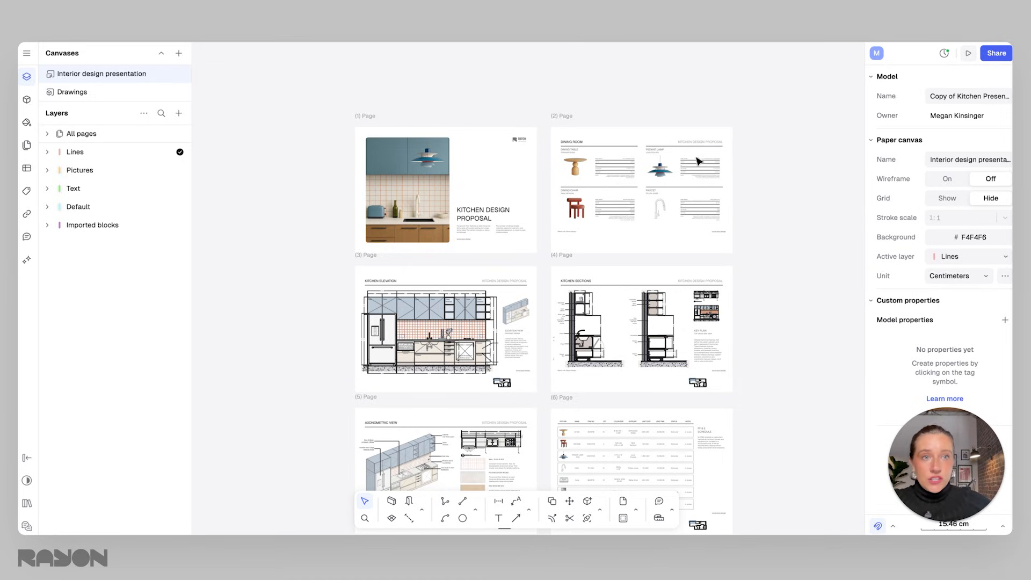
Zoom and pan around the presentation pages to review the kitchen design proposal layout.
scroll(498, 201, up, 3)
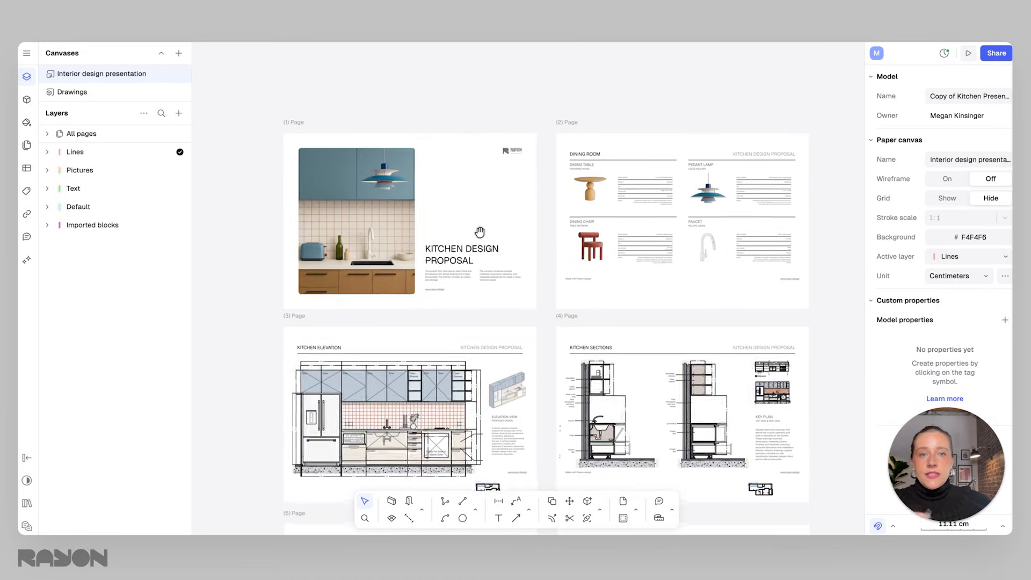
scroll(498, 204, down, 4)
scroll(514, 231, down, 1)
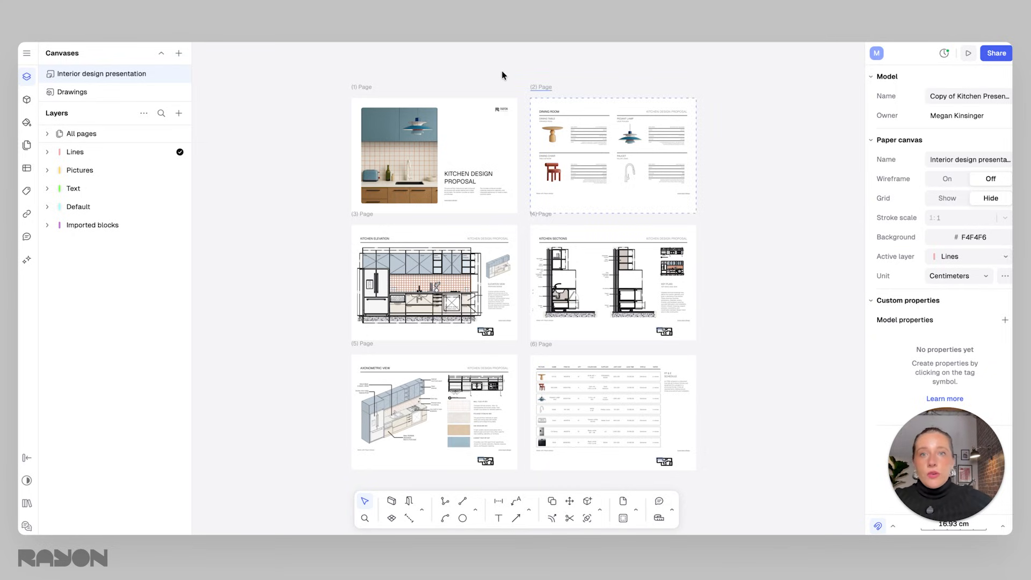
scroll(689, 177, up, 3)
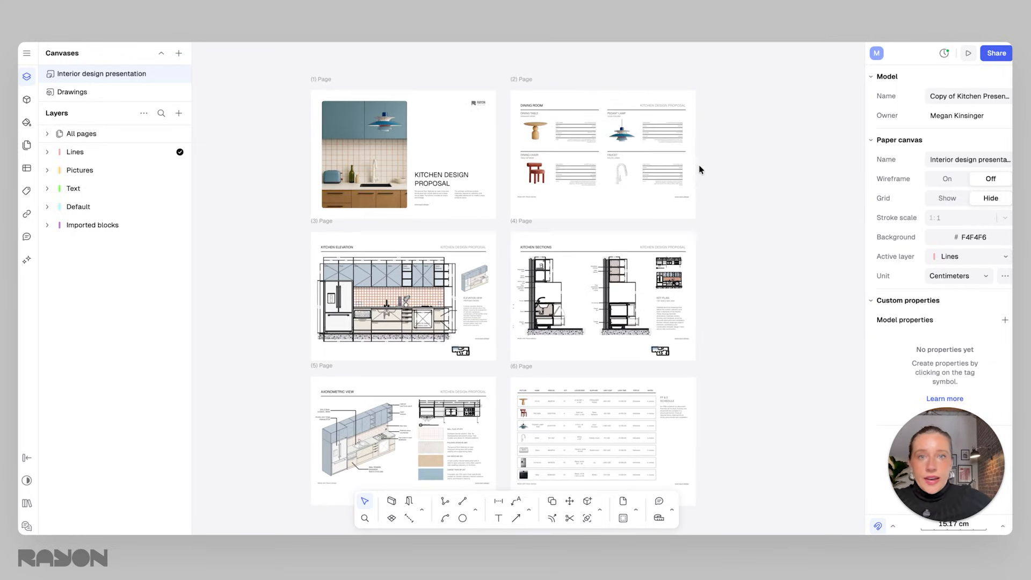
scroll(493, 199, up, 4)
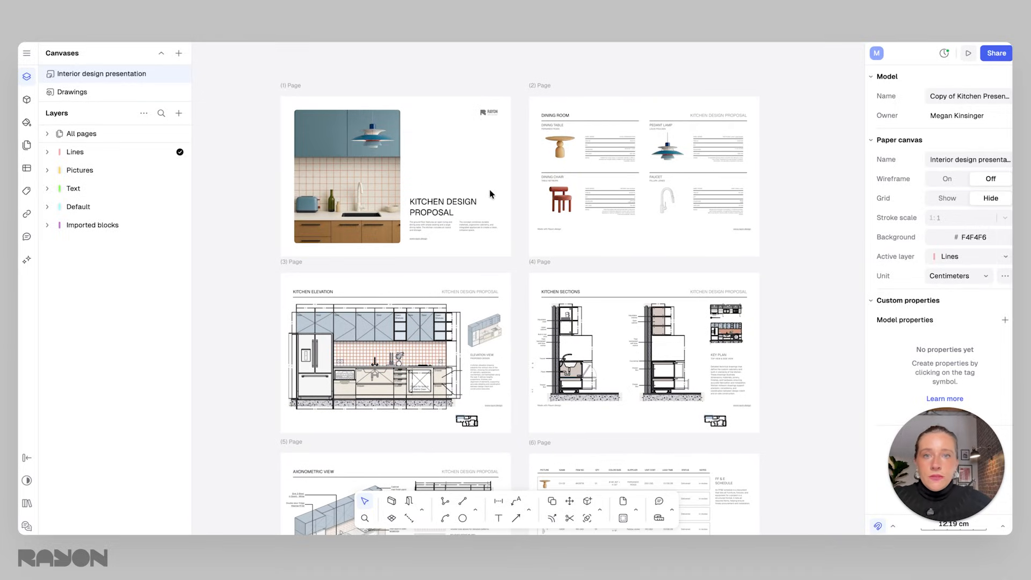
scroll(560, 384, left, 2)
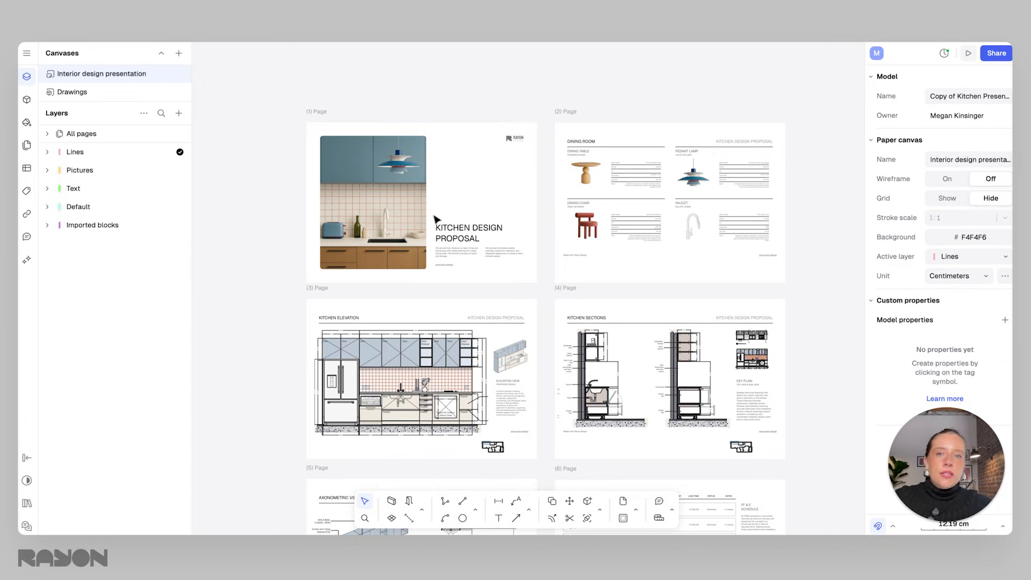
Switch to the Drawings canvas and inspect a cabinet door and the fridge block in the kitchen elevation.
click(118, 94)
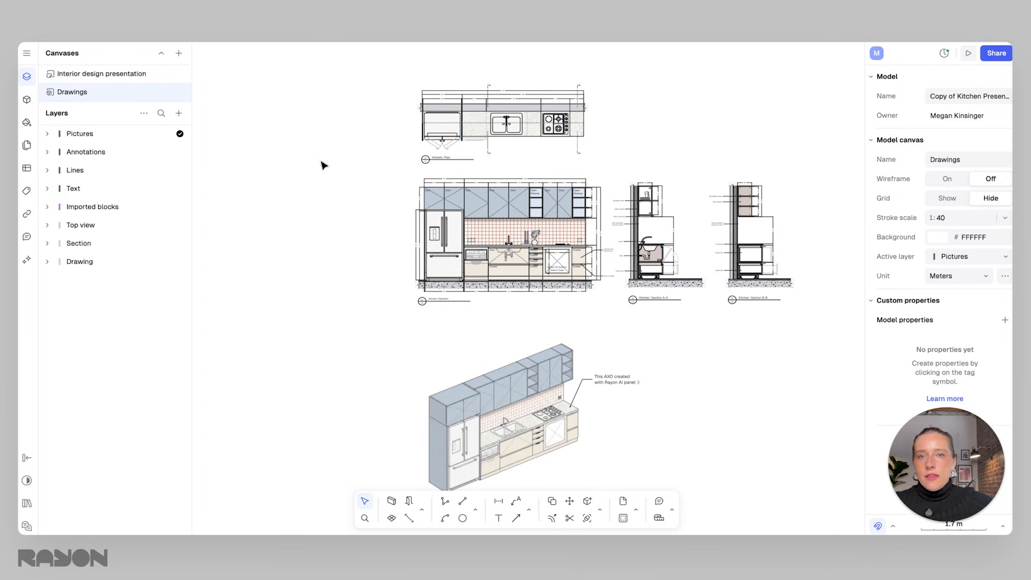
click(450, 201)
scroll(450, 201, up, 5)
click(550, 240)
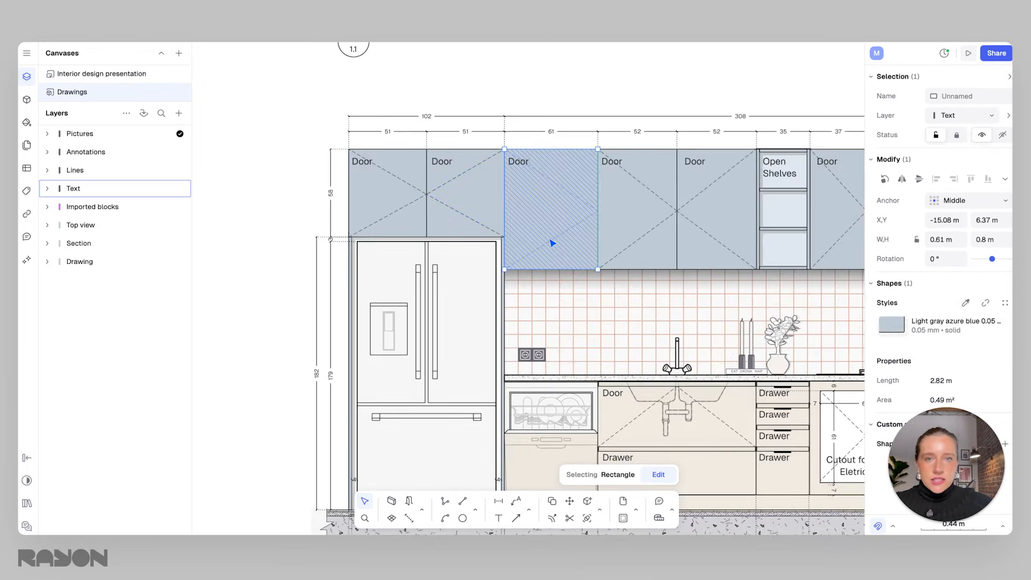
scroll(552, 243, down, 5)
click(421, 255)
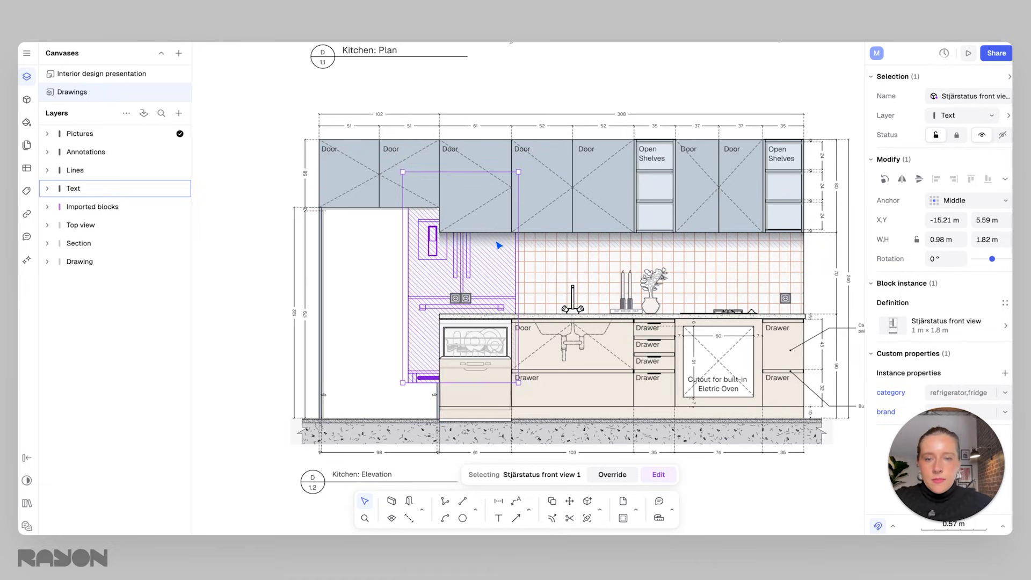
Return to the presentation canvas and examine the kitchen elevation view placed on page 3.
click(122, 75)
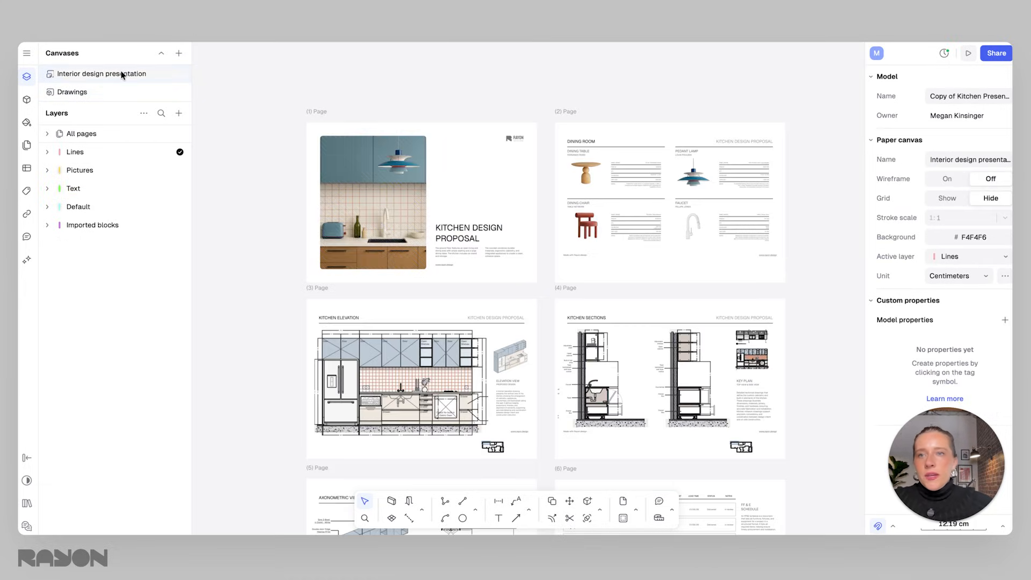
scroll(461, 288, down, 3)
click(469, 292)
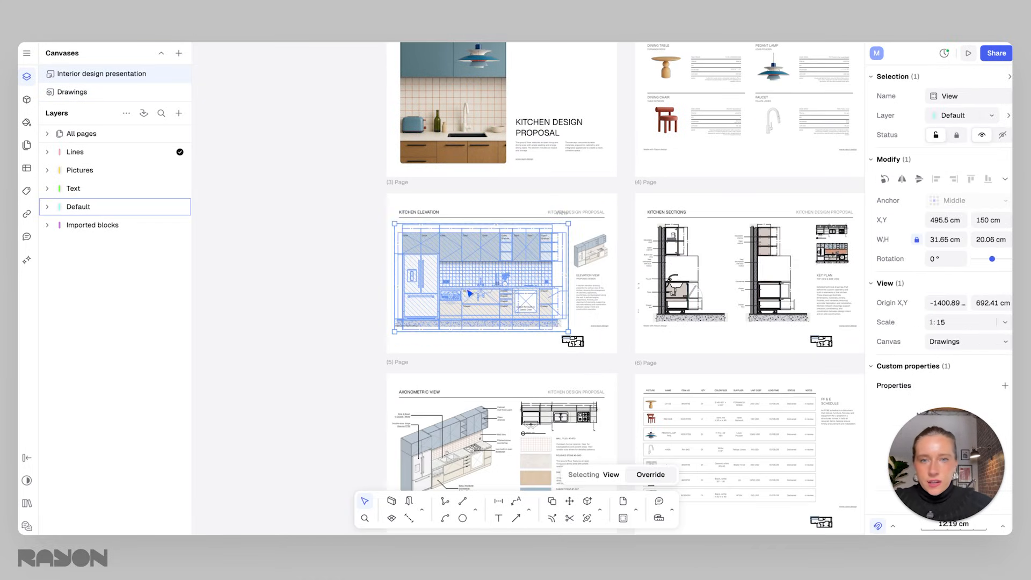
scroll(468, 292, up, 5)
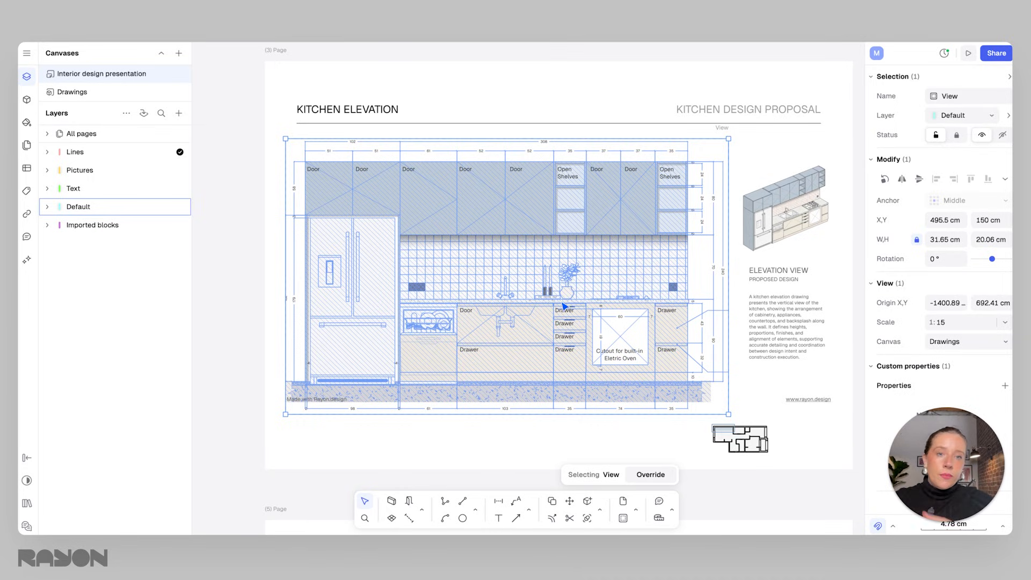
scroll(646, 272, down, 2)
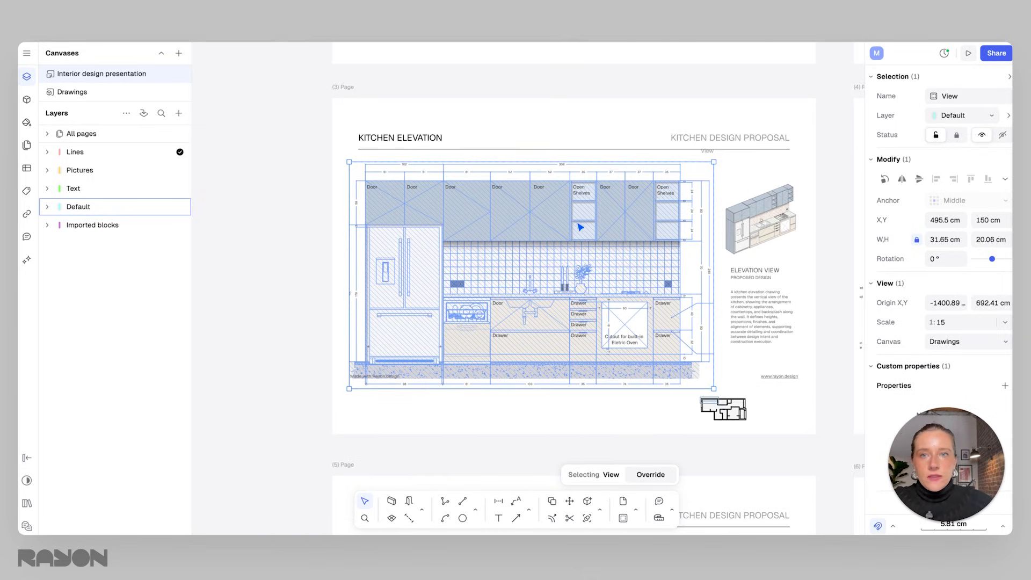
scroll(579, 223, right, 5)
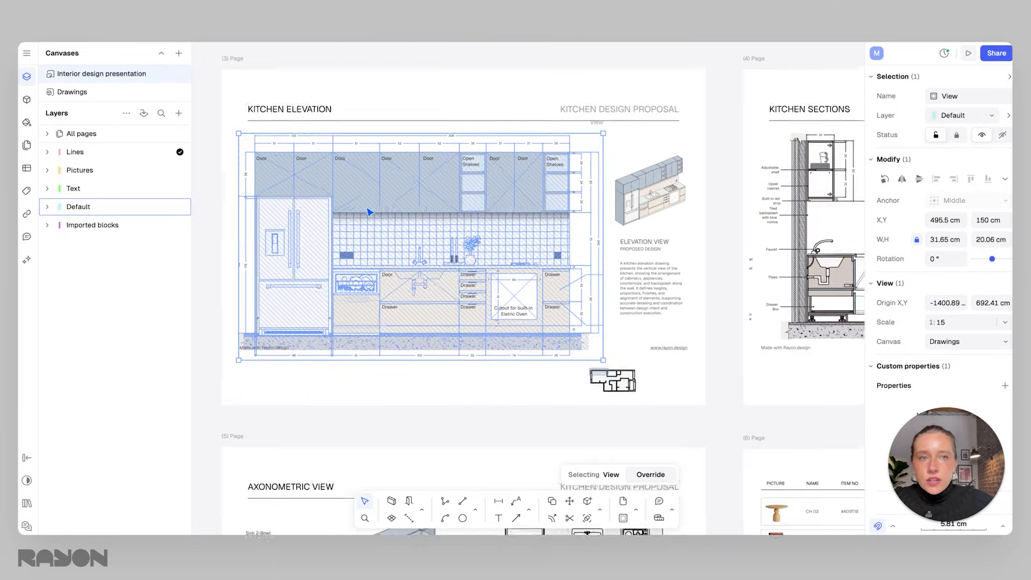
scroll(370, 212, down, 1)
Switch back to the Drawings canvas and zoom out to see all kitchen drawings.
click(97, 90)
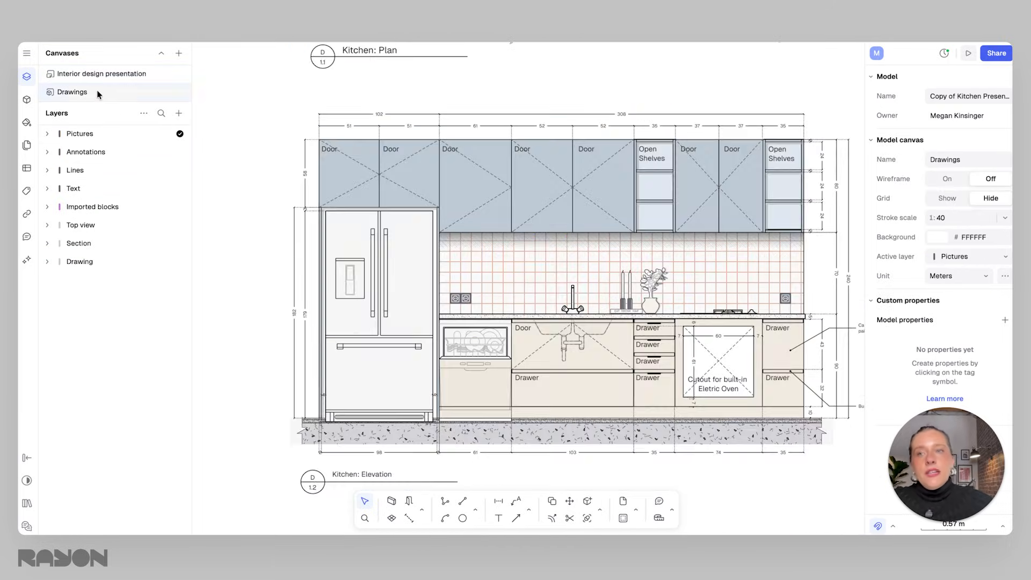
scroll(541, 241, down, 10)
scroll(541, 252, right, 2)
scroll(542, 256, up, 4)
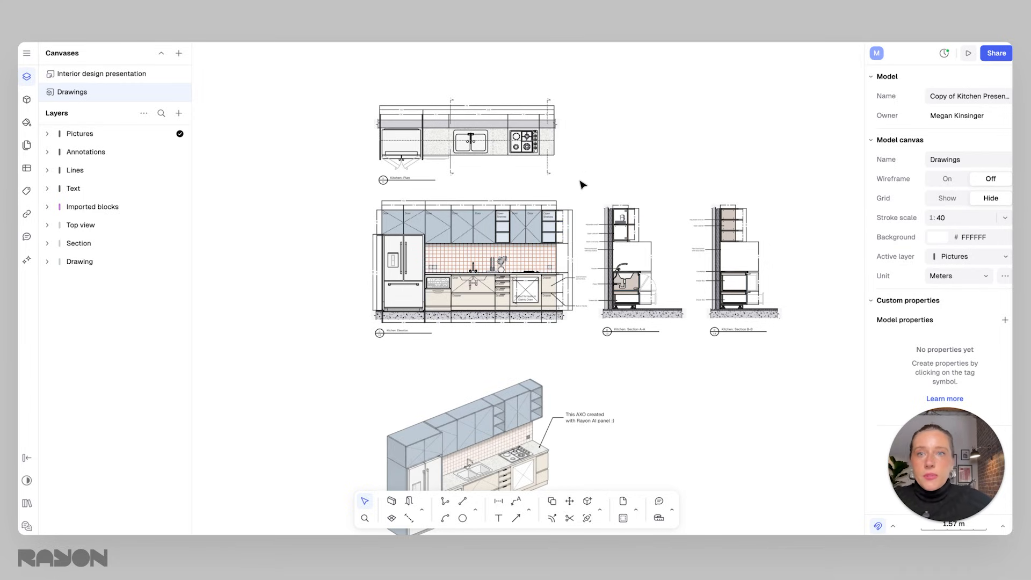
scroll(526, 206, down, 3)
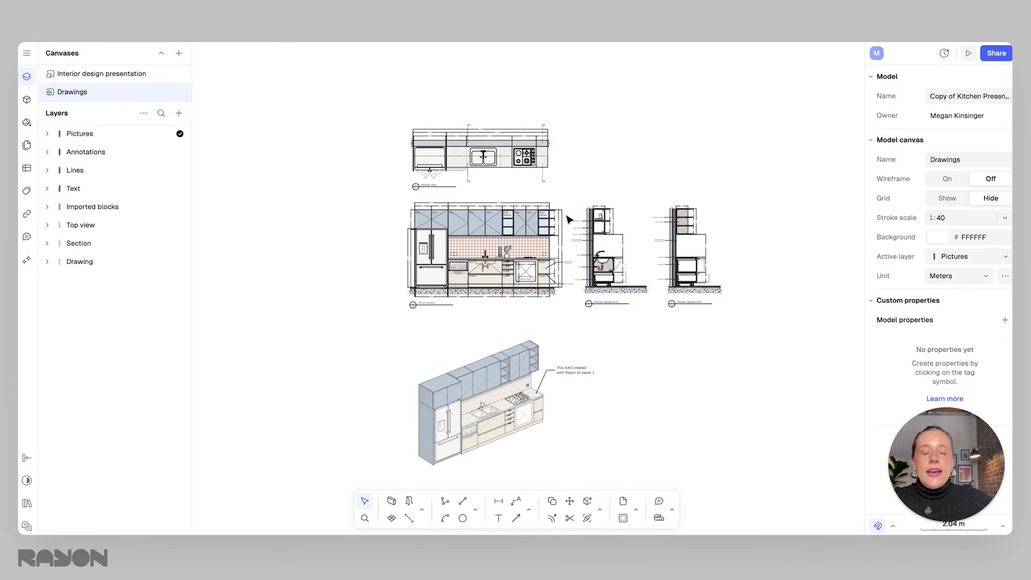
scroll(460, 248, up, 3)
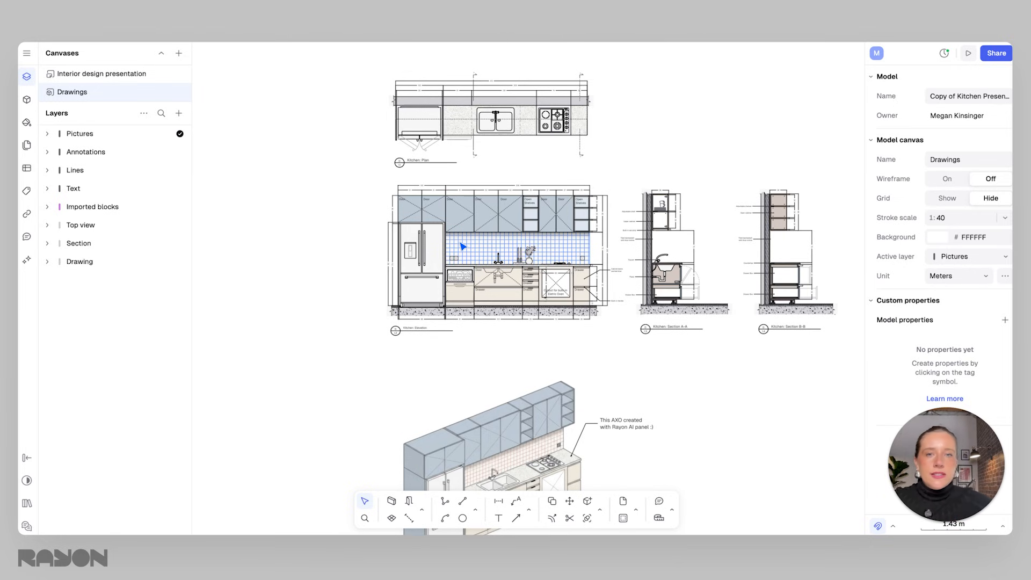
Box-select the elevation and section drawings to inspect the selection, then clear it and zoom around.
drag(373, 168, 631, 345)
click(669, 329)
drag(853, 347, 348, 179)
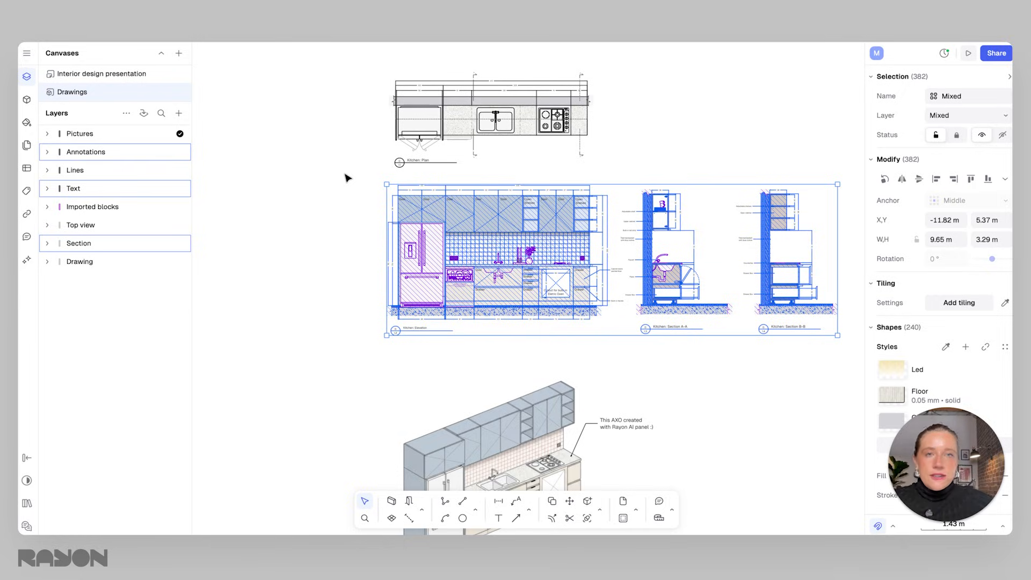
click(600, 157)
scroll(611, 206, down, 3)
scroll(623, 215, up, 1)
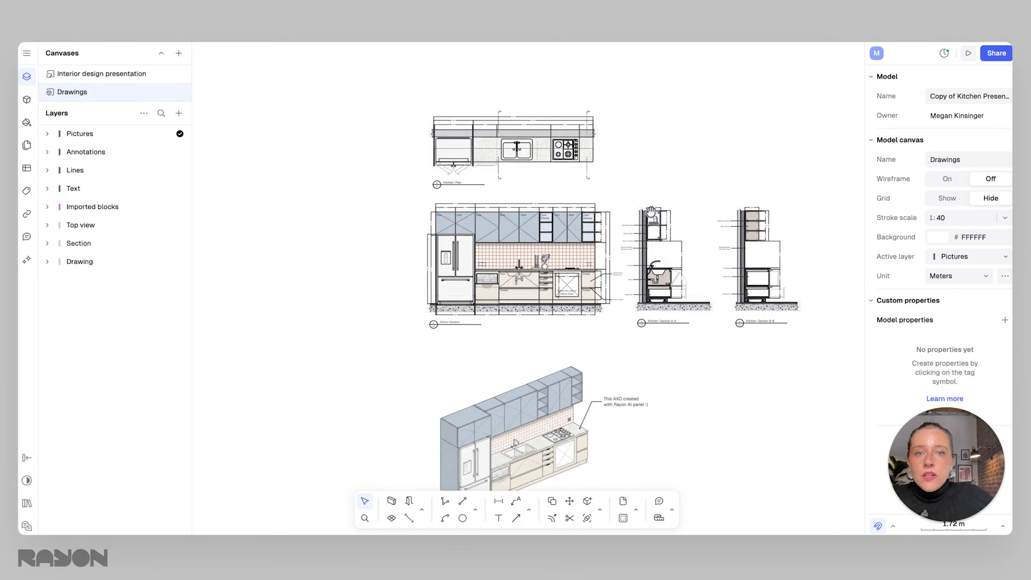
scroll(650, 210, up, 5)
scroll(605, 222, down, 5)
scroll(584, 224, up, 3)
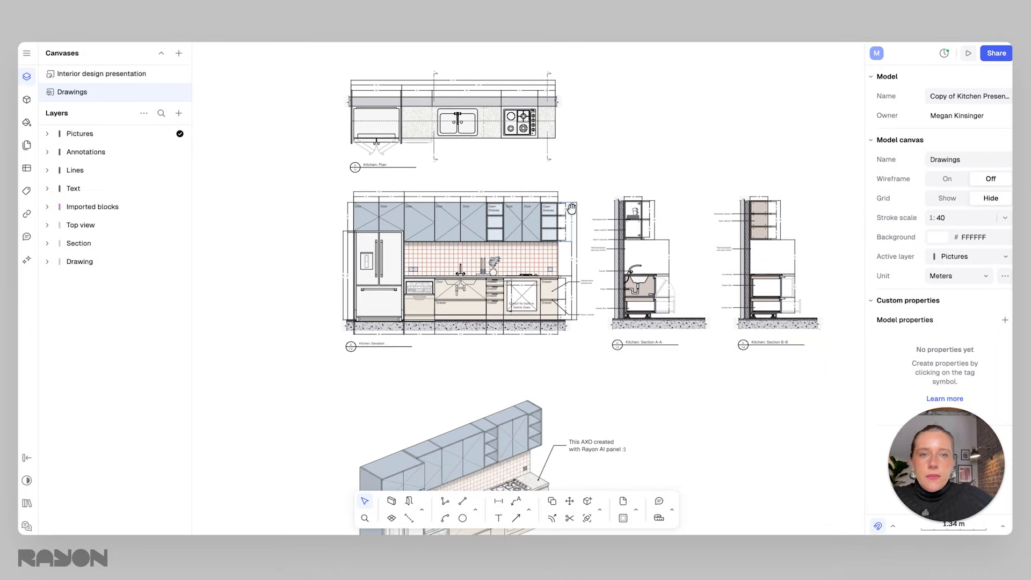
scroll(569, 209, down, 1)
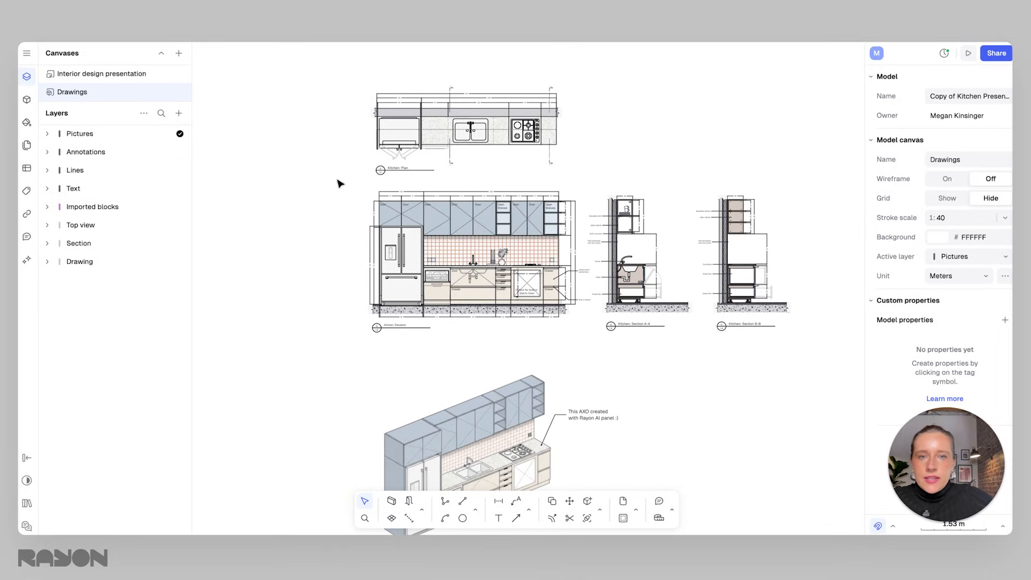
click(27, 55)
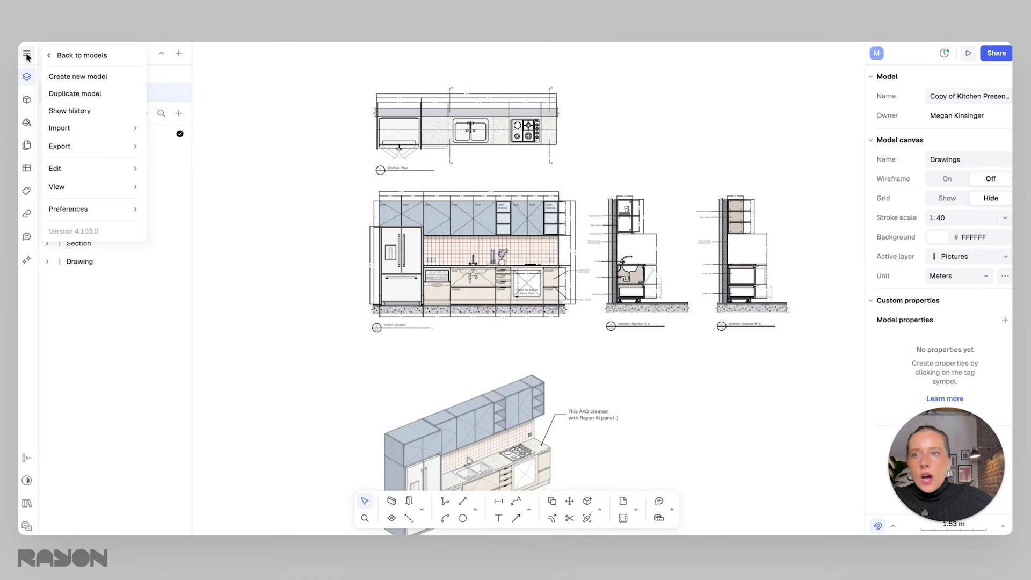
click(275, 190)
middle_drag(461, 241, 433, 264)
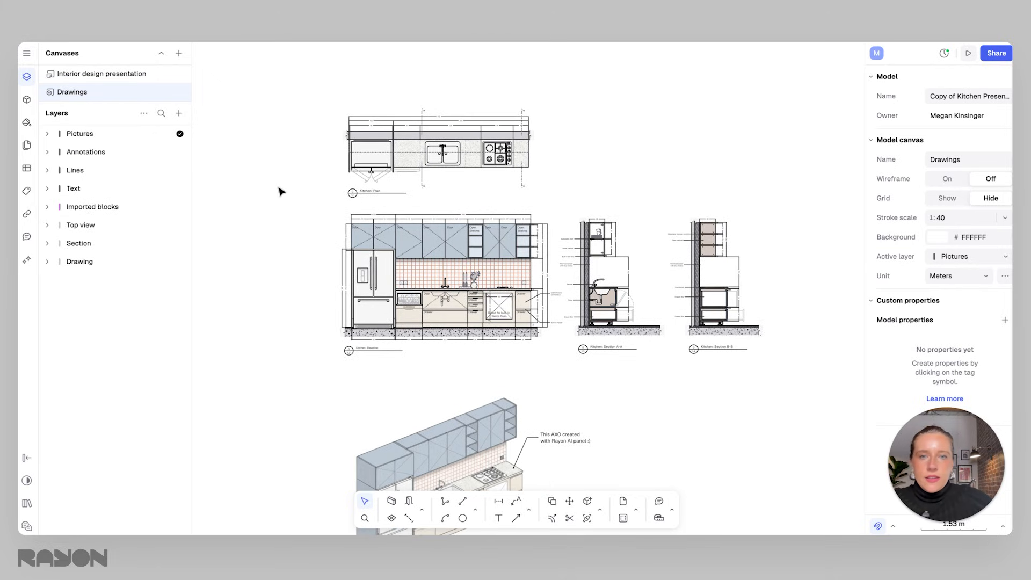
Turn on wireframe display for the drawings canvas.
click(26, 53)
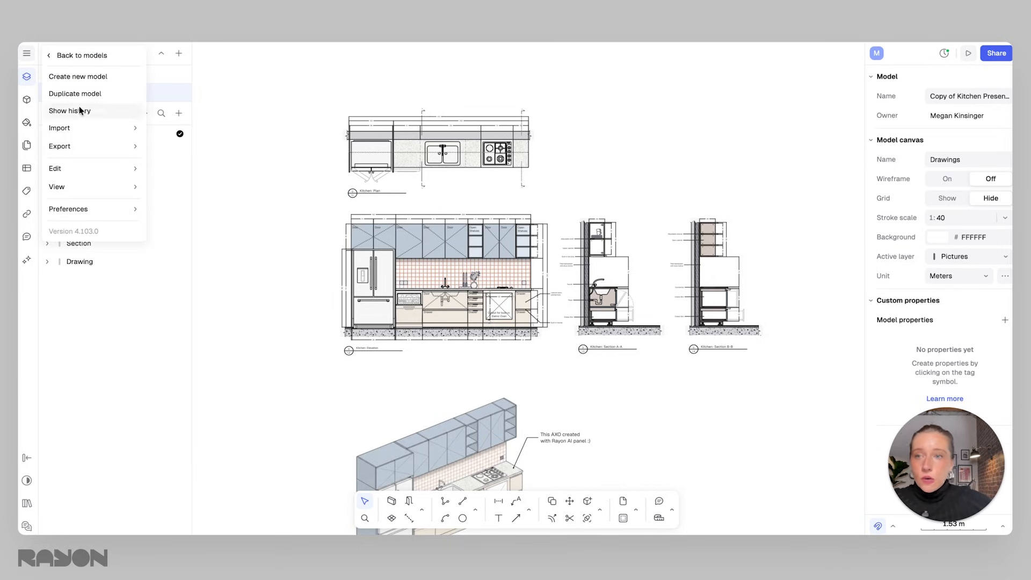
mouse_move(88, 209)
click(183, 226)
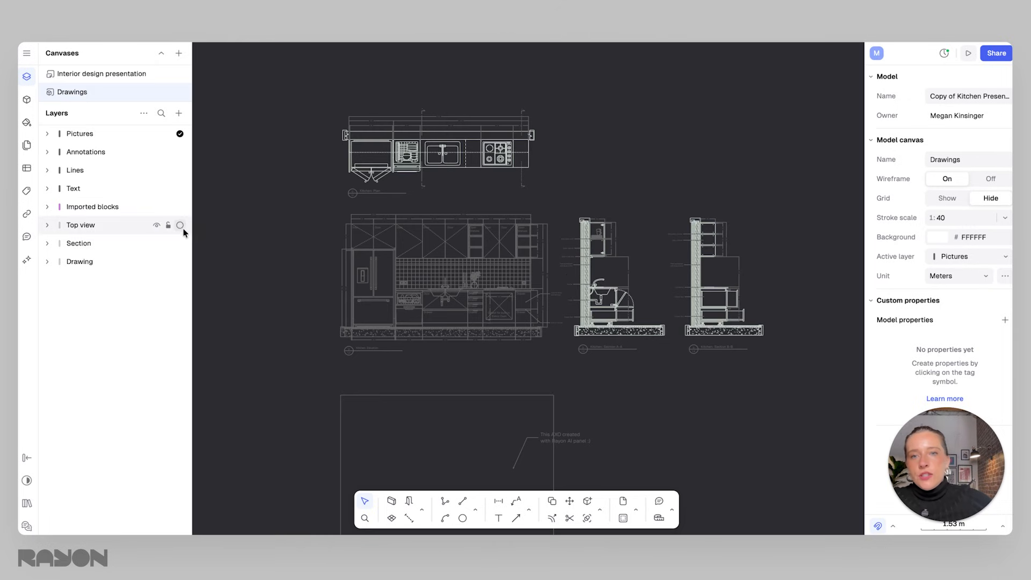
Select and inspect individual shapes in the wireframe kitchen elevation while zooming in.
click(515, 256)
scroll(562, 308, up, 5)
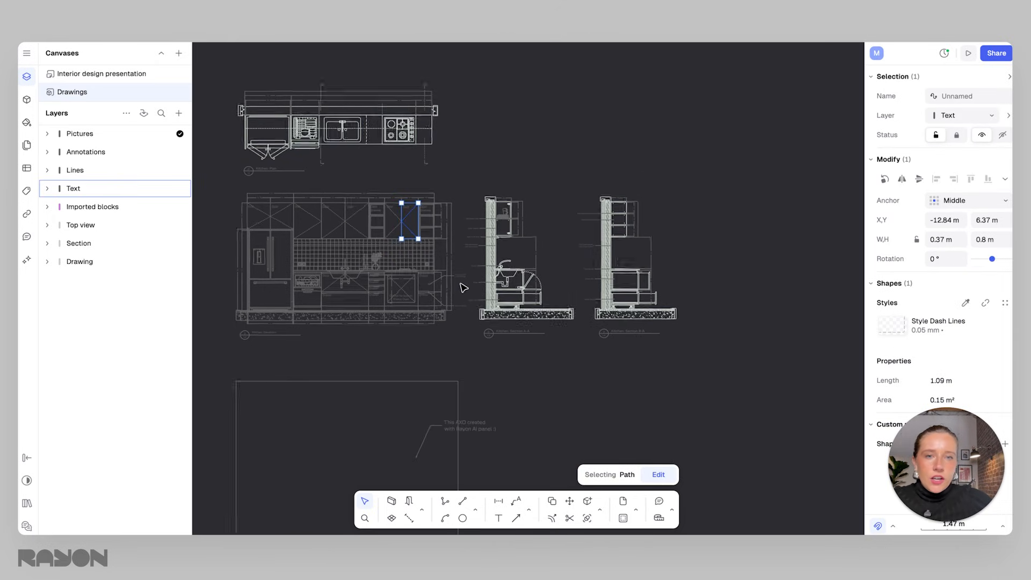
scroll(529, 246, down, 3)
scroll(658, 246, up, 1)
scroll(548, 263, up, 2)
click(537, 267)
click(481, 281)
scroll(456, 267, down, 1)
scroll(534, 257, down, 1)
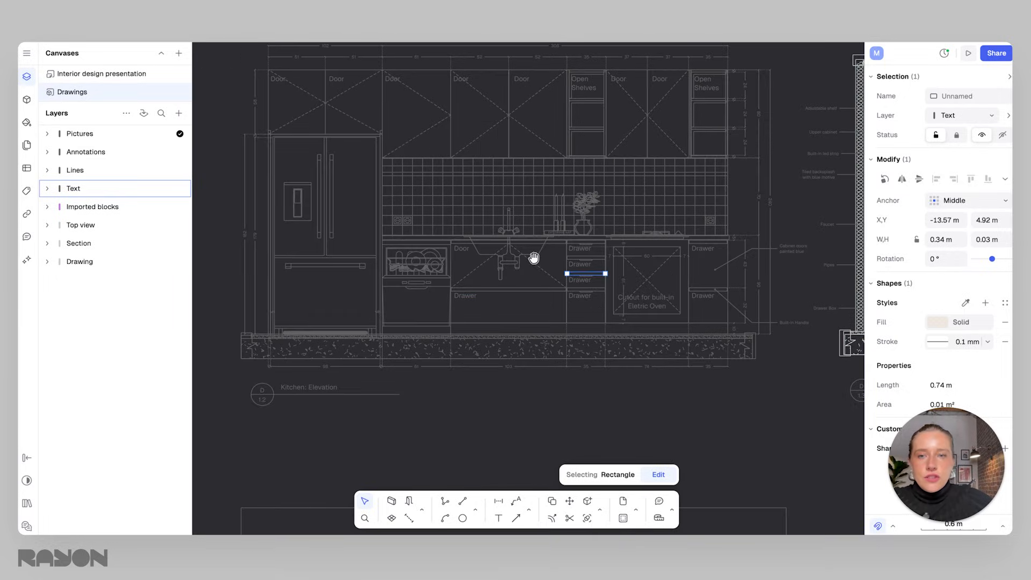
scroll(520, 259, down, 1)
click(504, 254)
scroll(504, 254, down, 2)
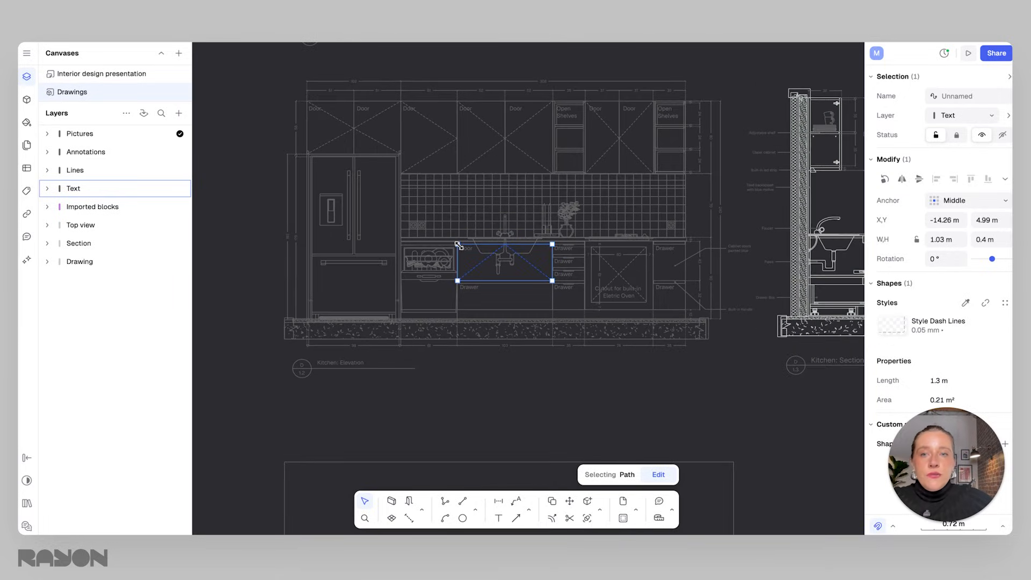
Show the grid on the drawings canvas.
click(26, 52)
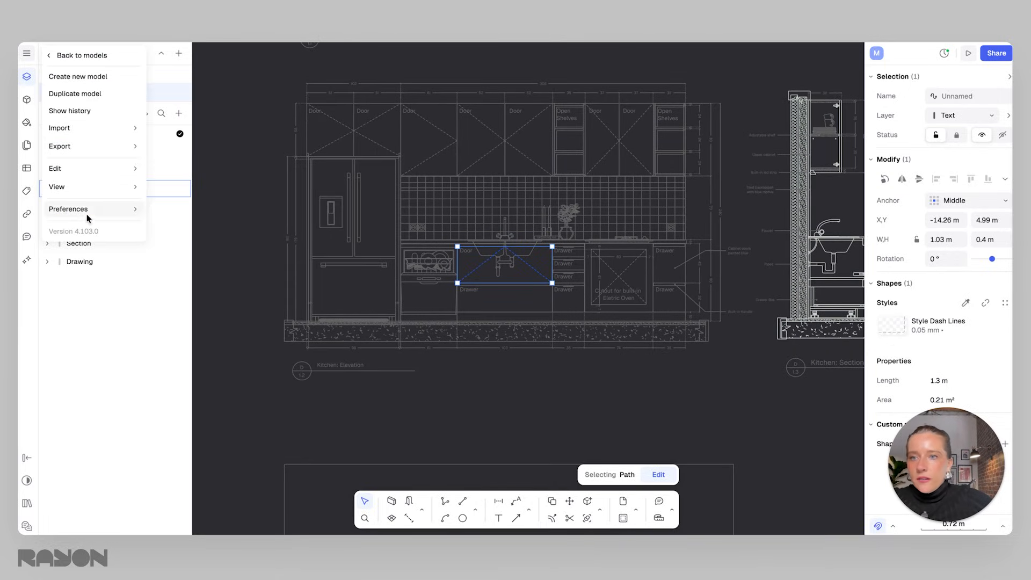
mouse_move(85, 209)
click(185, 244)
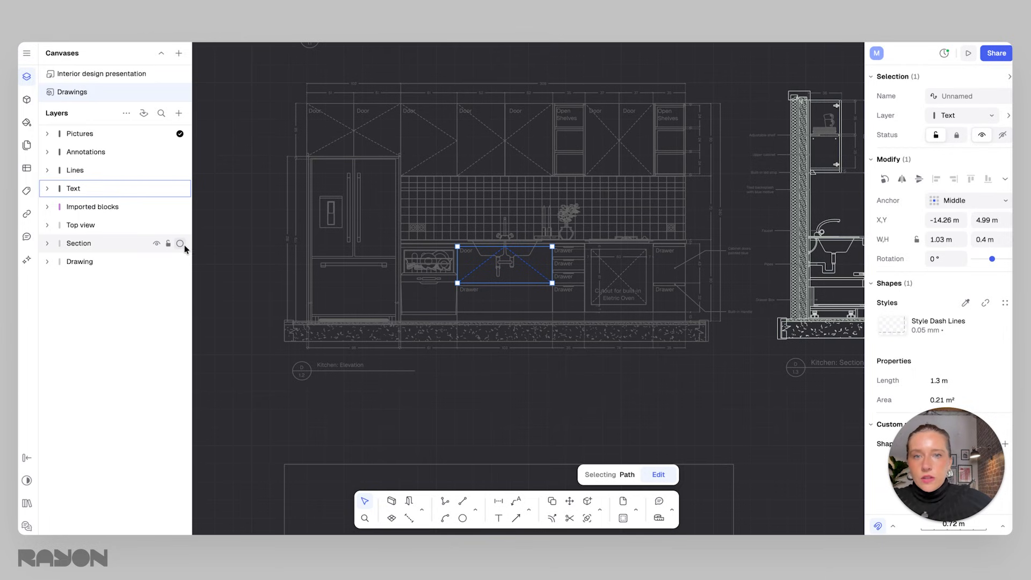
Zoom and pan around the wireframe drawings with the grid shown.
click(269, 248)
middle_drag(269, 249, 312, 247)
scroll(325, 278, down, 3)
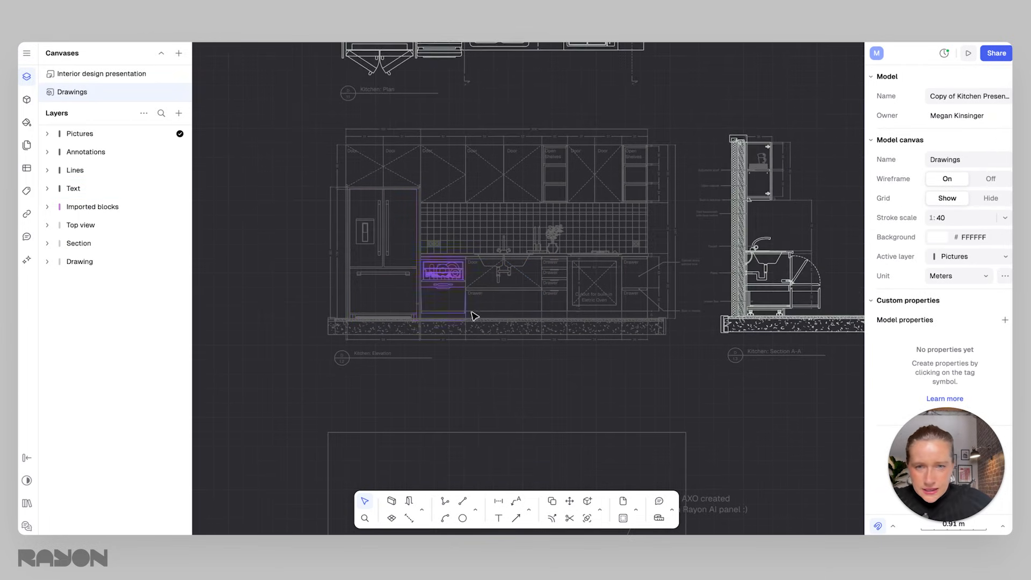
middle_drag(465, 381, 450, 331)
scroll(394, 307, up, 2)
scroll(397, 311, up, 3)
scroll(437, 311, down, 8)
scroll(522, 322, up, 5)
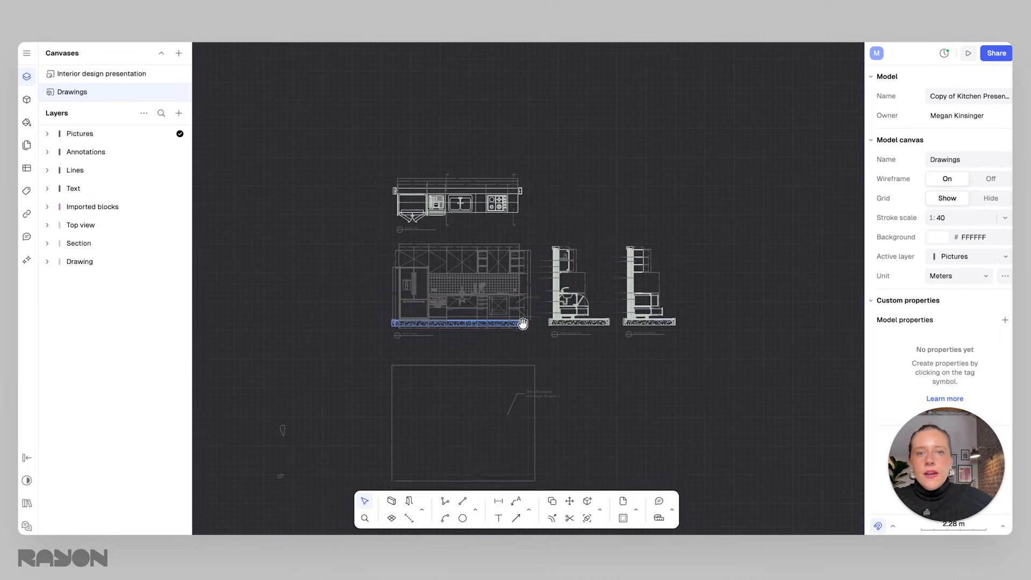
scroll(463, 236, up, 2)
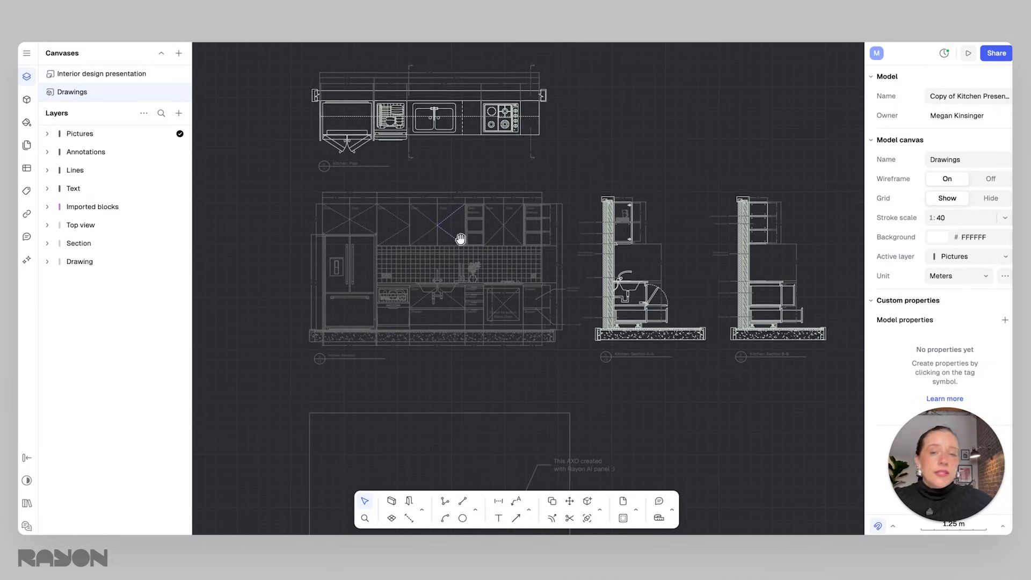
Turn wireframe display off again.
click(26, 53)
click(79, 209)
click(161, 227)
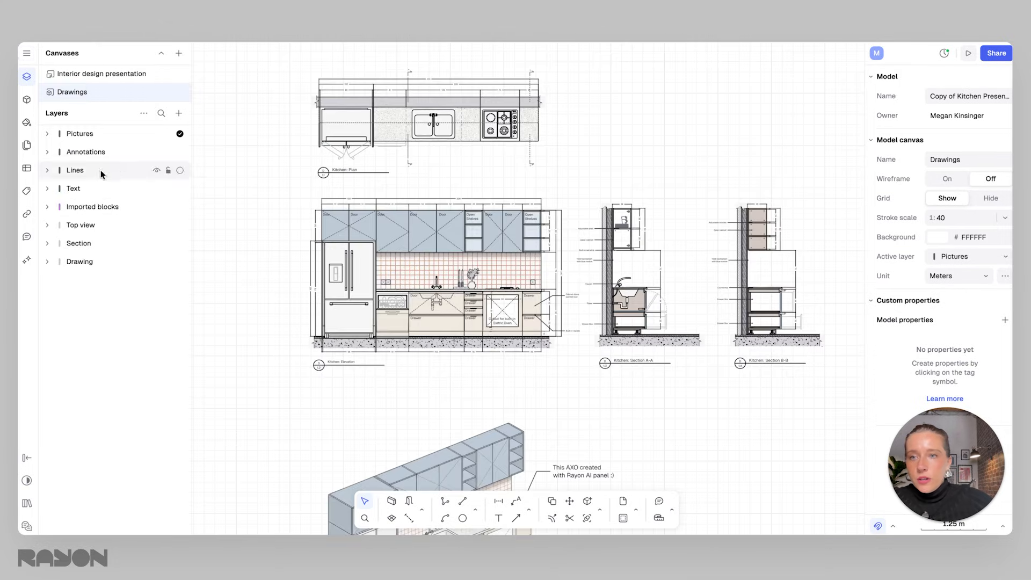
Hide the grid on the drawings canvas.
click(26, 53)
click(79, 209)
click(181, 240)
scroll(375, 206, up, 5)
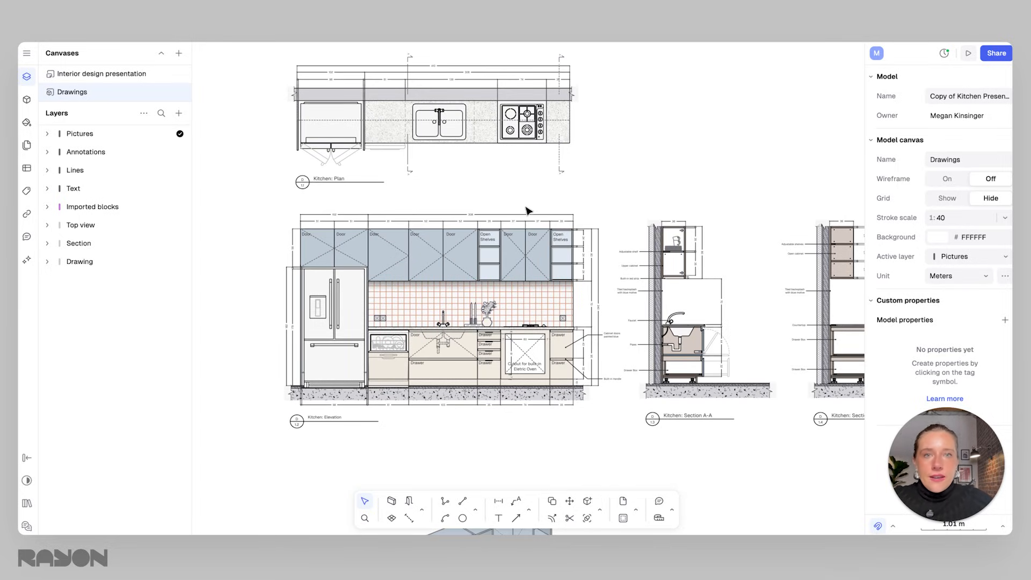
Select individual line and cabinet elements on the kitchen elevation to inspect them, then clear the selection.
click(471, 236)
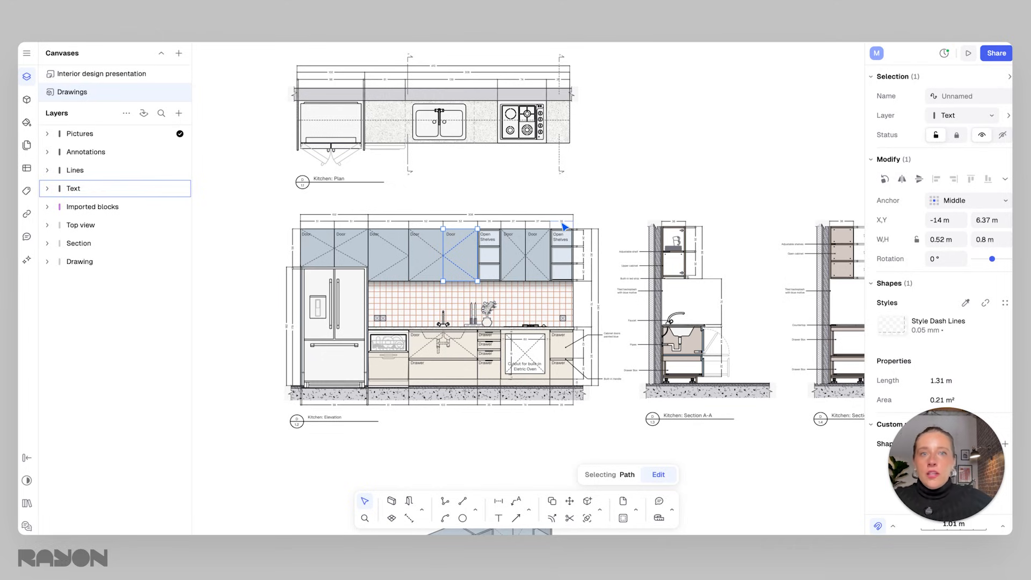
key(Escape)
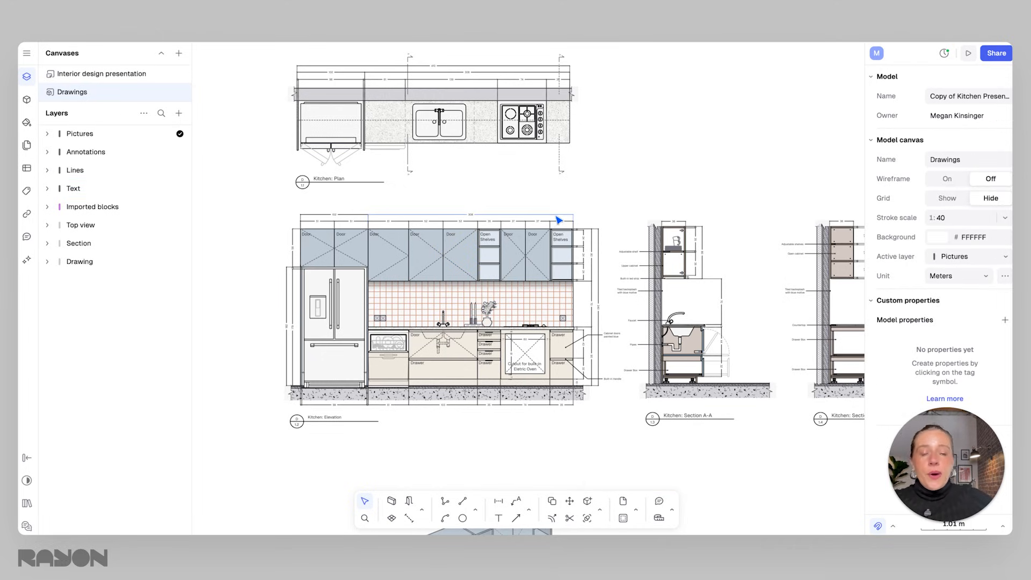
click(520, 258)
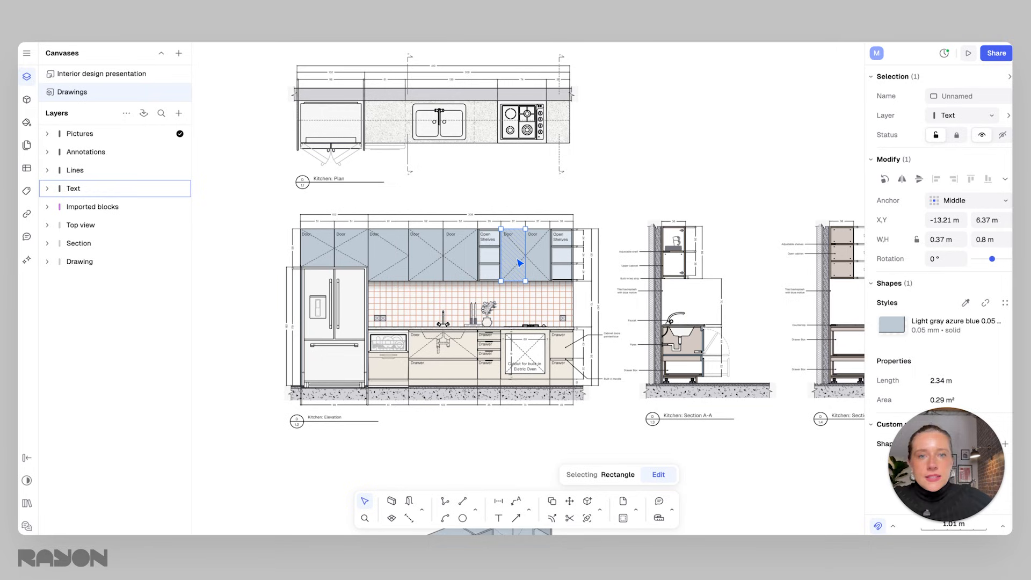
click(522, 309)
click(607, 228)
Zoom and pan around the drawings sheet to view the plan, elevation, sections and axonometric drawing.
scroll(486, 298, left, 1)
scroll(448, 285, up, 1)
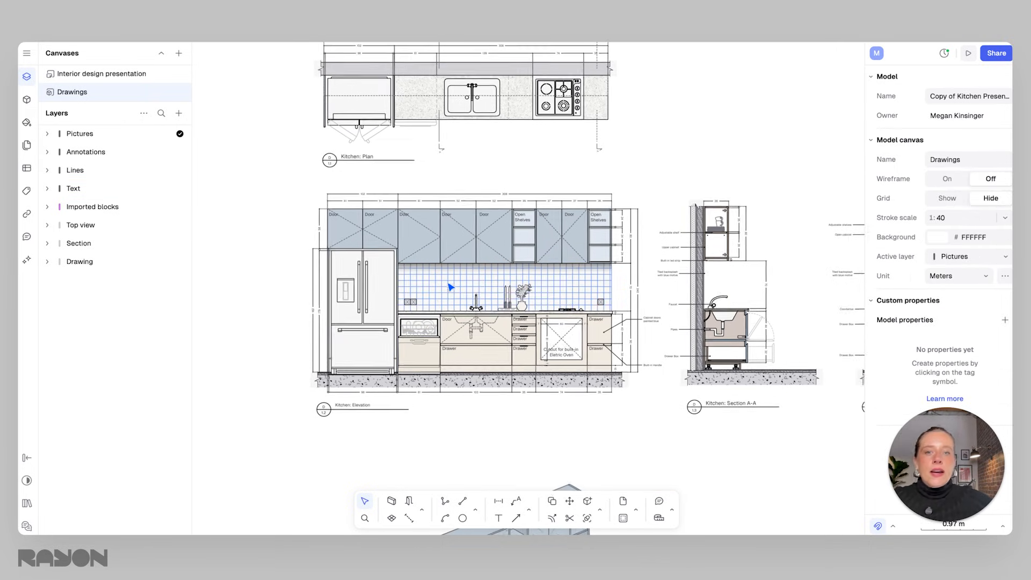
scroll(450, 287, up, 1)
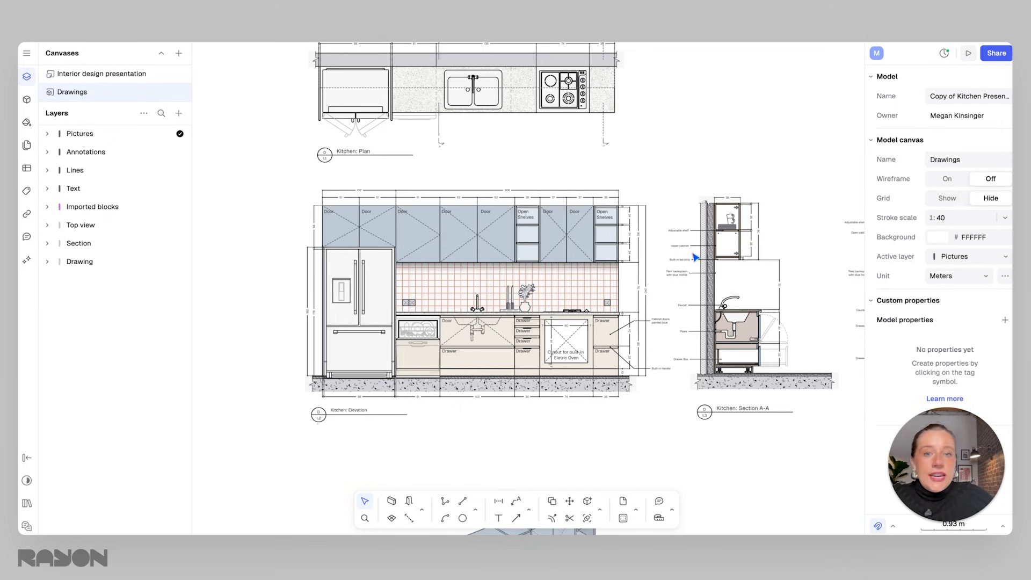
scroll(626, 288, up, 1)
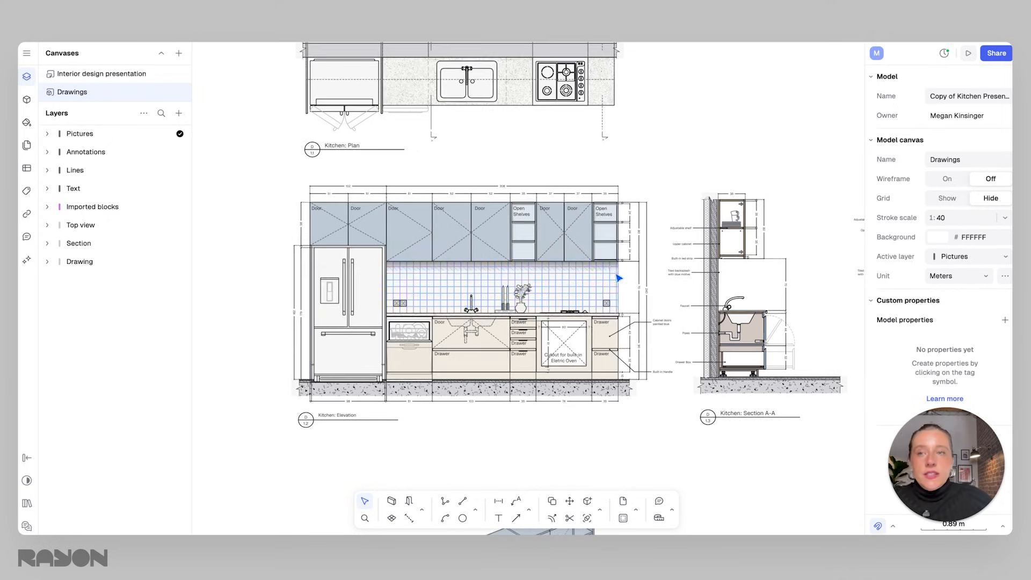
scroll(518, 305, up, 1)
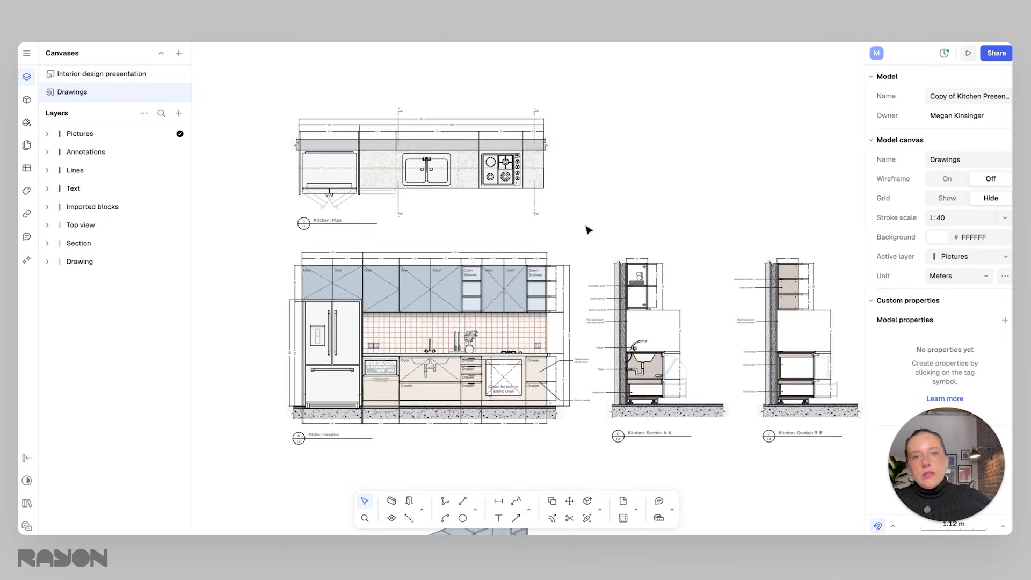
scroll(579, 255, down, 2)
middle_drag(573, 274, 543, 211)
scroll(542, 210, down, 2)
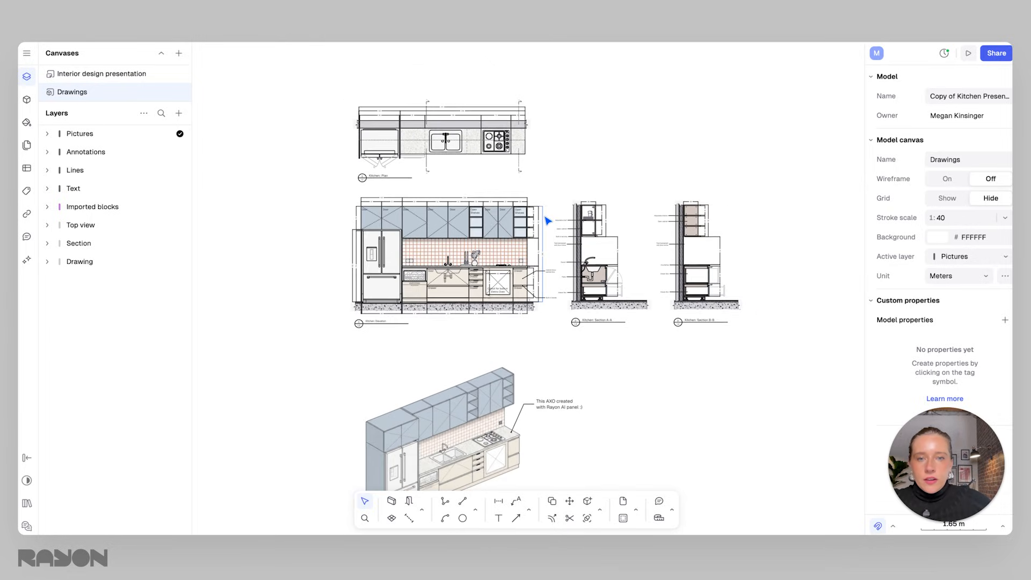
scroll(461, 200, up, 5)
scroll(460, 200, down, 8)
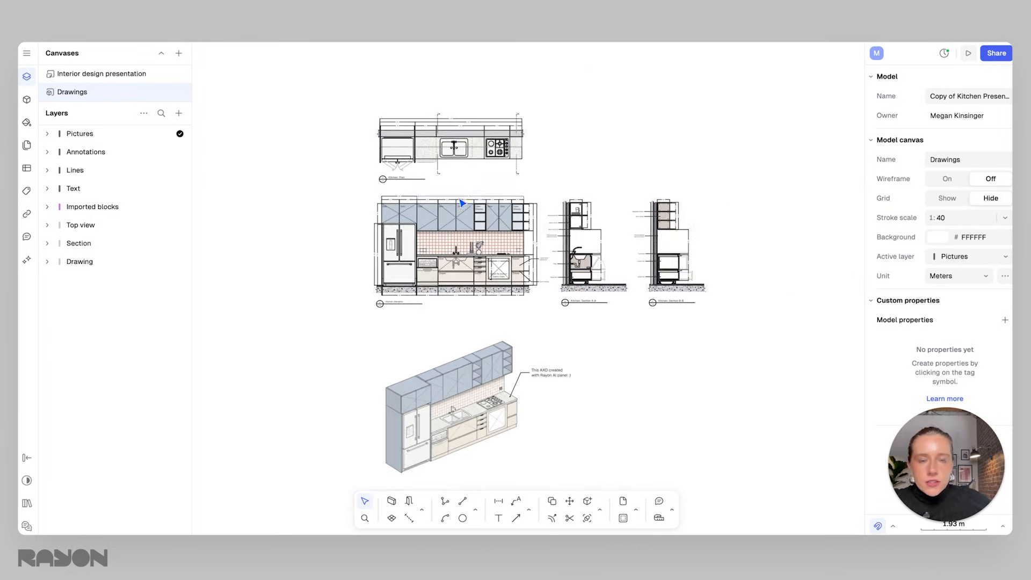
scroll(467, 204, up, 4)
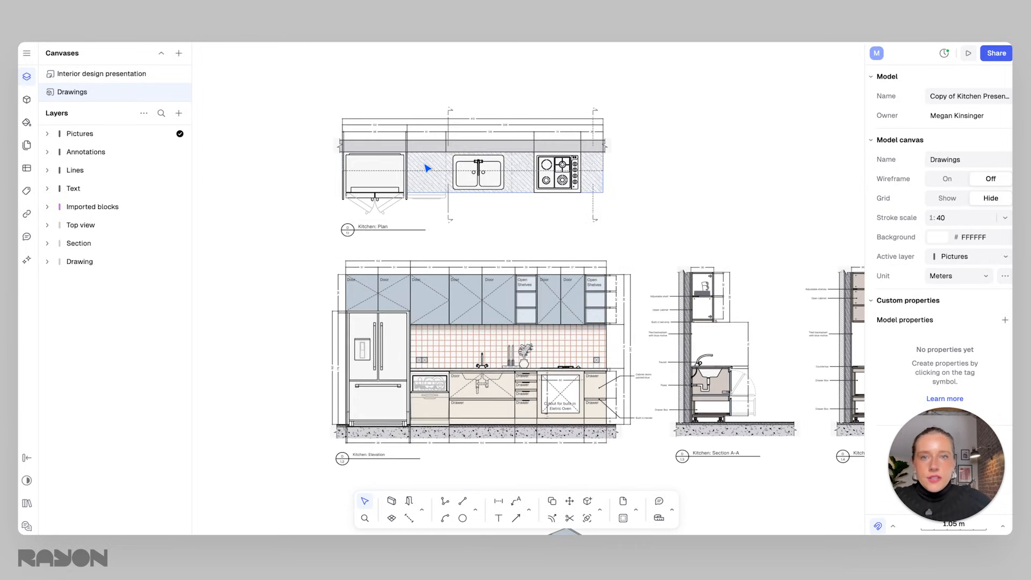
Select the countertop edge rectangle in the kitchen plan, then zoom and pan around it before deselecting.
click(424, 148)
click(416, 145)
scroll(414, 133, up, 1)
scroll(414, 132, up, 7)
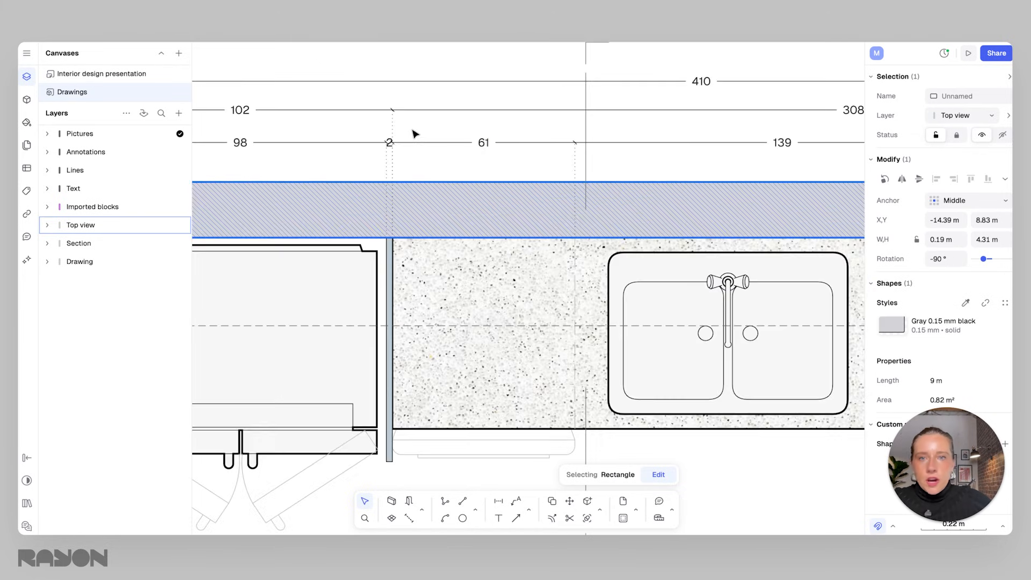
scroll(414, 133, down, 5)
scroll(540, 268, down, 3)
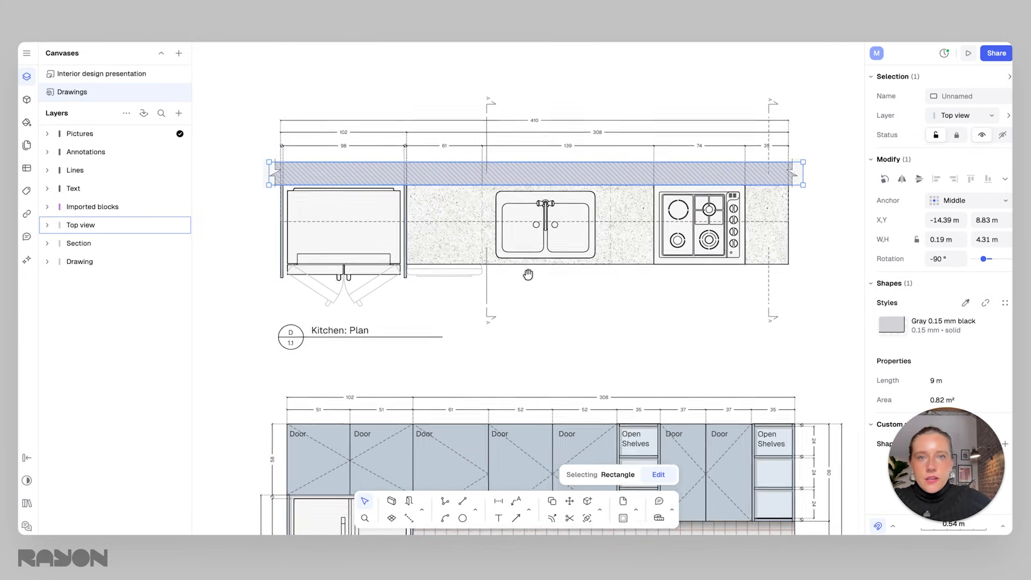
middle_drag(559, 343, 390, 187)
middle_drag(606, 361, 400, 290)
scroll(452, 345, down, 2)
middle_drag(420, 350, 575, 392)
scroll(510, 330, up, 1)
scroll(503, 328, up, 1)
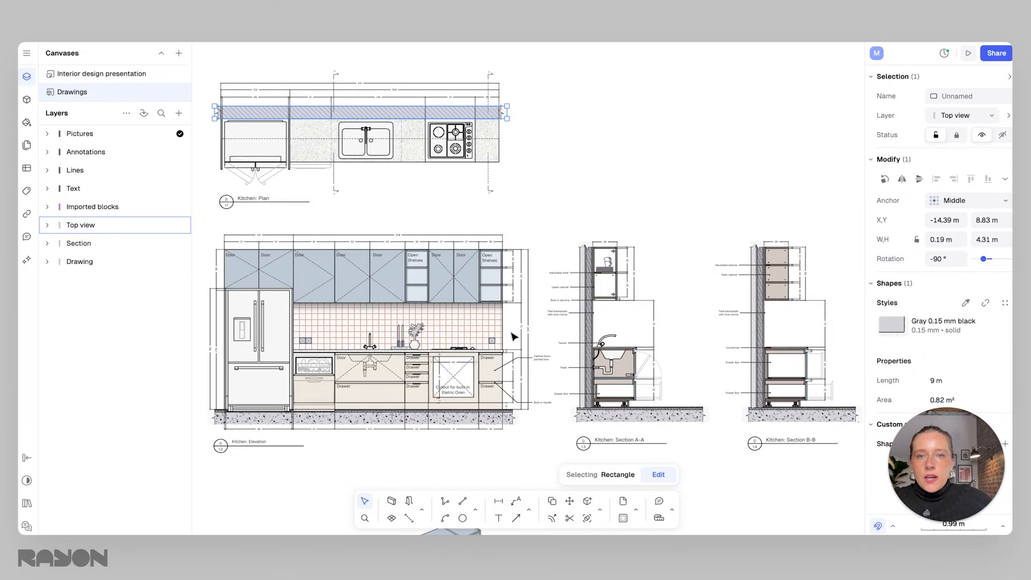
middle_drag(510, 330, 555, 329)
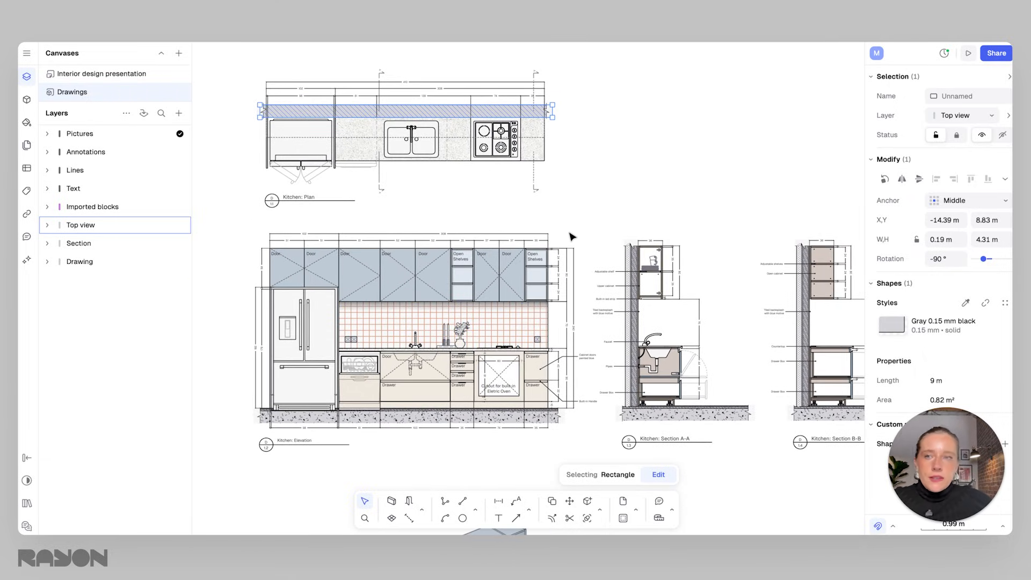
click(383, 214)
middle_drag(411, 221, 428, 242)
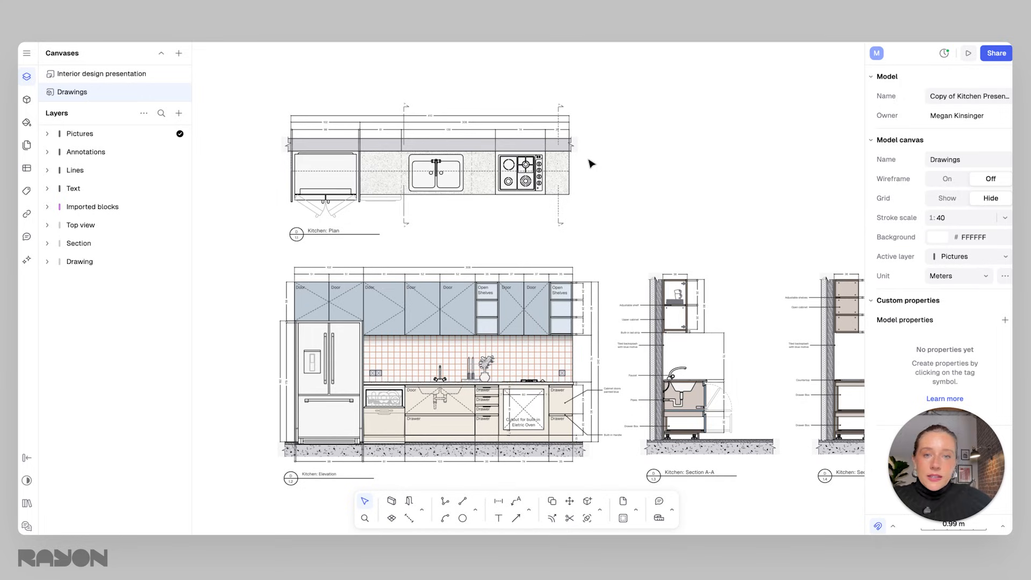
Select the terrazzo countertop rectangle and a wall cabinet to inspect them, then clear the selection.
click(566, 185)
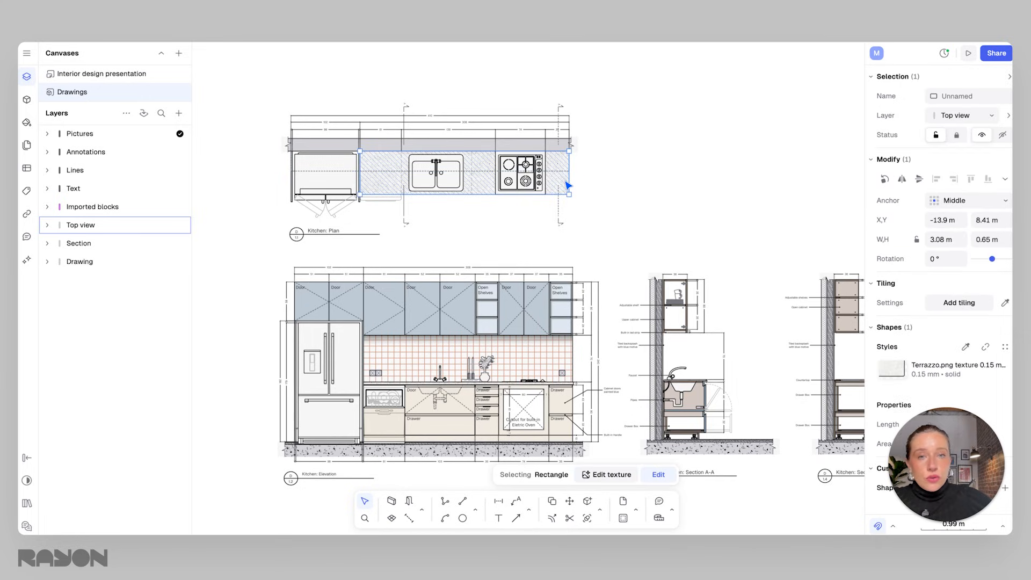
click(598, 239)
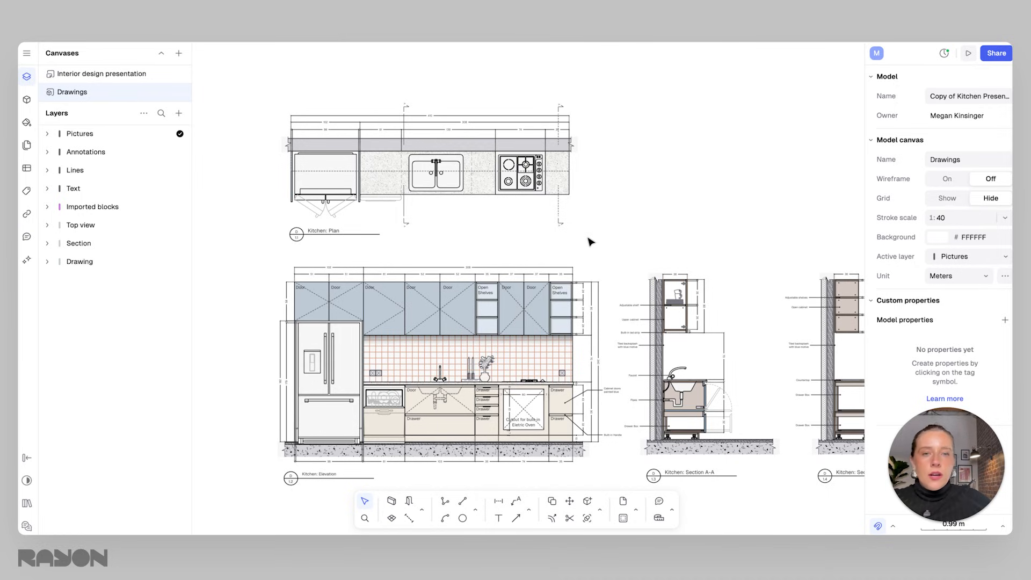
click(532, 323)
click(607, 249)
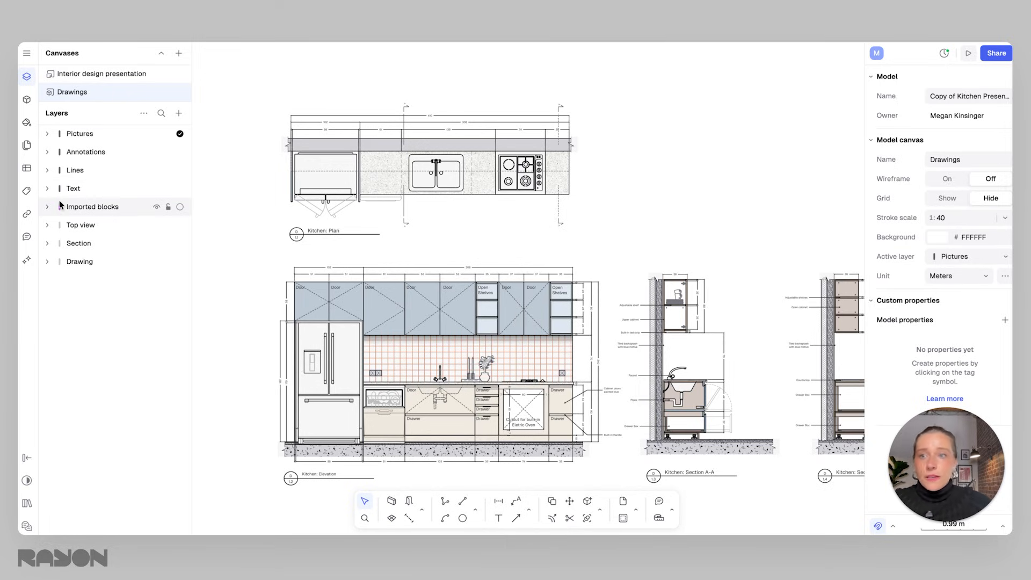
Expand the Top view layer to list its objects and select the layer itself.
click(48, 189)
click(48, 189)
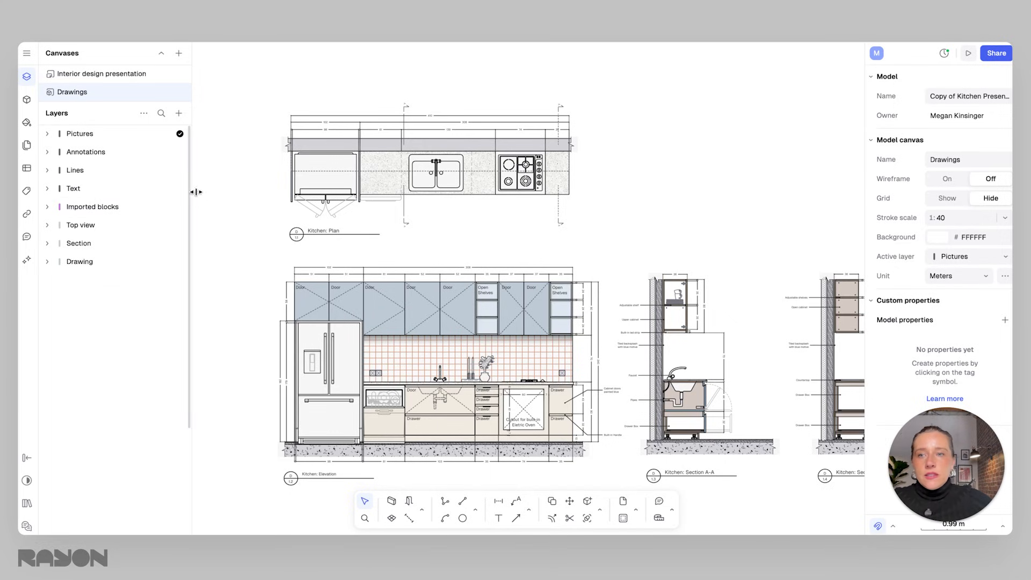
click(397, 191)
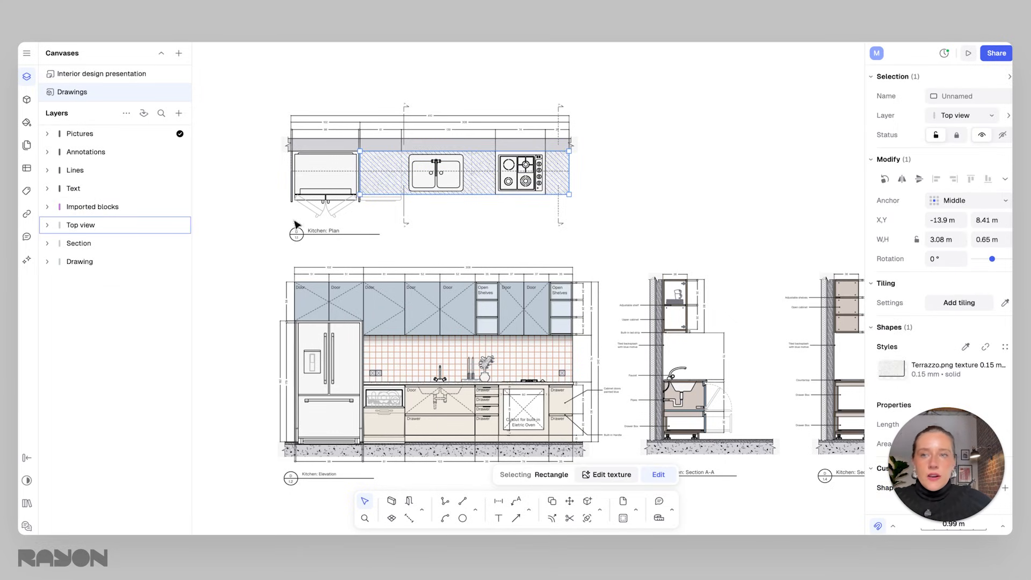
click(47, 225)
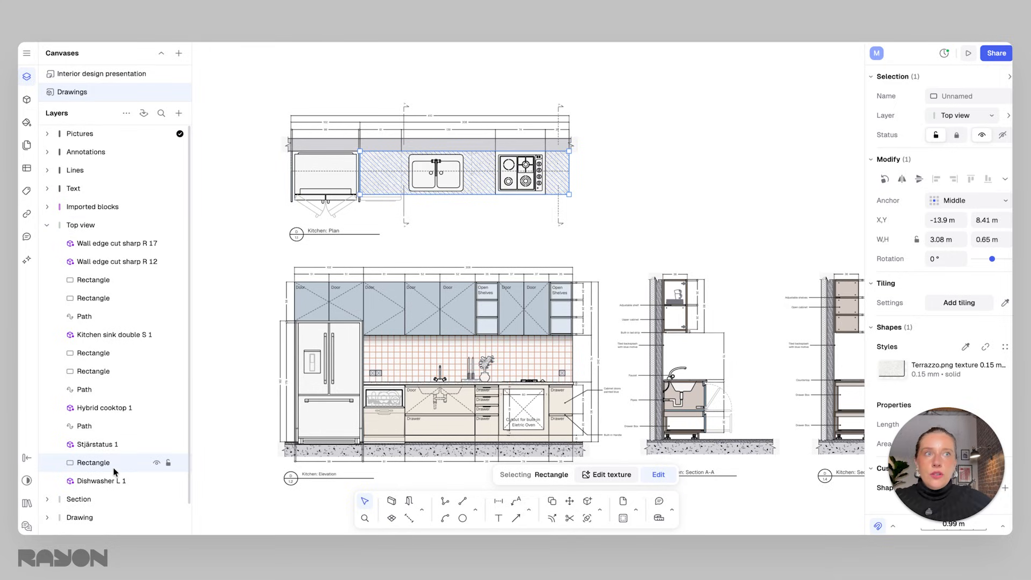
click(92, 226)
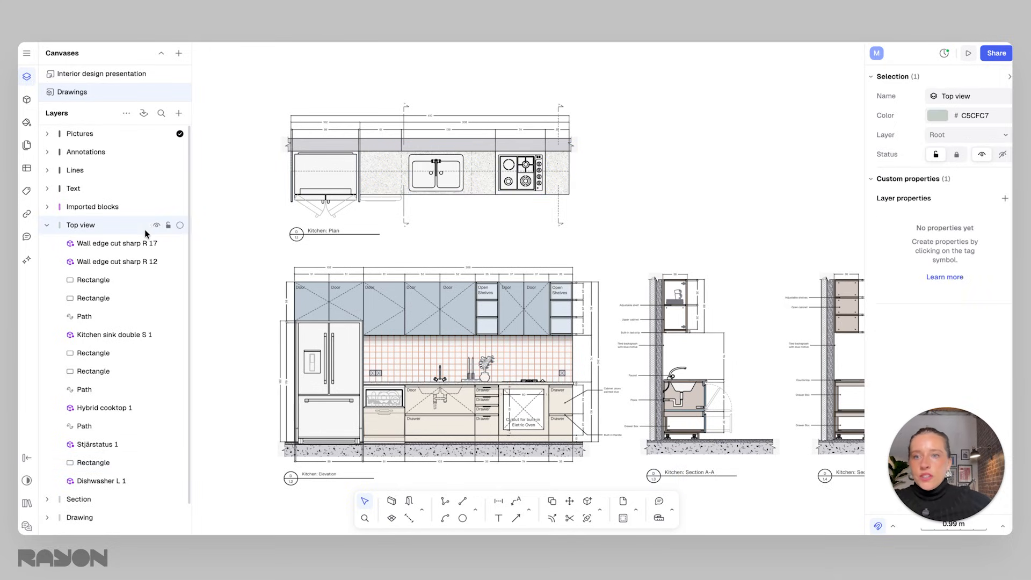
Hide and reshow the Top view and Imported blocks layers, then collapse the Top view layer.
click(156, 225)
click(156, 225)
click(112, 211)
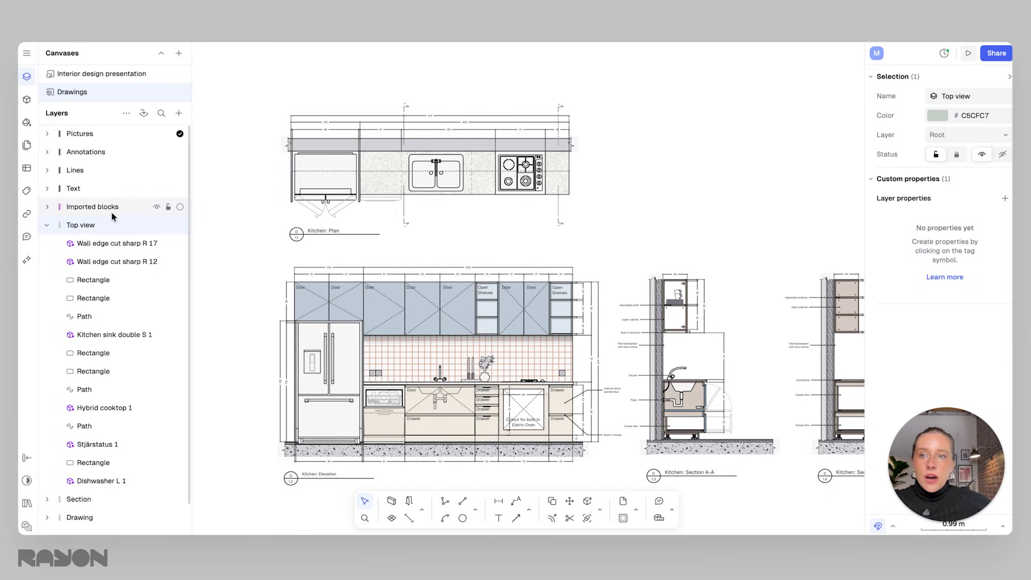
click(156, 207)
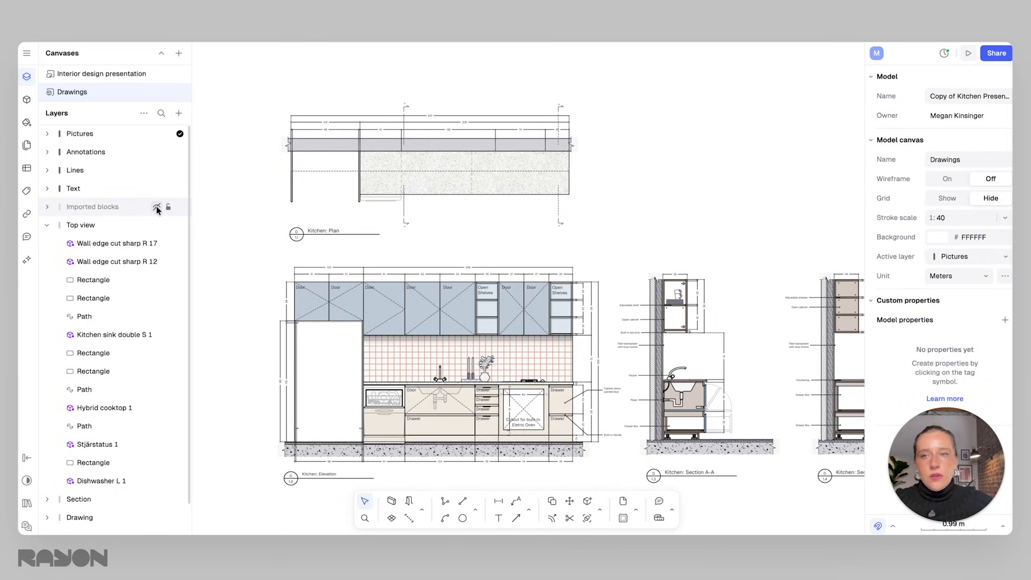
click(156, 207)
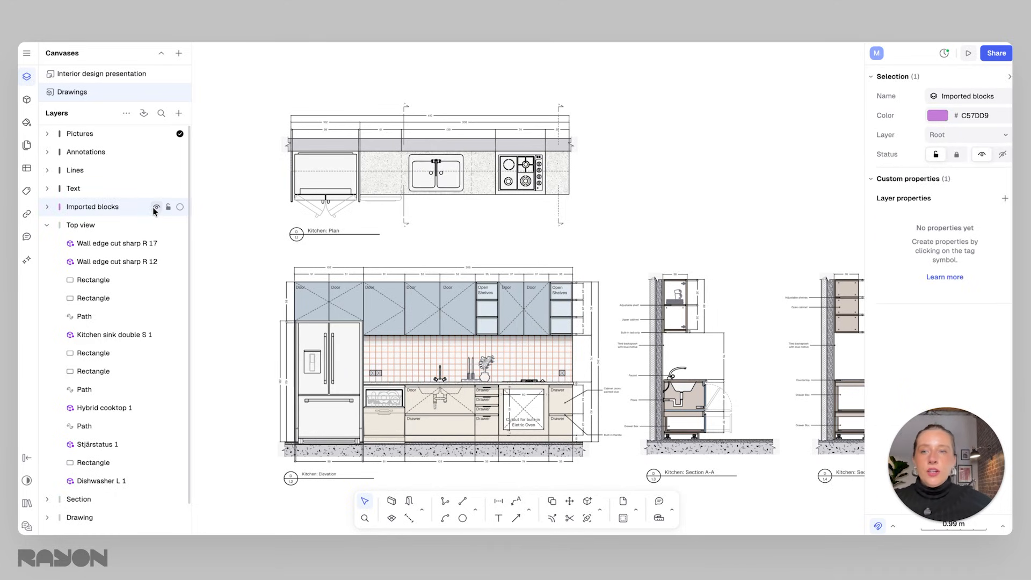
click(46, 225)
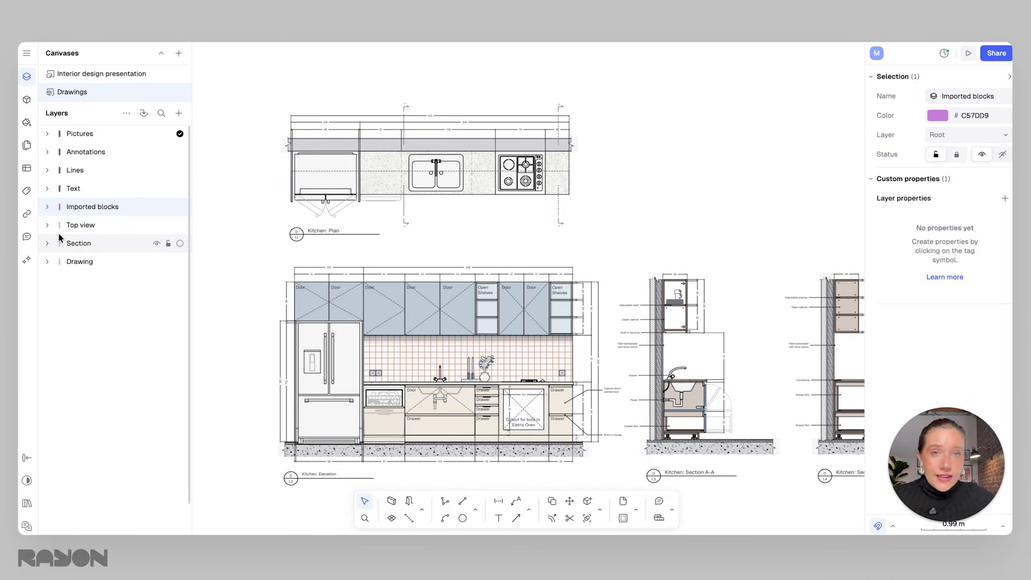
Select the kitchen sink and hybrid cooktop blocks in the plan to inspect their block properties.
mouse_move(479, 232)
middle_down()
mouse_move(437, 225)
mouse_move(435, 235)
middle_up()
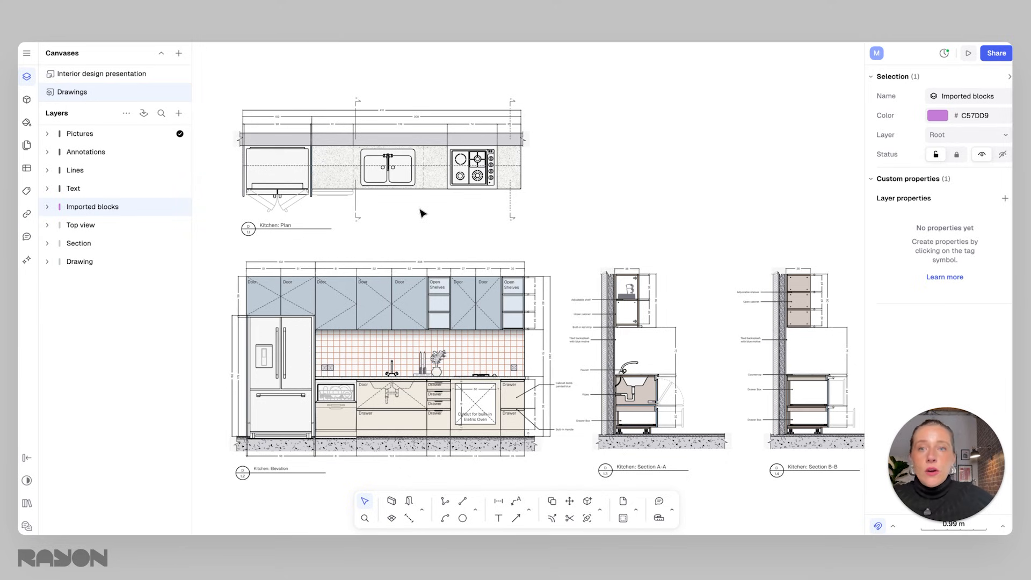
click(391, 180)
click(421, 212)
click(398, 183)
click(298, 182)
middle_drag(330, 225, 421, 220)
scroll(387, 183, up, 1)
click(466, 176)
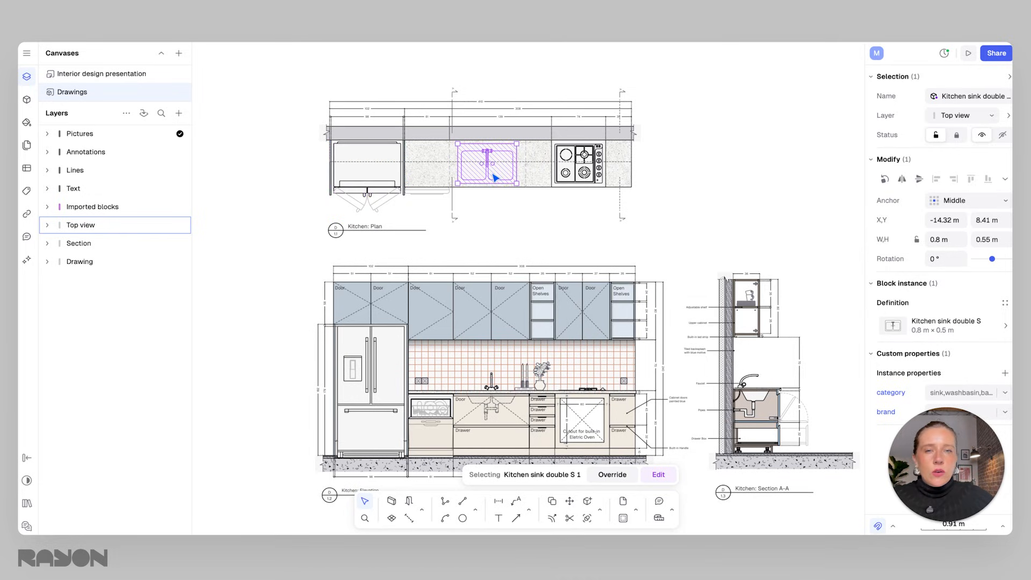
click(585, 179)
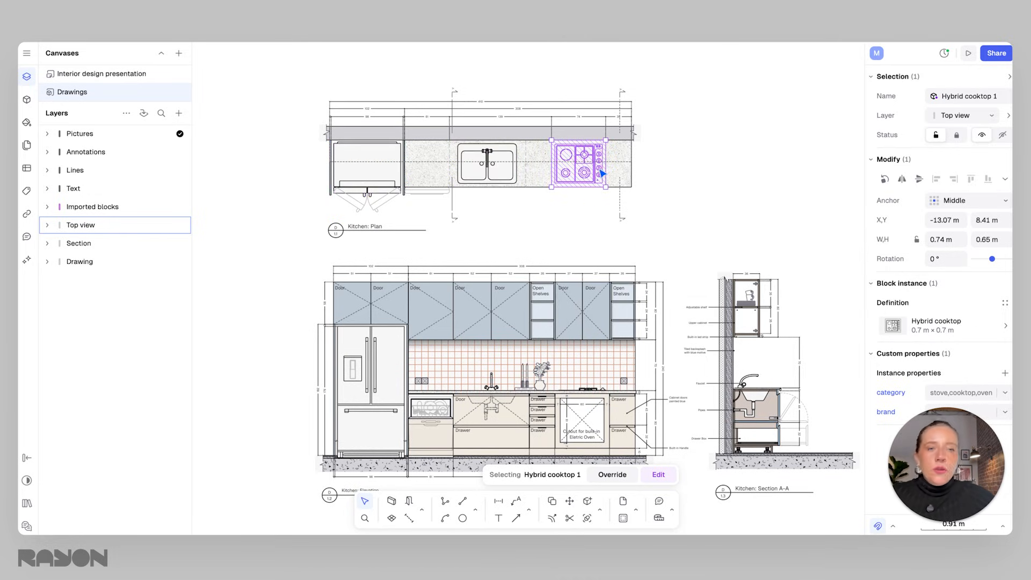
middle_drag(531, 195, 524, 203)
scroll(475, 180, up, 1)
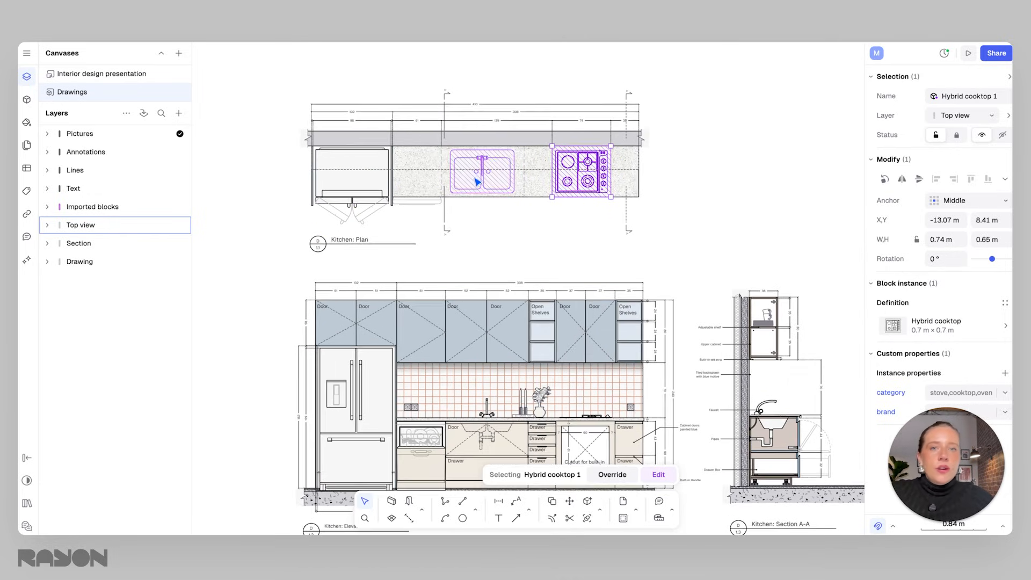
Reselect the kitchen sink block and zoom in on the kitchen plan.
click(476, 179)
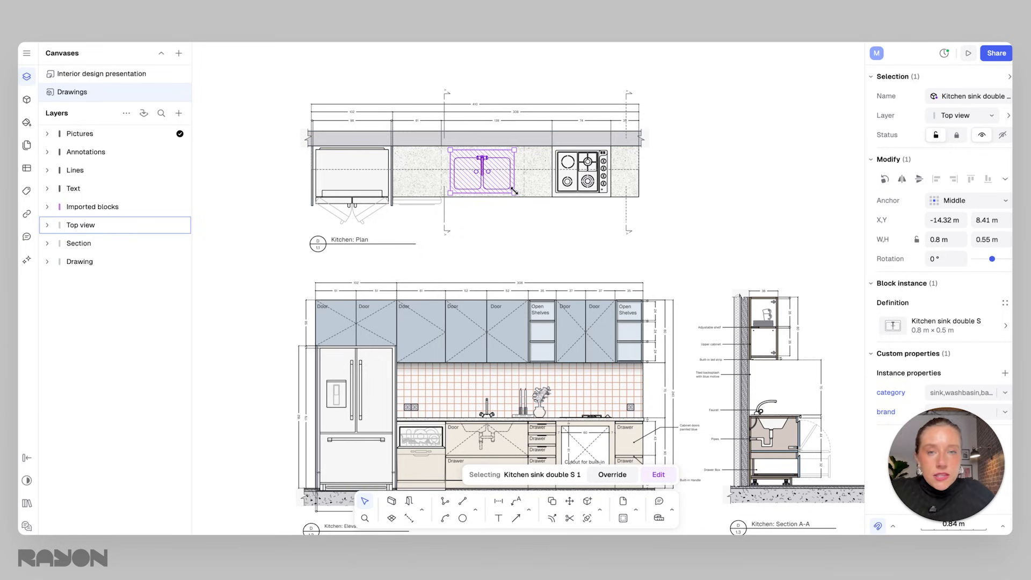
click(477, 216)
click(486, 191)
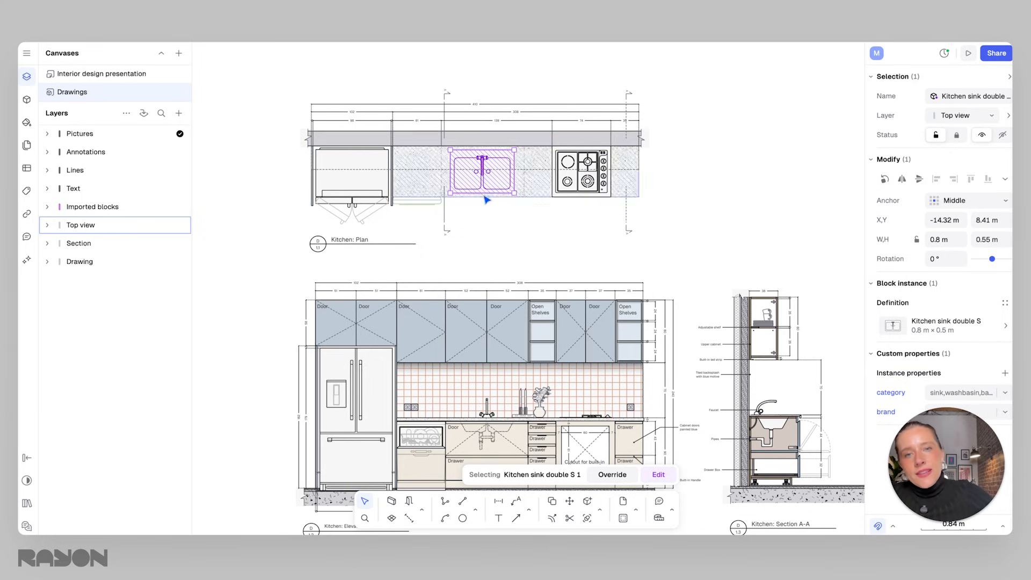
scroll(491, 187, up, 3)
scroll(490, 188, up, 2)
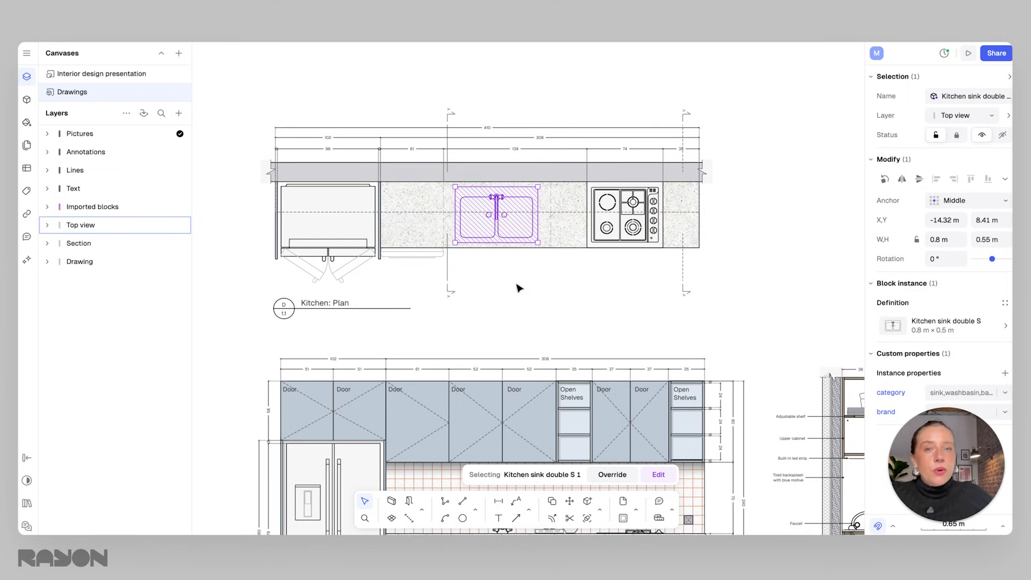
Clear the selection, zoom back out and select the refrigerator block in the plan.
click(539, 279)
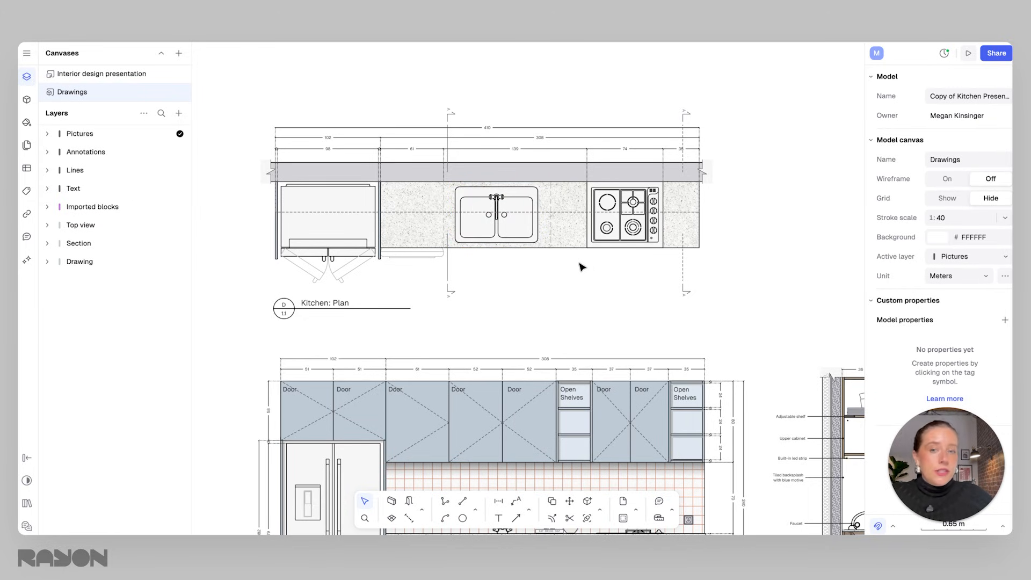
scroll(499, 272, down, 5)
scroll(506, 240, down, 1)
mouse_move(504, 234)
middle_down()
mouse_move(476, 226)
mouse_move(497, 224)
middle_up()
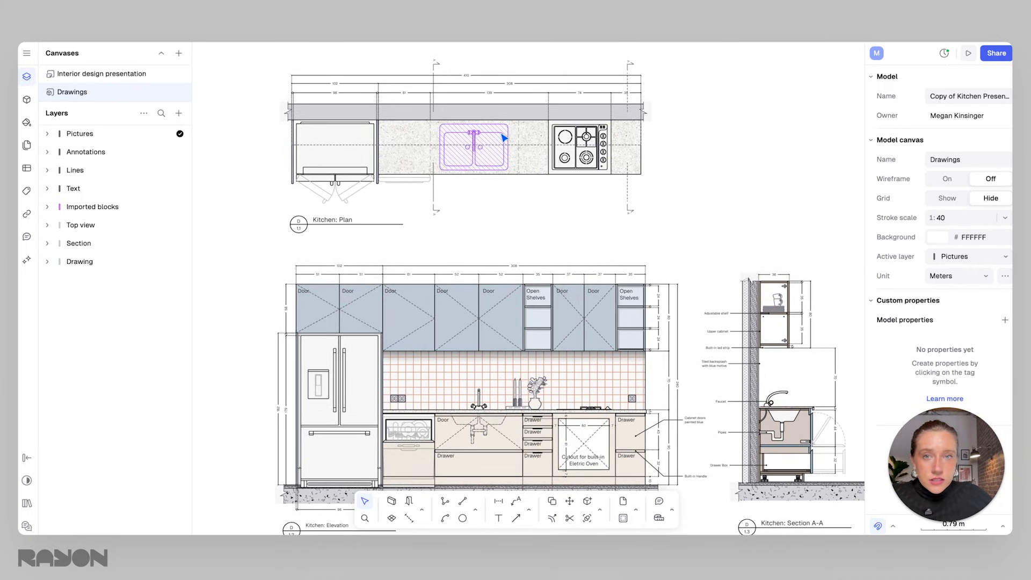
click(338, 155)
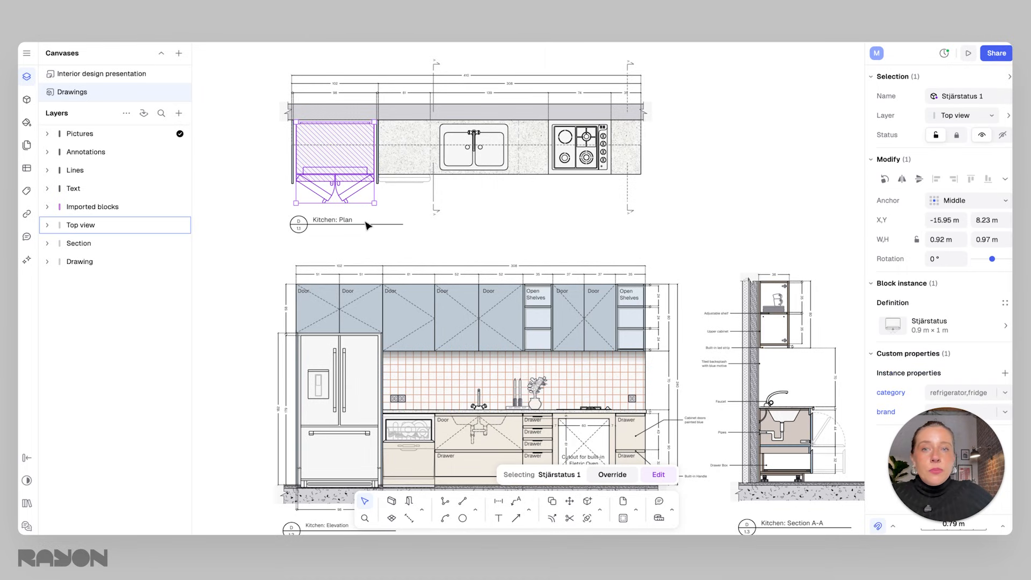
Select the refrigerator's front-view block in the elevation and zoom out to view the whole drawing.
click(338, 386)
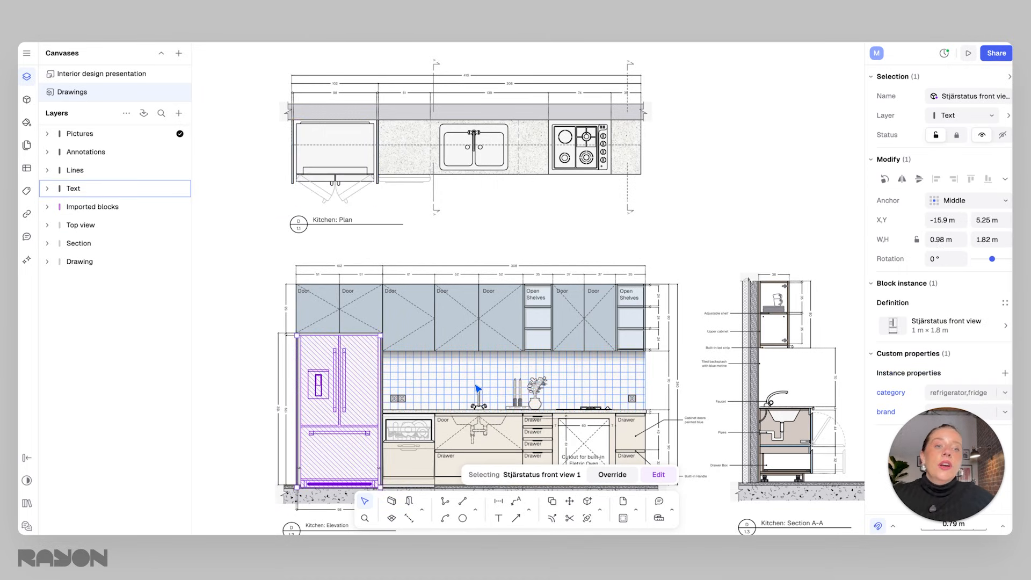
scroll(427, 376, right, 3)
scroll(432, 354, left, 3)
middle_drag(432, 353, 453, 341)
scroll(454, 340, down, 2)
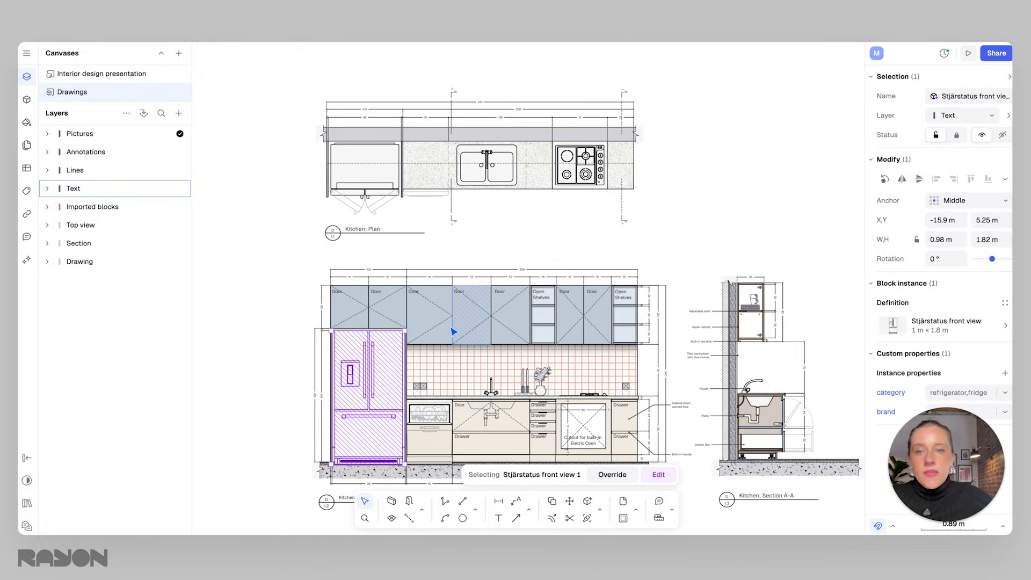
Alternate between selecting the refrigerator's plan block and its front-view block to compare them.
click(525, 239)
click(392, 197)
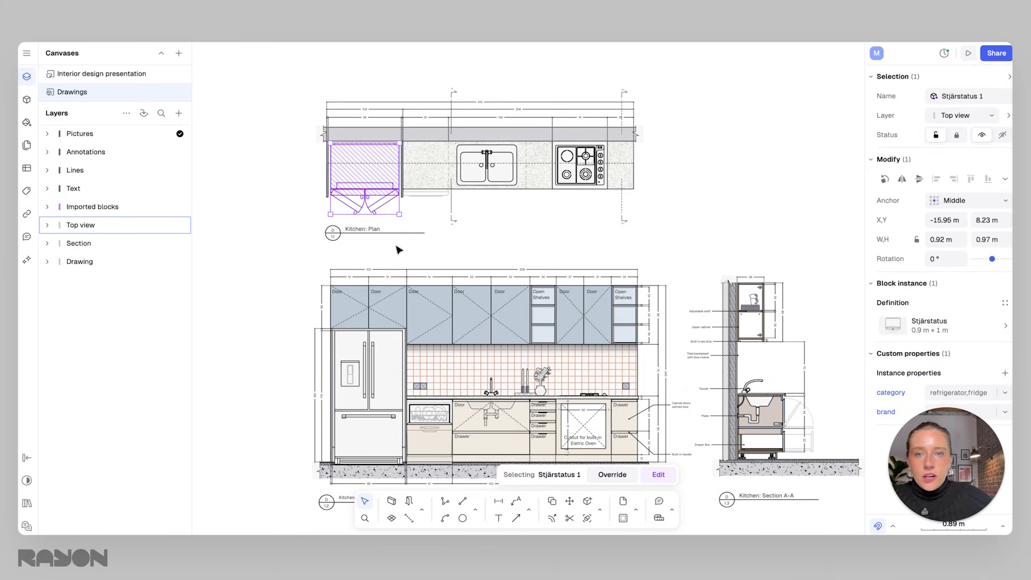
click(380, 355)
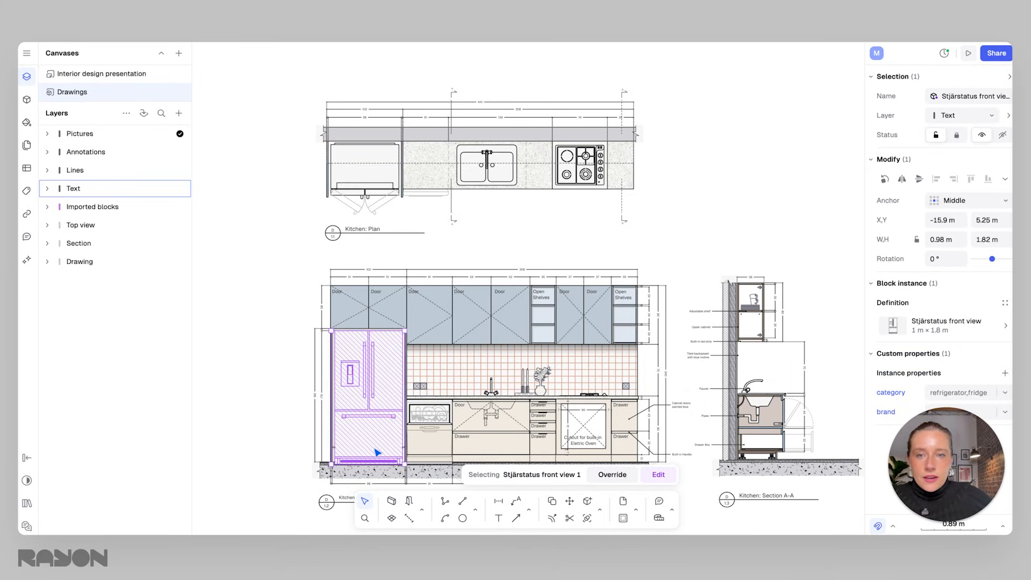
click(380, 200)
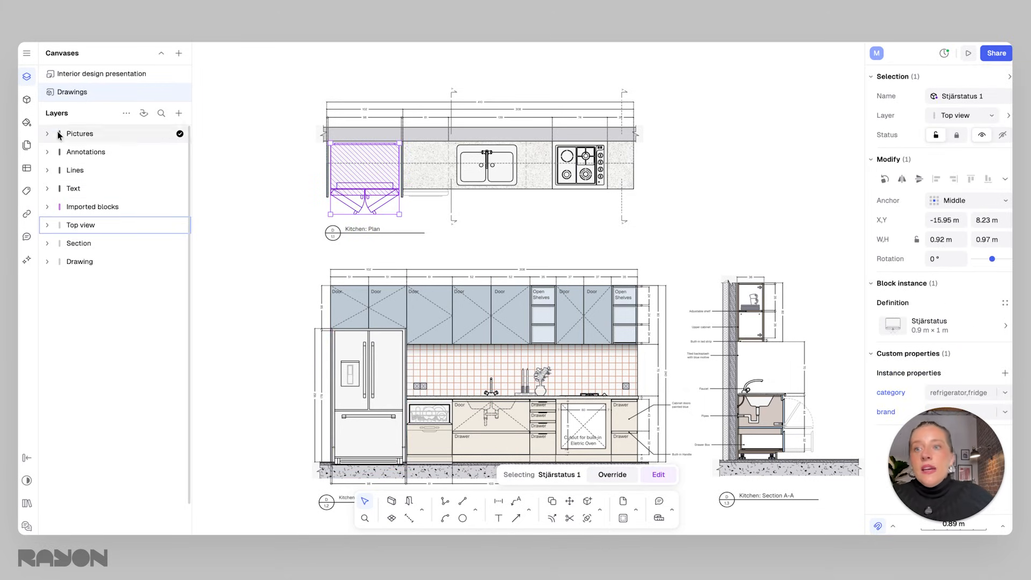
Open the block libraries and scroll through the list of available libraries.
click(27, 101)
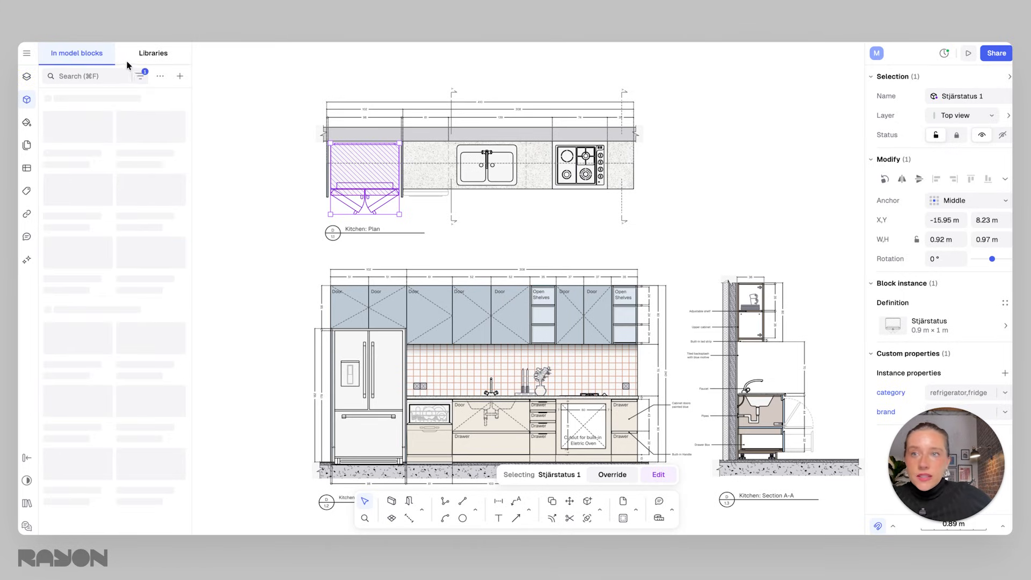
click(152, 56)
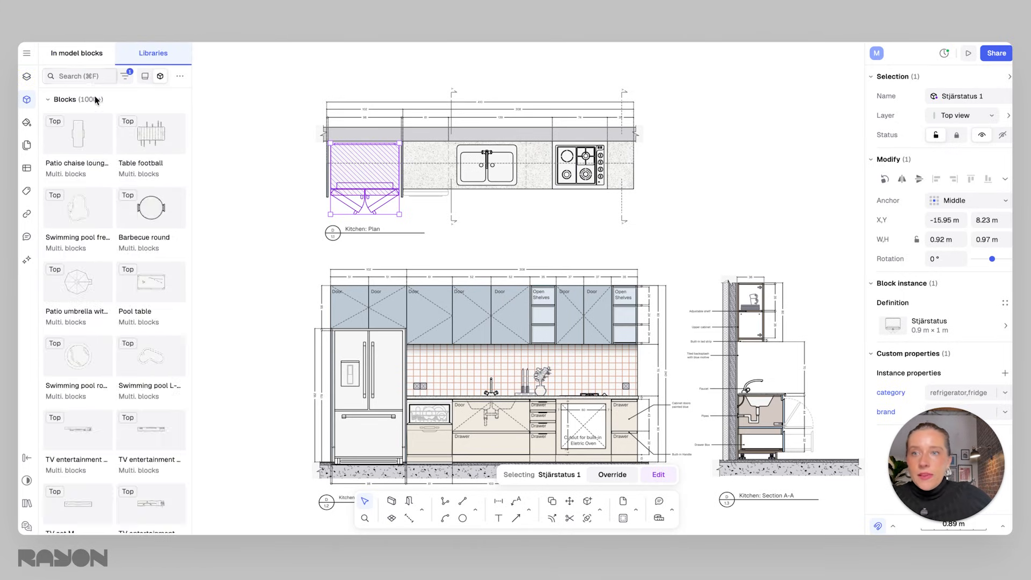
click(145, 77)
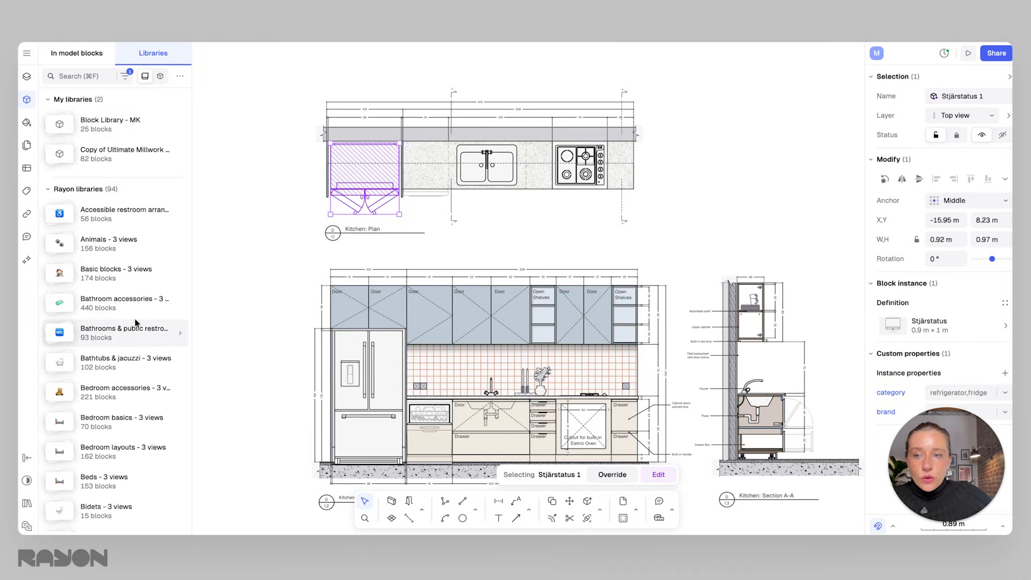
scroll(108, 449, down, 2)
scroll(114, 339, down, 2)
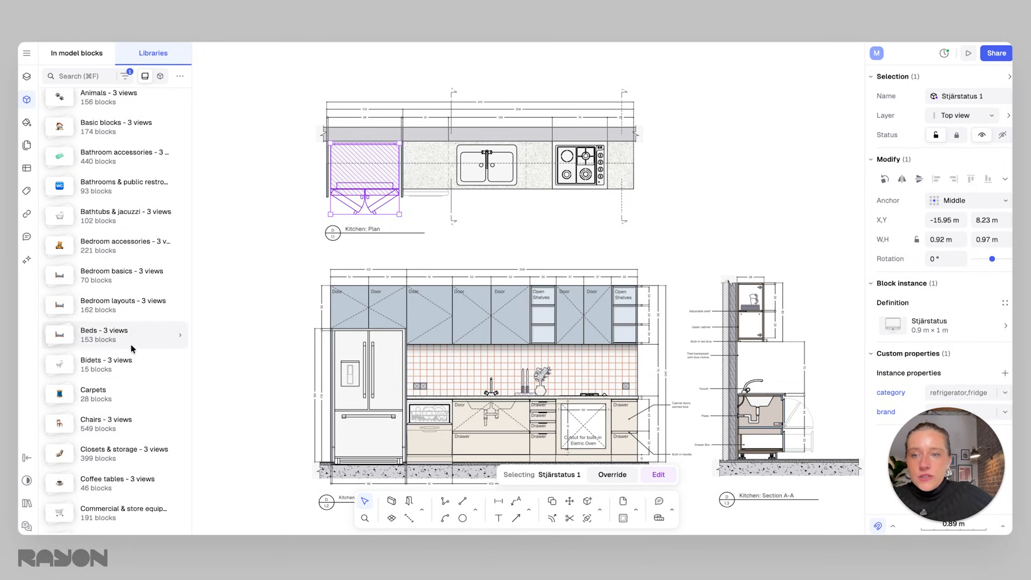
scroll(134, 372, down, 4)
scroll(129, 289, up, 8)
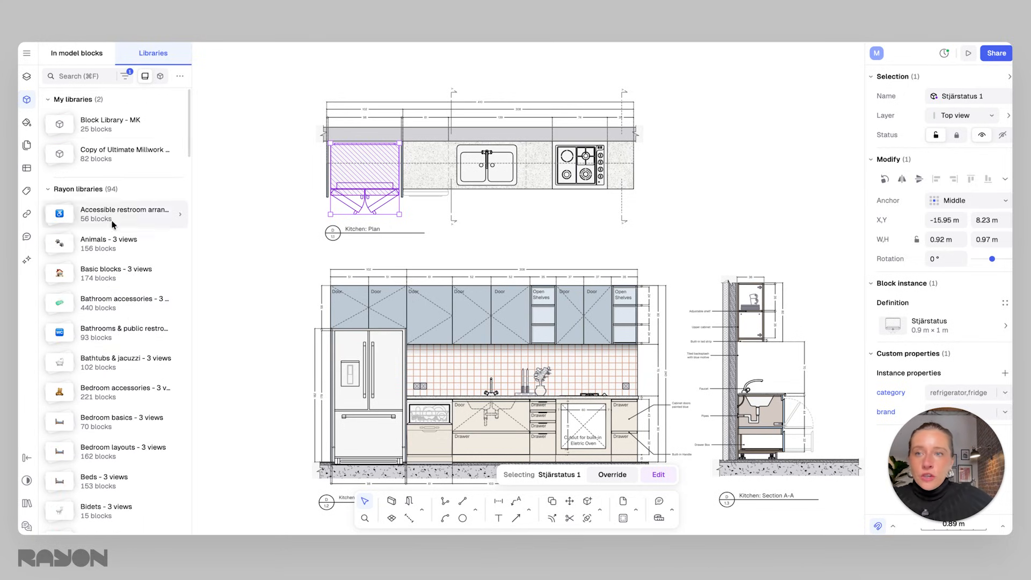
Switch to the individual blocks view, search for "stove" and open the Stove basic block family.
click(158, 77)
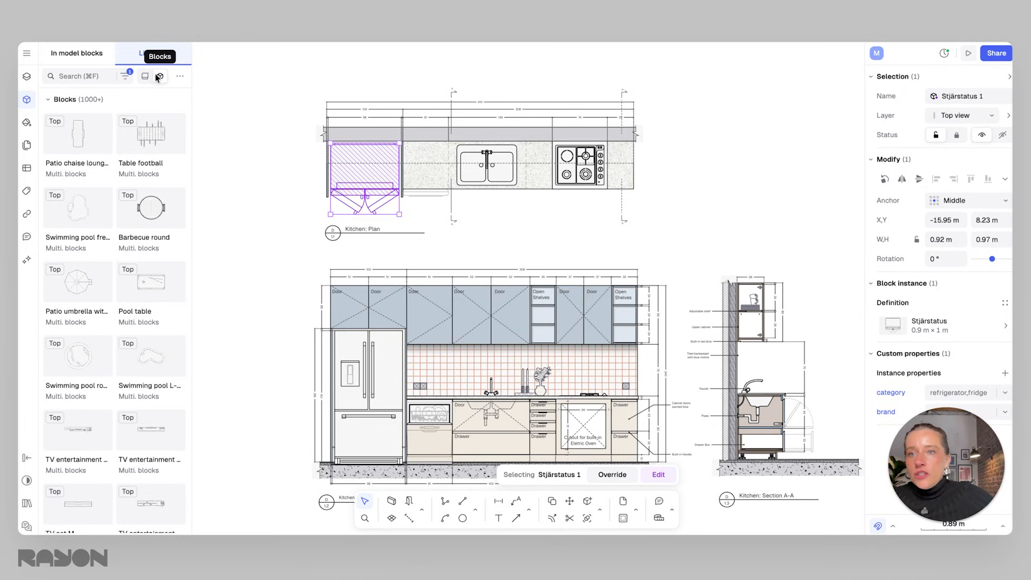
click(85, 74)
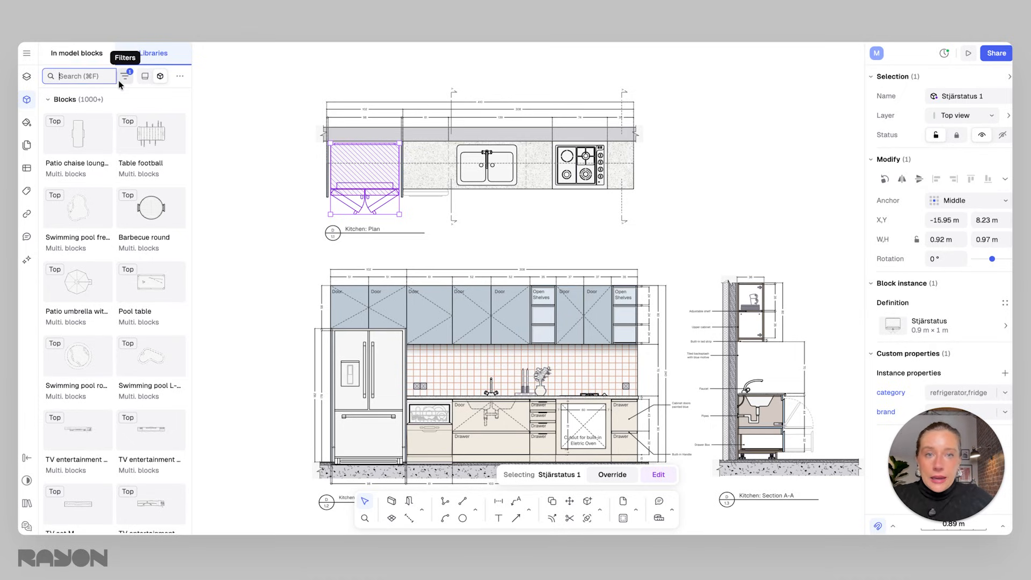
text(stove)
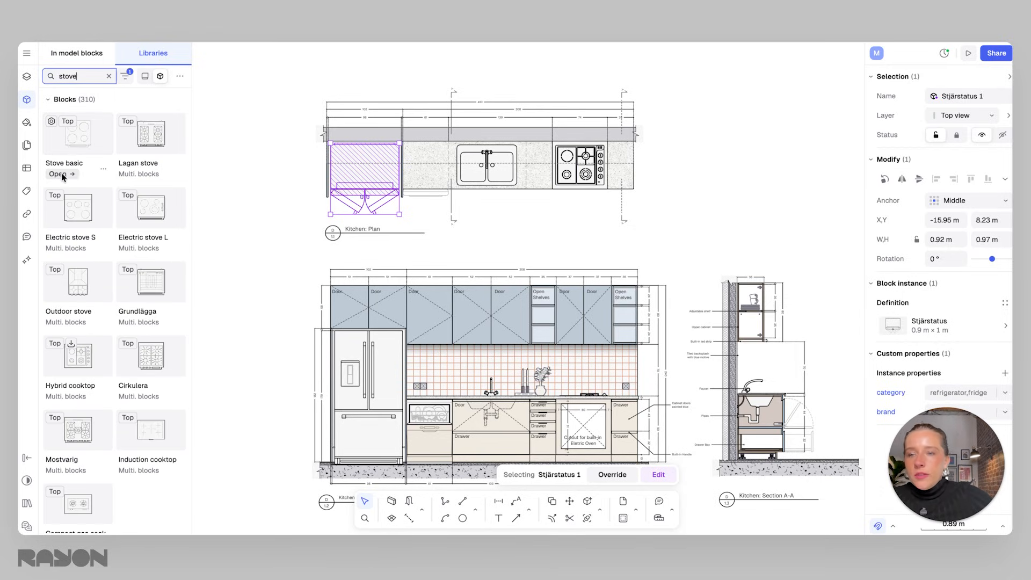
click(60, 174)
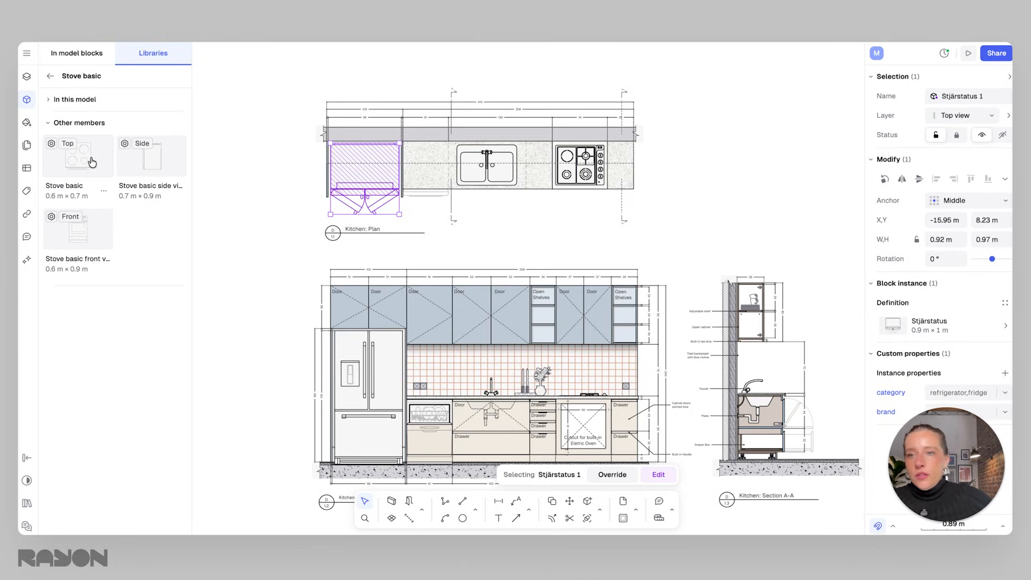
Place the Stove basic top-view block beside the kitchen plan and nudge it into position.
click(87, 164)
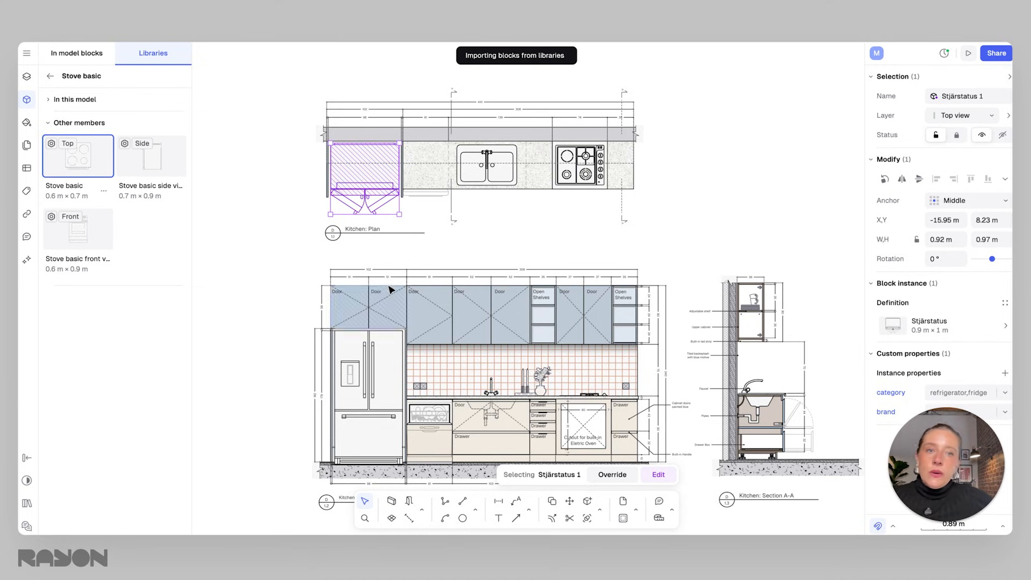
middle_drag(333, 220, 359, 229)
drag(260, 161, 712, 169)
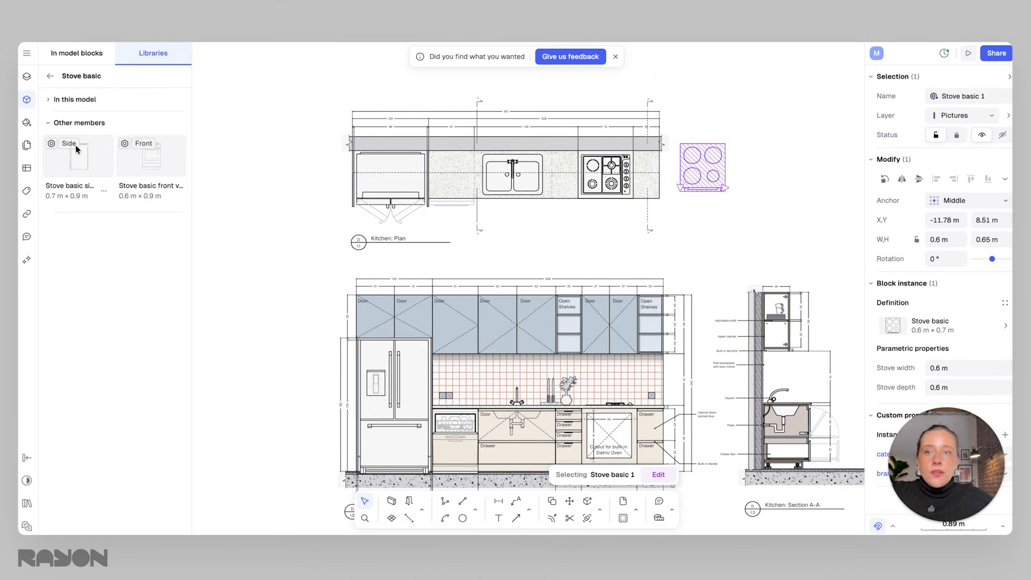
middle_drag(577, 243, 522, 271)
click(691, 249)
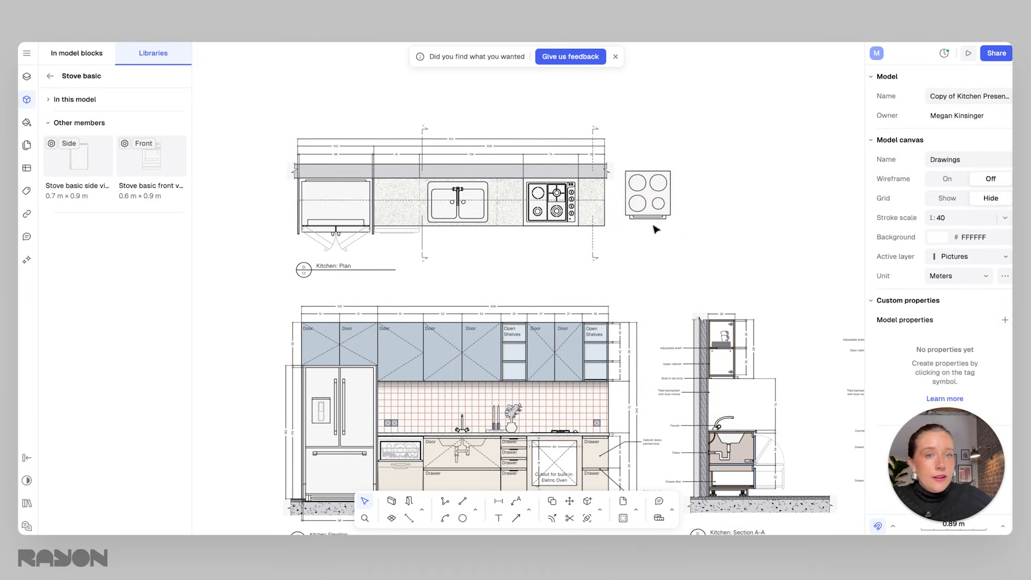
mouse_move(649, 195)
mouse_down()
mouse_move(562, 209)
mouse_move(652, 206)
mouse_move(642, 204)
mouse_up()
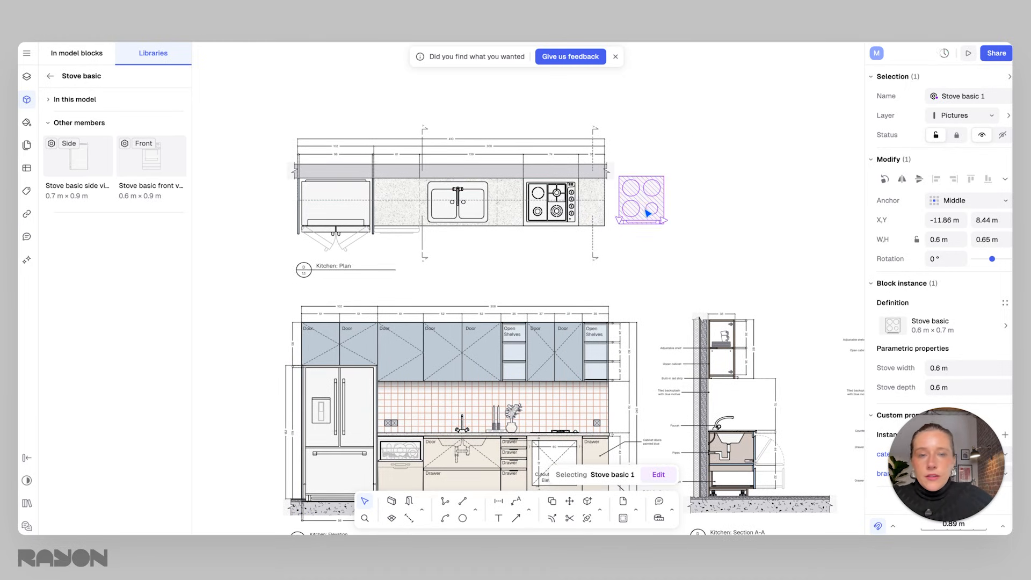
click(689, 237)
click(668, 220)
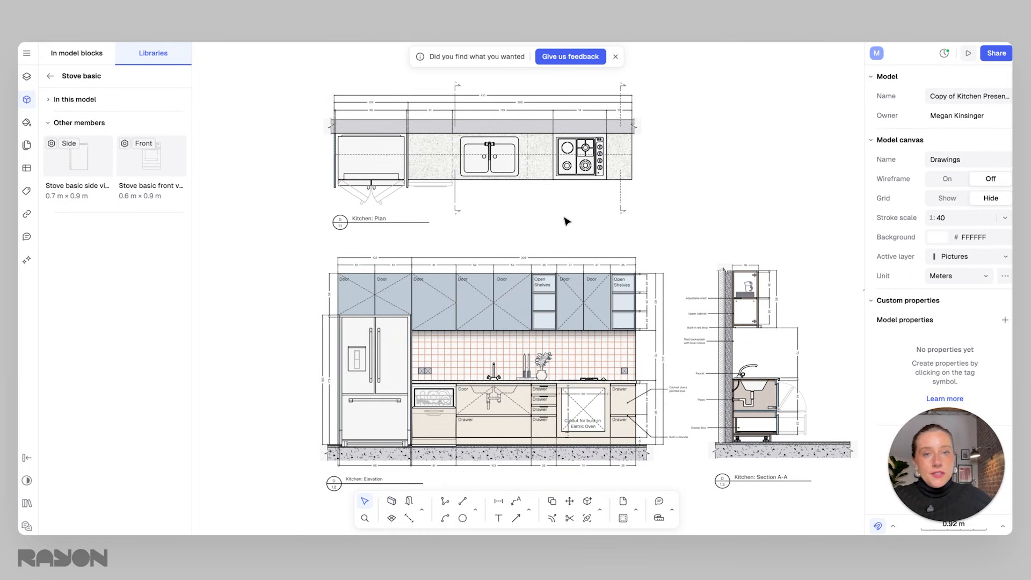
Zoom into the elevation and select the backsplash and nearby elements to inspect the backsplash shape.
scroll(494, 290, up, 4)
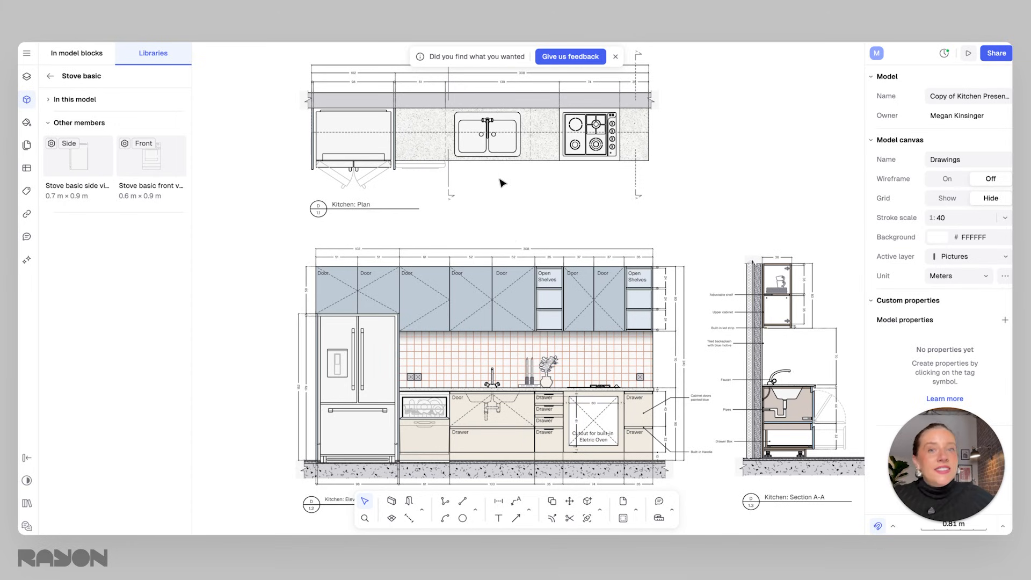
click(477, 293)
scroll(504, 355, down, 1)
scroll(504, 355, down, 3)
click(512, 281)
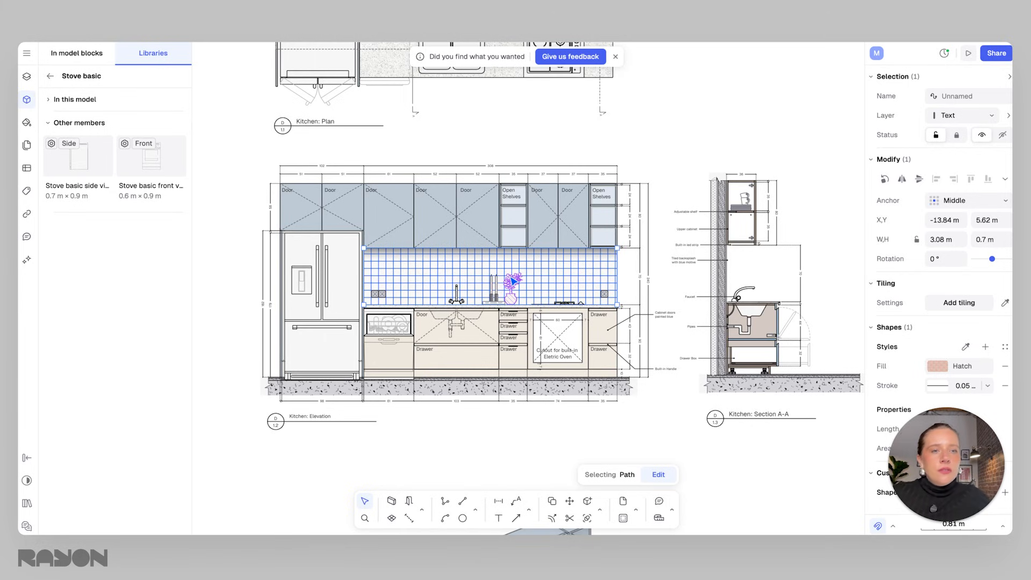
click(652, 270)
click(576, 284)
click(436, 228)
click(470, 276)
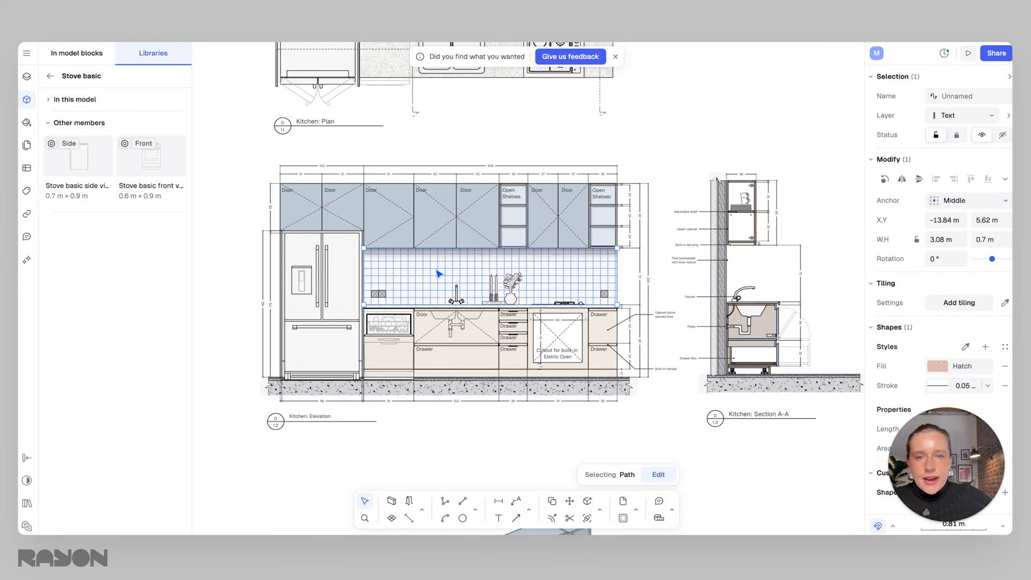
click(467, 333)
click(545, 278)
click(591, 266)
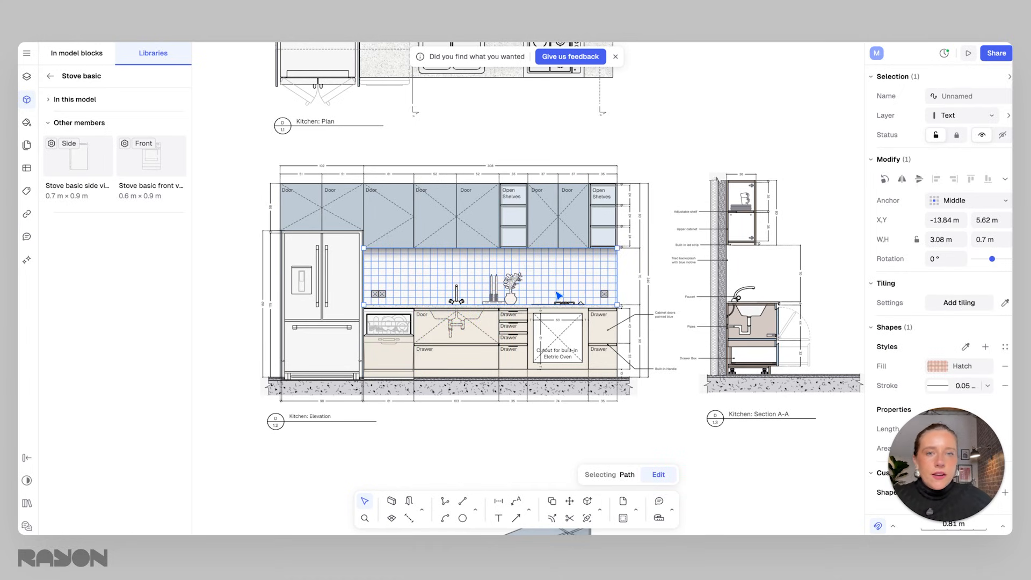
key(Escape)
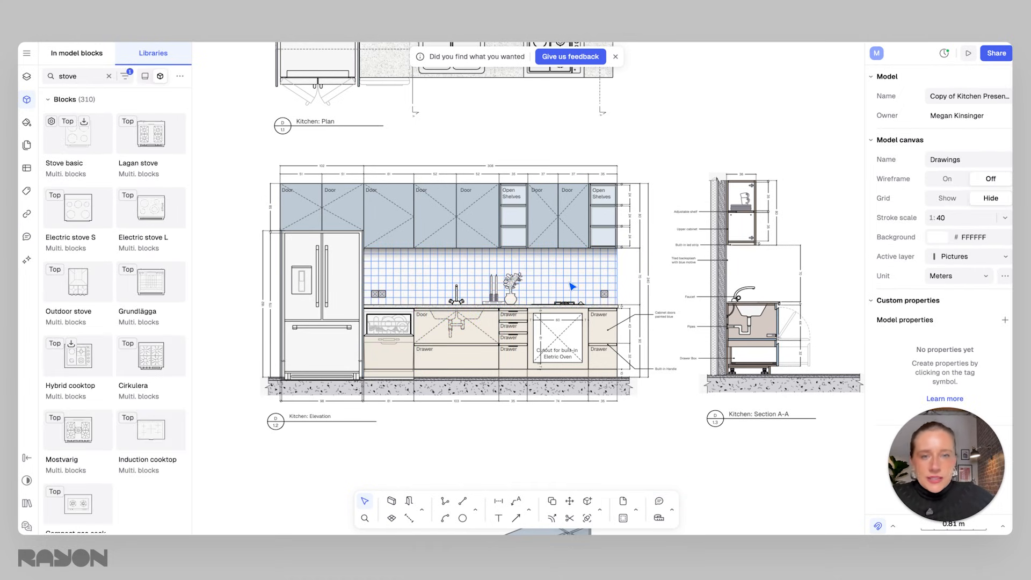
Reselect the backsplash and cycle its fill through solid, gradient, texture and hatch types.
click(572, 286)
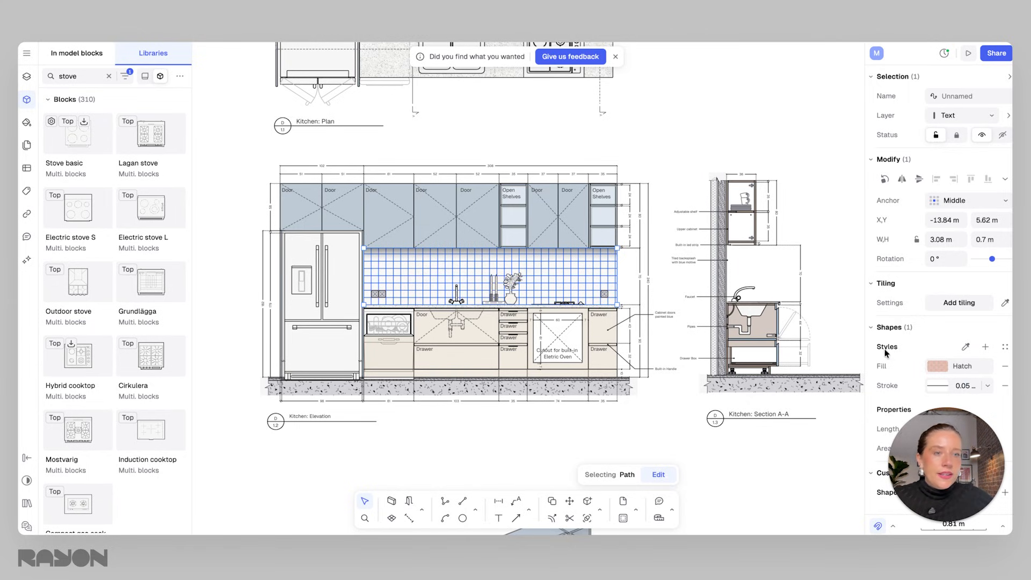
click(939, 367)
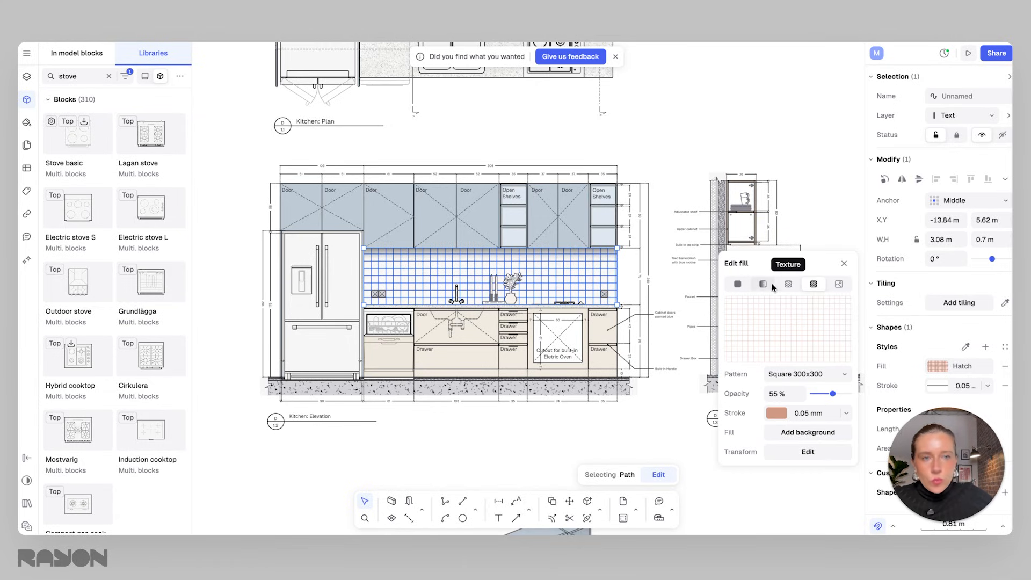
click(739, 284)
click(763, 250)
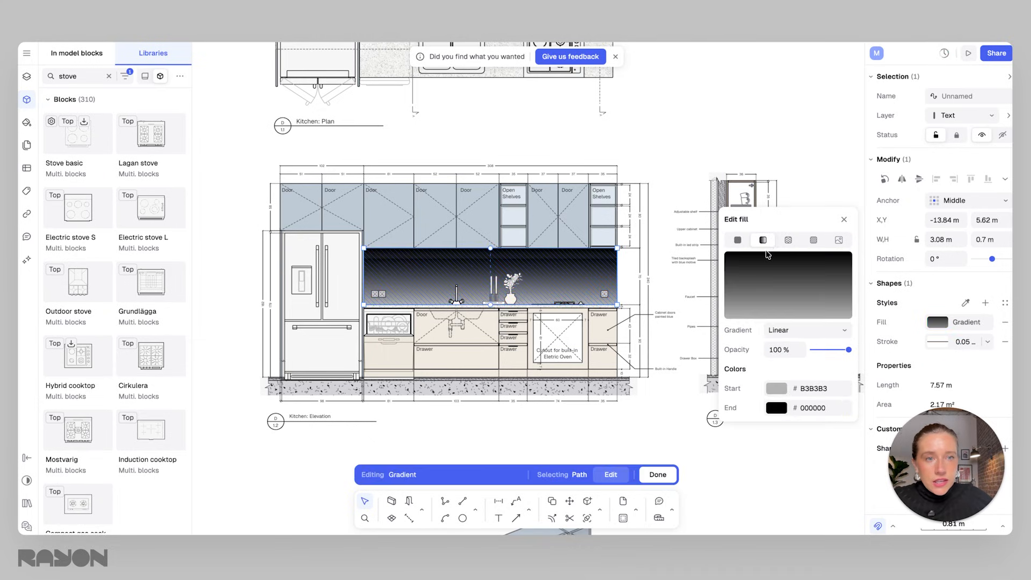
click(788, 249)
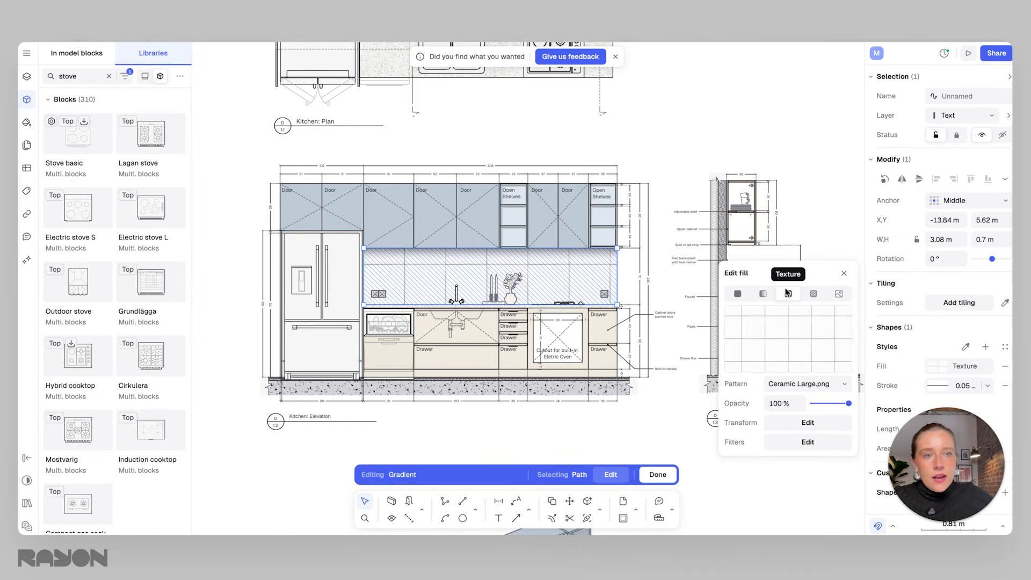
click(813, 293)
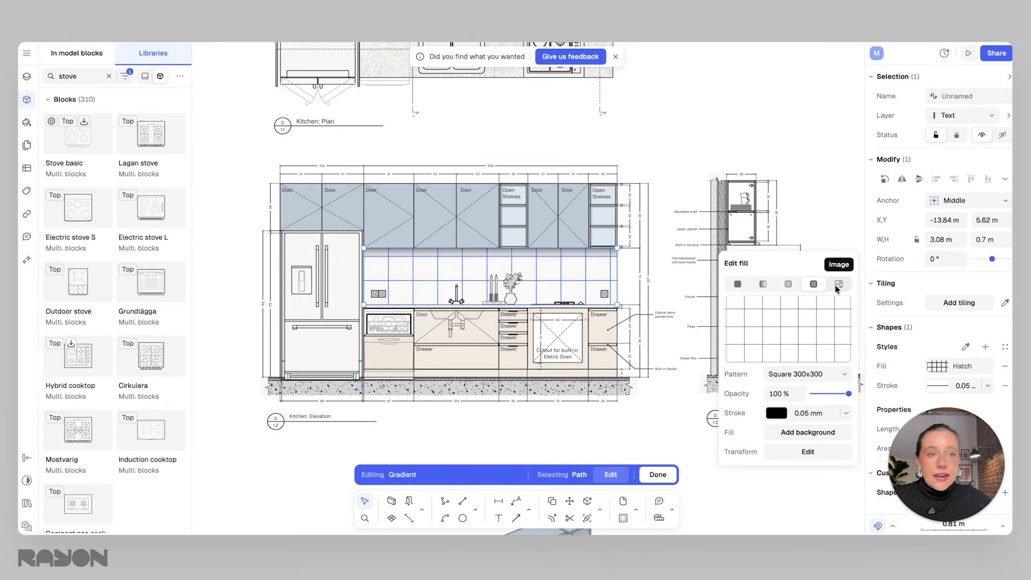
Browse the hatch pattern list and choose Brick English for the backsplash fill.
click(807, 373)
scroll(823, 252, down, 5)
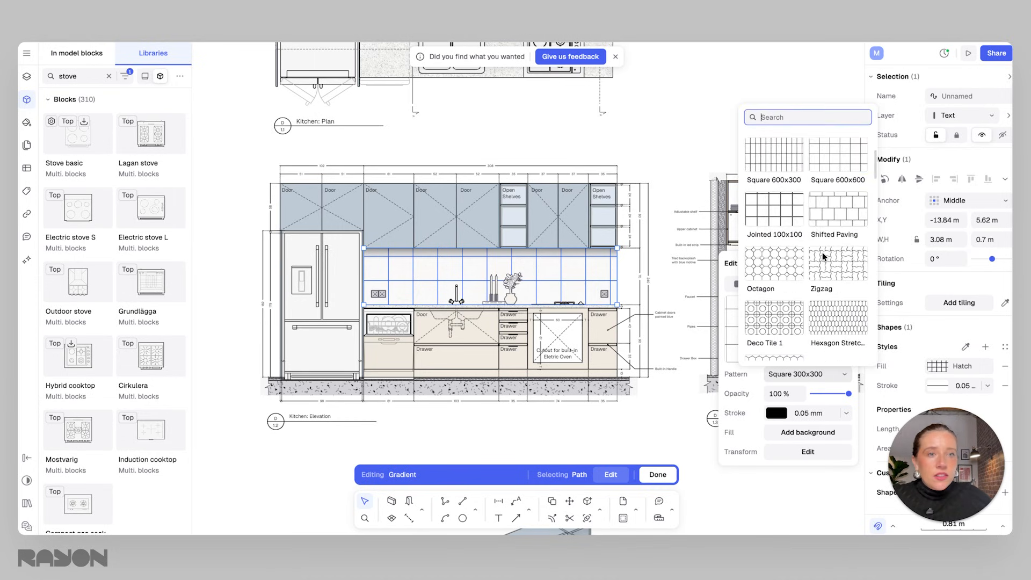
scroll(826, 277, down, 8)
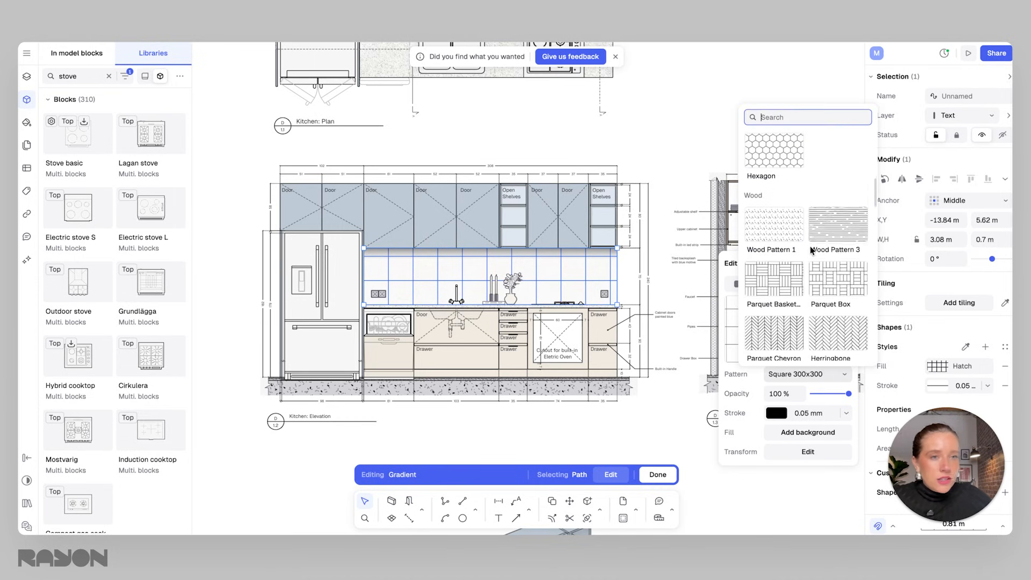
scroll(809, 245, up, 3)
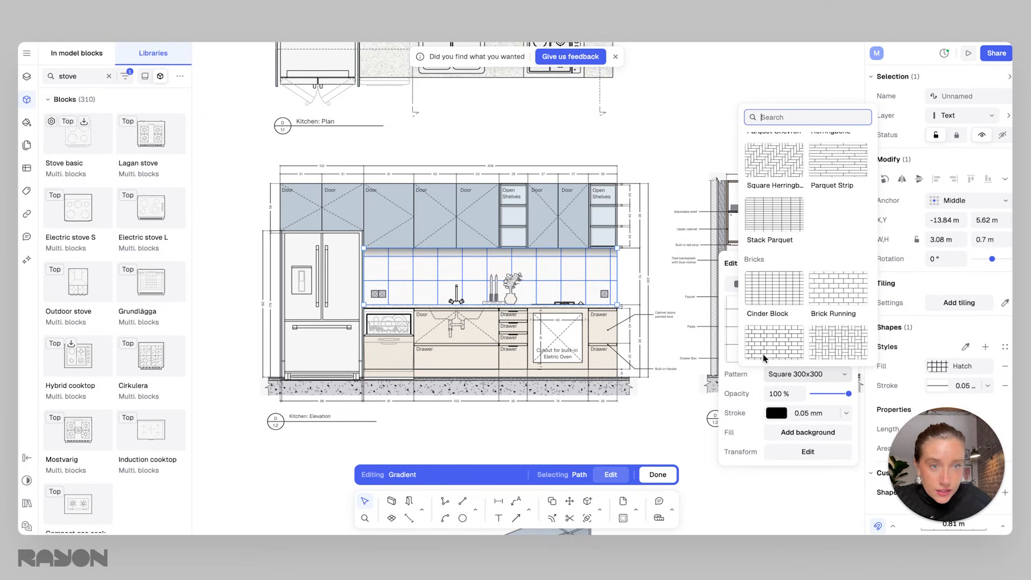
scroll(791, 342, down, 1)
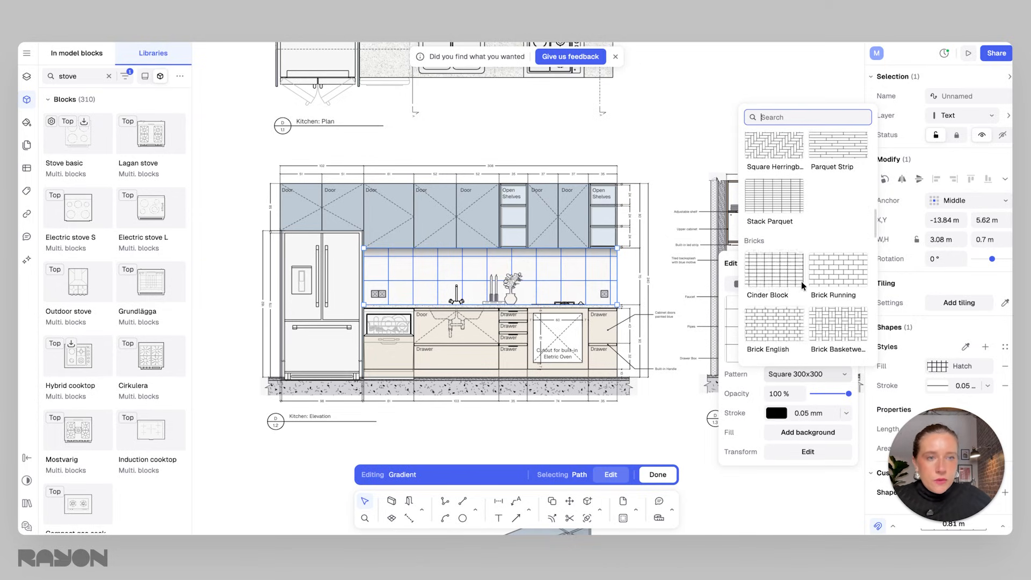
click(789, 336)
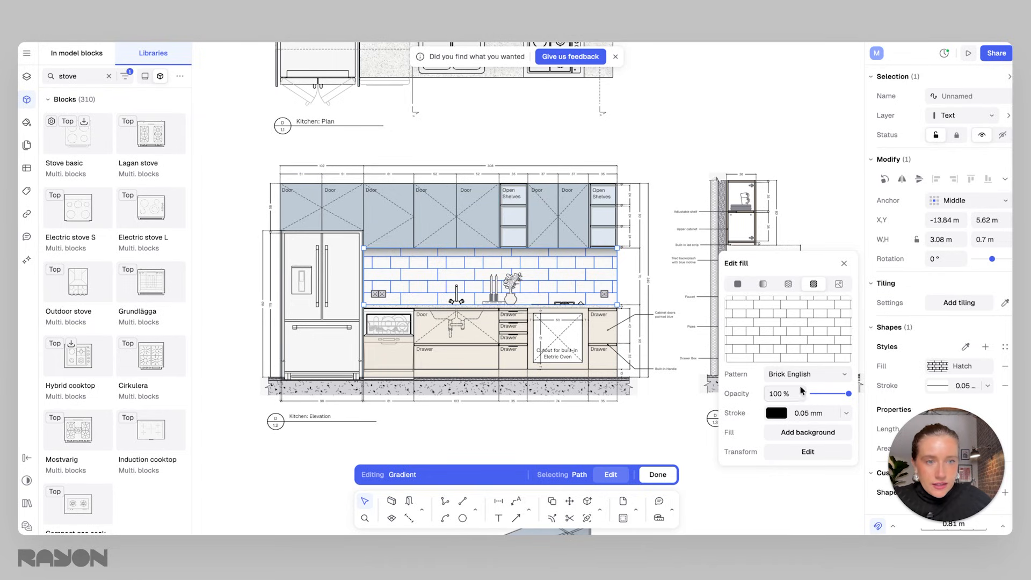
Edit the hatch transform, setting its rotation to 90° and its scale to 0.5x.
click(806, 452)
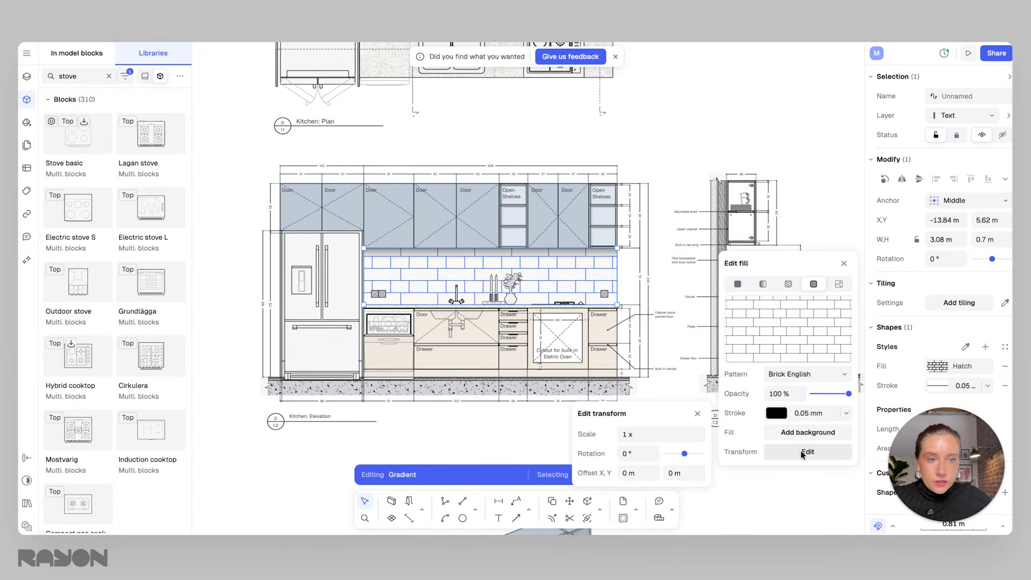
click(622, 452)
text(90)
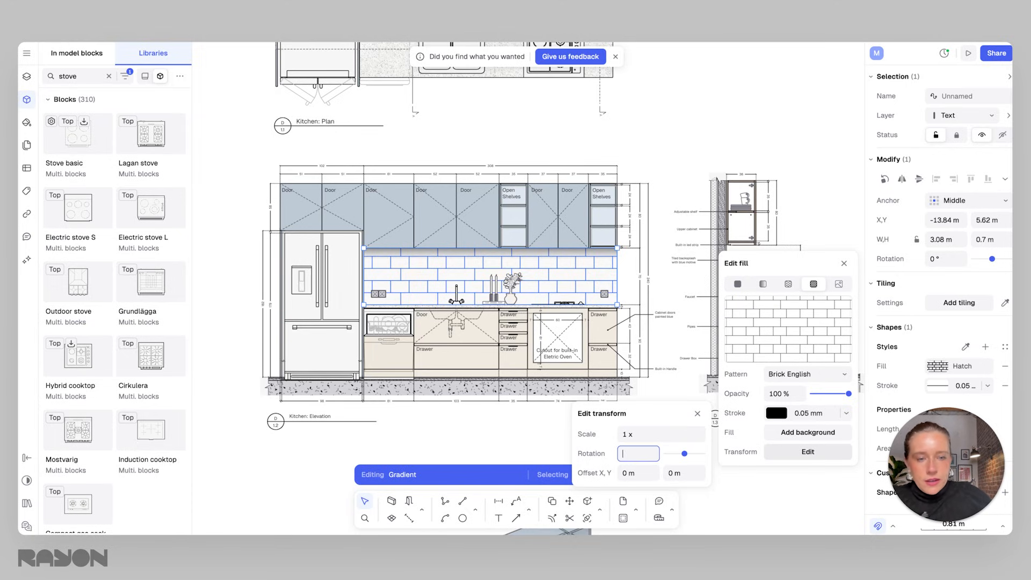
key(Return)
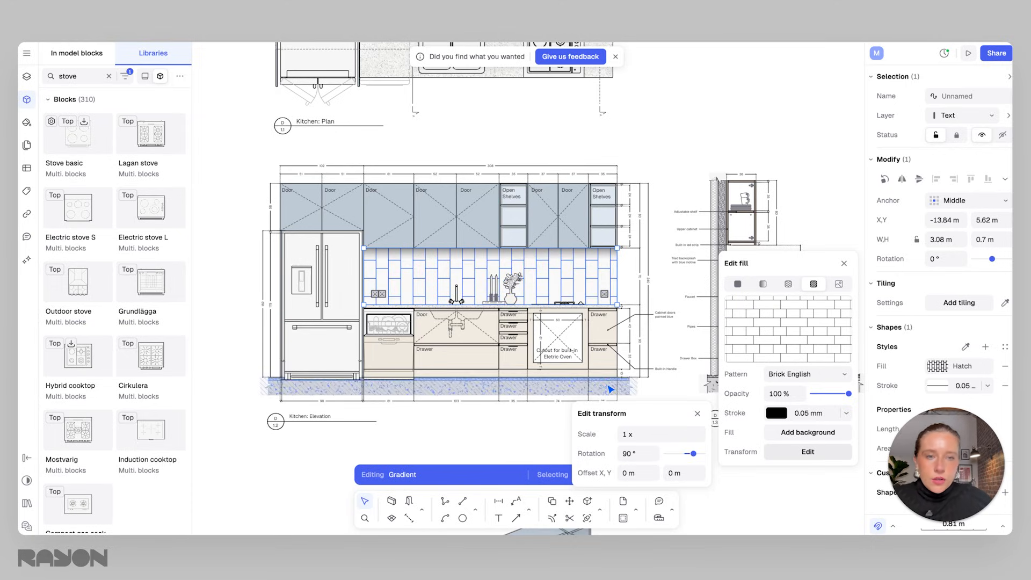
click(636, 434)
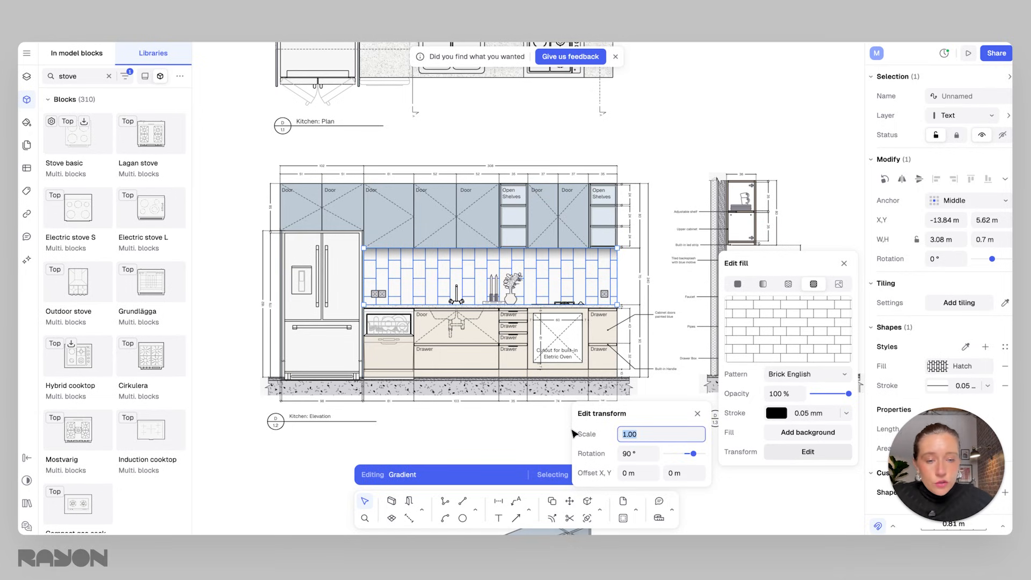
text(0.5 x)
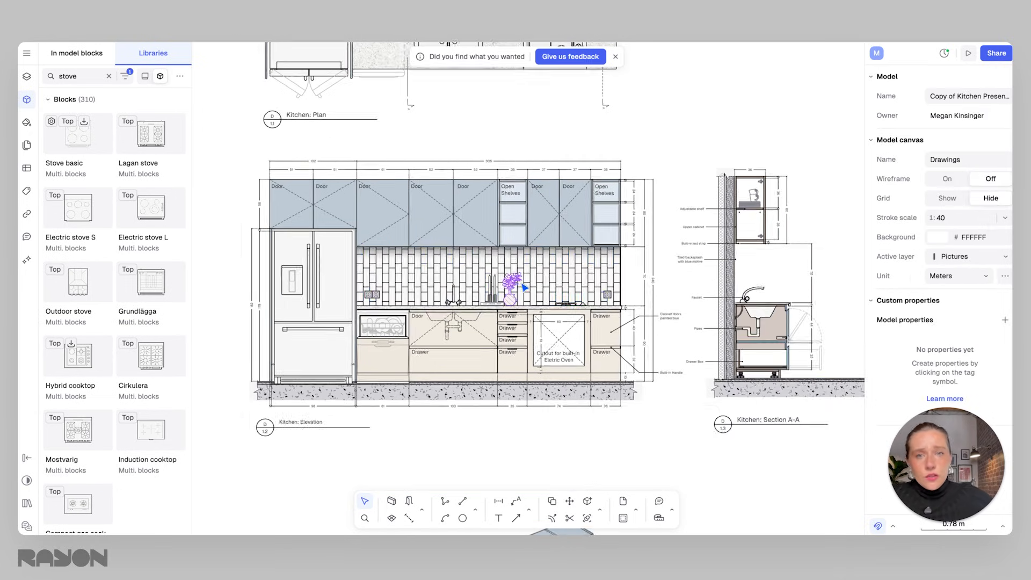
Change the backsplash hatch stroke colour to a muted green, hex 599F97.
scroll(525, 288, up, 2)
click(482, 276)
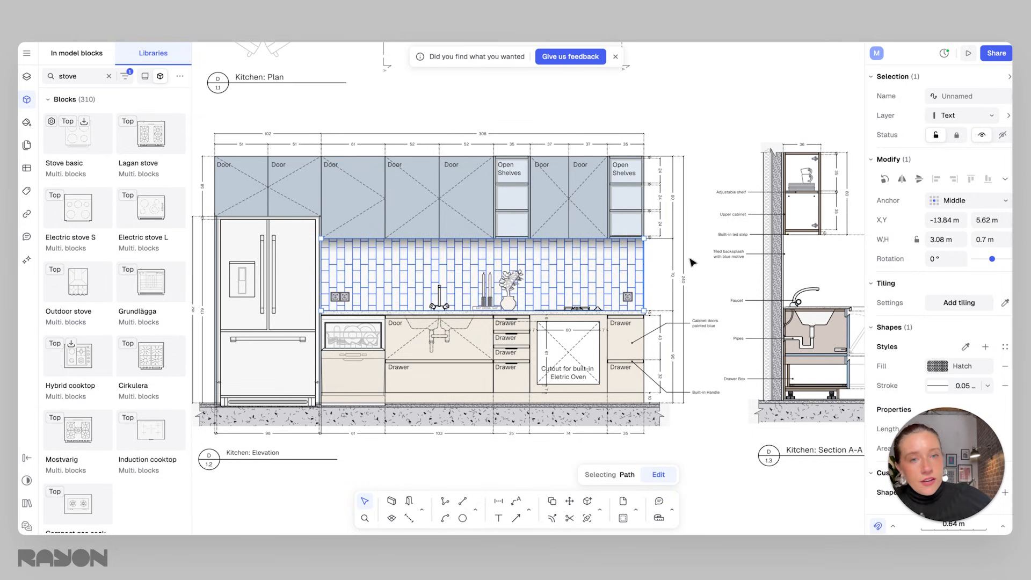
scroll(611, 282, up, 6)
scroll(611, 281, down, 6)
middle_drag(641, 285, 667, 277)
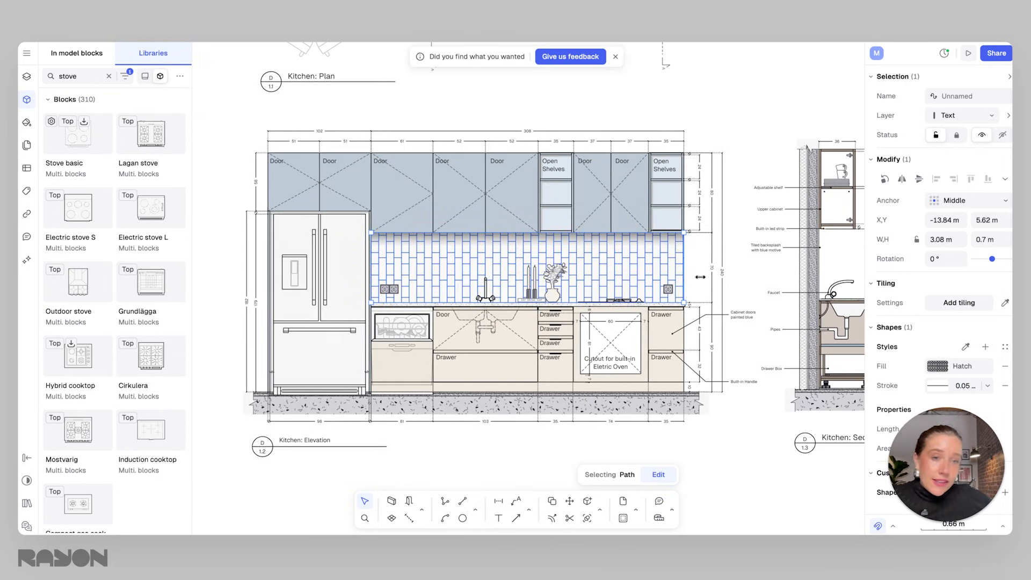
click(935, 367)
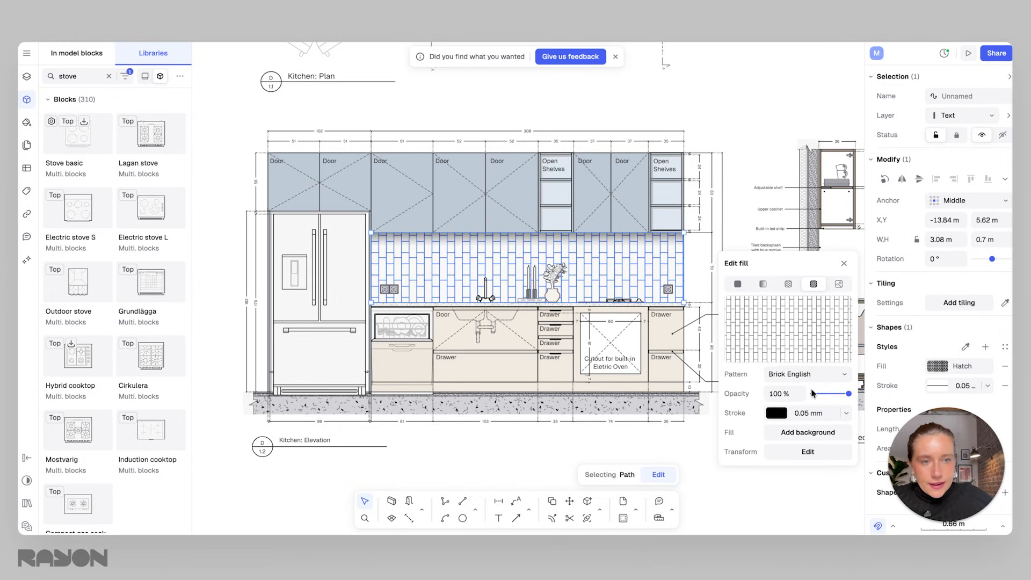
click(777, 413)
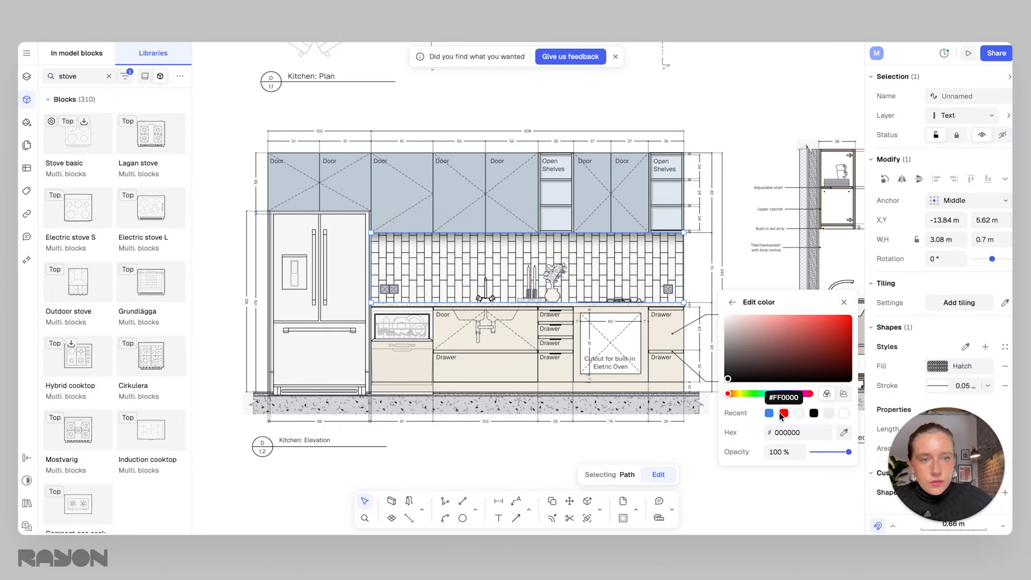
click(738, 304)
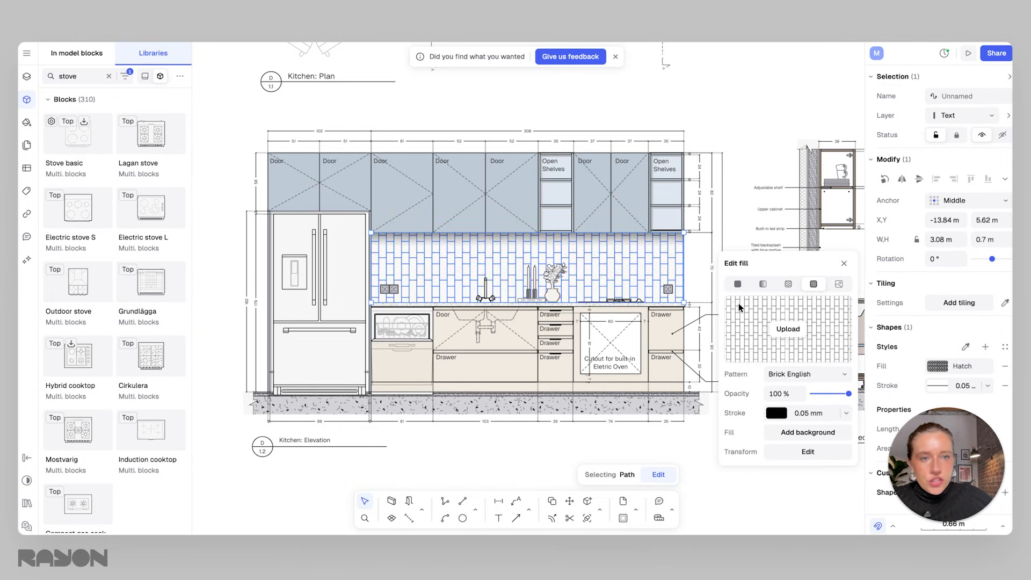
click(777, 413)
click(766, 350)
mouse_move(766, 350)
mouse_down()
mouse_move(810, 326)
mouse_move(816, 347)
mouse_move(788, 317)
mouse_up()
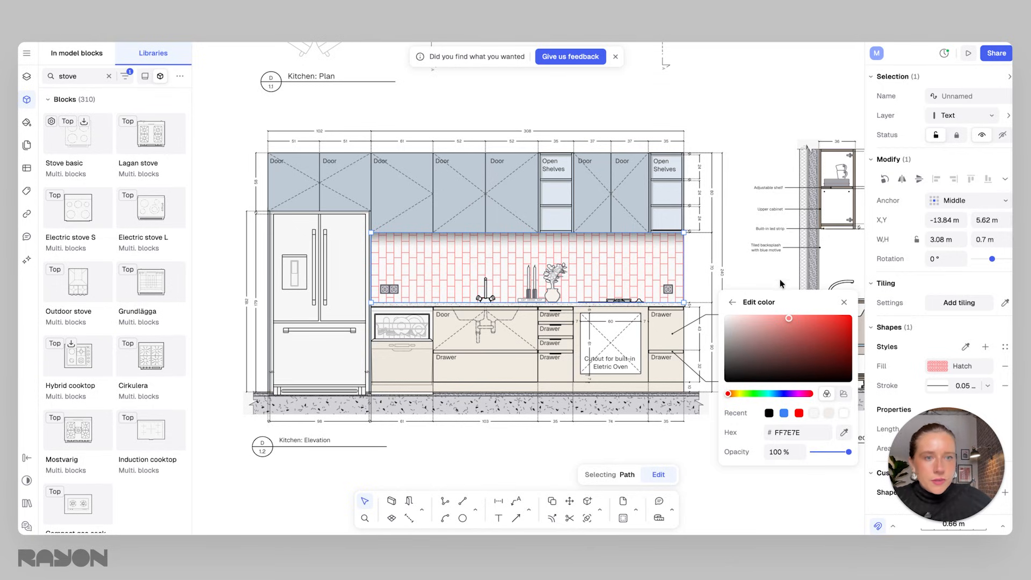
click(768, 393)
drag(831, 326, 847, 317)
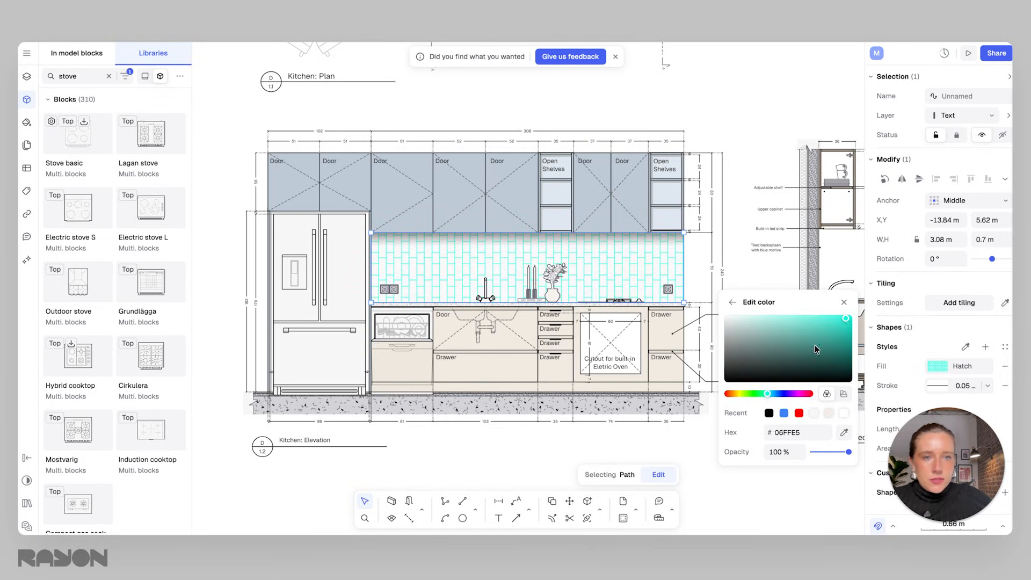
drag(771, 352, 782, 342)
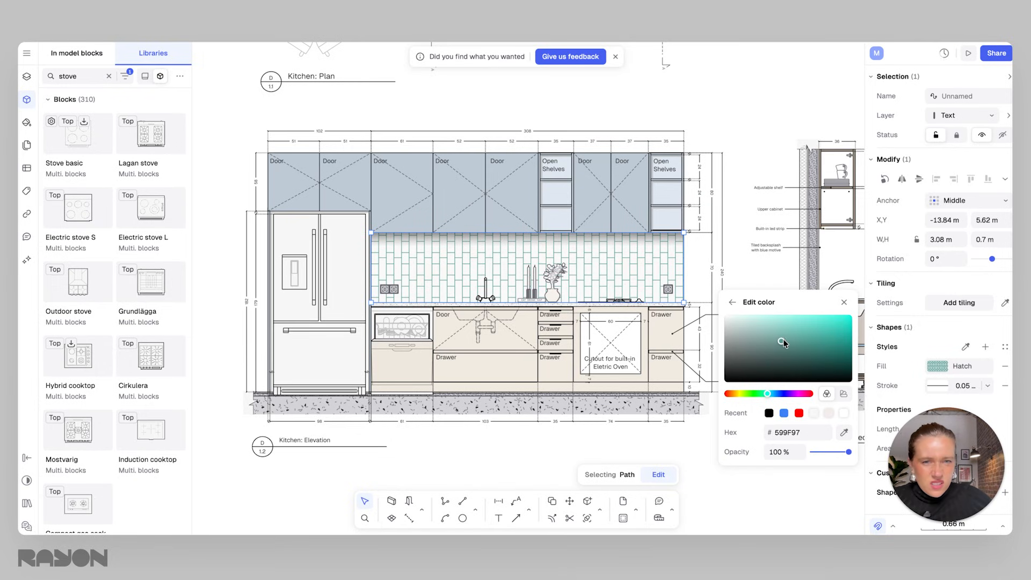
click(774, 275)
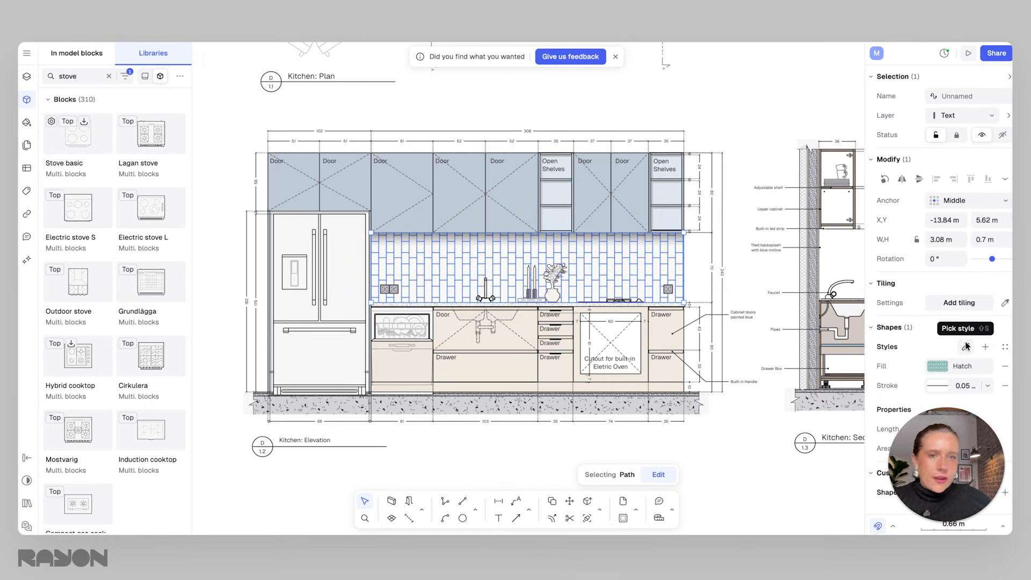
Save the backsplash's fill and stroke as a new style named Green Subway Tile.
click(751, 285)
click(671, 271)
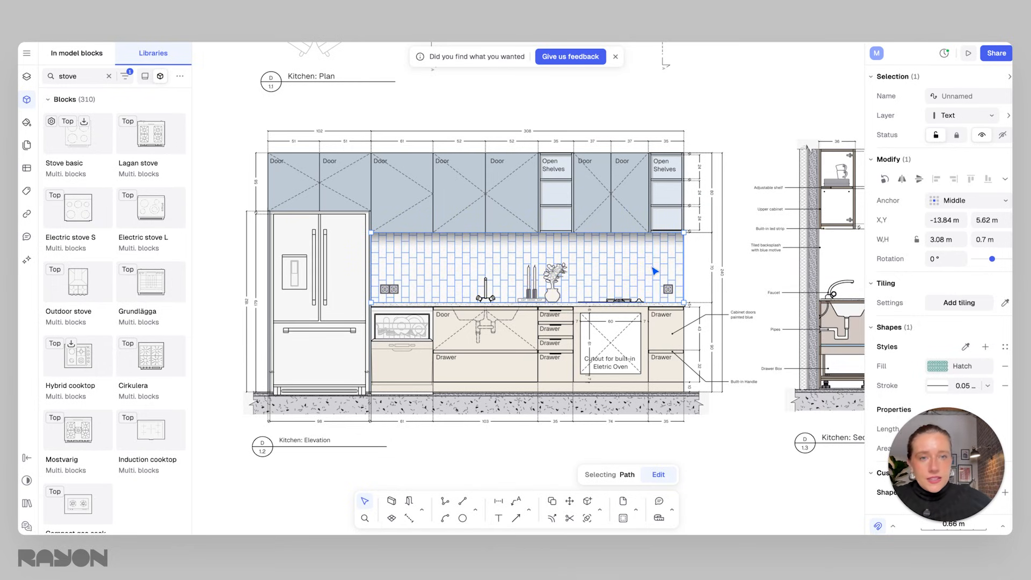
click(986, 347)
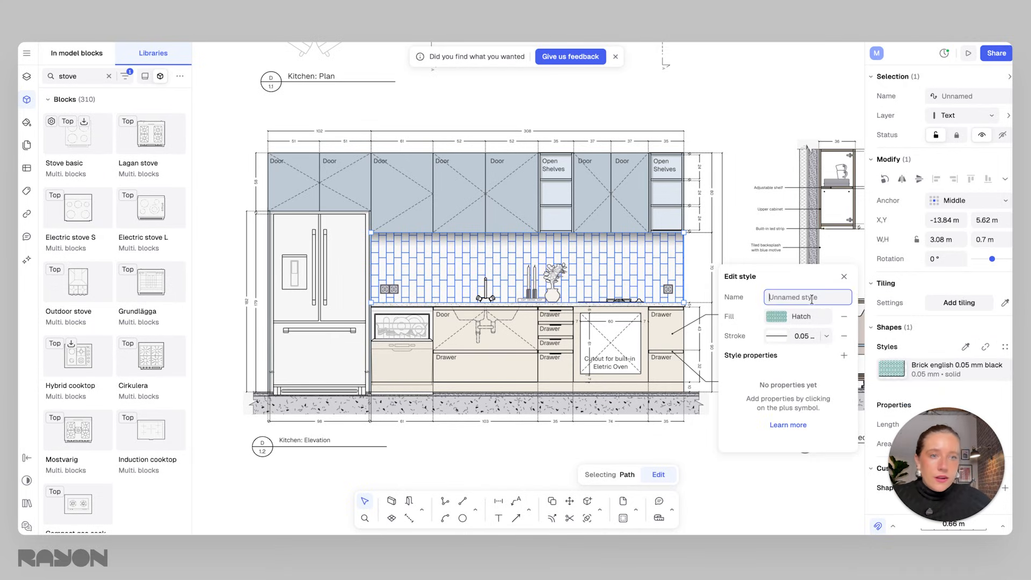
text(Green Subway Tile)
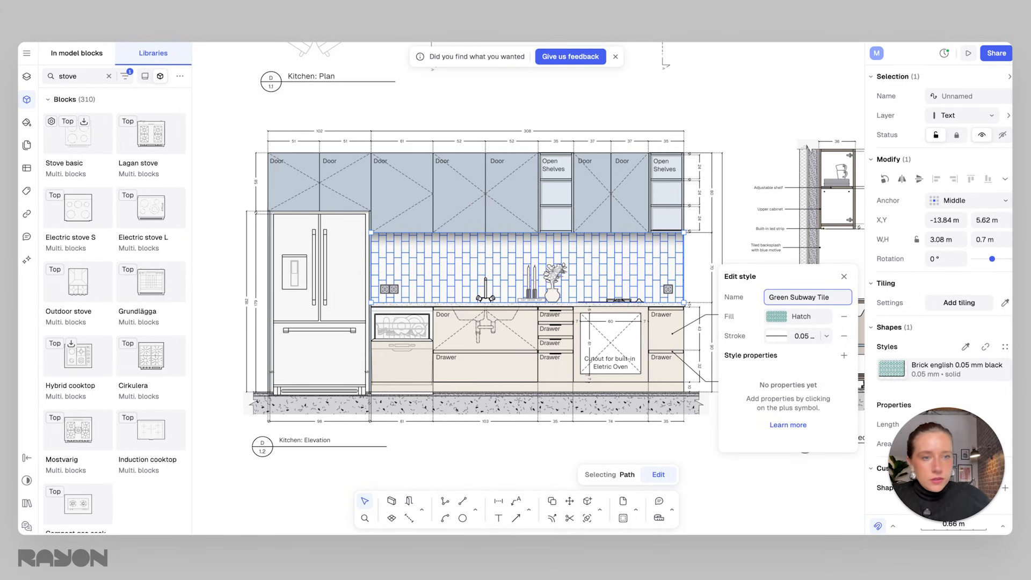
key(Return)
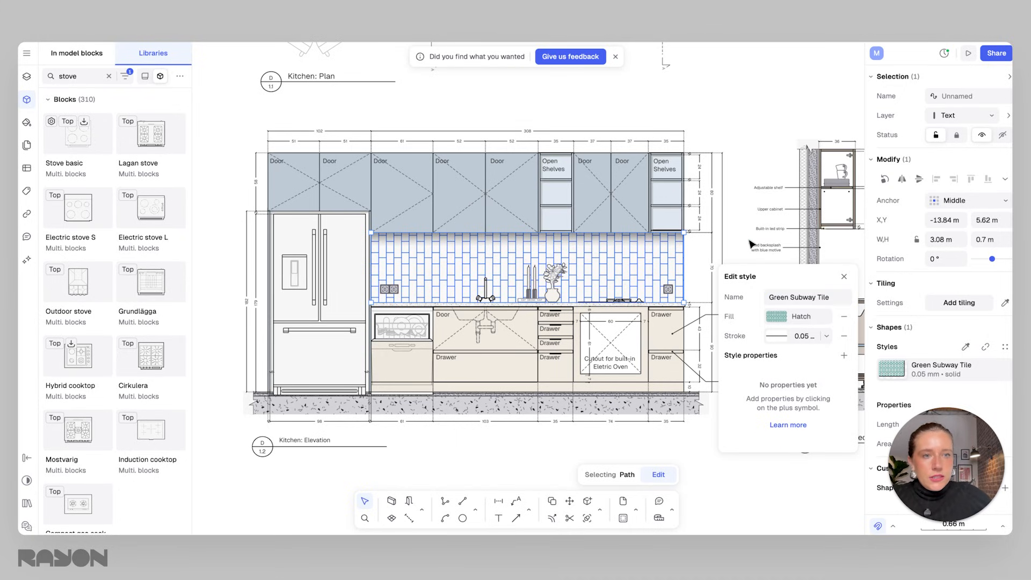
click(751, 244)
click(681, 290)
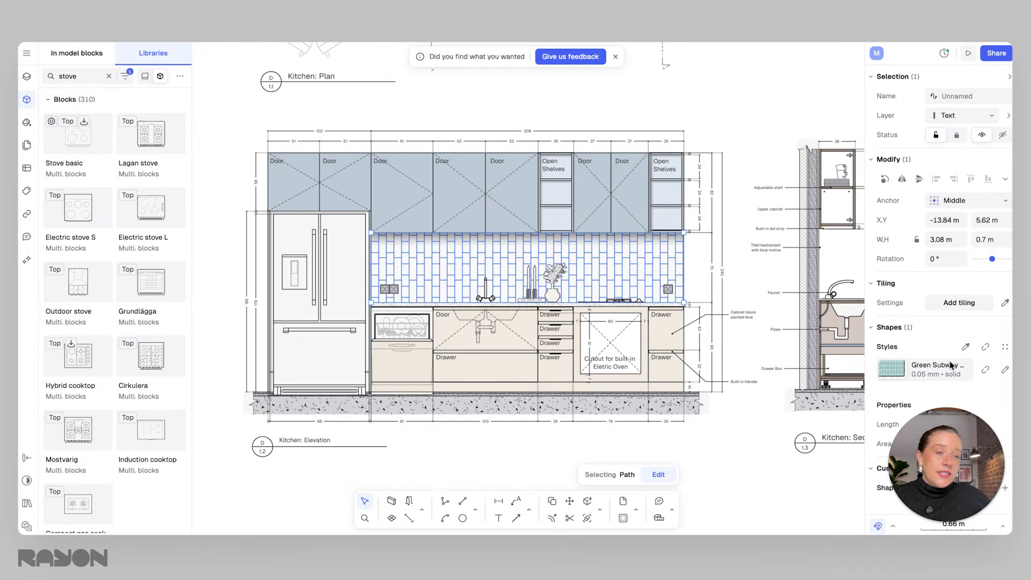
Open the in-model styles library, locate the Green Subway Tile style and review the updated elevation.
mouse_move(58, 128)
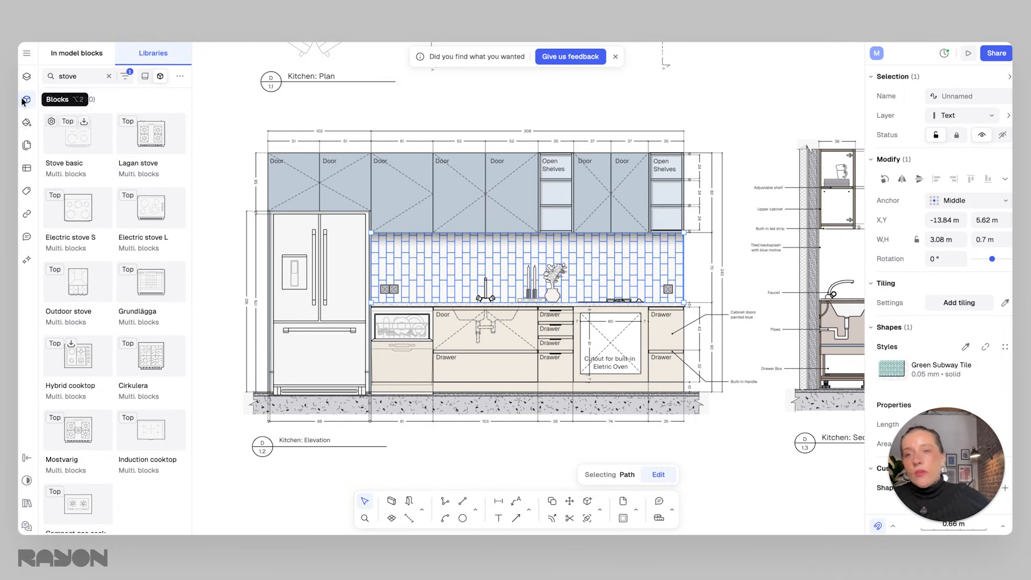
click(27, 123)
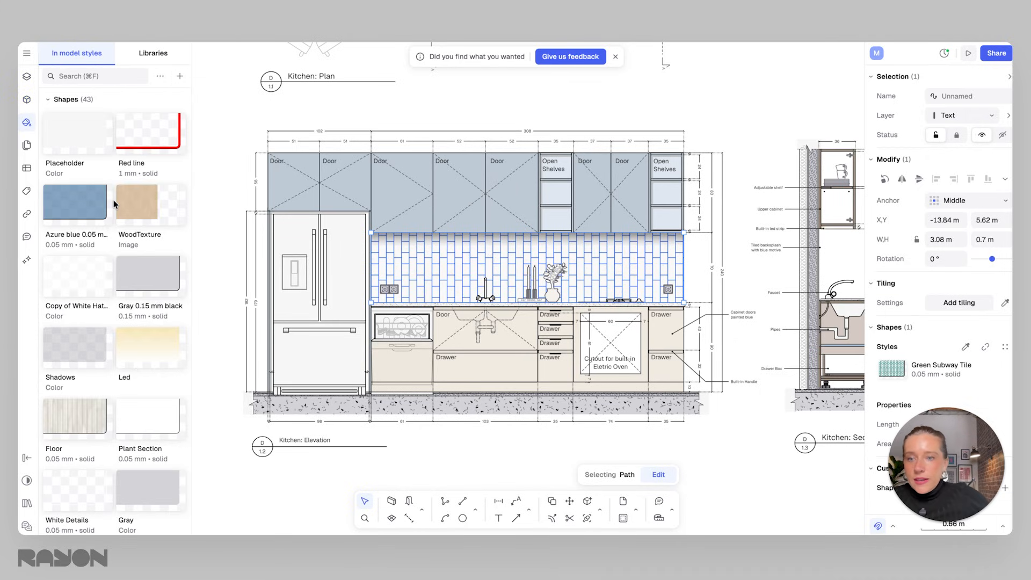
scroll(158, 231, down, 10)
scroll(158, 232, down, 10)
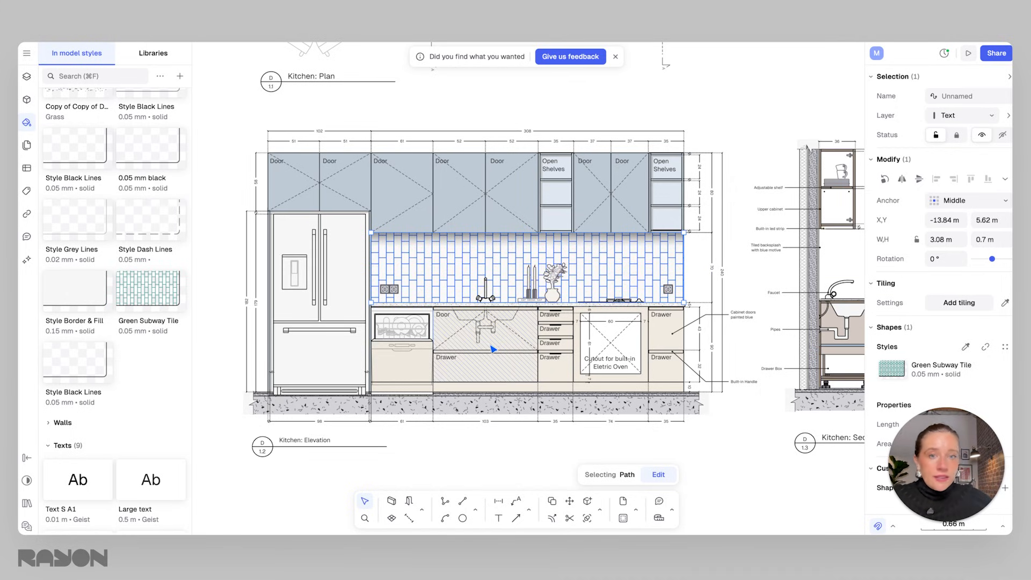
click(745, 260)
scroll(746, 261, down, 2)
middle_drag(746, 261, 689, 276)
scroll(627, 285, down, 3)
scroll(556, 287, up, 3)
scroll(690, 277, up, 3)
click(630, 294)
click(712, 266)
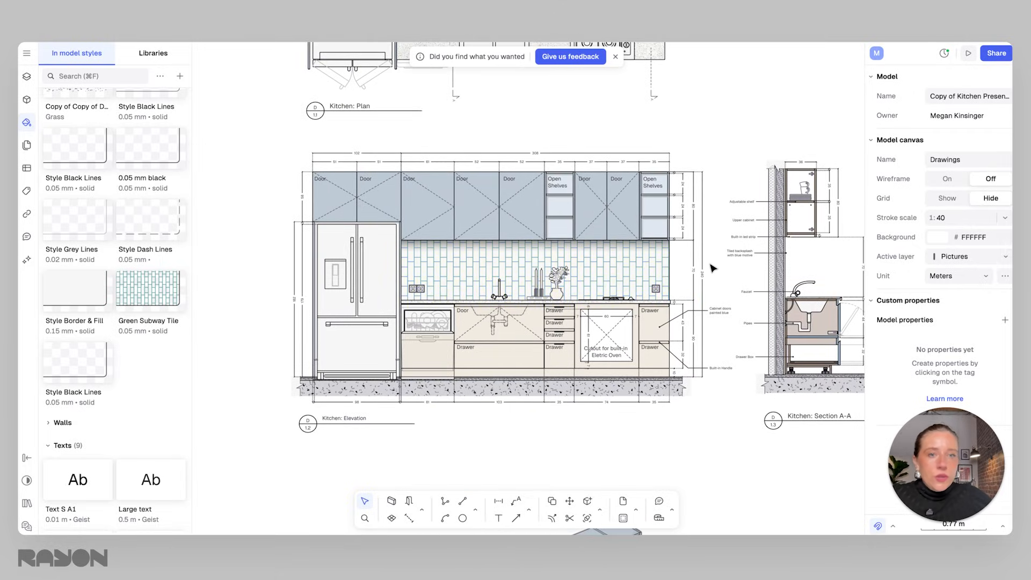
click(650, 265)
click(734, 257)
click(733, 279)
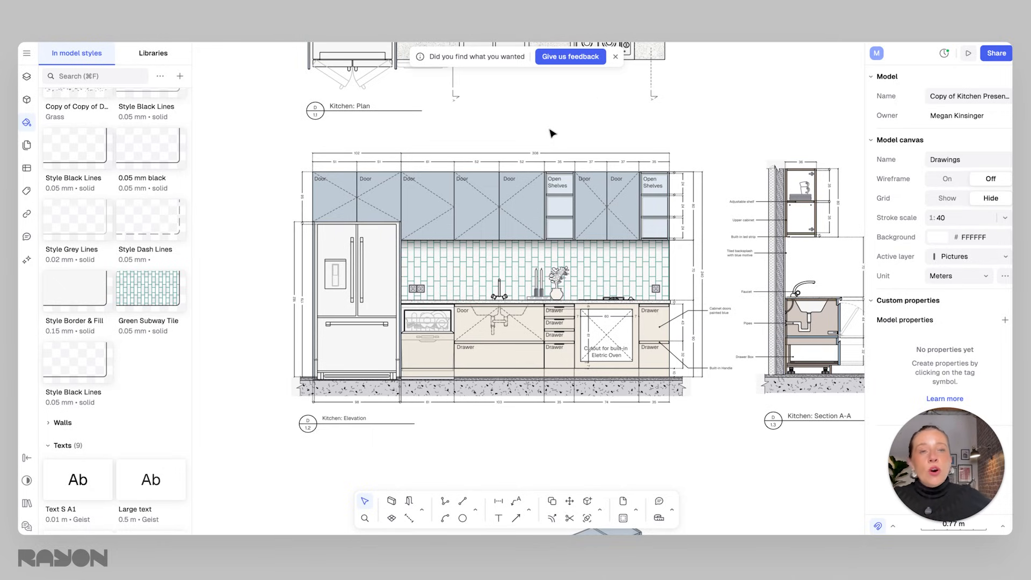
Switch to the Interior design presentation canvas and select the kitchen elevation view on page 3.
click(27, 76)
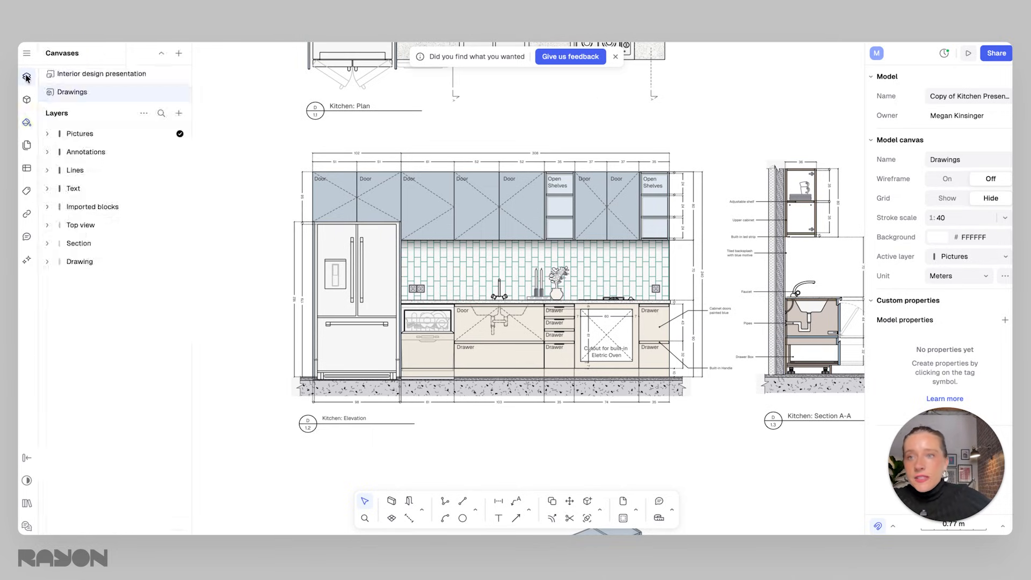
click(102, 73)
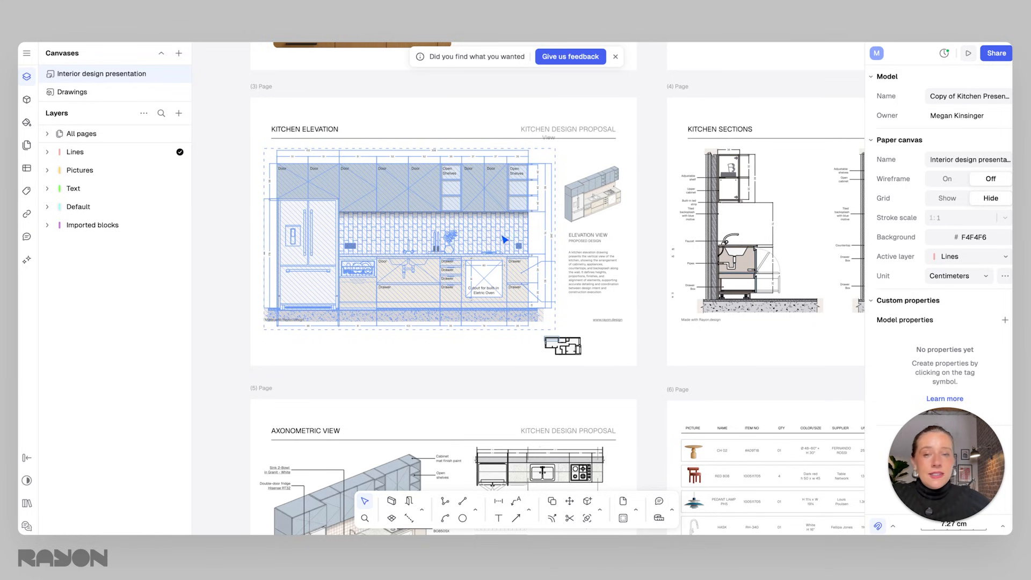
scroll(436, 248, up, 1)
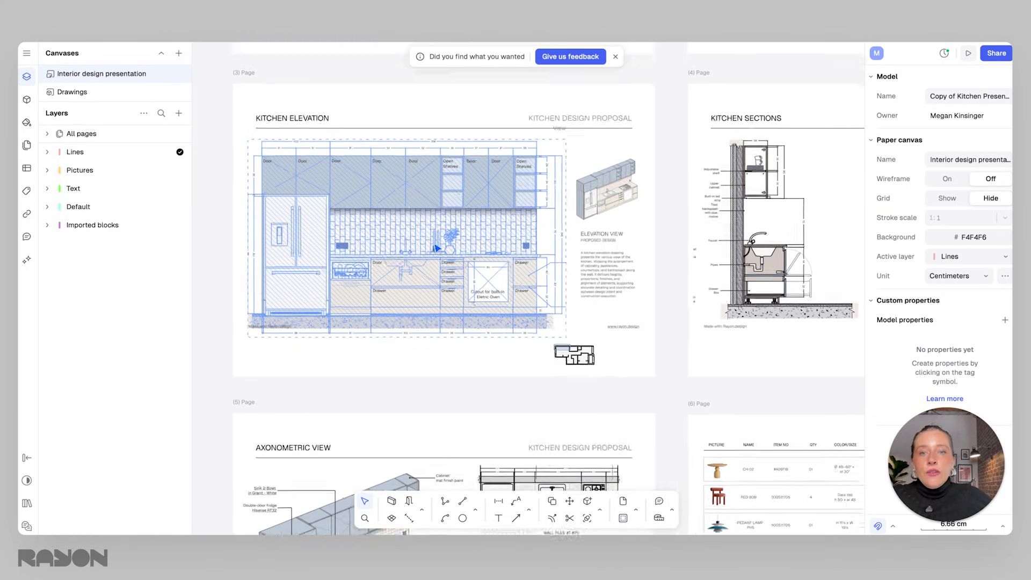
scroll(352, 232, up, 3)
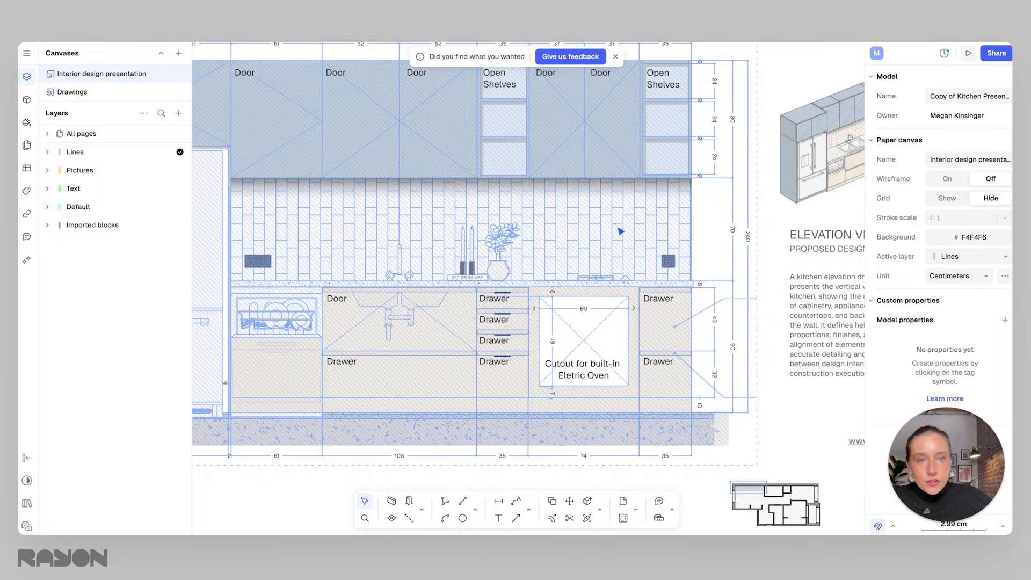
scroll(617, 234, down, 5)
scroll(612, 237, up, 3)
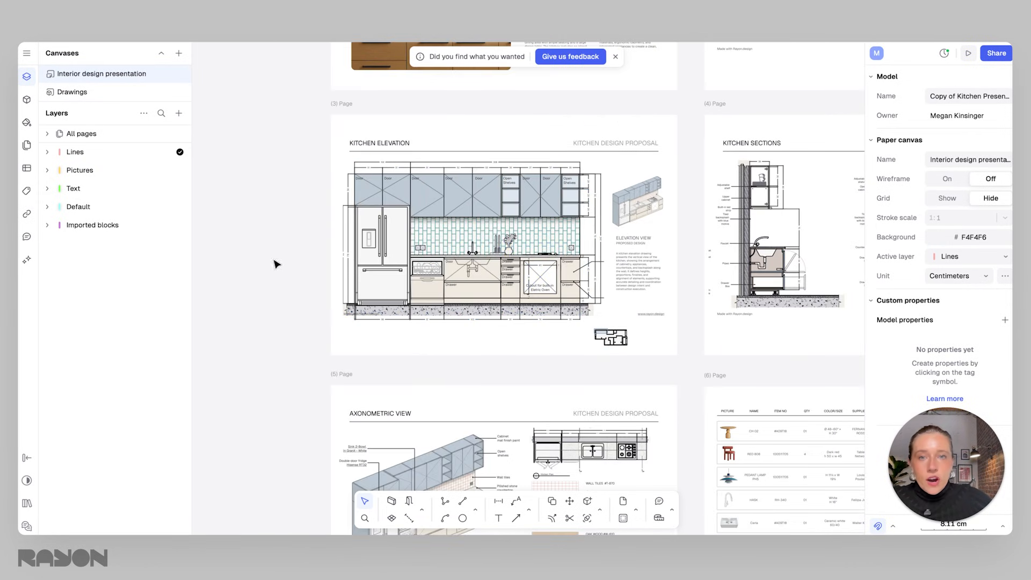
click(464, 226)
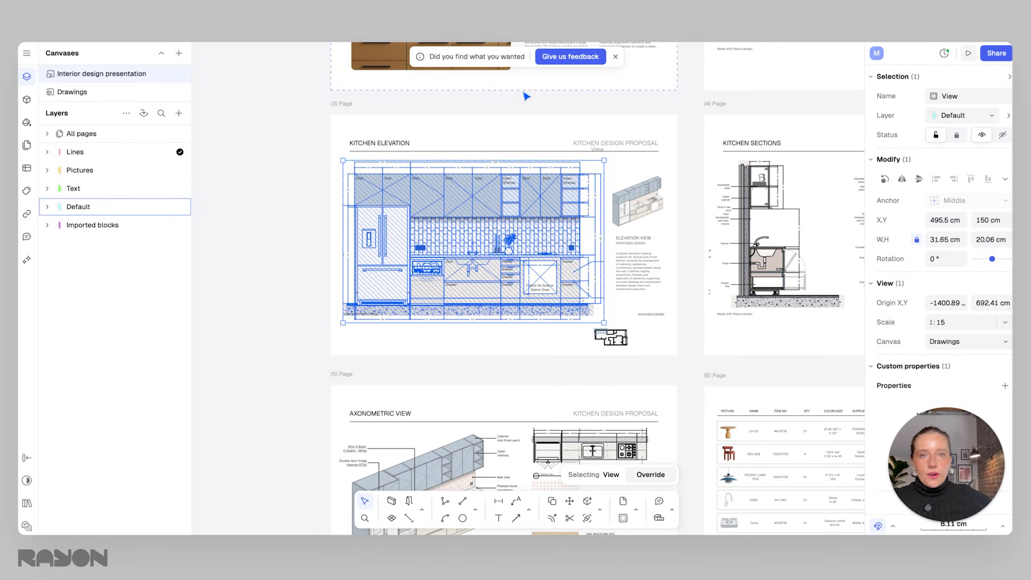
Deselect the view and zoom out to survey all six pages of the presentation canvas.
click(522, 109)
scroll(420, 253, down, 5)
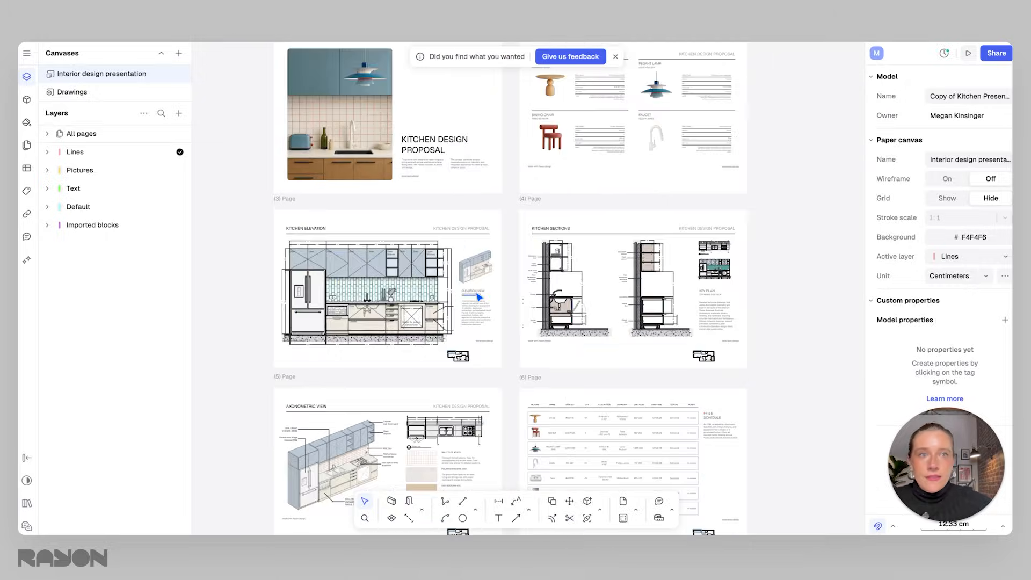
middle_drag(490, 343, 498, 301)
scroll(478, 369, down, 3)
scroll(496, 317, up, 2)
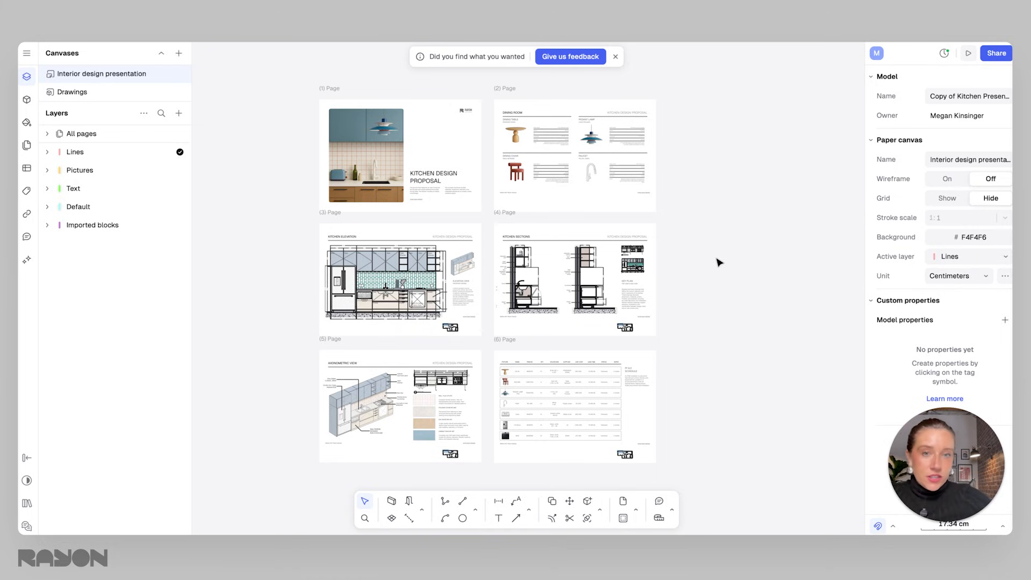
middle_drag(605, 223, 626, 256)
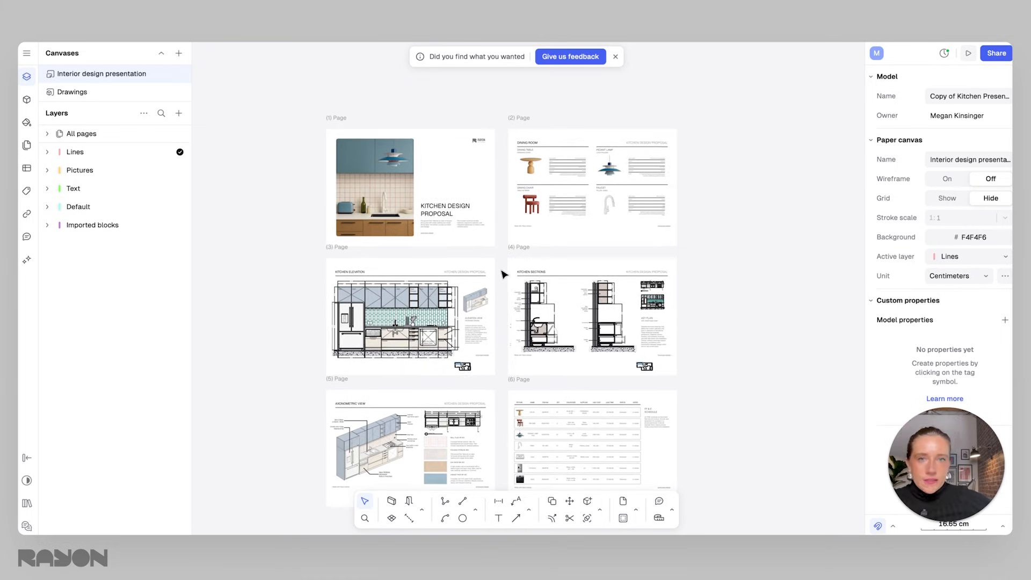
scroll(507, 268, up, 2)
middle_drag(481, 237, 478, 294)
scroll(422, 204, up, 2)
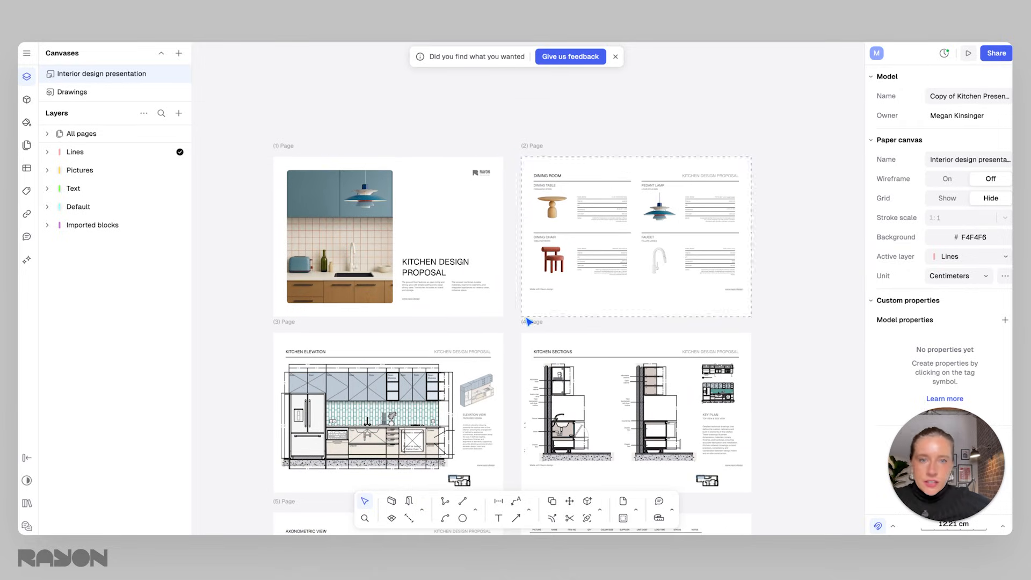
scroll(529, 321, down, 4)
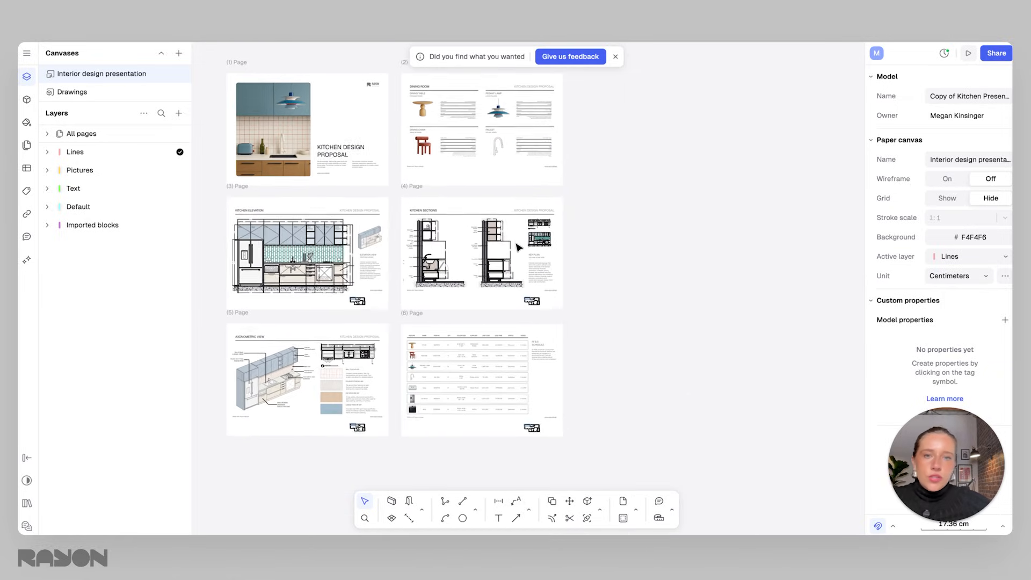
scroll(597, 274, up, 2)
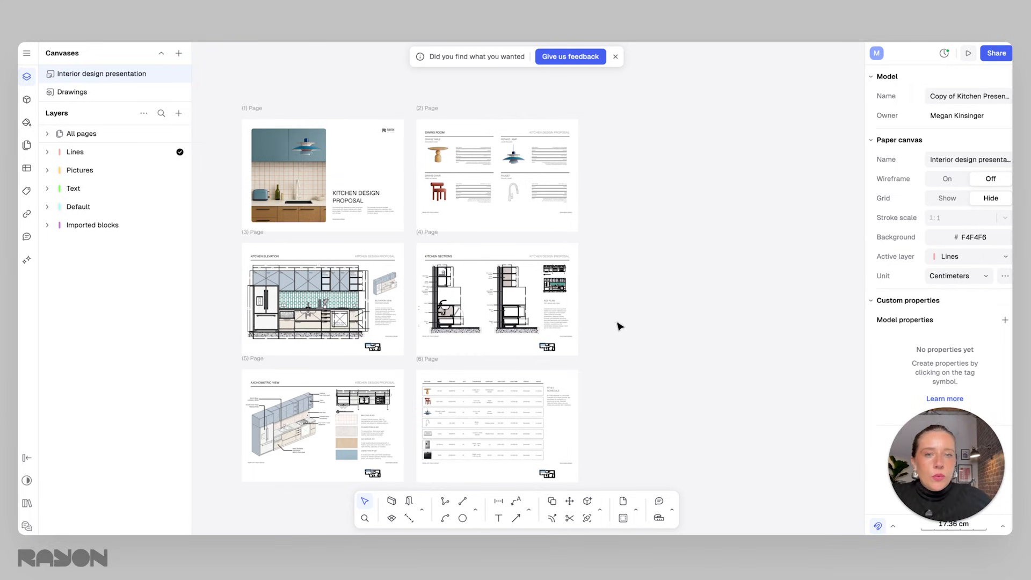
ctrl+scroll(620, 326, up, 5)
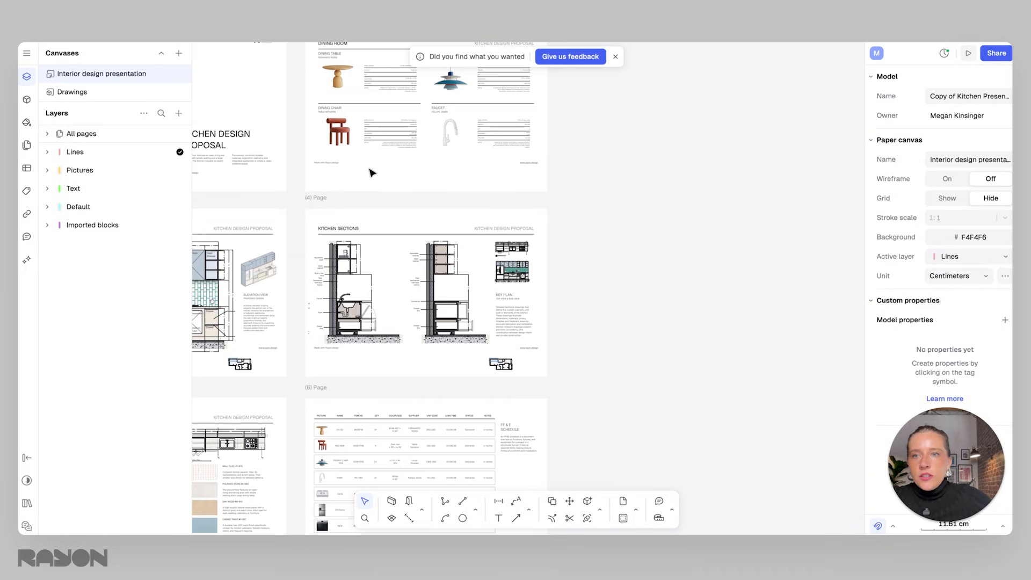
Add a new page to the presentation and move it beside page 4.
click(179, 115)
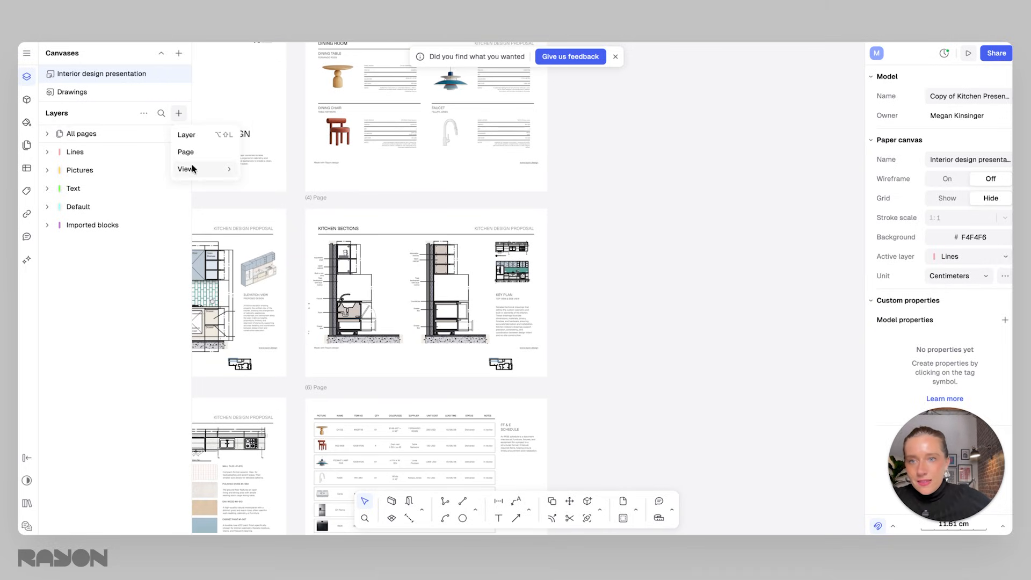
click(186, 152)
ctrl+scroll(540, 231, down, 5)
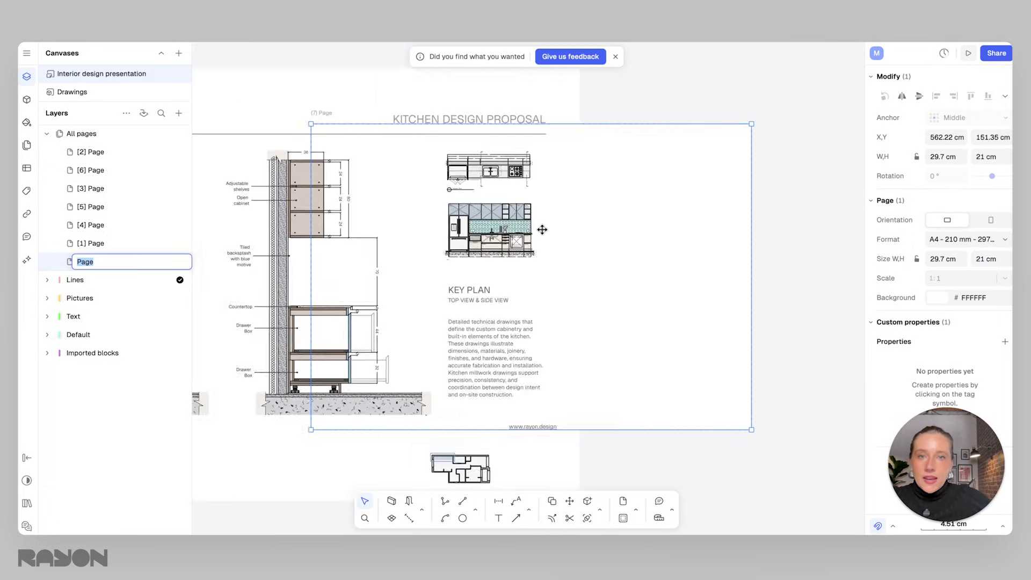
drag(493, 253, 550, 237)
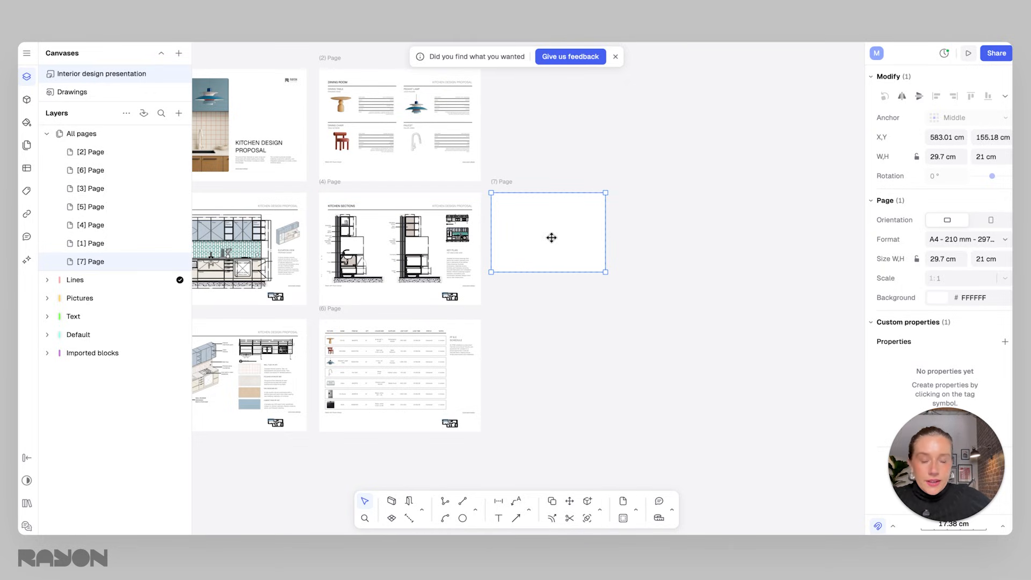
Set the new page's format to A3, matching page 4's format.
click(545, 292)
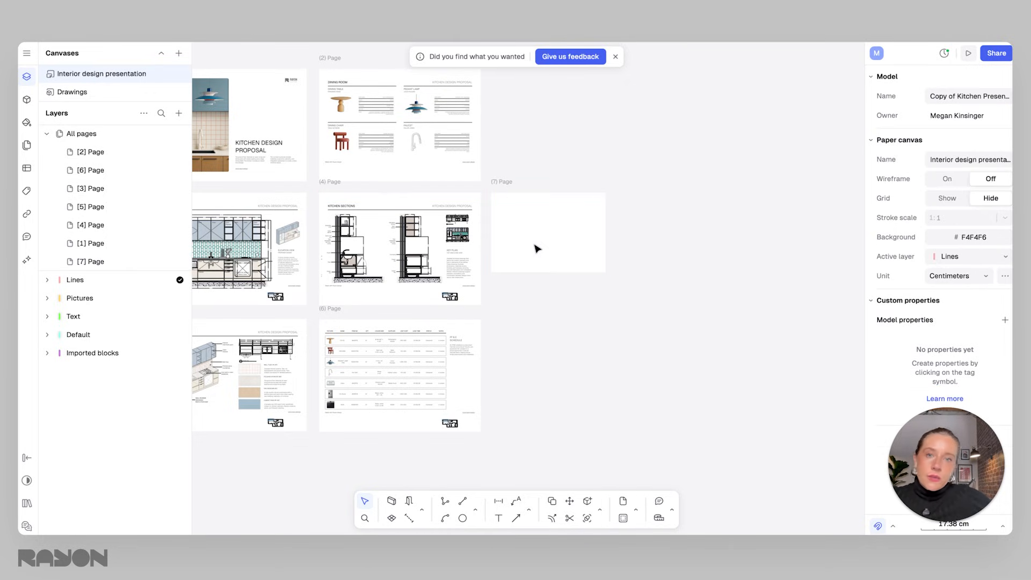
click(462, 198)
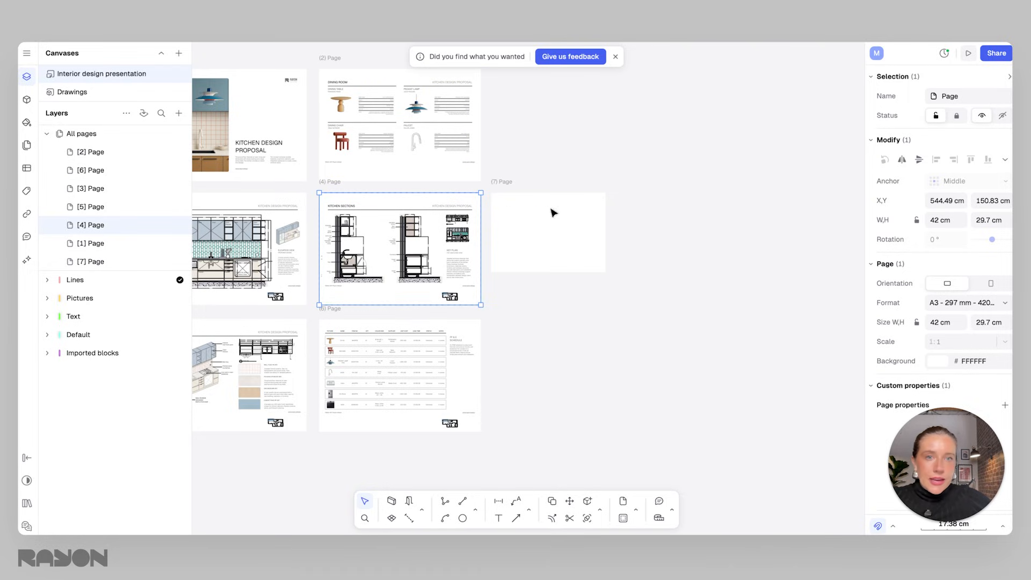
click(527, 196)
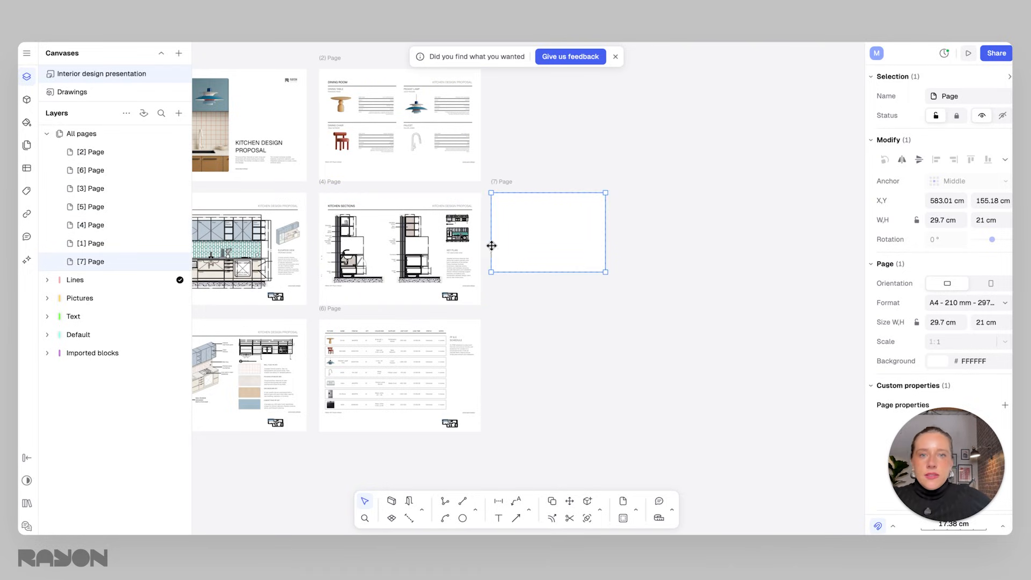
click(958, 304)
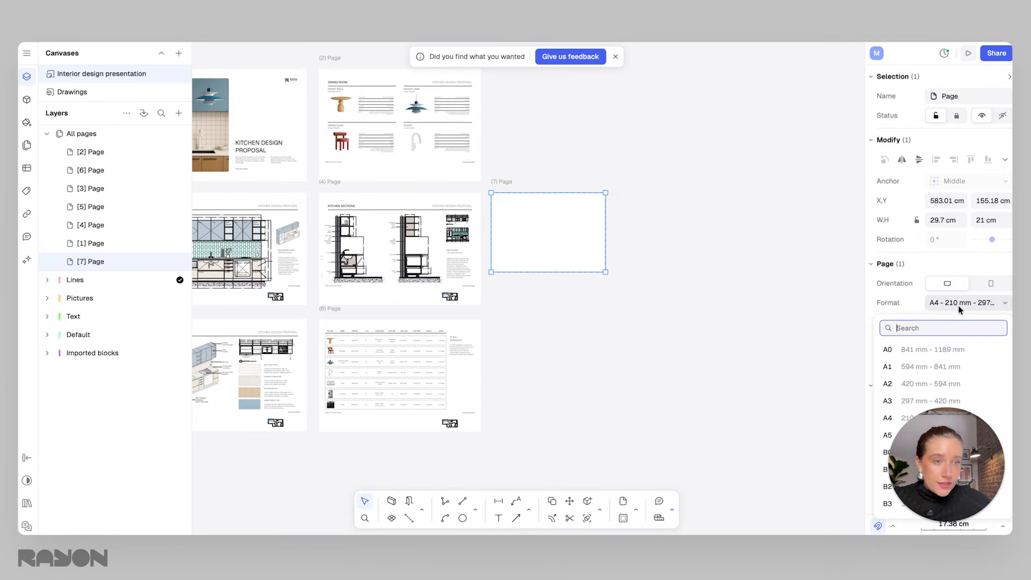
click(891, 400)
Move the new page so it sits aligned to the right of page 4.
click(665, 256)
drag(533, 180, 555, 198)
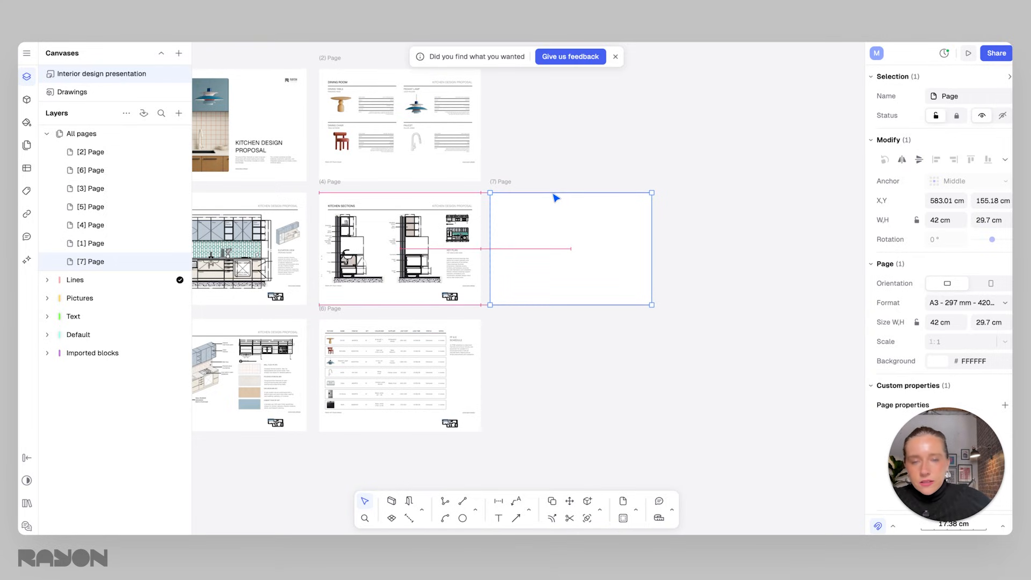
click(584, 169)
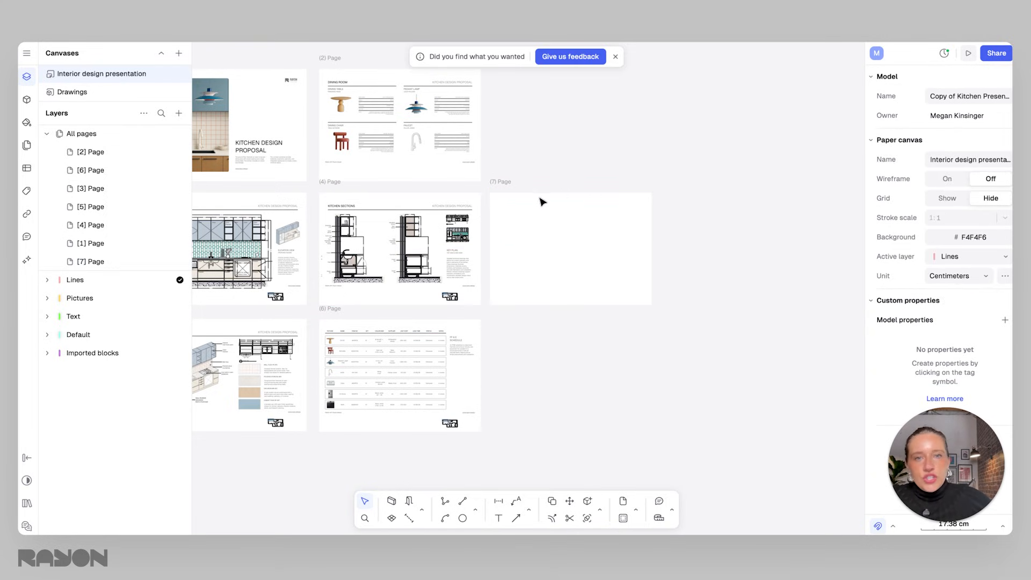
click(553, 193)
click(553, 228)
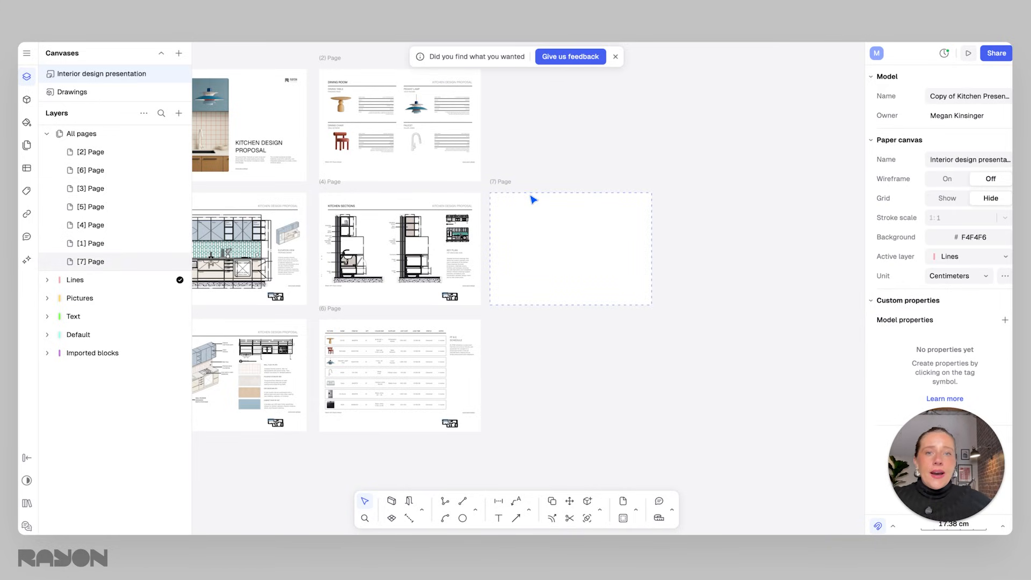
click(523, 215)
ctrl+scroll(516, 229, up, 1)
ctrl+scroll(485, 225, up, 2)
ctrl+scroll(484, 219, down, 1)
middle_drag(494, 216, 543, 221)
ctrl+scroll(544, 222, down, 1)
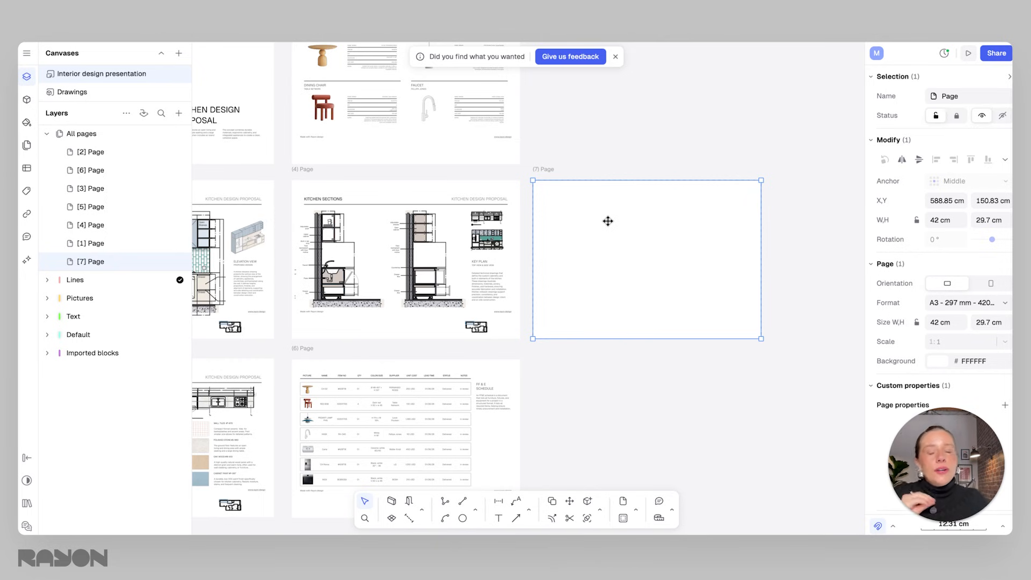
Lock the new page so it cannot be moved.
ctrl+scroll(449, 327, up, 5)
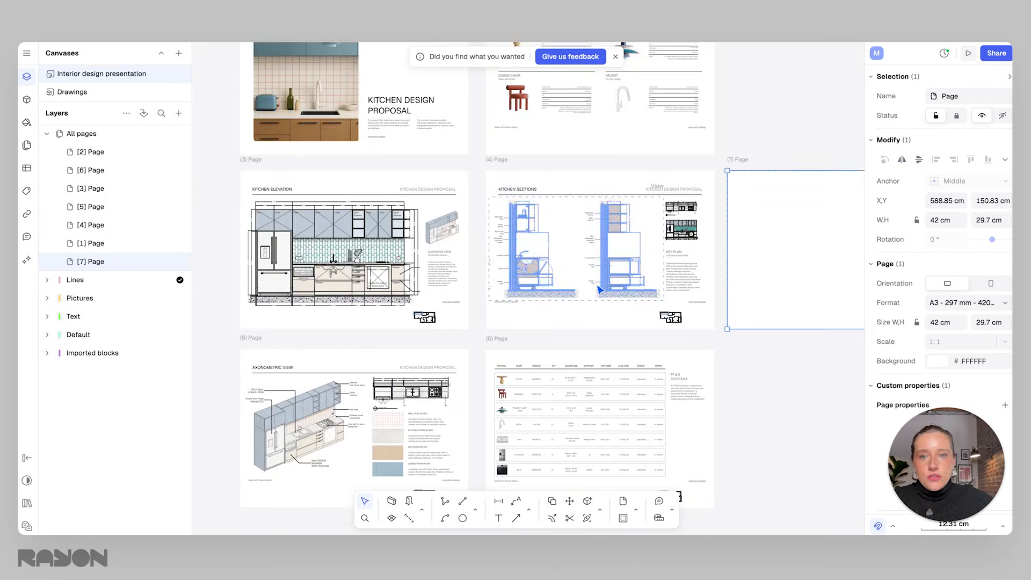
ctrl+scroll(440, 205, down, 5)
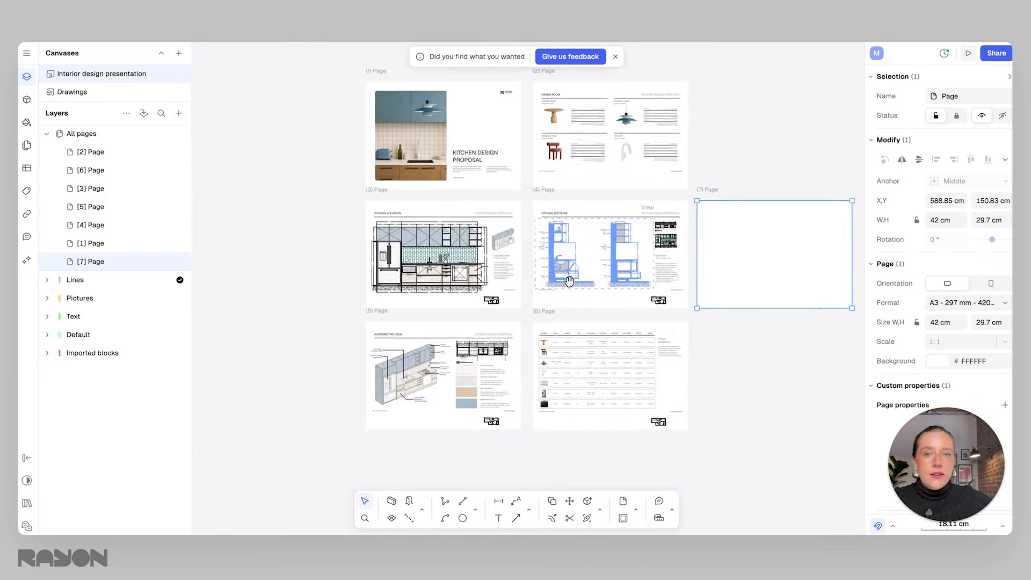
ctrl+scroll(661, 273, up, 6)
scroll(692, 271, right, 3)
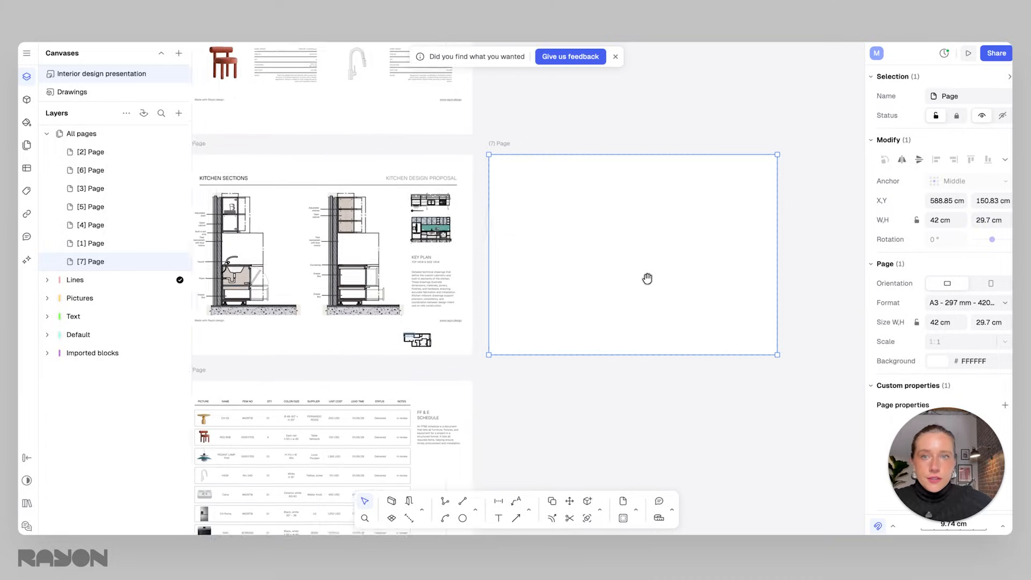
click(508, 134)
click(502, 165)
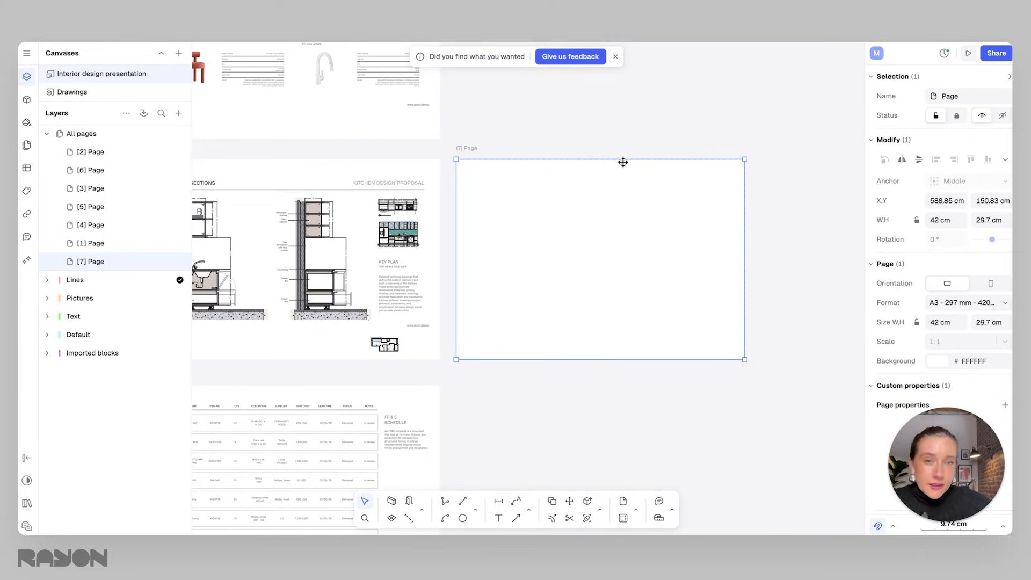
right_click(586, 161)
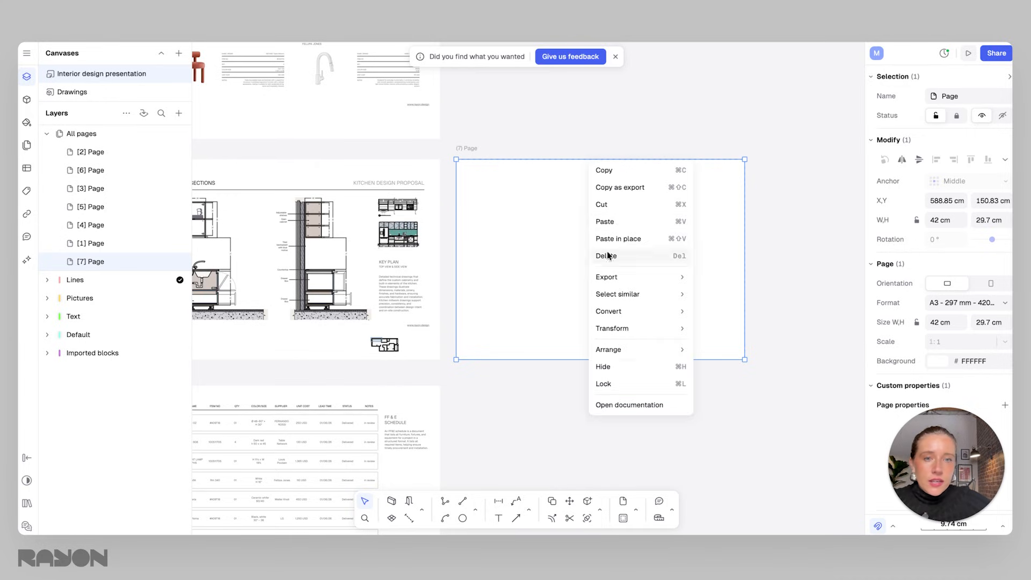
click(615, 384)
drag(488, 296, 614, 225)
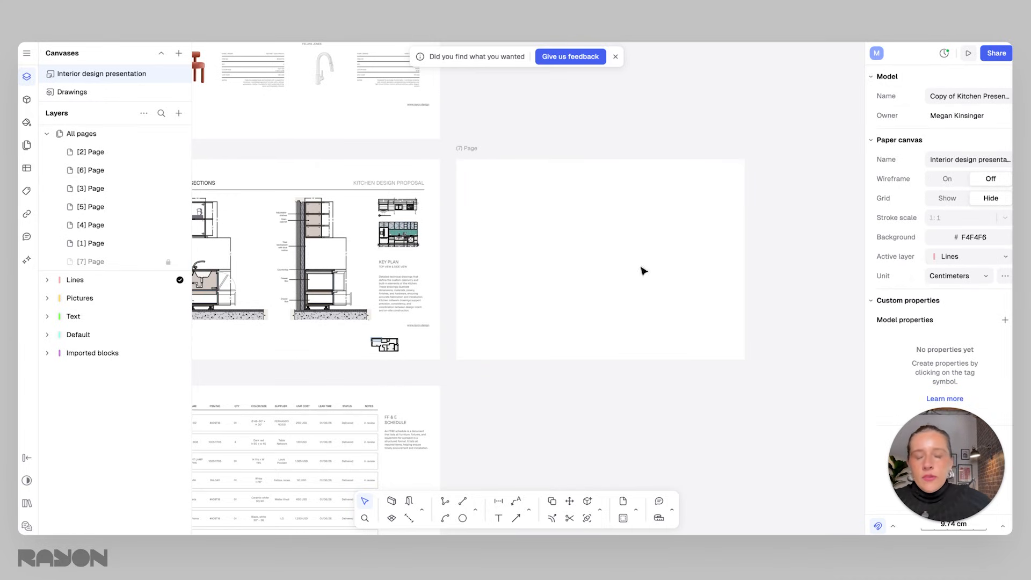
Insert a new view of the Drawings canvas, drawn about 147 cm wide beside the pages.
click(178, 113)
mouse_move(198, 169)
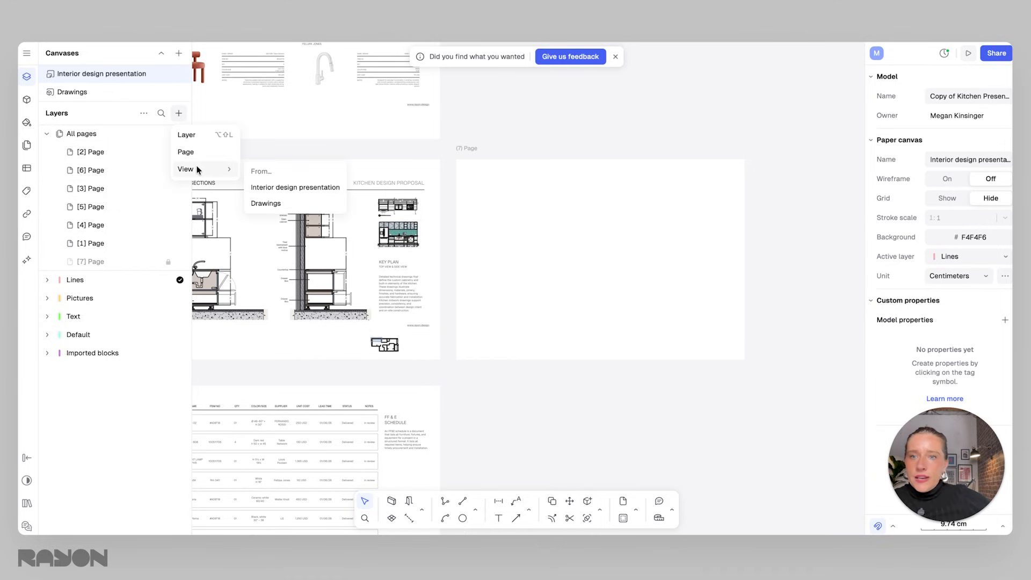
click(284, 204)
scroll(553, 259, down, 5)
drag(553, 259, 689, 234)
drag(690, 328, 690, 403)
scroll(615, 273, right, 3)
drag(620, 274, 811, 274)
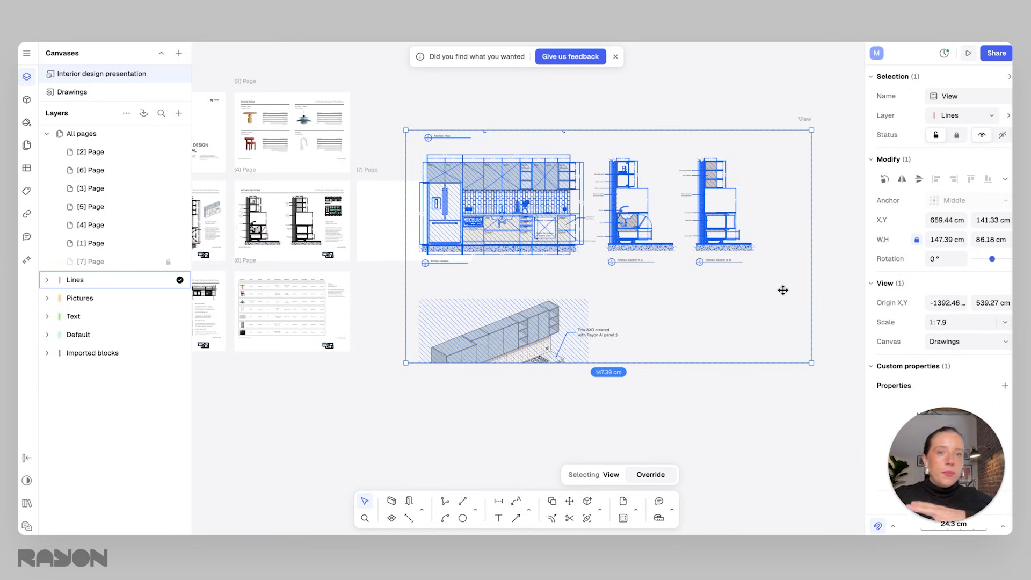
Extend the view upward to include the kitchen plan and move it over the new page.
scroll(630, 236, left, 3)
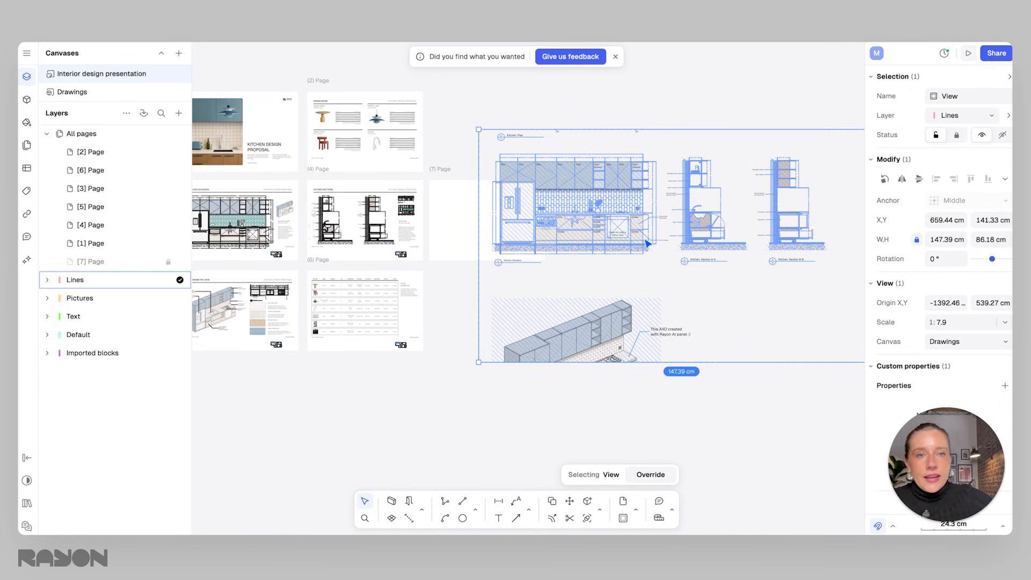
scroll(629, 236, right, 3)
drag(595, 150, 595, 106)
scroll(592, 225, up, 3)
drag(596, 186, 596, 162)
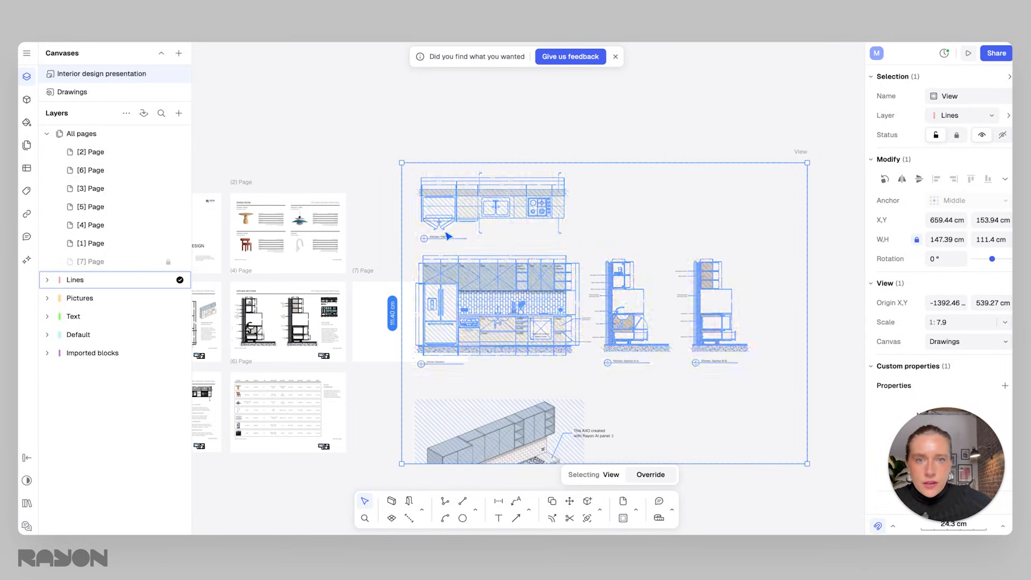
drag(485, 206, 435, 334)
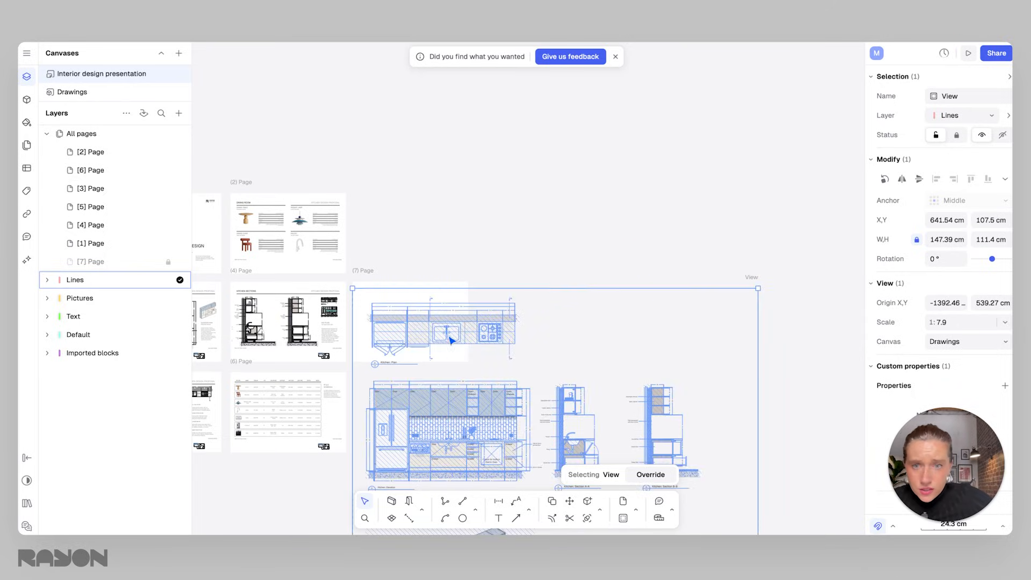
middle_drag(434, 334, 527, 161)
scroll(499, 148, up, 2)
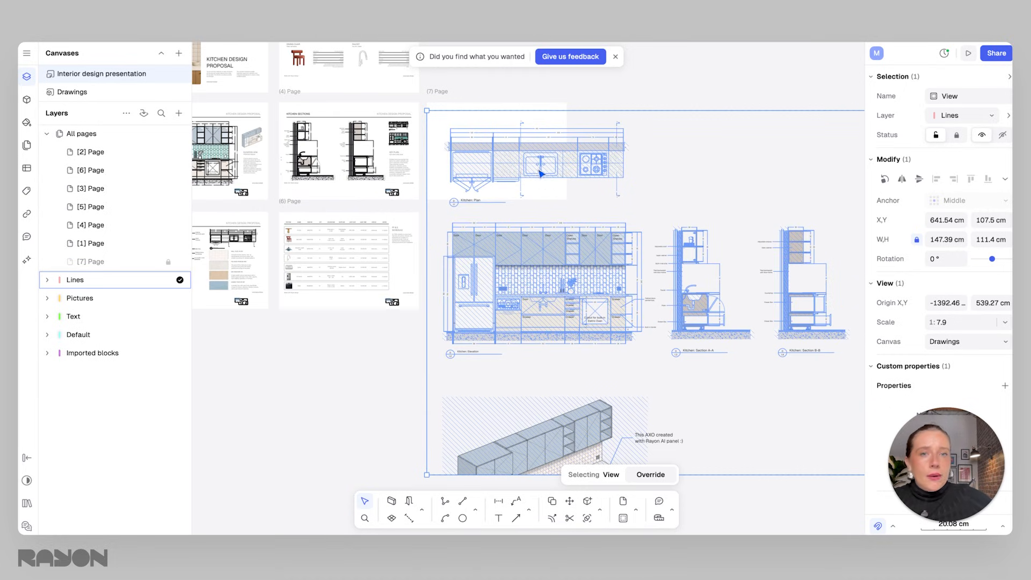
scroll(541, 173, up, 3)
drag(508, 188, 501, 182)
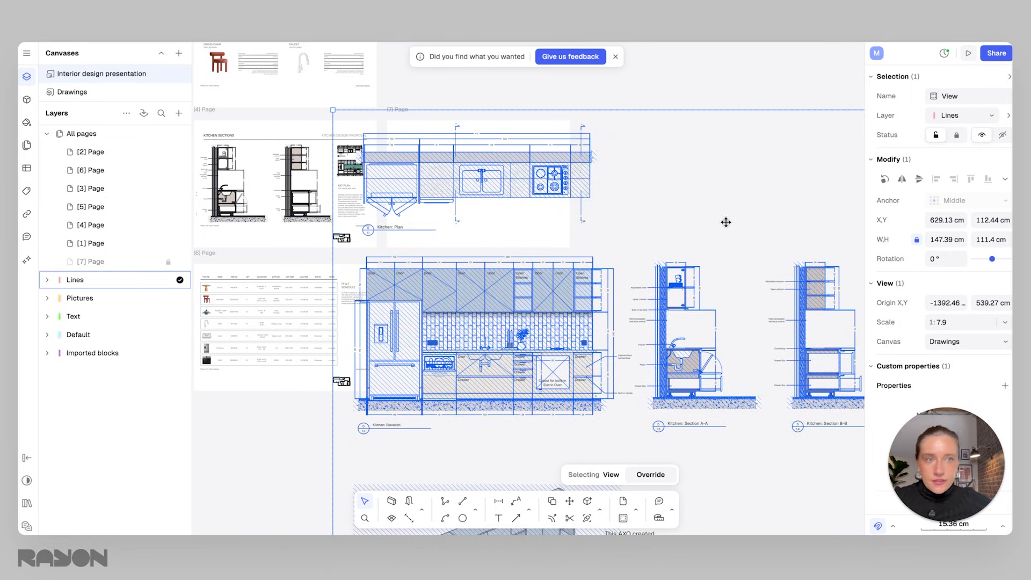
Set the view's scale to 1:15 and crop it to the kitchen plan, about 34 × 43 cm, on the new page.
click(1004, 323)
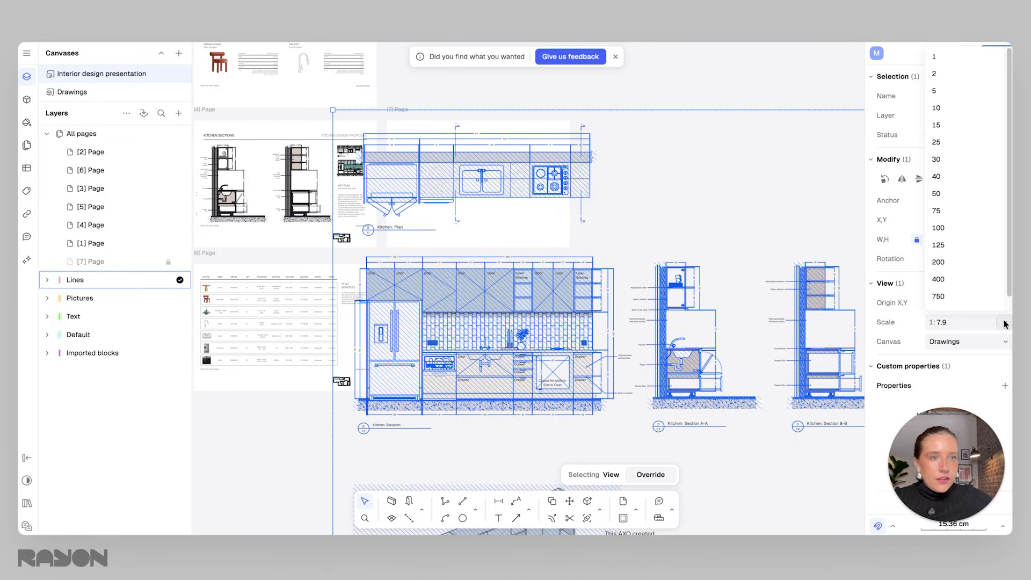
click(940, 125)
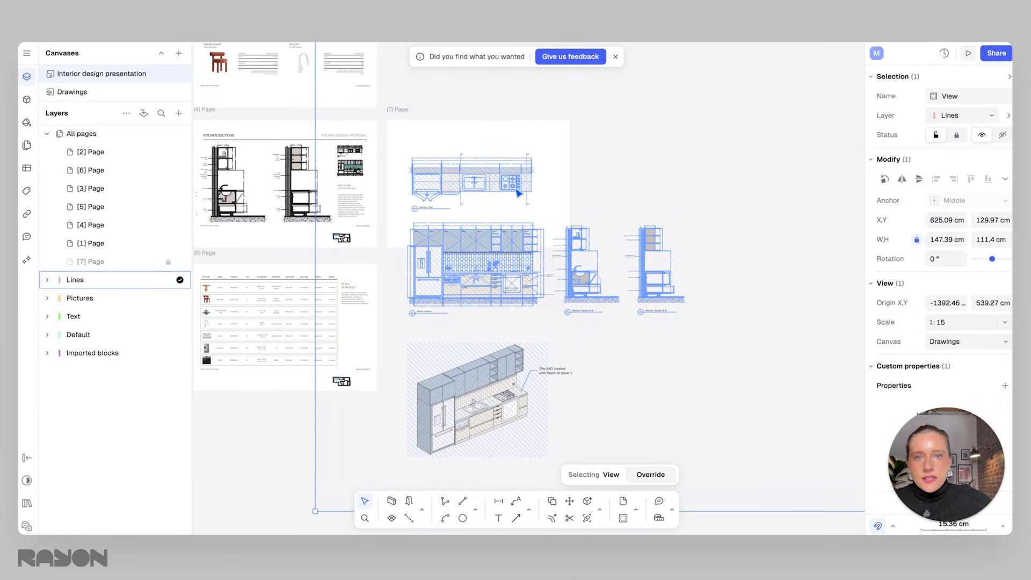
ctrl+scroll(406, 287, down, 2)
ctrl+scroll(643, 300, down, 3)
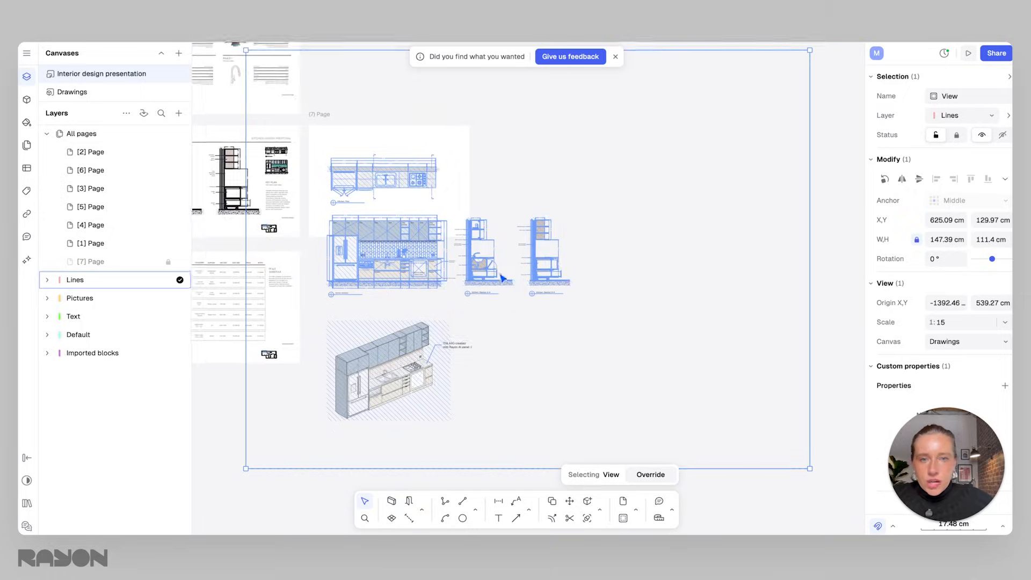
drag(501, 436, 494, 224)
drag(757, 193, 458, 179)
drag(289, 156, 350, 150)
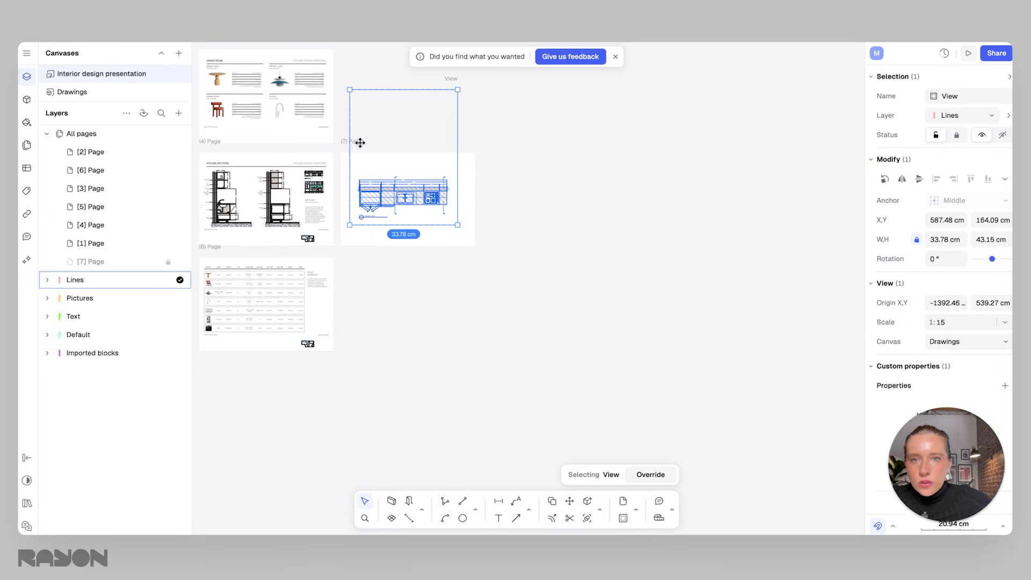
Crop the view's edges tightly around the kitchen plan, to about 31 × 16 cm.
ctrl+scroll(405, 246, up, 2)
scroll(405, 247, up, 3)
drag(440, 271, 441, 281)
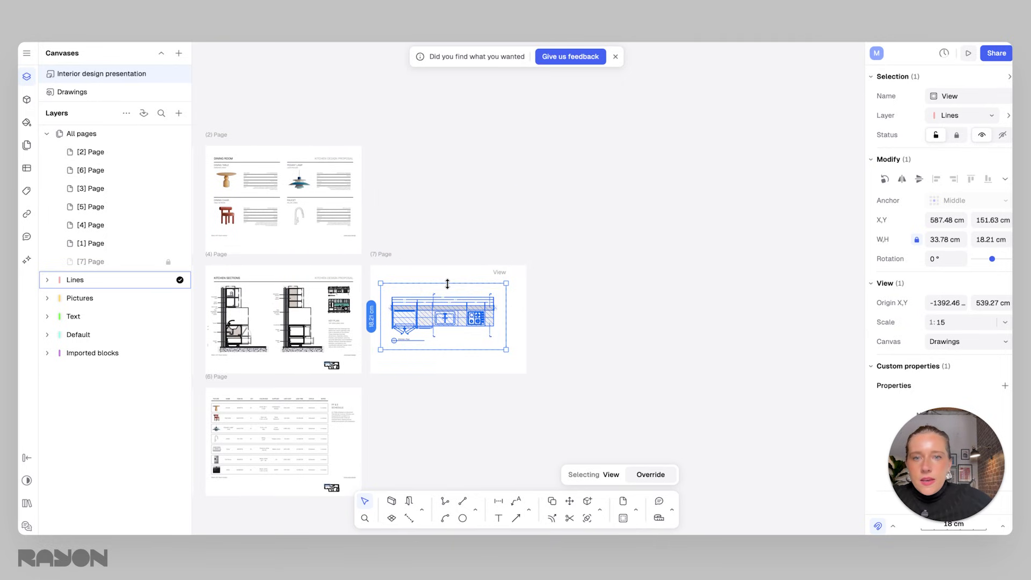
ctrl+scroll(441, 289, up, 5)
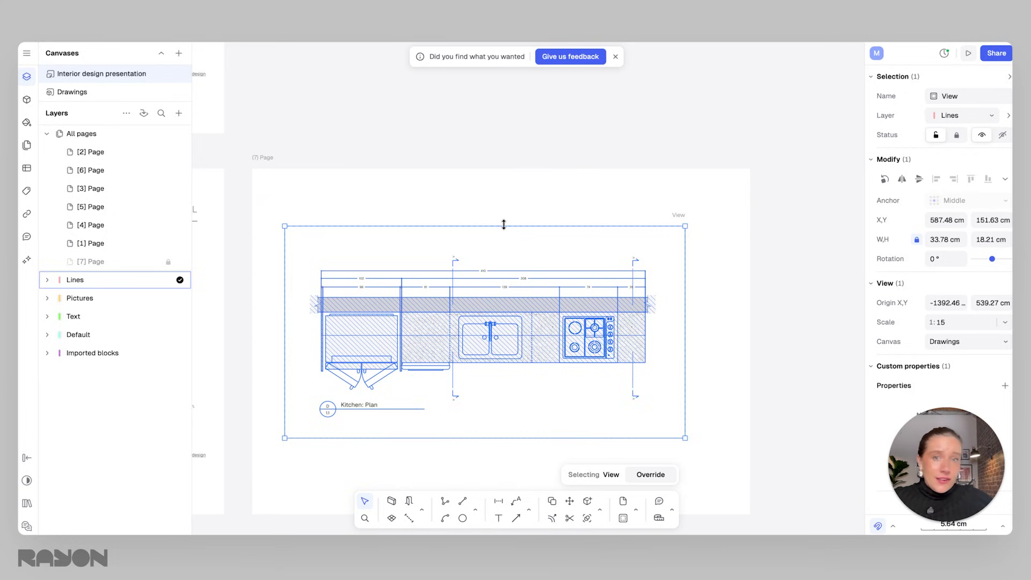
drag(504, 224, 505, 244)
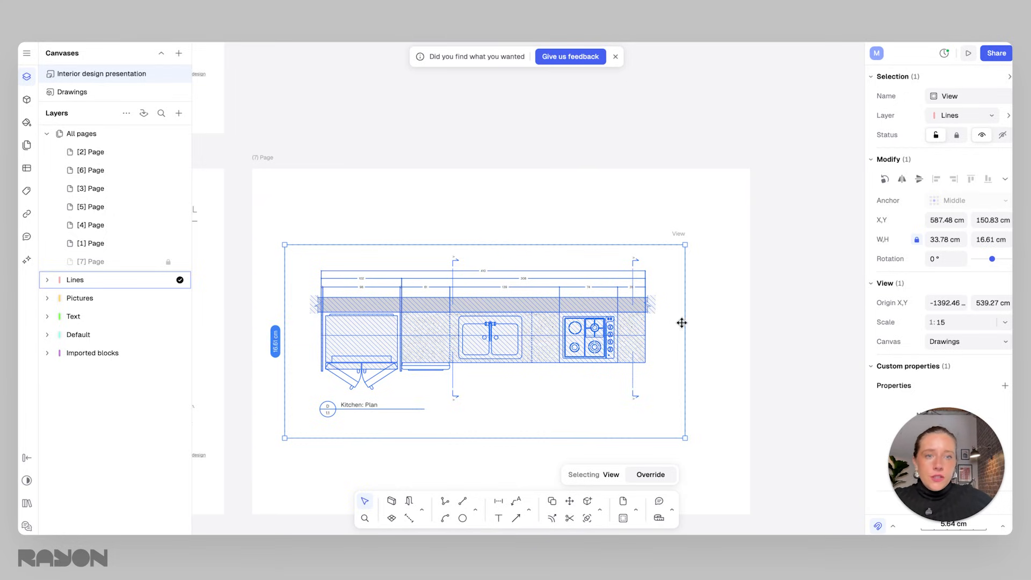
drag(680, 322, 668, 322)
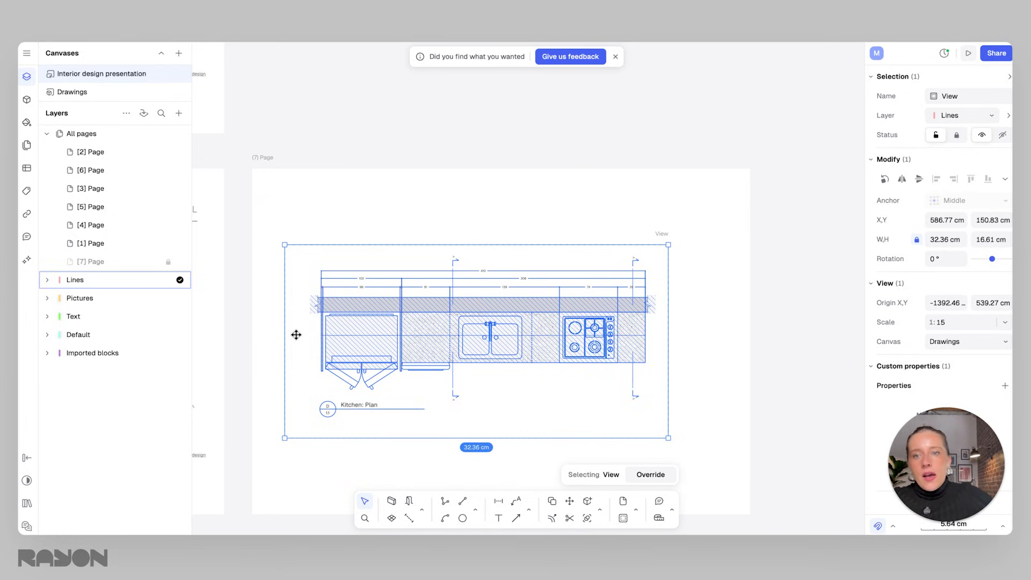
drag(286, 337, 300, 337)
drag(429, 437, 425, 423)
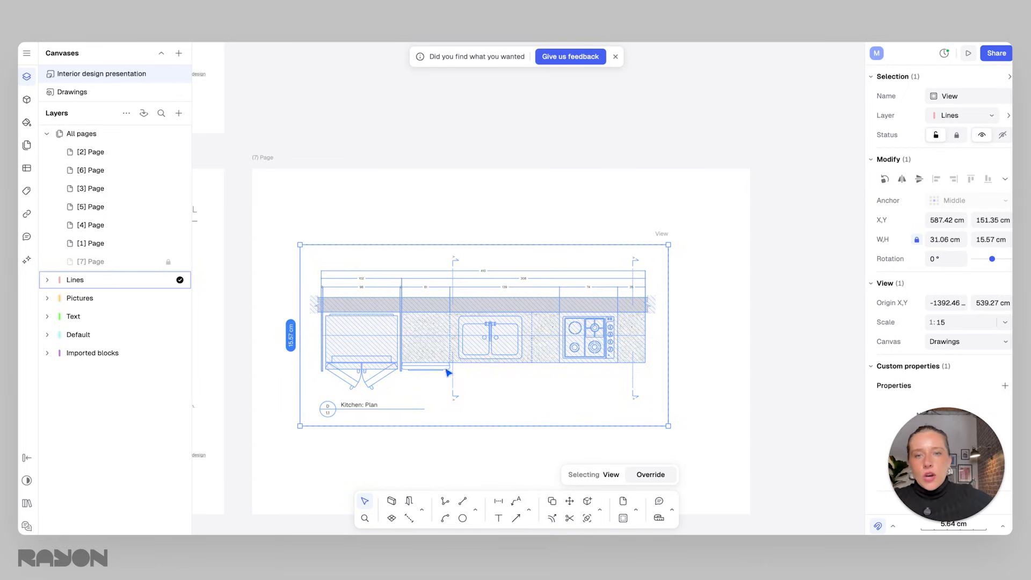
Reposition the cropped view on the new page and deselect it.
middle_drag(517, 334, 524, 309)
scroll(517, 334, down, 1)
drag(531, 327, 537, 341)
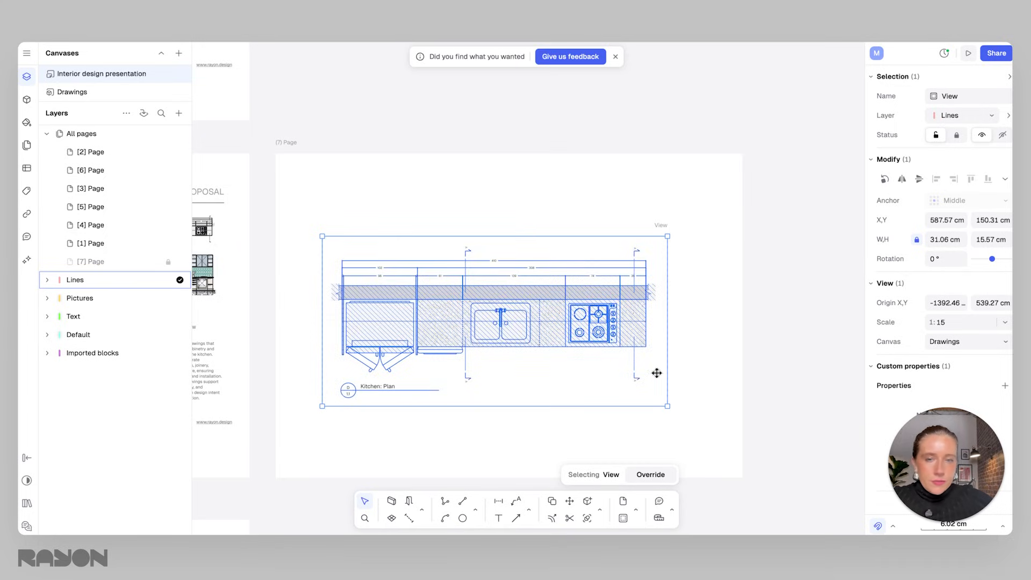
click(688, 375)
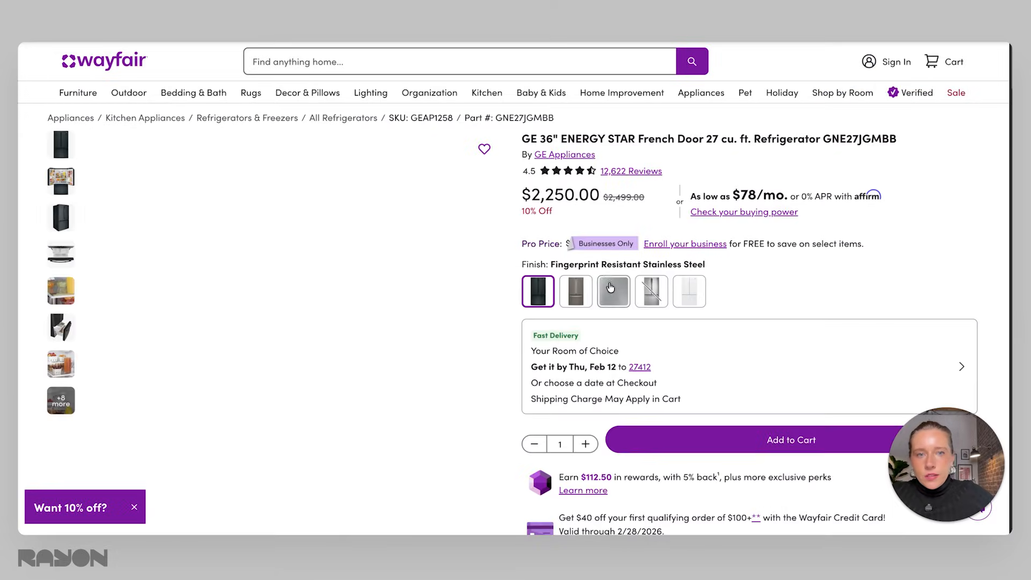
On Wayfair, choose the Stainless Steel finish of the GE refrigerator and copy its product image.
click(652, 291)
click(576, 296)
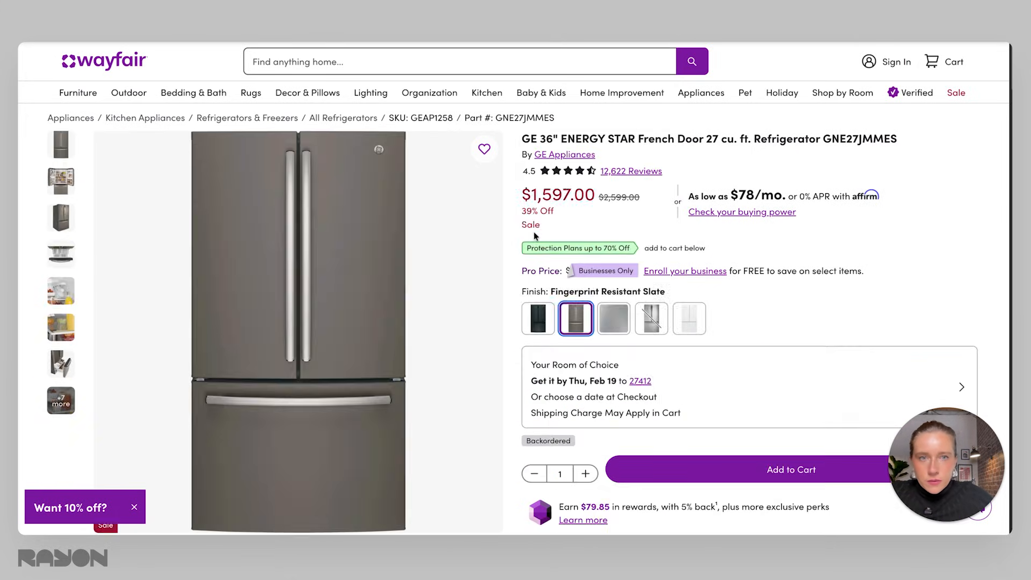
click(650, 319)
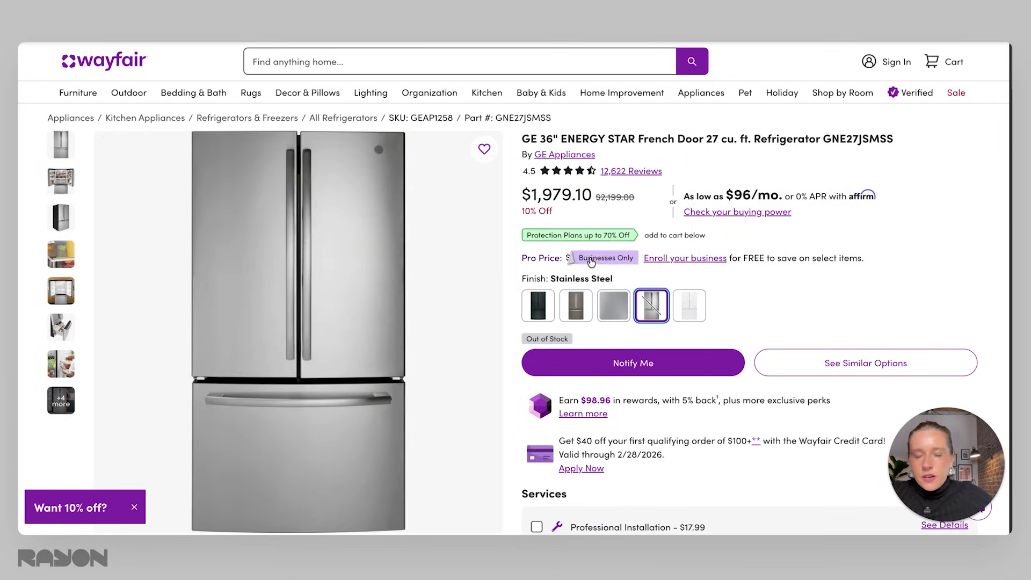
right_click(366, 244)
click(402, 279)
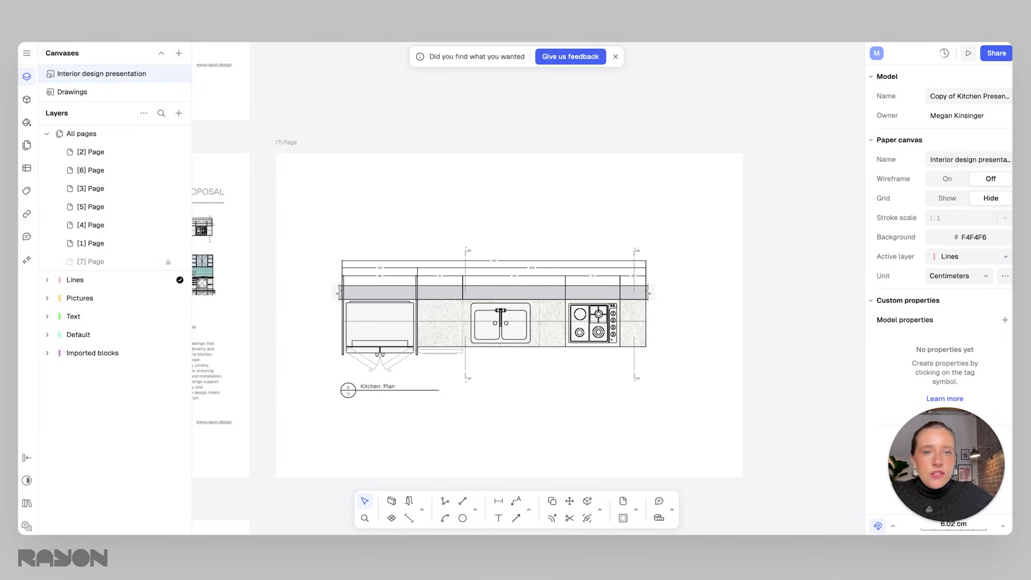
Paste the refrigerator image onto the page, scale it to about 6.8 cm and place it above the plan.
right_click(486, 192)
click(501, 250)
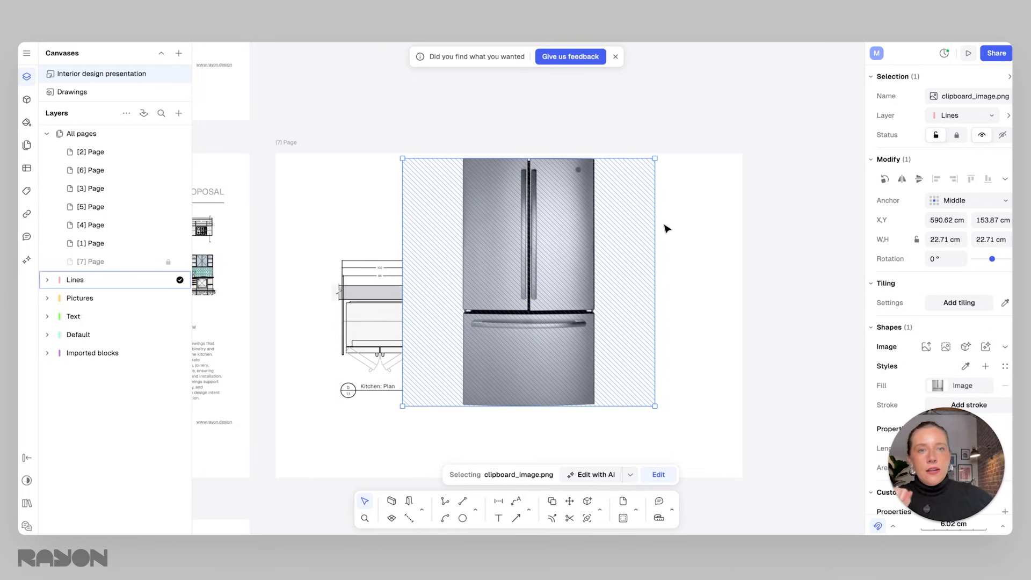
drag(654, 157, 478, 331)
drag(452, 395, 394, 226)
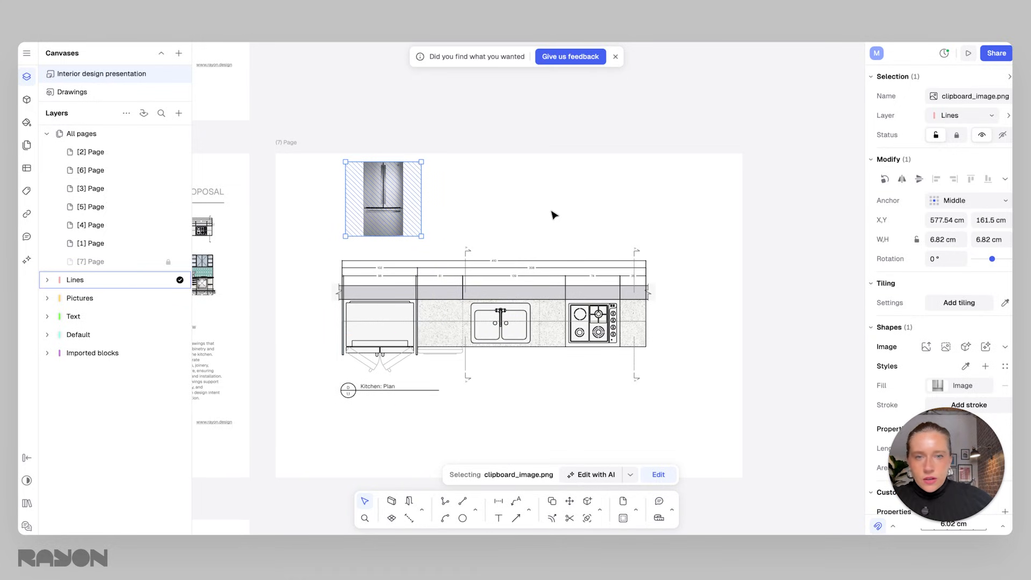
Enlarge the refrigerator image slightly from its corner.
click(516, 306)
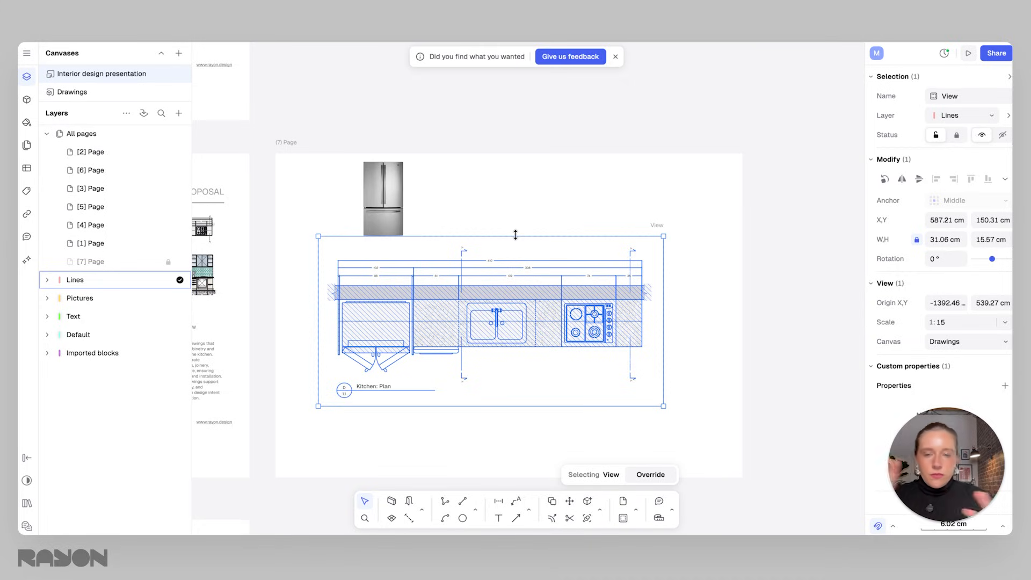
click(461, 223)
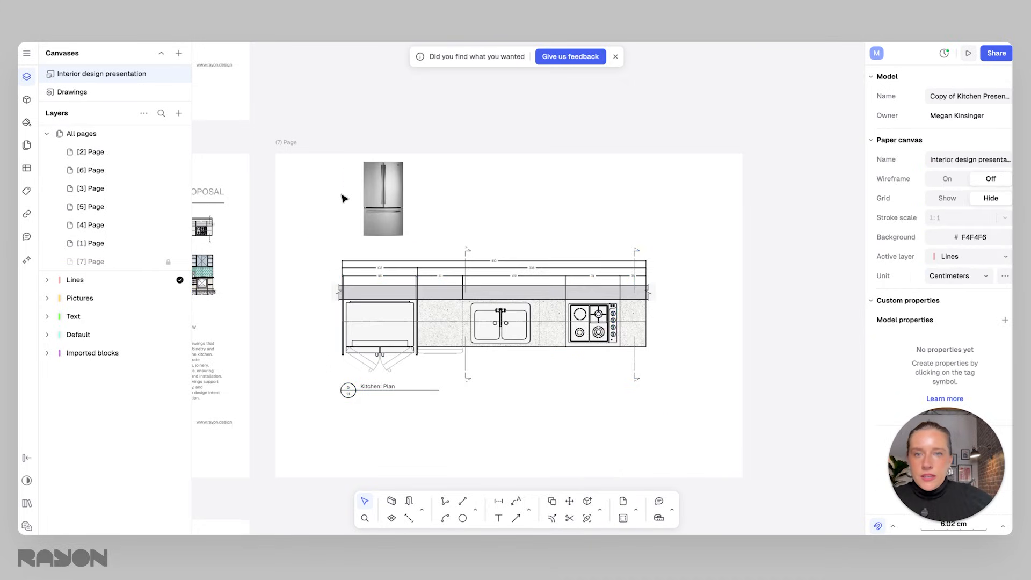
click(375, 226)
drag(343, 236, 335, 244)
key(Escape)
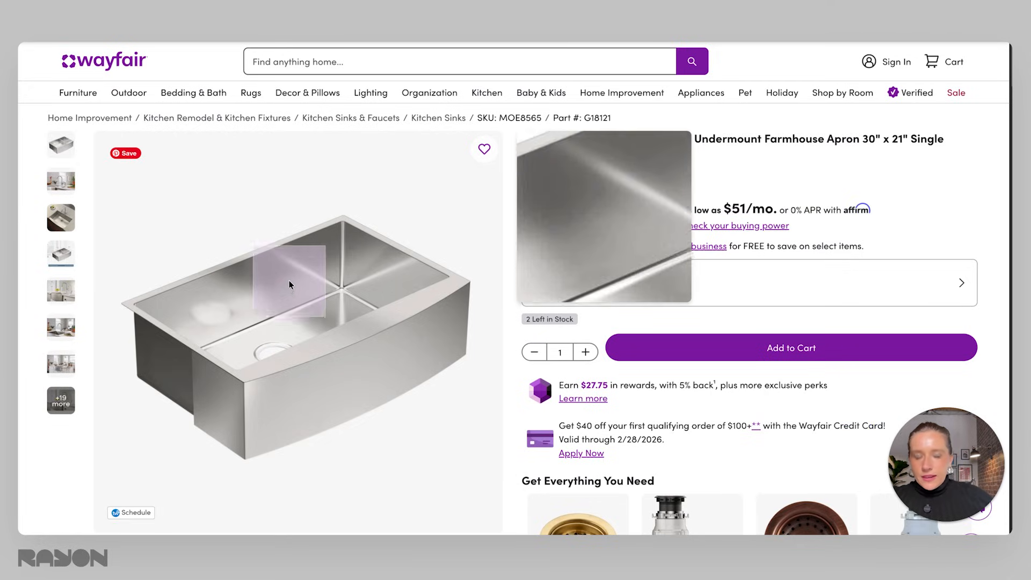
Copy the Moen farmhouse sink image from Wayfair and paste it onto the page, scaled to about 7.8 cm.
right_click(325, 273)
click(352, 309)
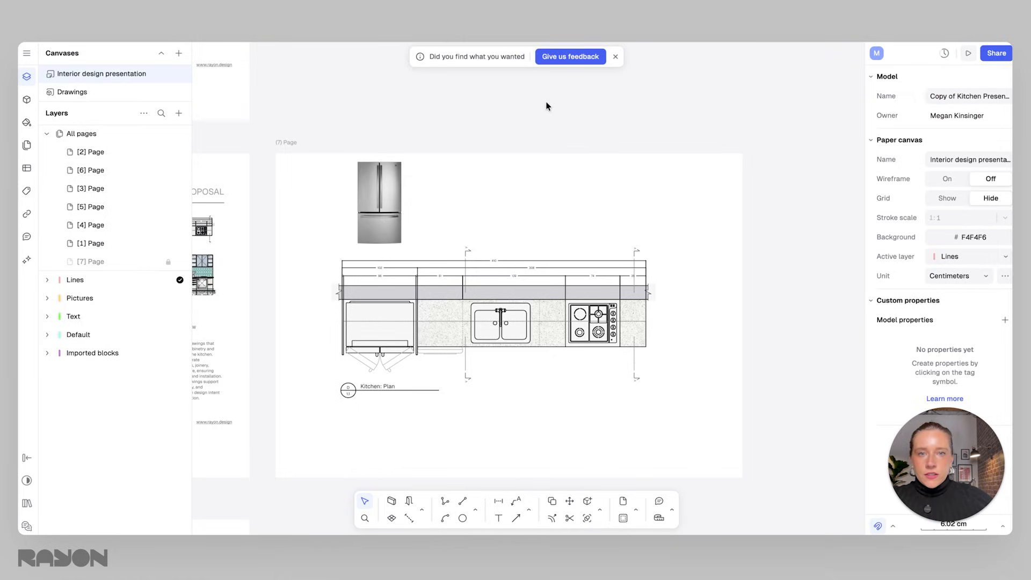
right_click(509, 198)
click(521, 256)
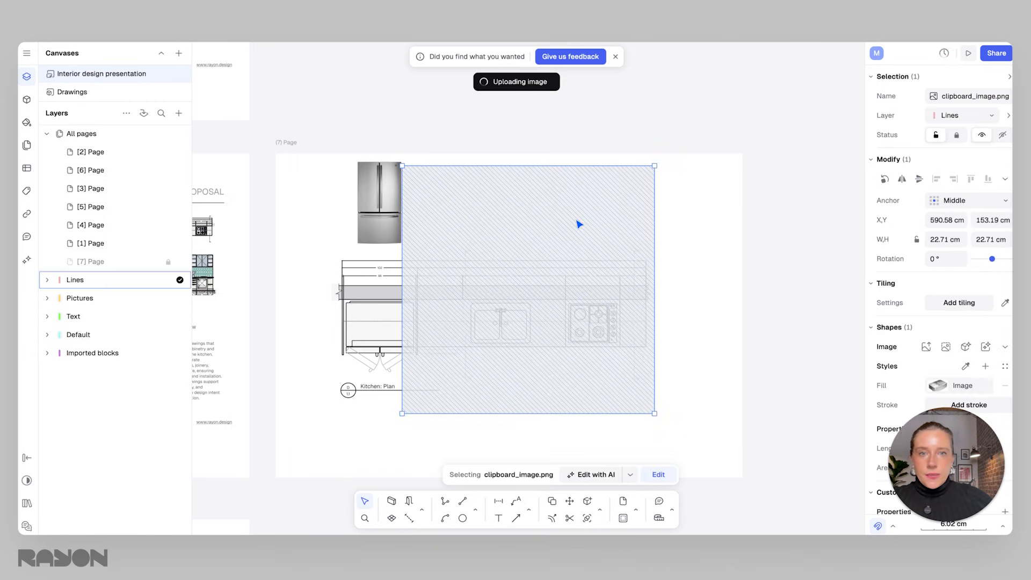
drag(655, 166, 489, 327)
drag(470, 368, 512, 203)
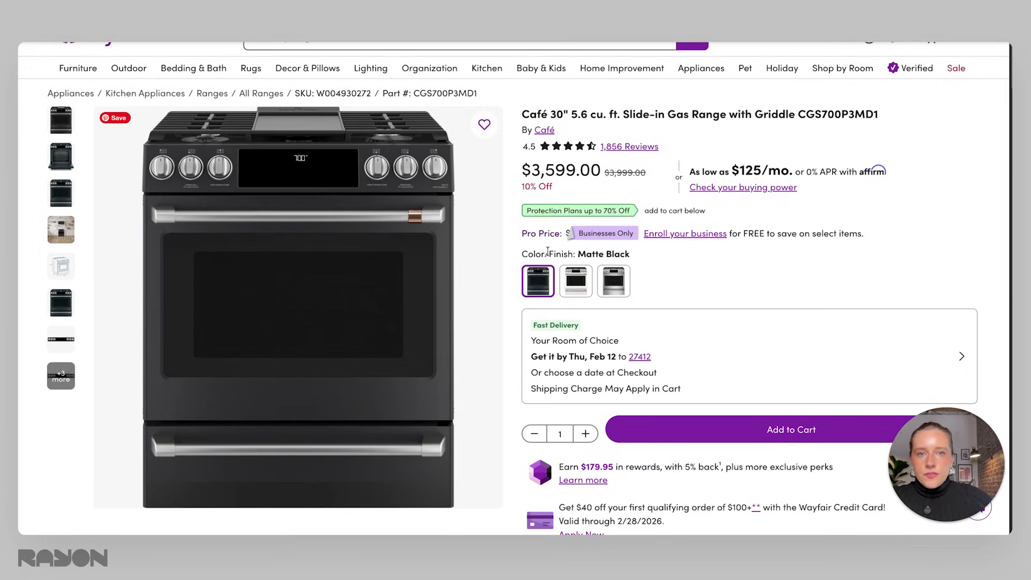
Copy the Stainless Steel Café range image from Wayfair and paste it on the page, scaled to about 6.7 cm.
click(579, 283)
click(610, 284)
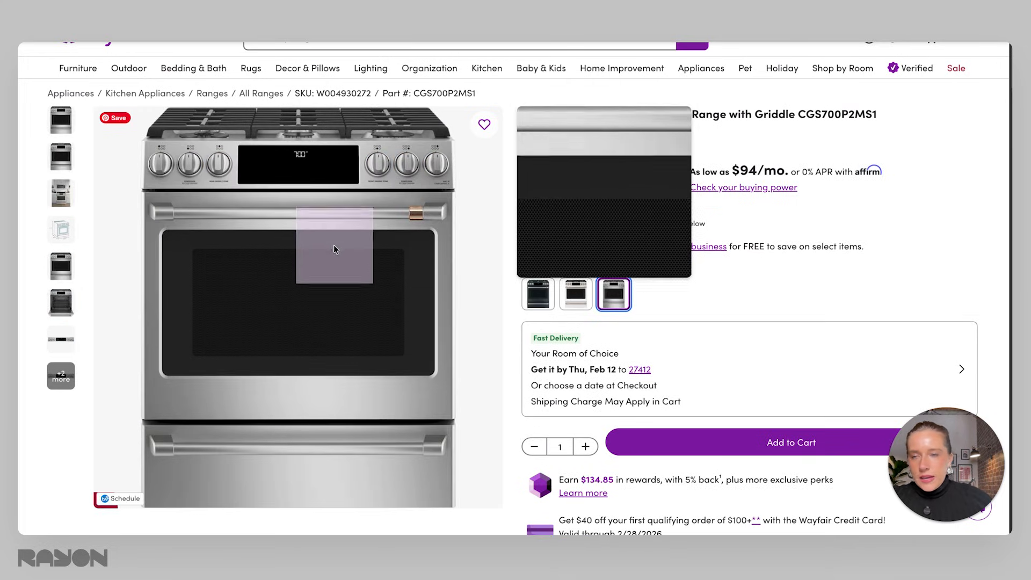
right_click(282, 258)
click(310, 293)
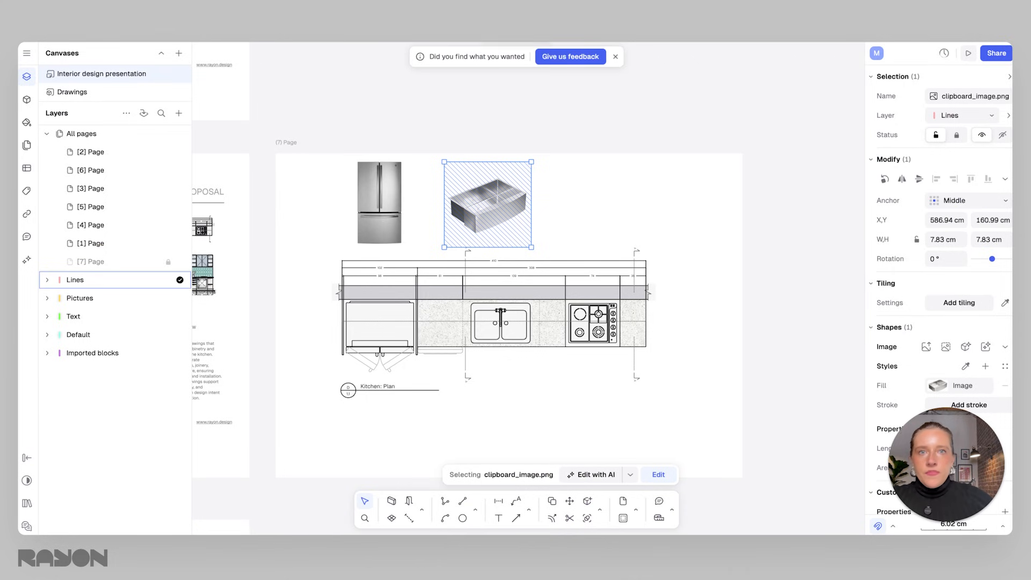
right_click(628, 201)
click(659, 246)
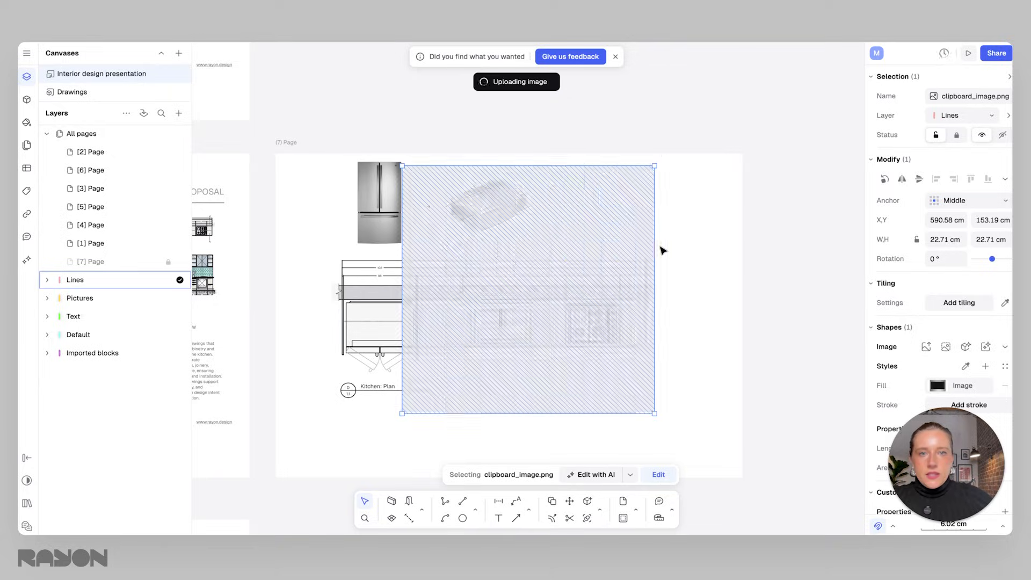
drag(655, 163, 622, 206)
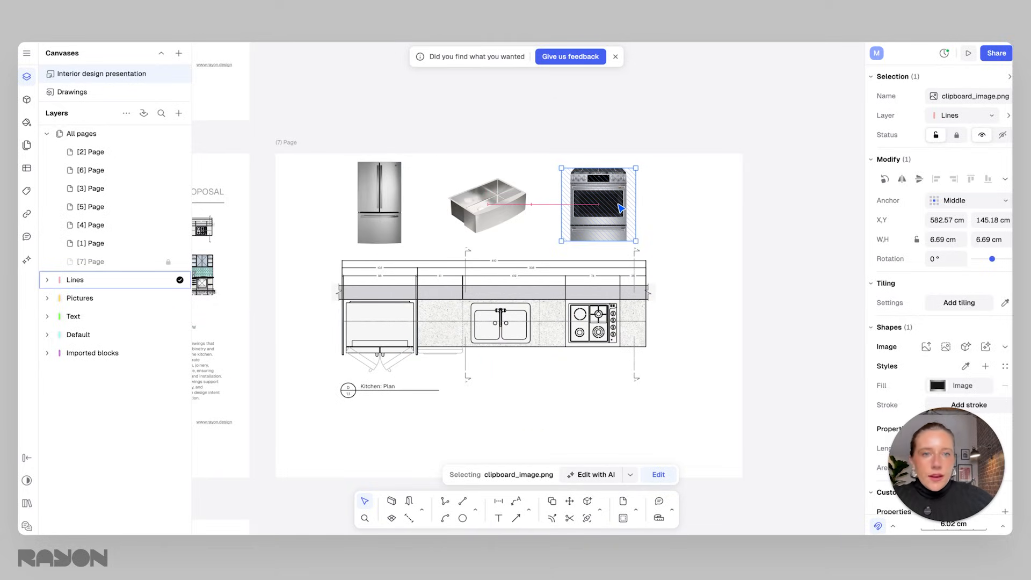
click(675, 223)
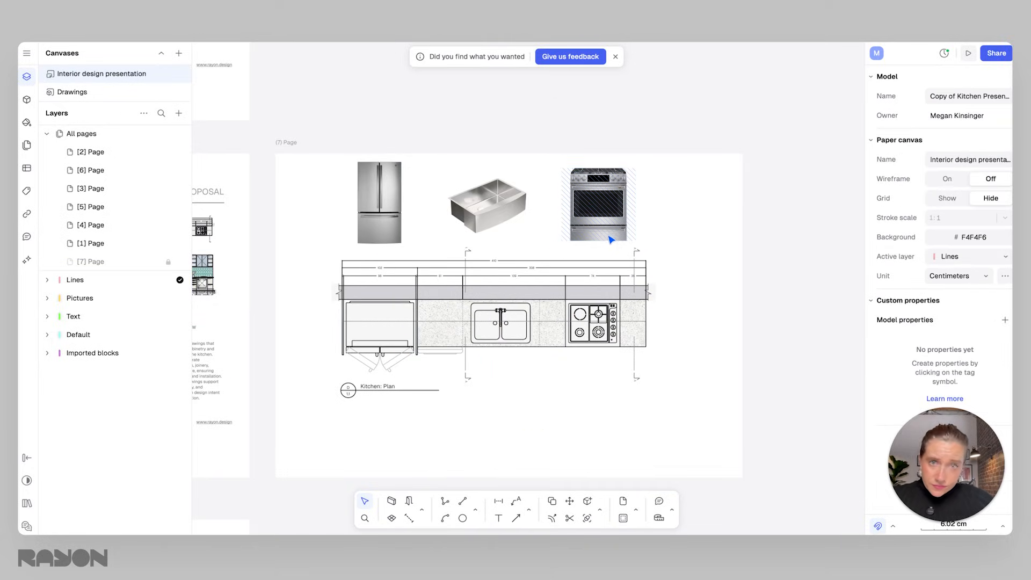
Arrange the refrigerator, sink and range images into a grouped row above the kitchen plan.
click(588, 212)
click(547, 223)
click(583, 216)
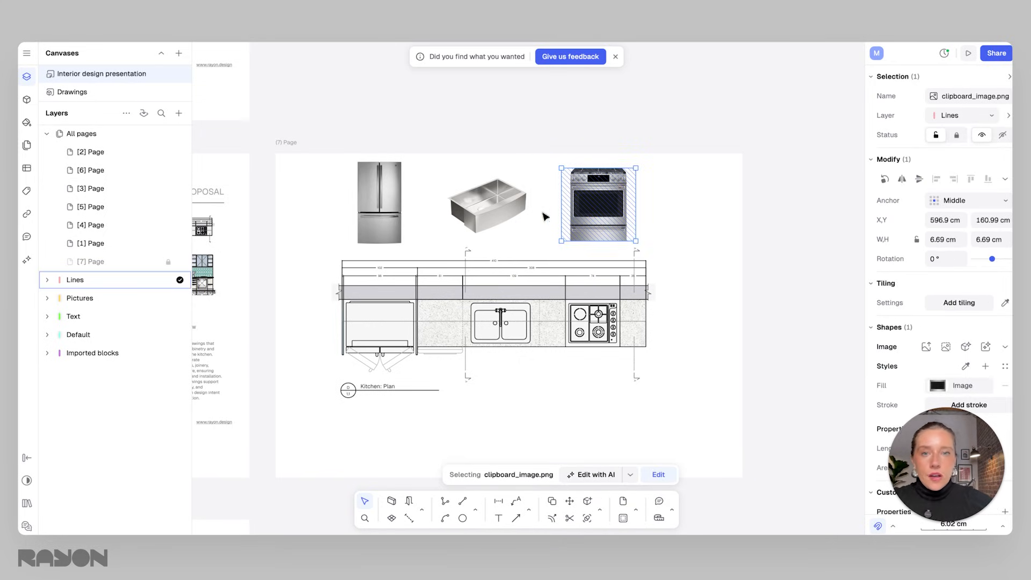
click(515, 215)
drag(509, 222, 519, 224)
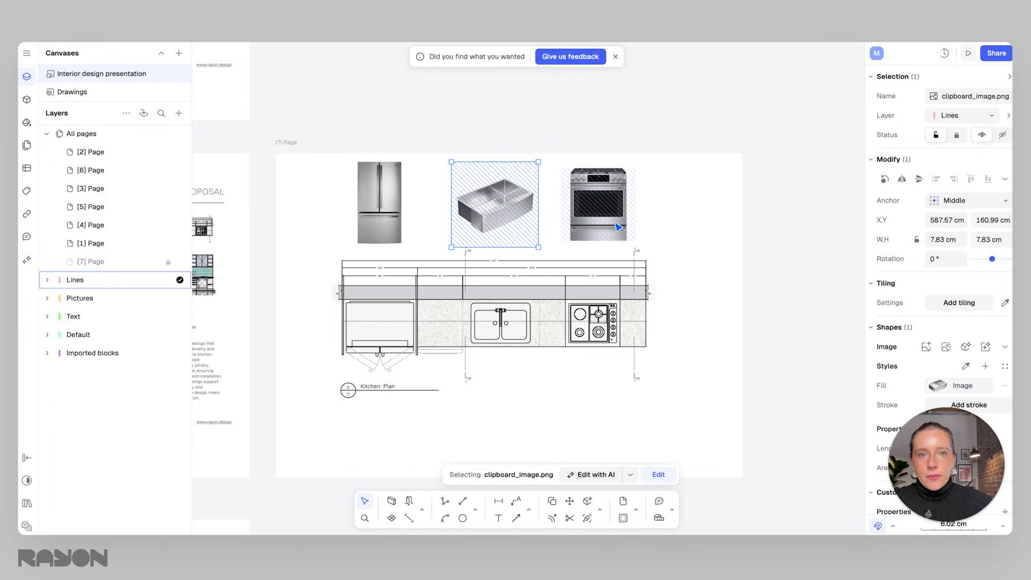
drag(494, 219, 450, 212)
drag(378, 212, 397, 246)
drag(586, 217, 457, 264)
click(538, 203)
click(422, 233)
scroll(426, 229, up, 3)
click(474, 251)
click(478, 207)
middle_drag(539, 210, 544, 225)
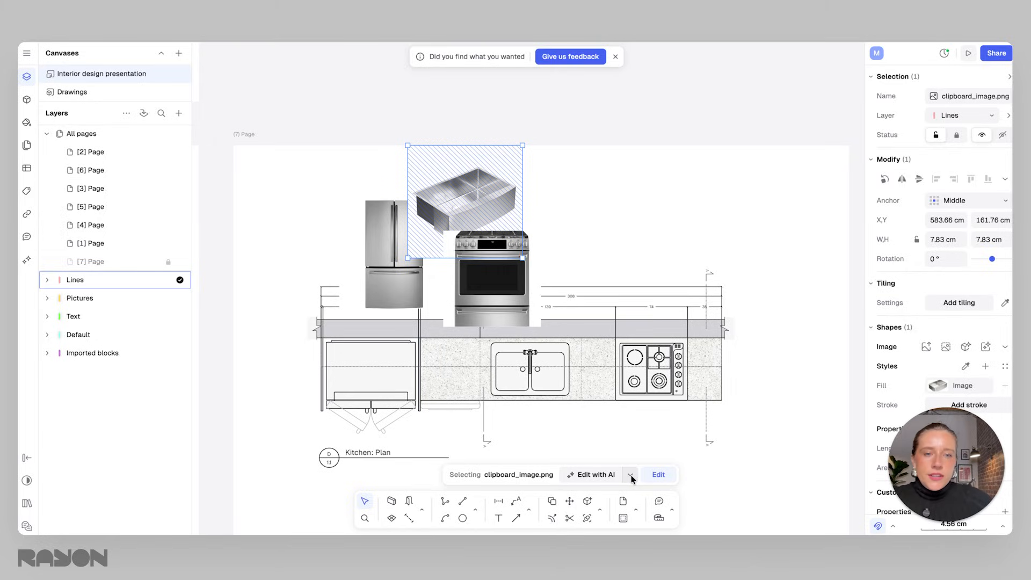
Remove the background from the range image using the AI edit options.
click(490, 278)
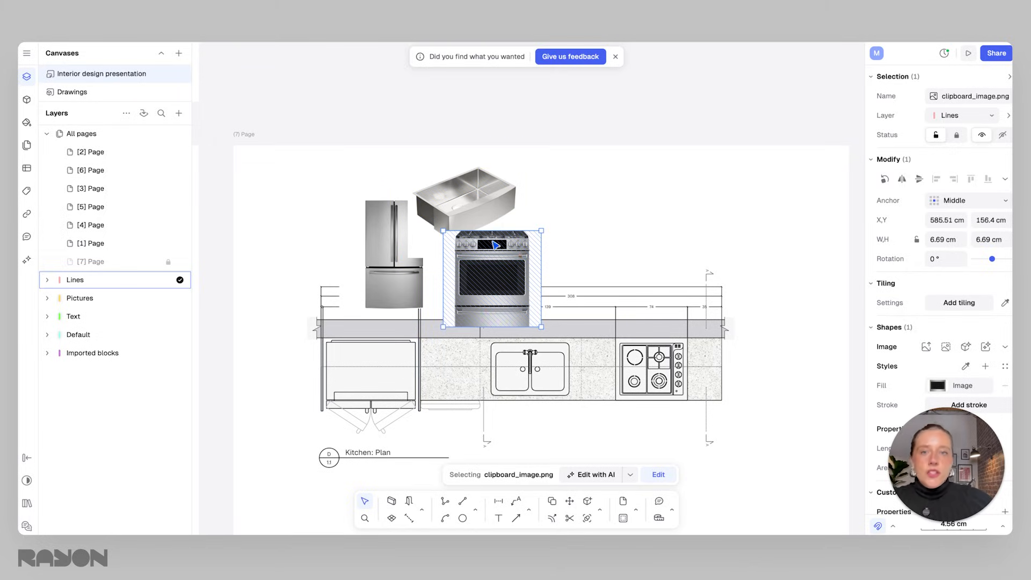
click(630, 476)
click(673, 333)
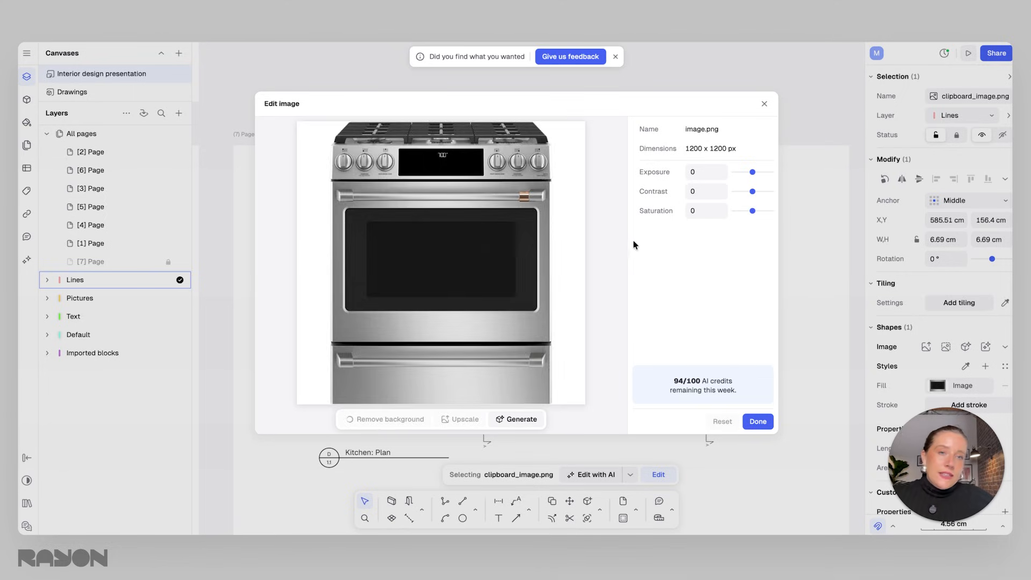
click(756, 423)
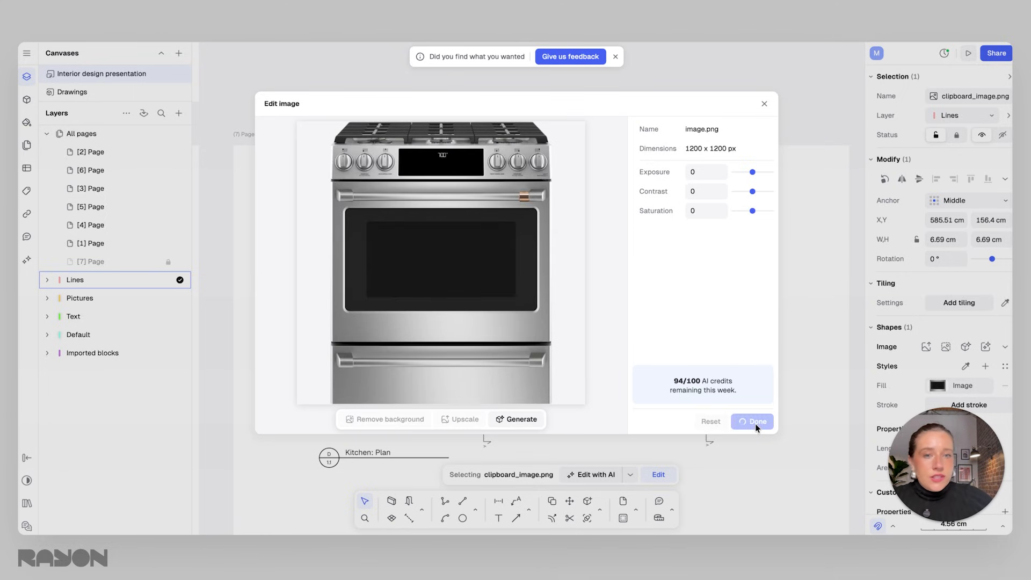
Reposition the range image in front of the sink image.
drag(498, 255, 517, 236)
click(614, 203)
click(483, 190)
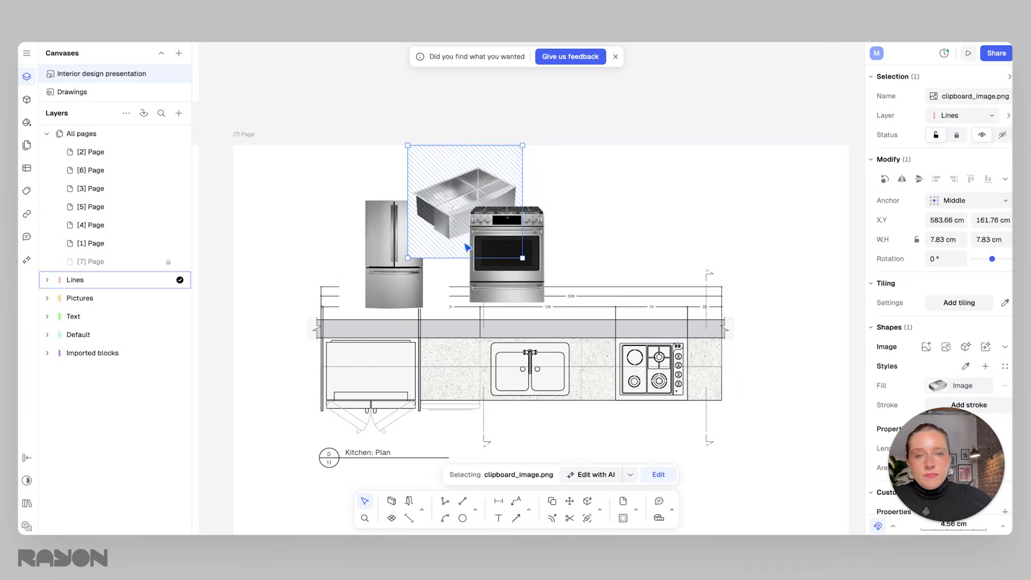
click(544, 250)
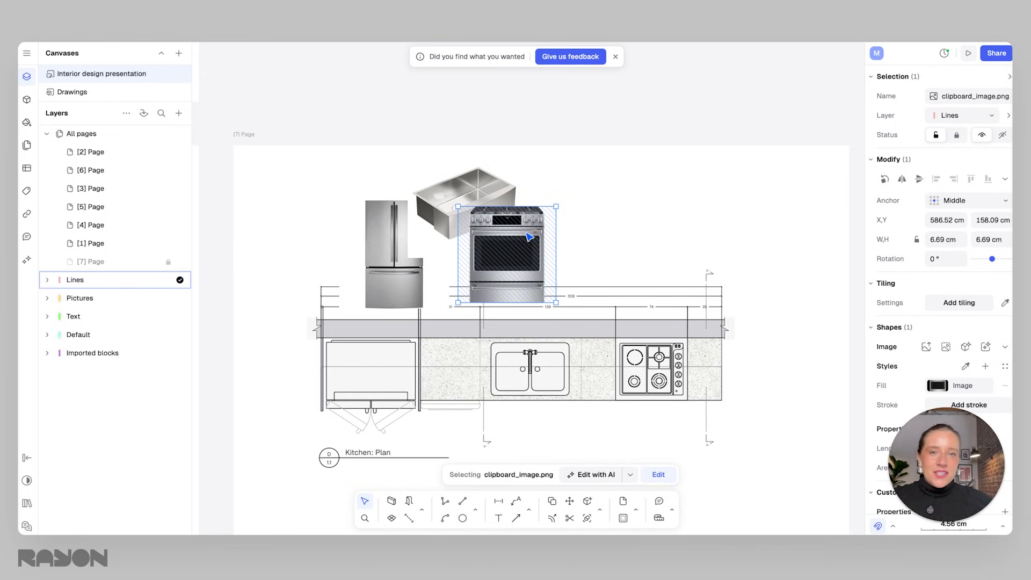
drag(523, 266, 530, 272)
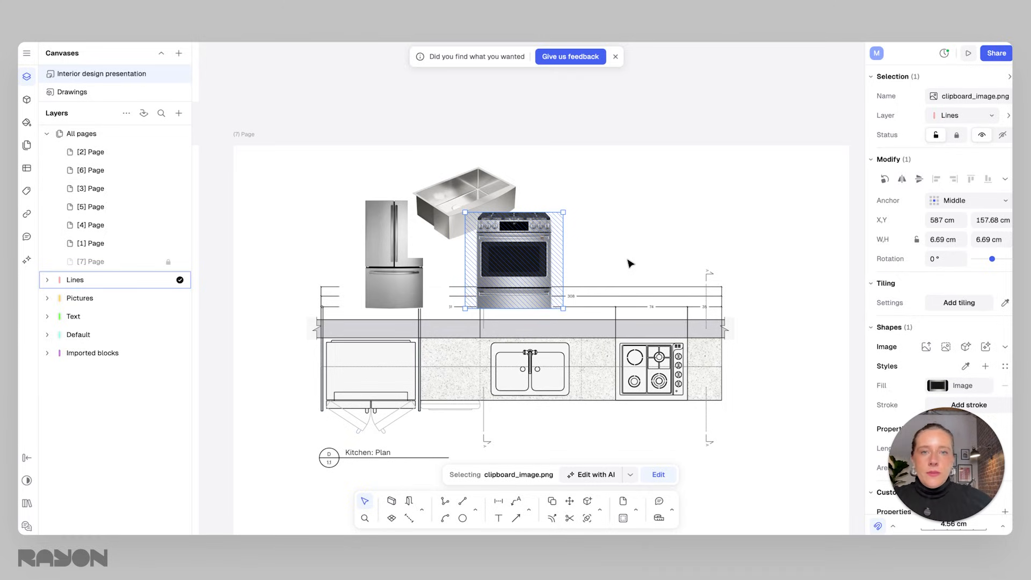
Remove the background from the farmhouse sink image using the AI edit options.
click(436, 235)
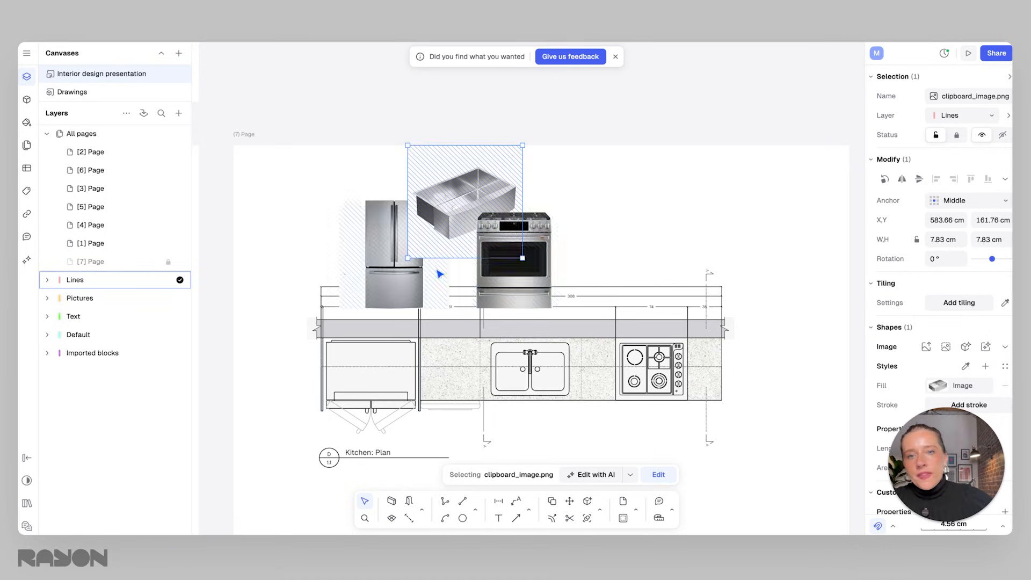
click(630, 475)
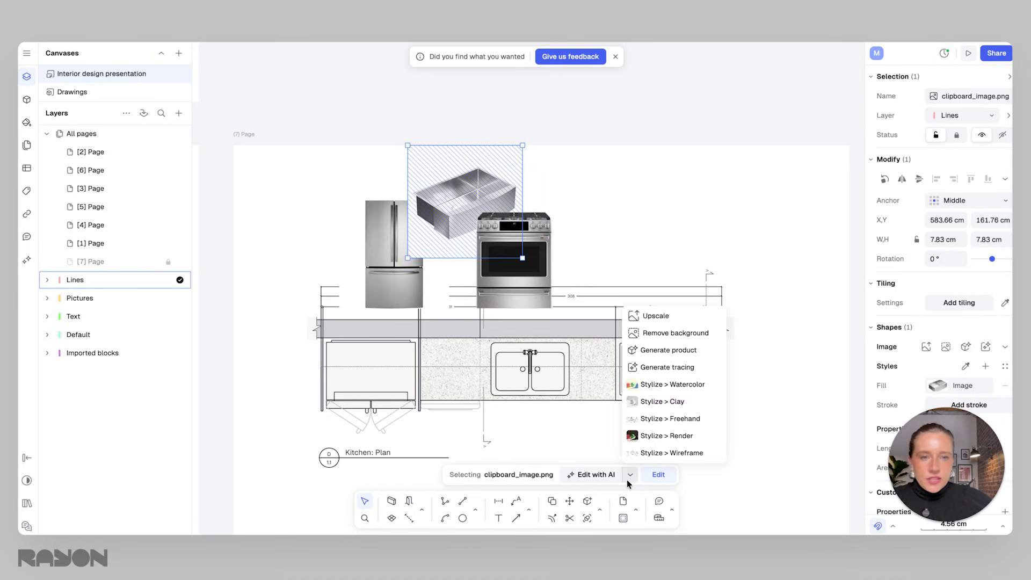
click(668, 335)
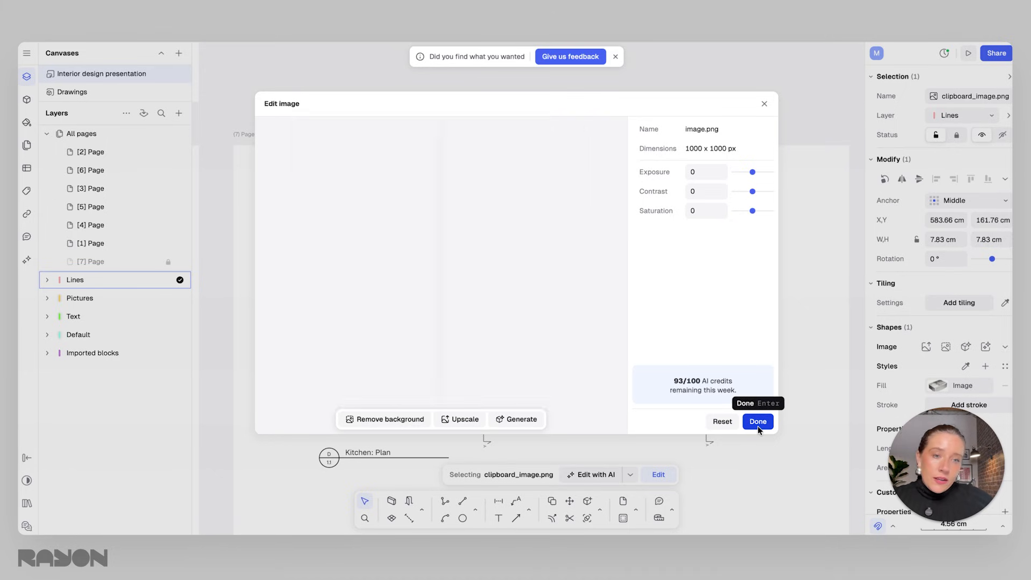
click(758, 426)
Remove the background from the refrigerator image using the AI edit options.
drag(462, 196, 481, 207)
click(394, 252)
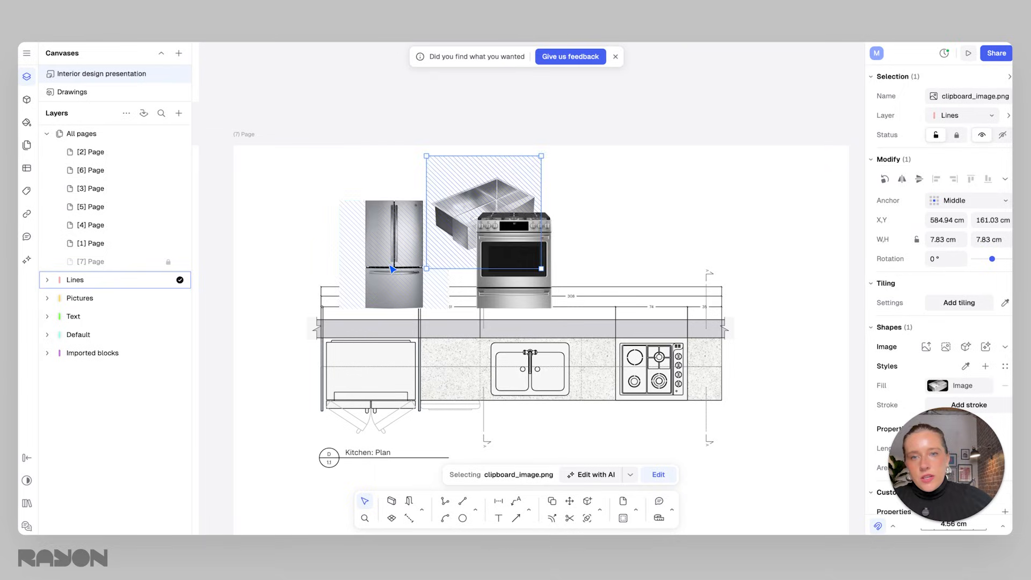
click(630, 475)
click(675, 334)
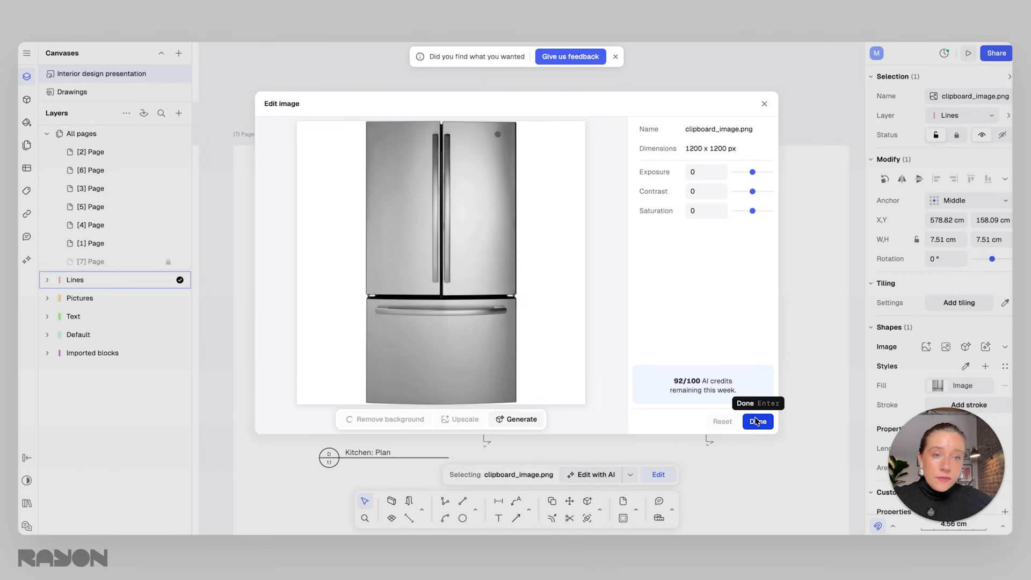
click(758, 422)
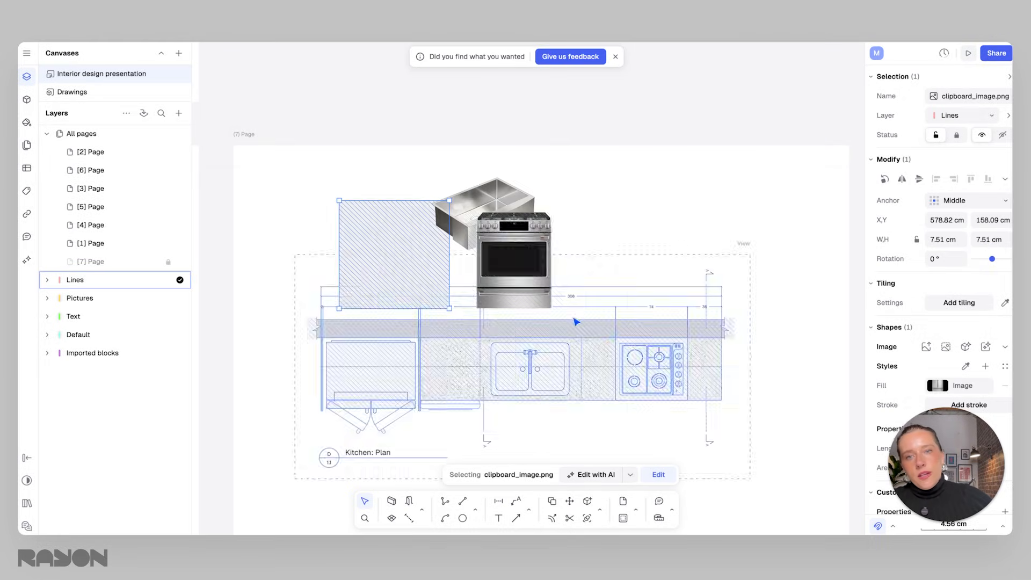
Rearrange the refrigerator, sink and range images into an evenly spaced row above the kitchen plan.
drag(410, 251, 321, 299)
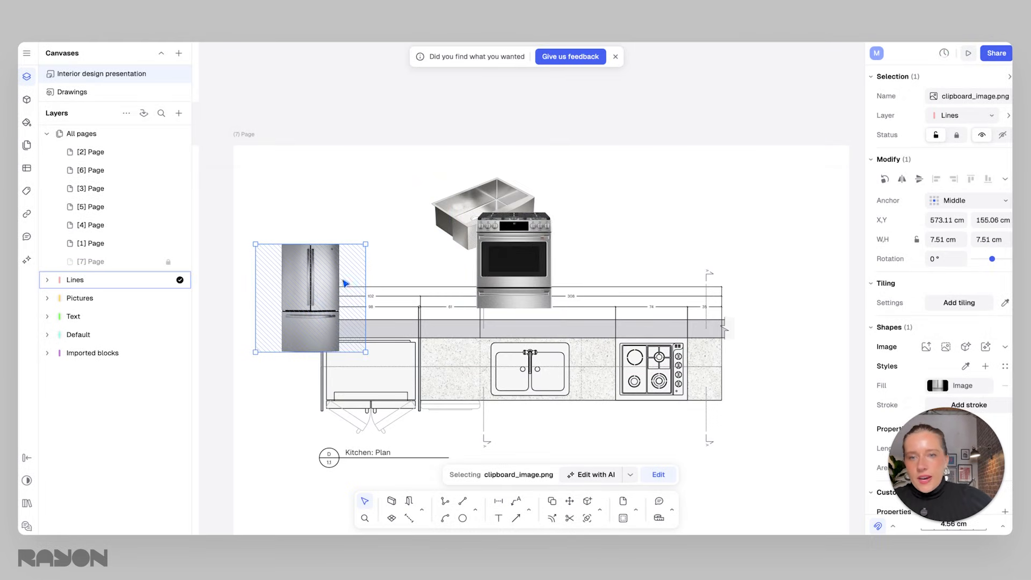
drag(537, 274, 756, 306)
drag(501, 226, 550, 251)
drag(314, 280, 374, 194)
drag(539, 253, 533, 231)
drag(707, 277, 627, 204)
click(587, 234)
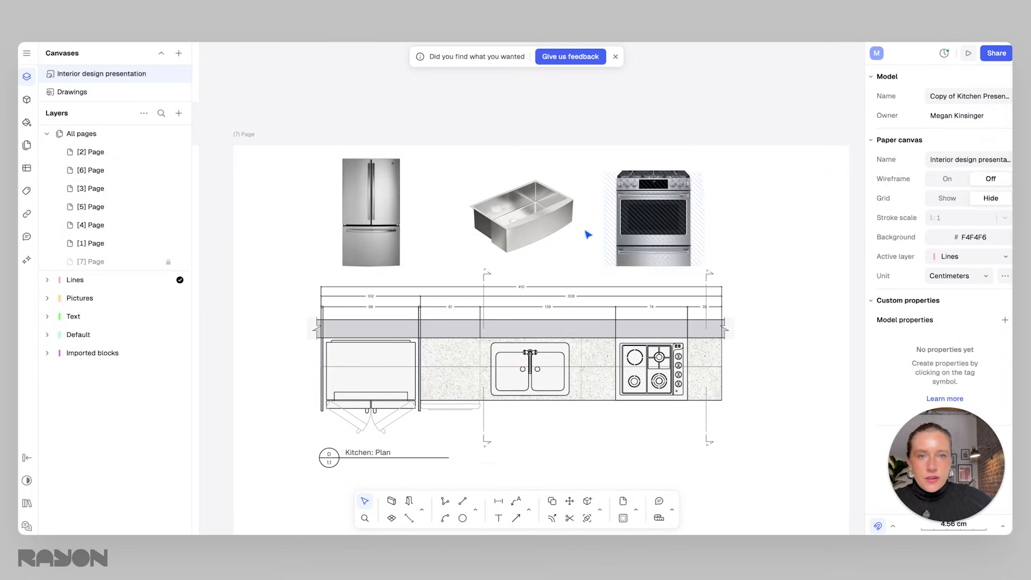
drag(542, 219, 542, 223)
click(744, 252)
Inspect the arrangement of the appliance images above the kitchen plan.
scroll(744, 264, down, 3)
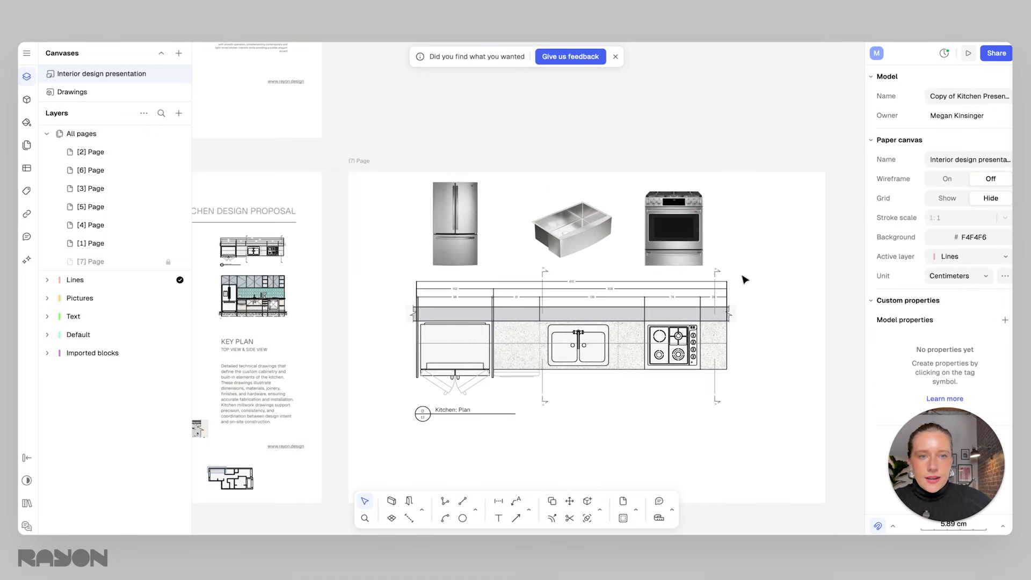
scroll(703, 290, right, 2)
drag(368, 201, 329, 202)
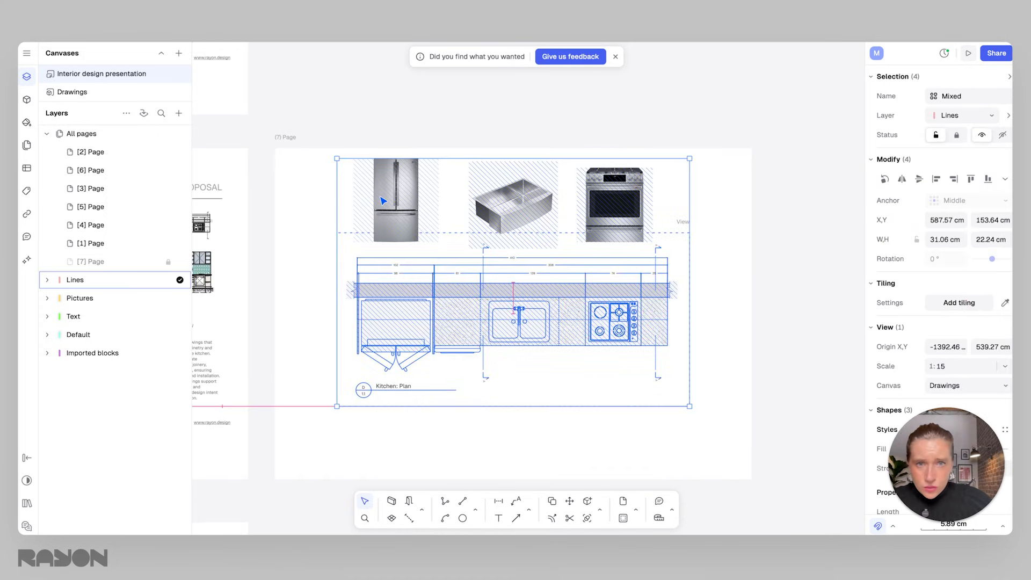
click(623, 316)
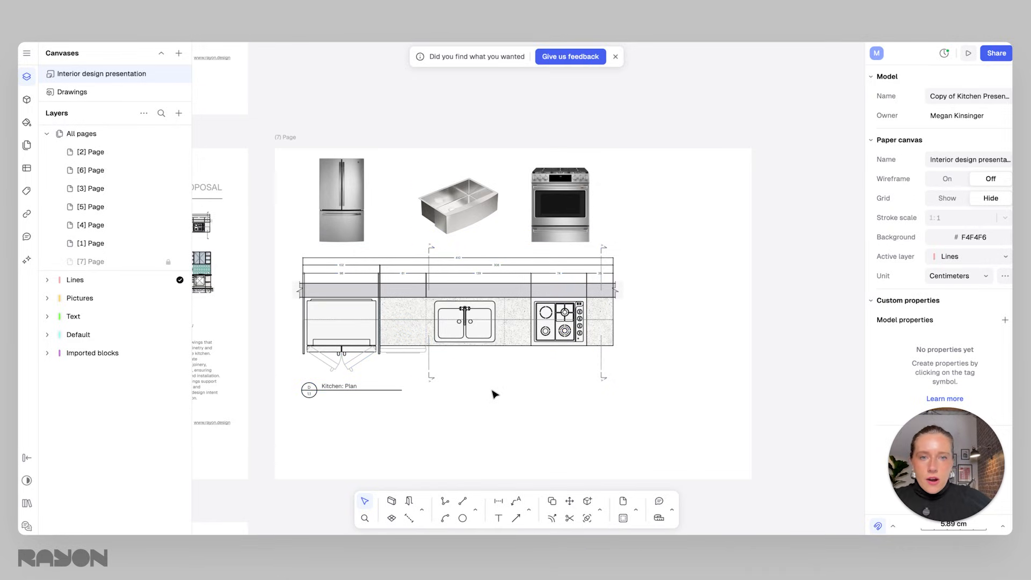
click(370, 223)
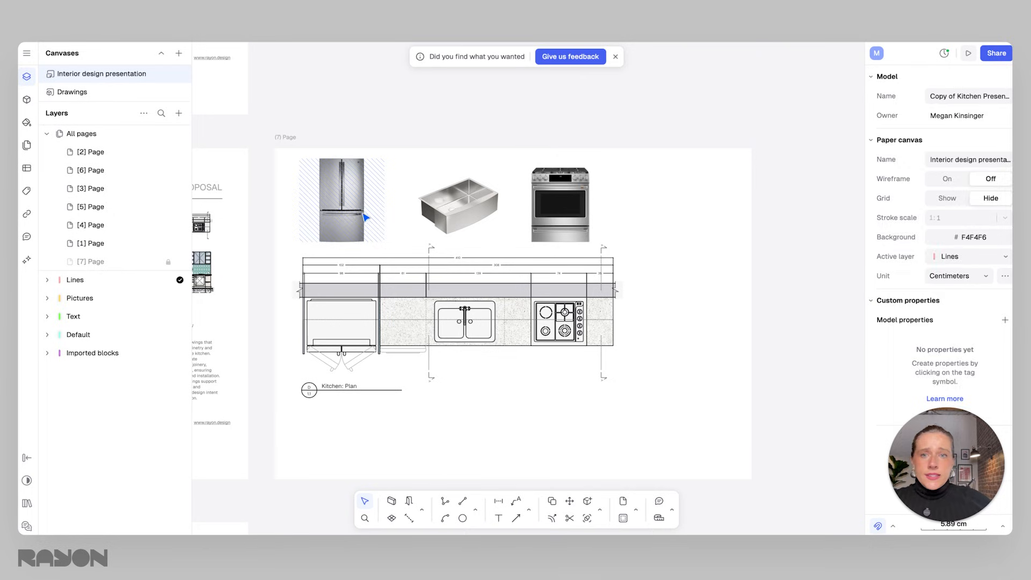
drag(668, 345, 340, 213)
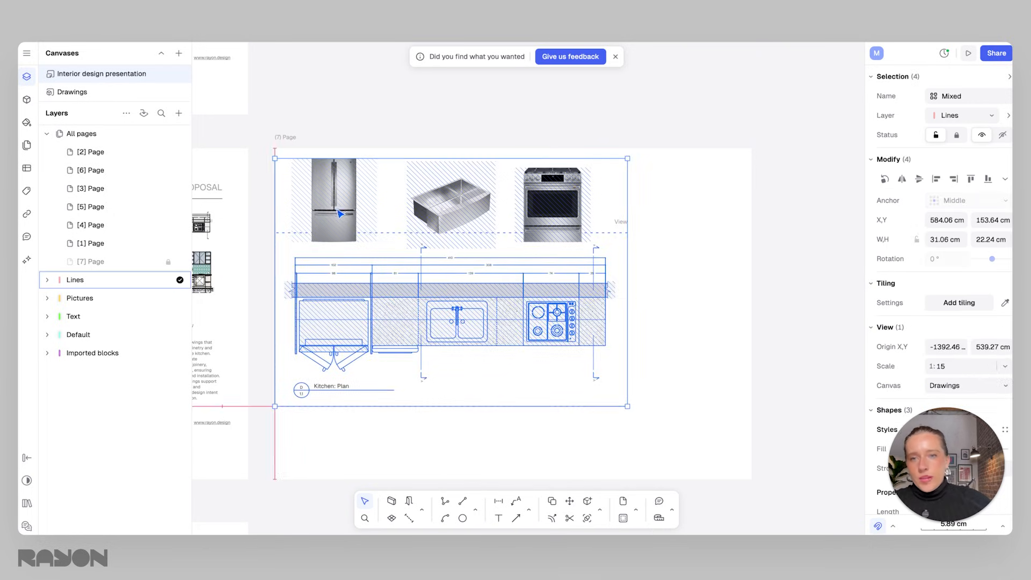
click(691, 323)
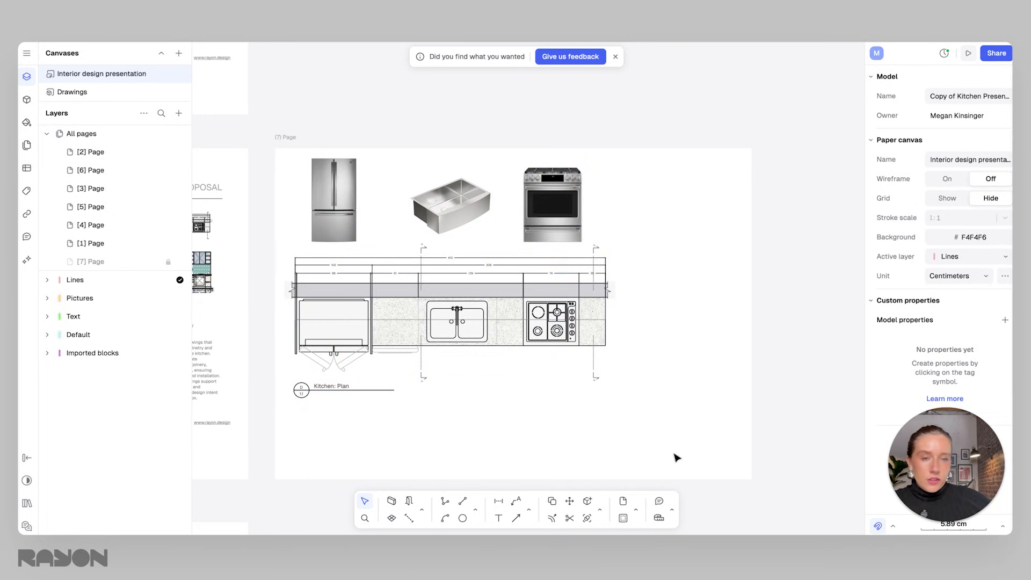
scroll(425, 234, up, 2)
middle_drag(397, 251, 445, 268)
click(376, 243)
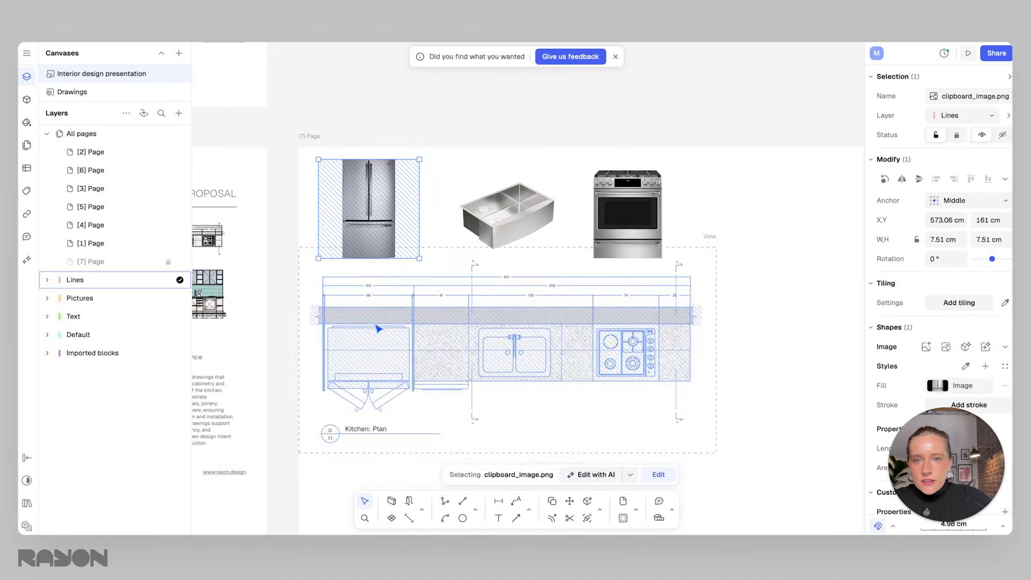
click(429, 222)
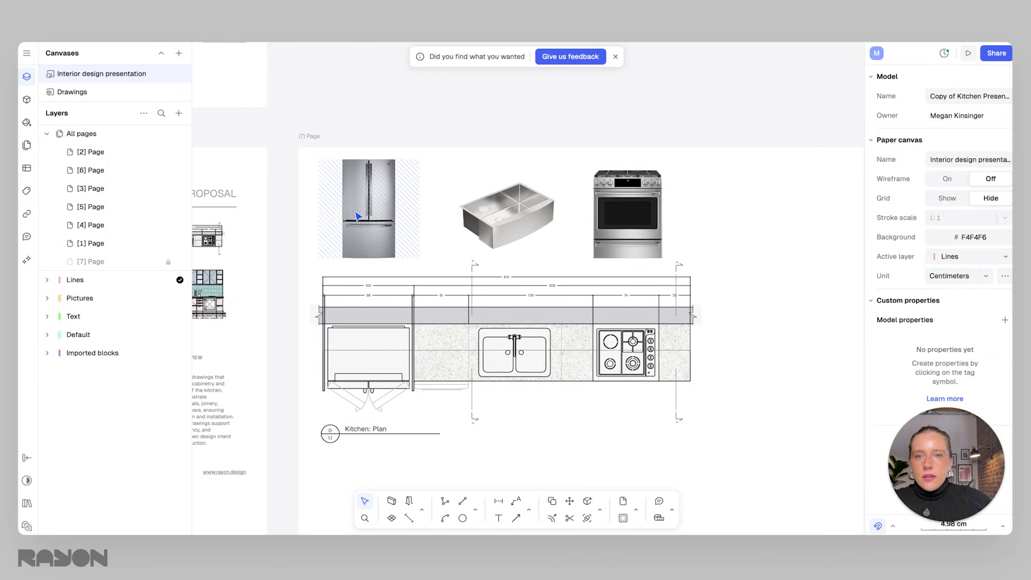
mouse_move(592, 442)
middle_down()
mouse_move(591, 341)
mouse_move(591, 428)
middle_up()
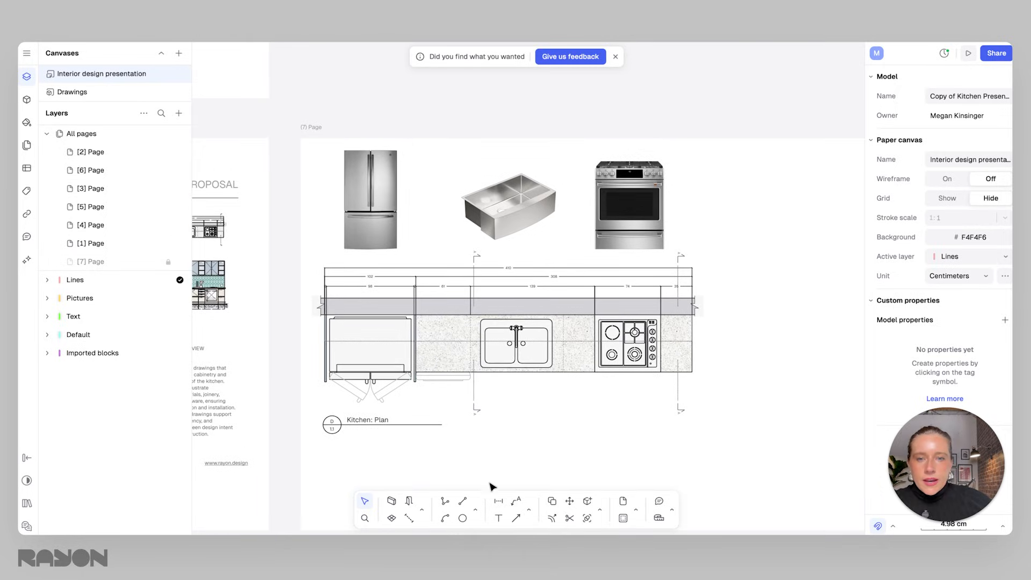
Try adding a leader from the cooktop to the range image moved further right, then delete the leader.
click(445, 502)
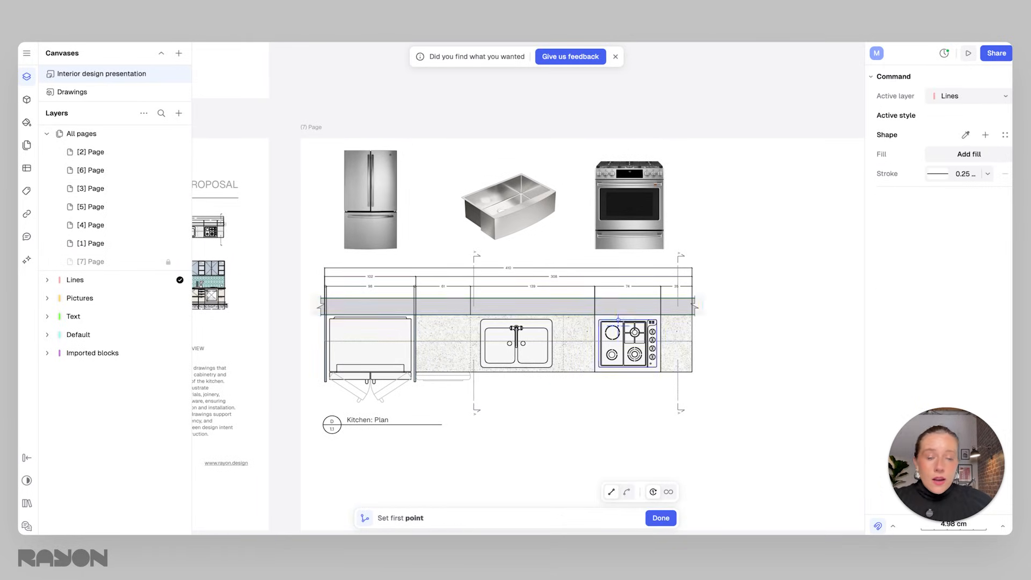
key(Escape)
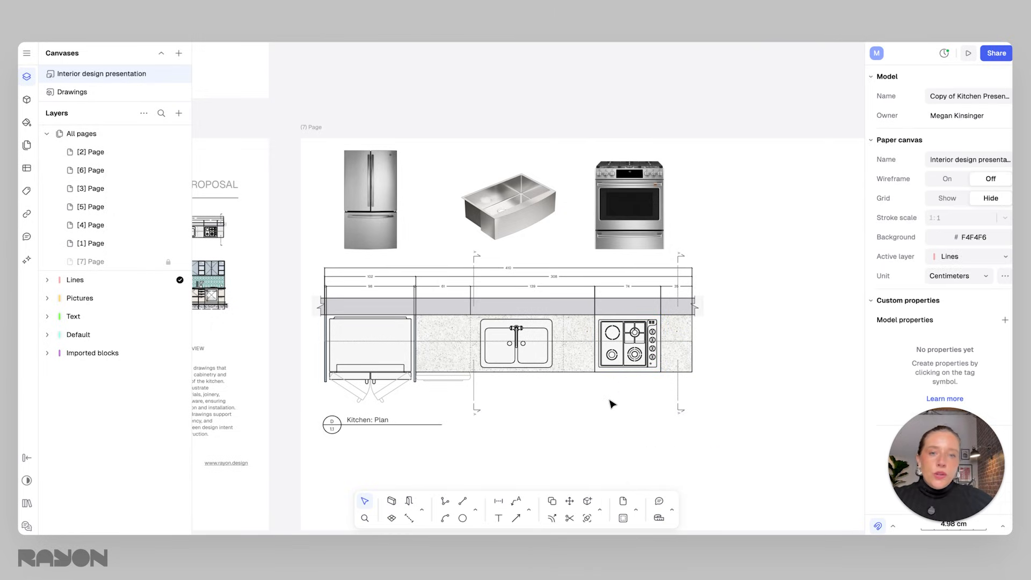
click(516, 504)
click(629, 314)
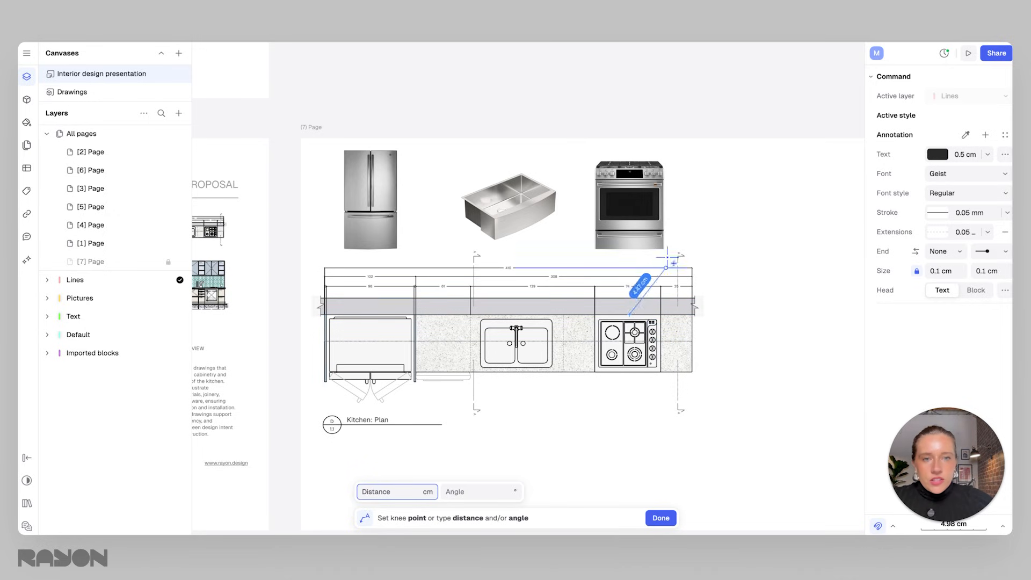
click(744, 238)
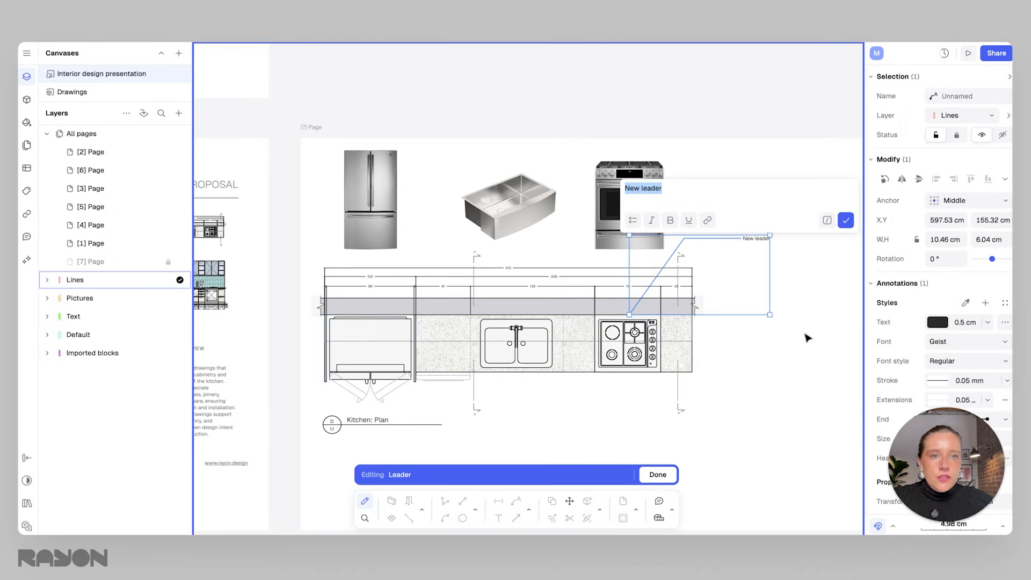
click(845, 221)
drag(614, 204, 760, 227)
drag(757, 223, 758, 223)
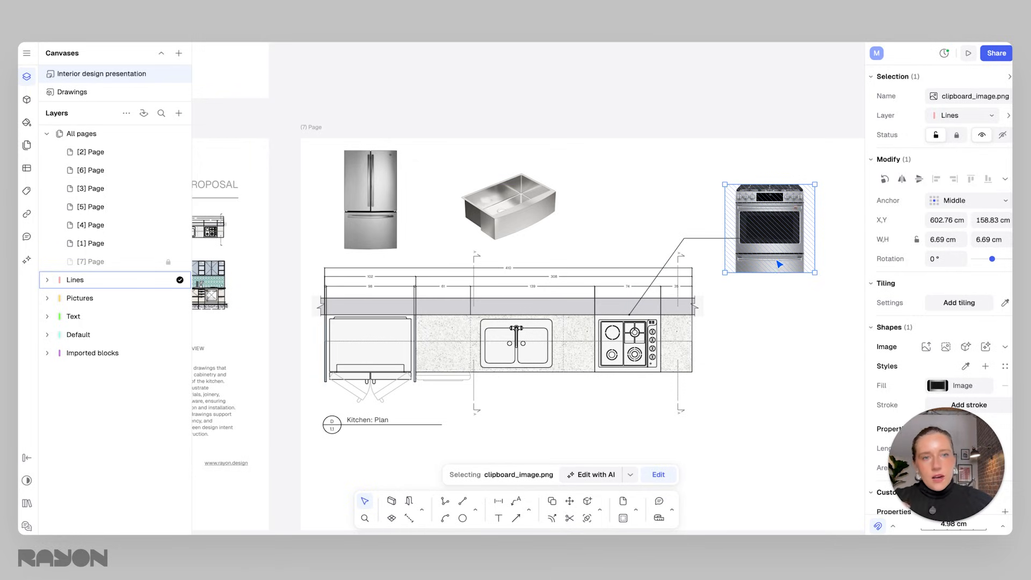
click(687, 239)
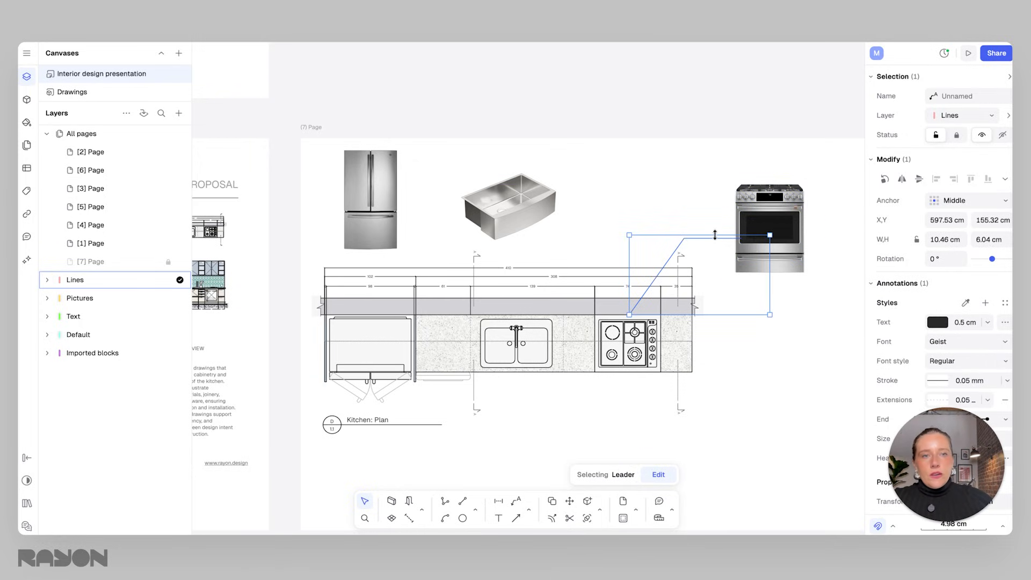
key(Delete)
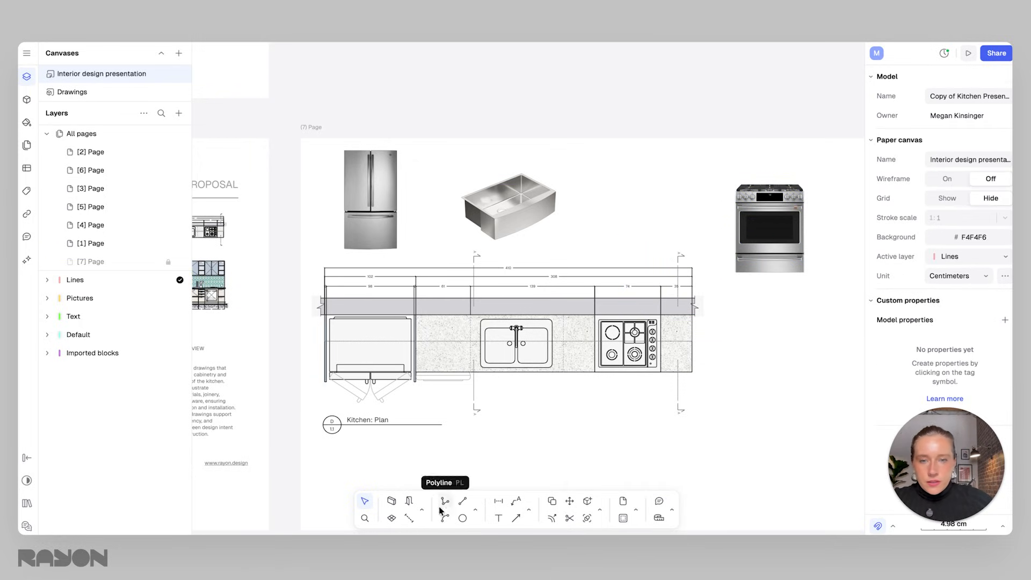
Try a red 4 mm polyline from the cooktop to the range image, delete it and move the image back.
click(444, 503)
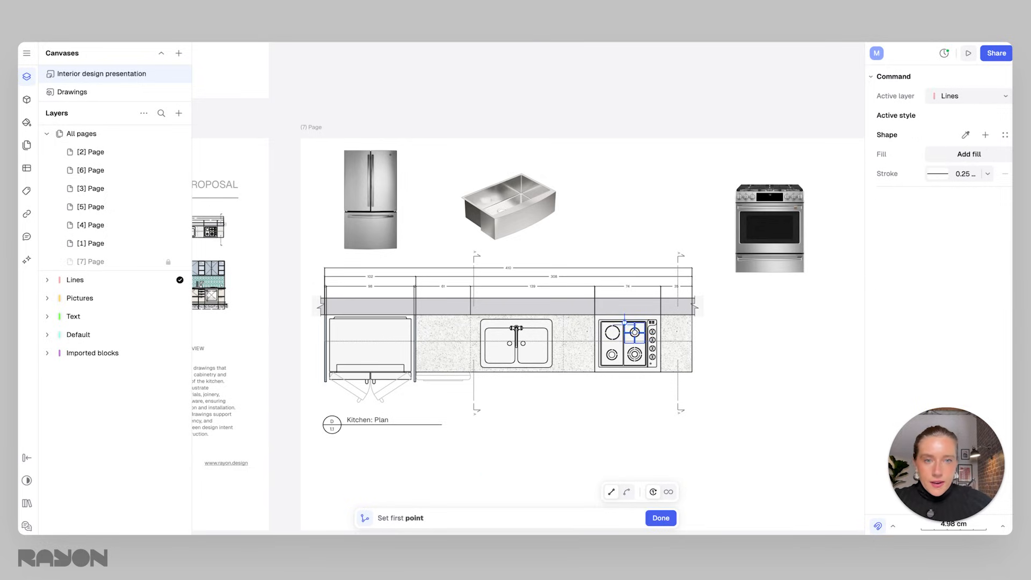
click(625, 315)
click(658, 244)
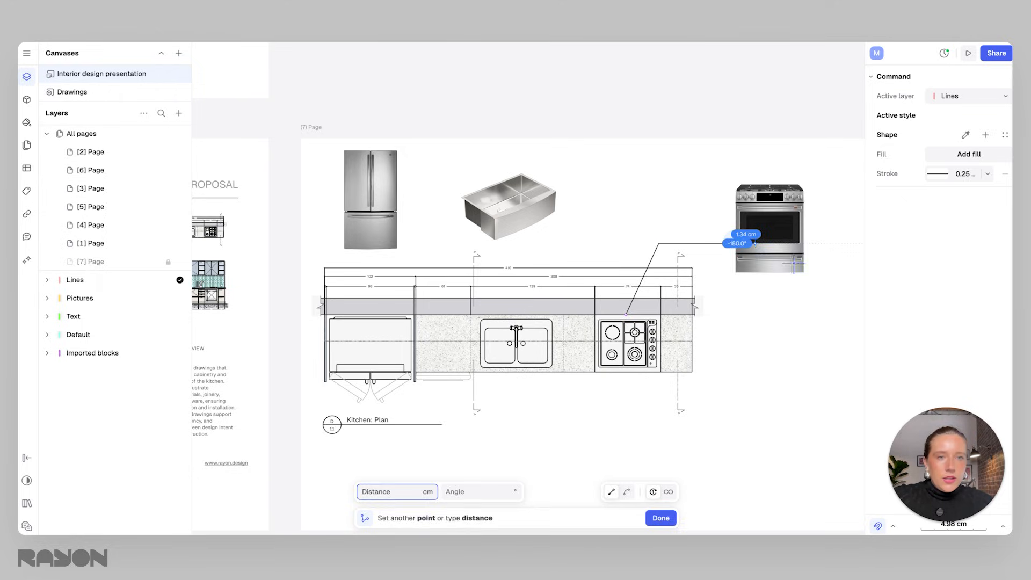
double_click(736, 243)
click(717, 208)
click(699, 243)
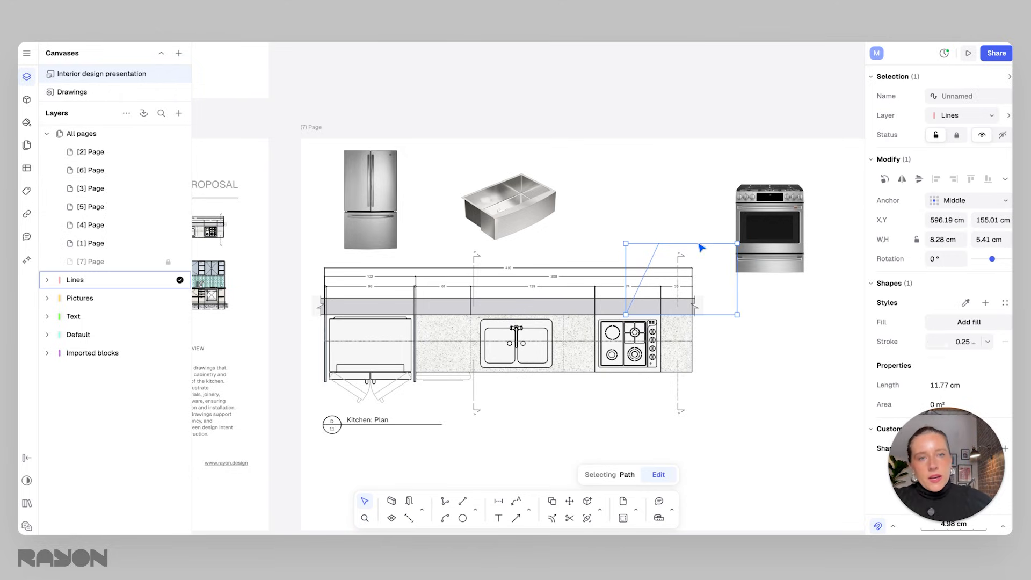
click(939, 344)
click(813, 349)
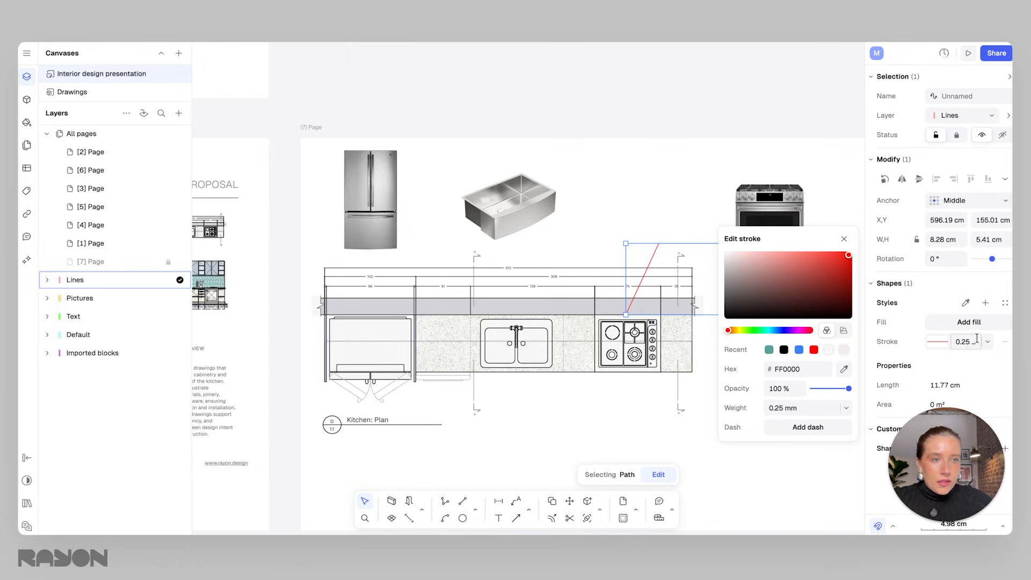
click(987, 342)
click(919, 320)
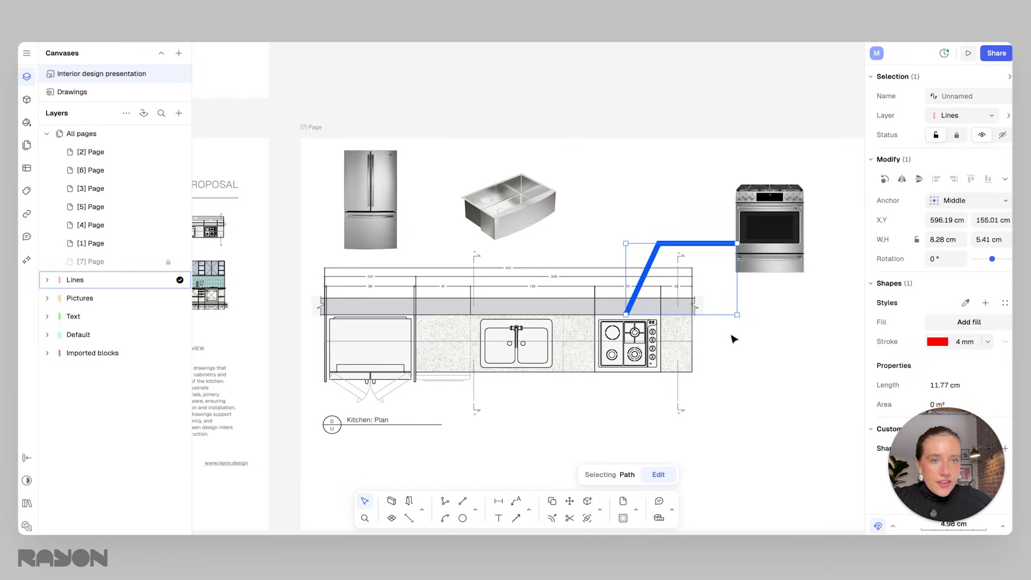
key(Delete)
drag(770, 231, 631, 209)
click(687, 207)
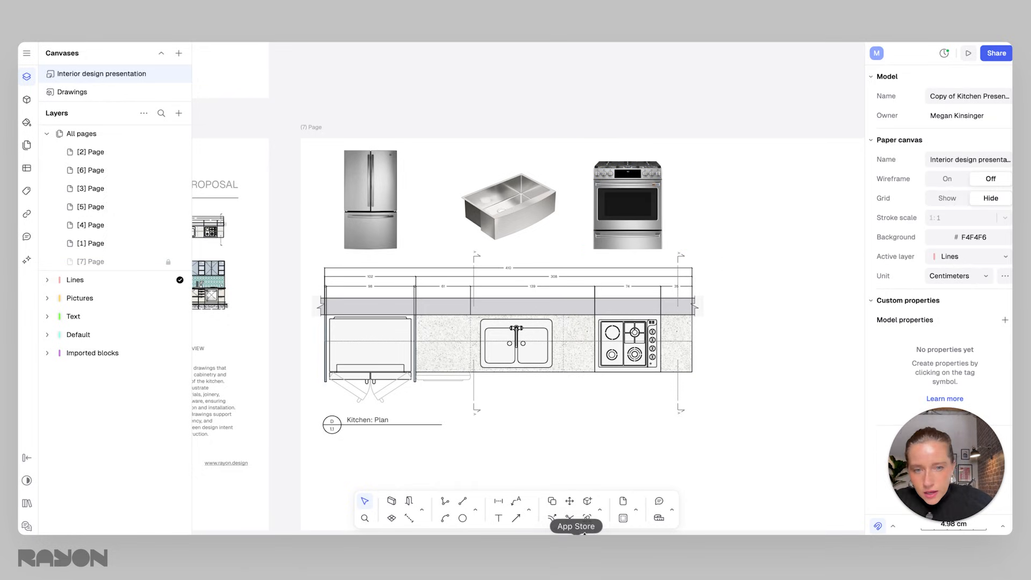
Draw a vertical arrow about 7.8 cm long from the refrigerator image down to the refrigerator space on the plan.
click(517, 519)
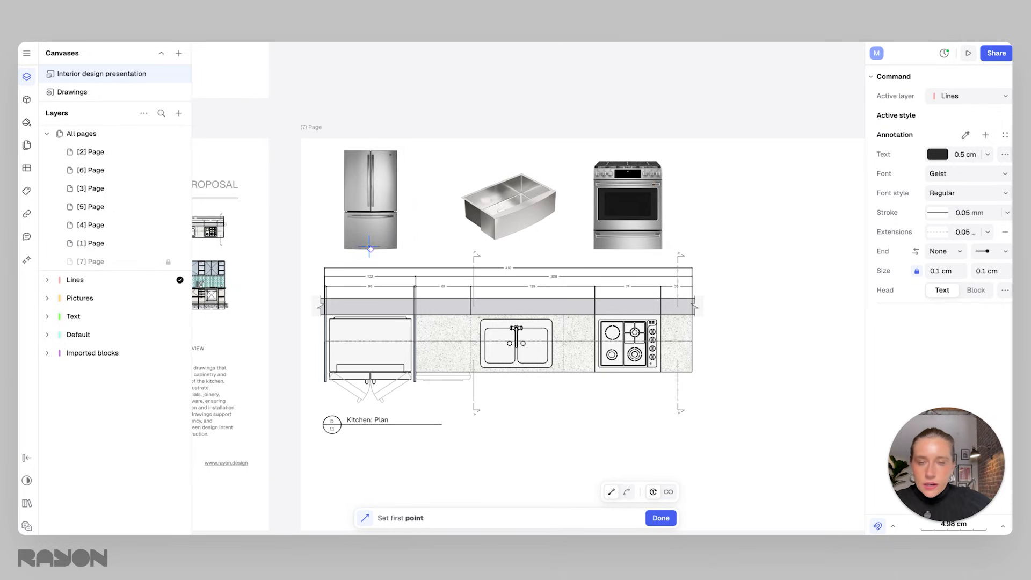
click(370, 238)
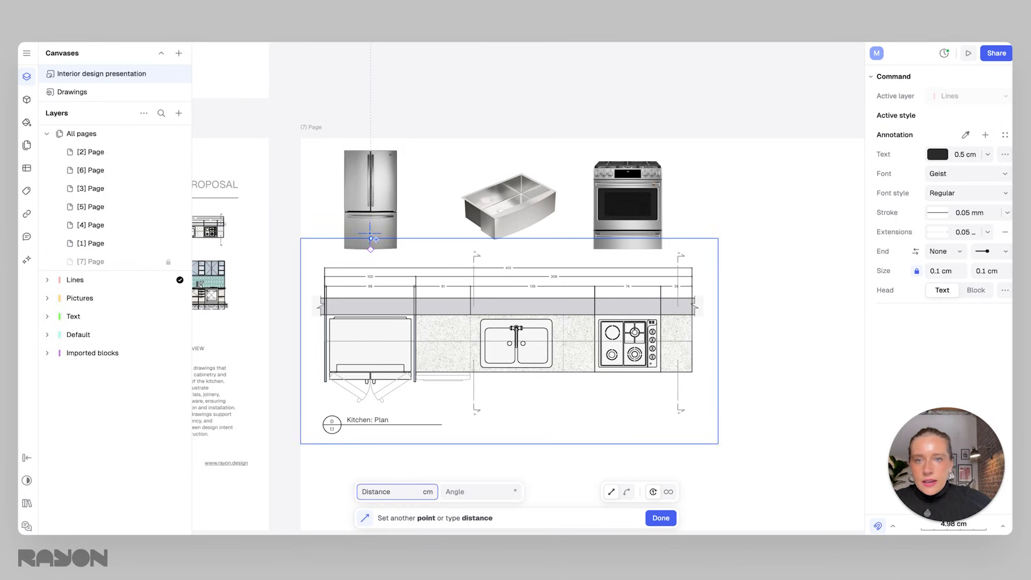
click(371, 341)
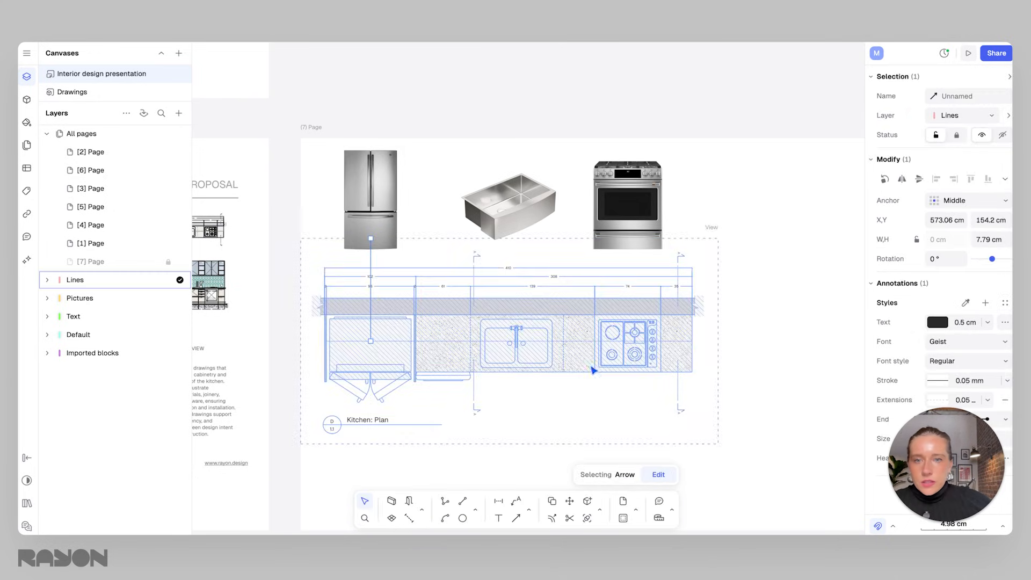
click(781, 412)
ctrl+scroll(380, 341, up, 10)
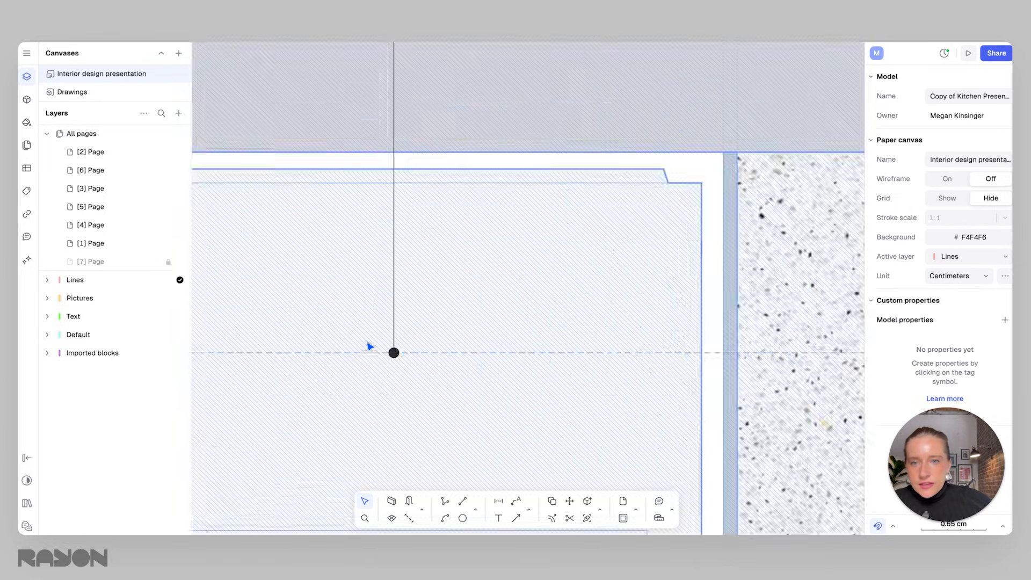
click(395, 343)
ctrl+scroll(431, 335, down, 8)
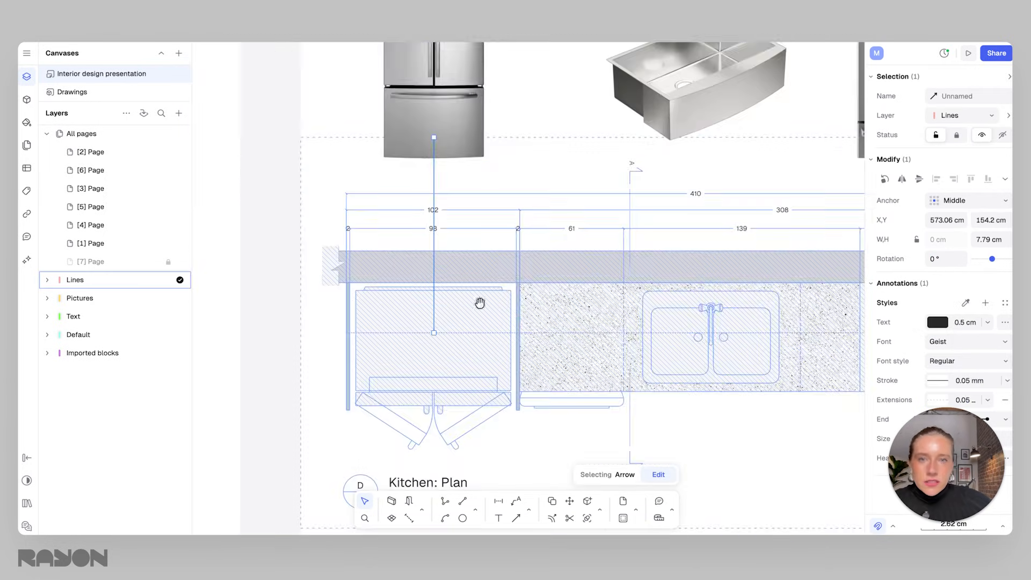
click(459, 204)
click(376, 202)
scroll(451, 223, down, 2)
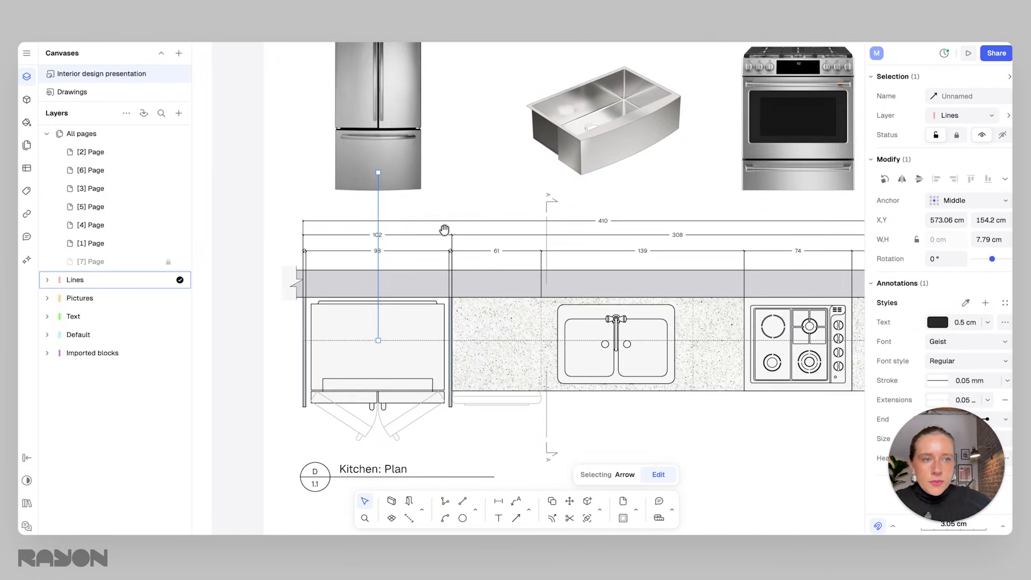
Set the refrigerator arrow's head size to 0.3 cm.
middle_drag(455, 224, 402, 244)
drag(950, 459, 805, 481)
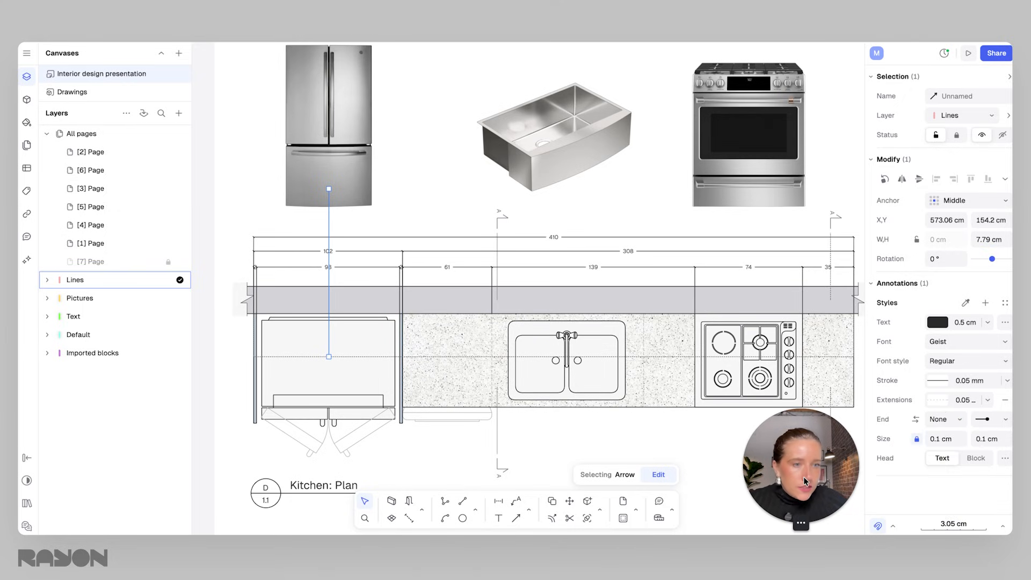
click(997, 439)
double_click(1002, 438)
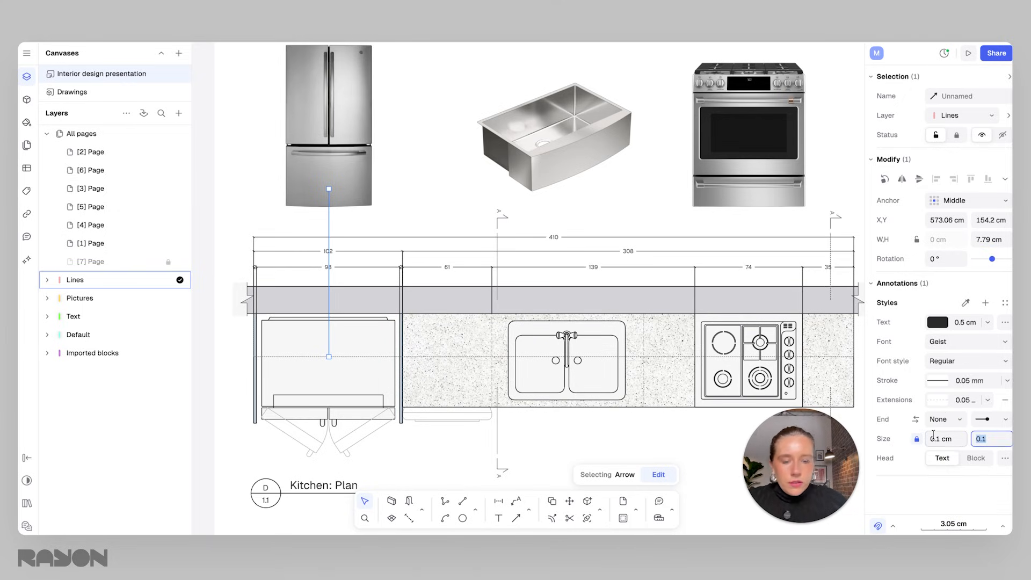
key(Return)
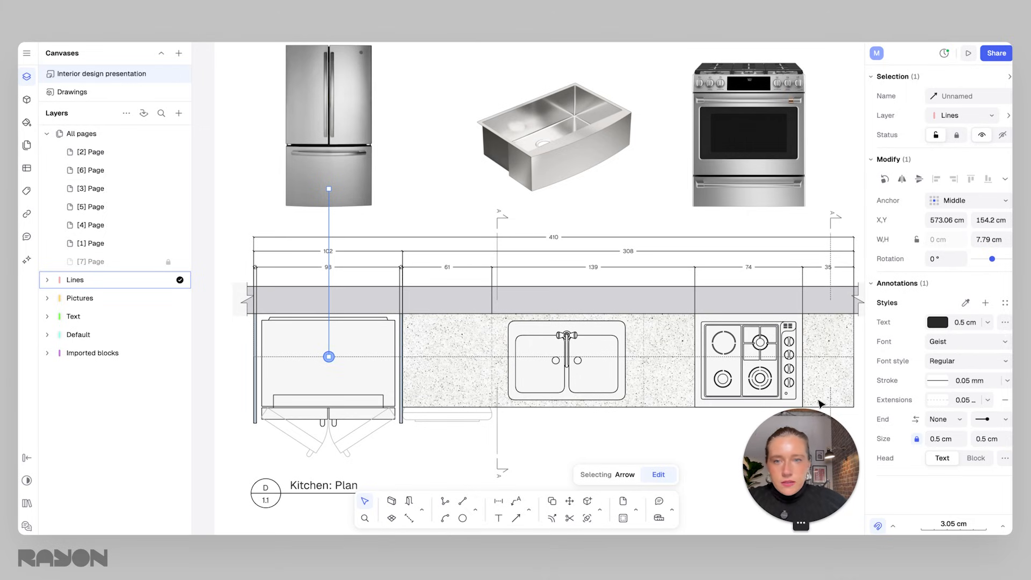
click(990, 439)
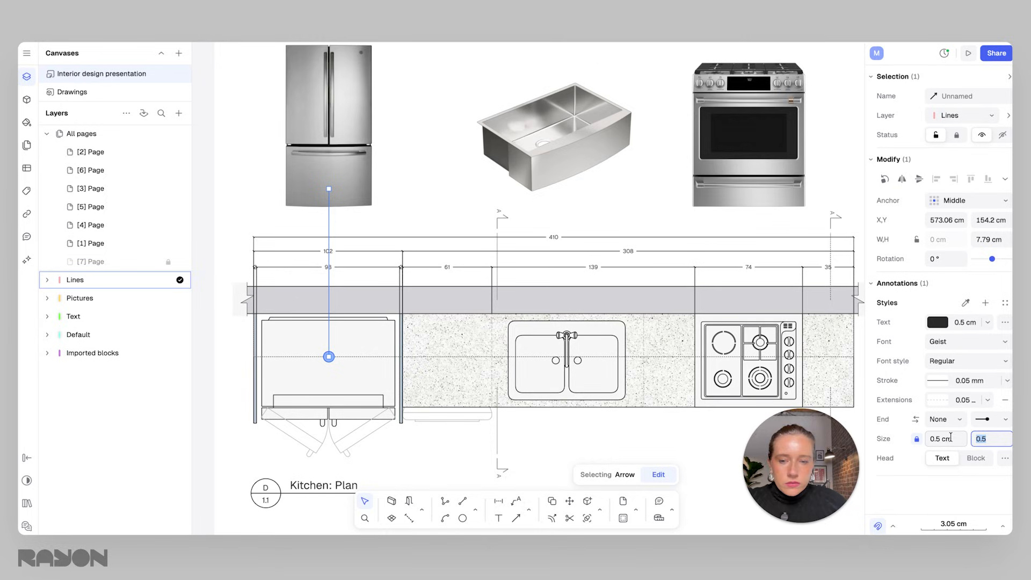
text(.3)
key(Return)
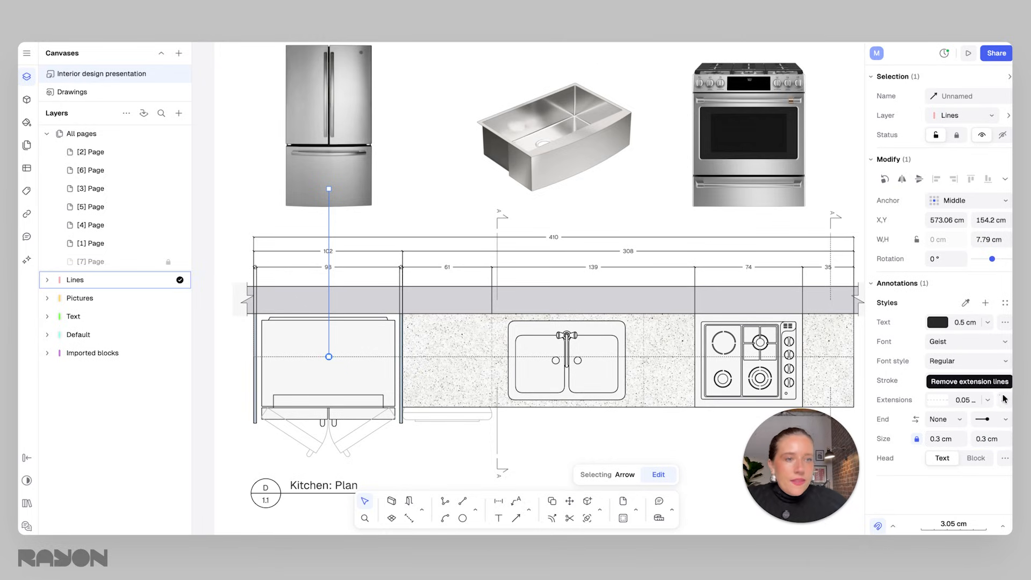
Set the arrow's stroke weight to 0.18 mm and its stroke colour to red FF0000.
click(1007, 380)
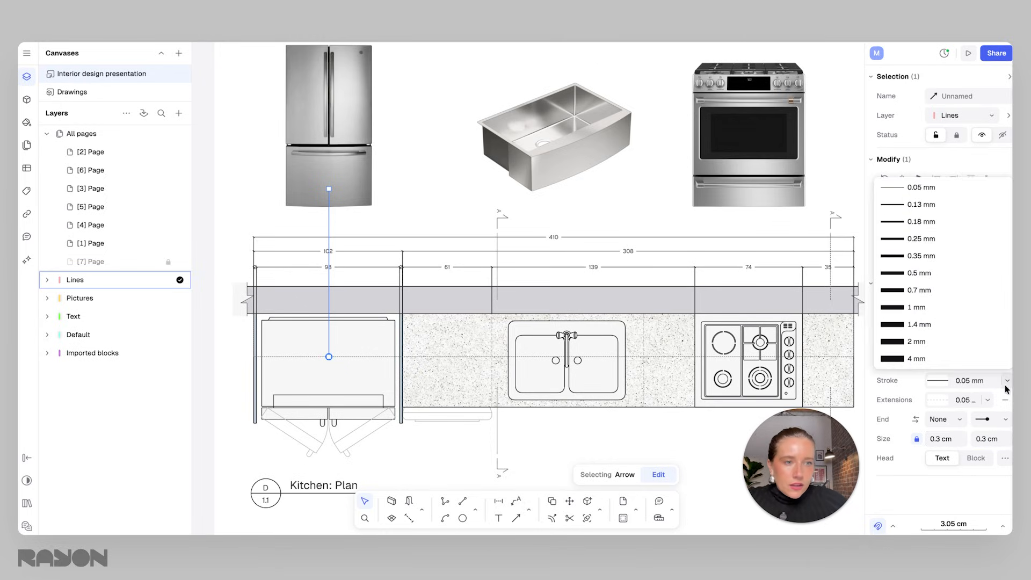
click(927, 226)
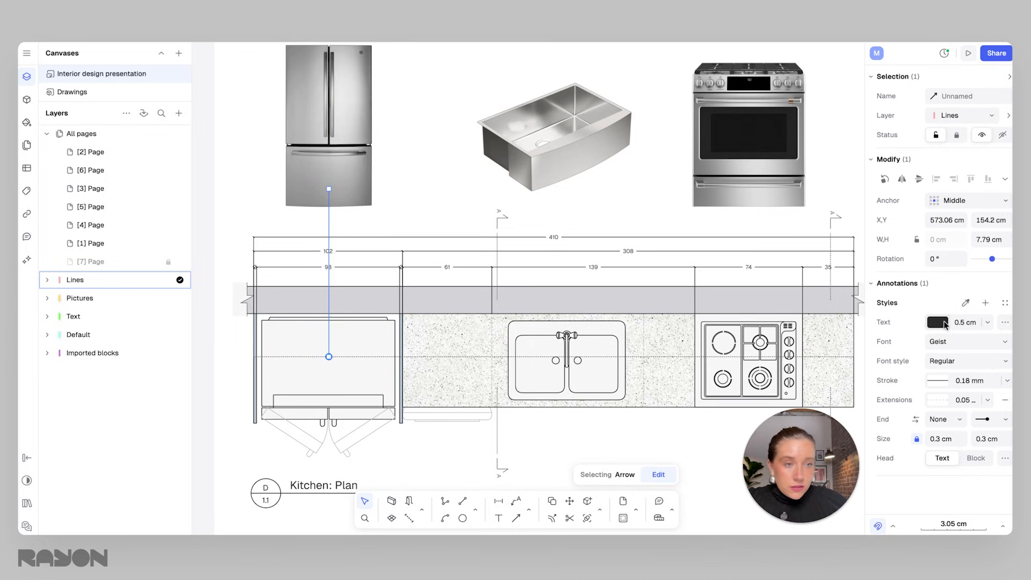
click(938, 382)
drag(782, 333, 874, 292)
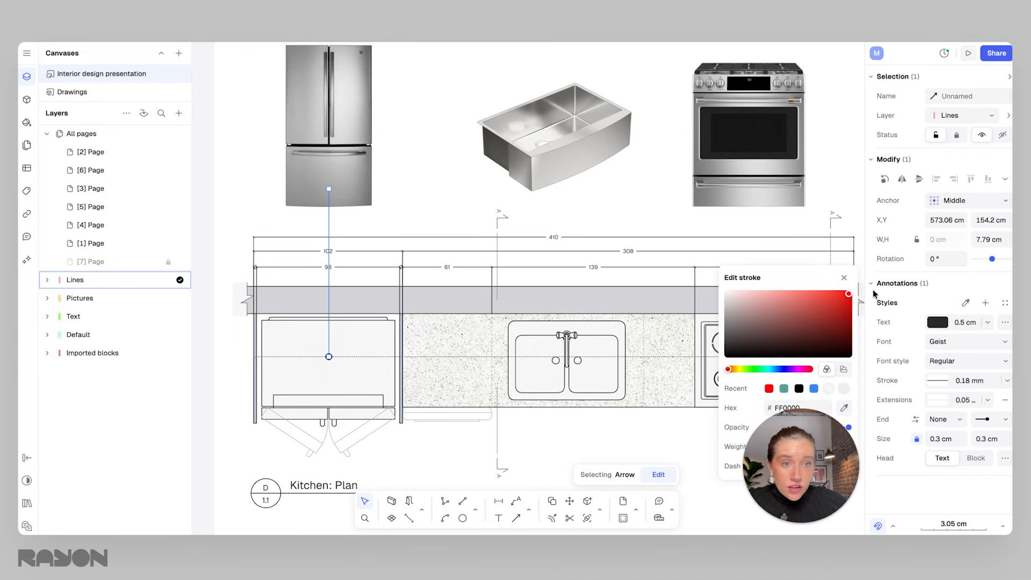
click(619, 214)
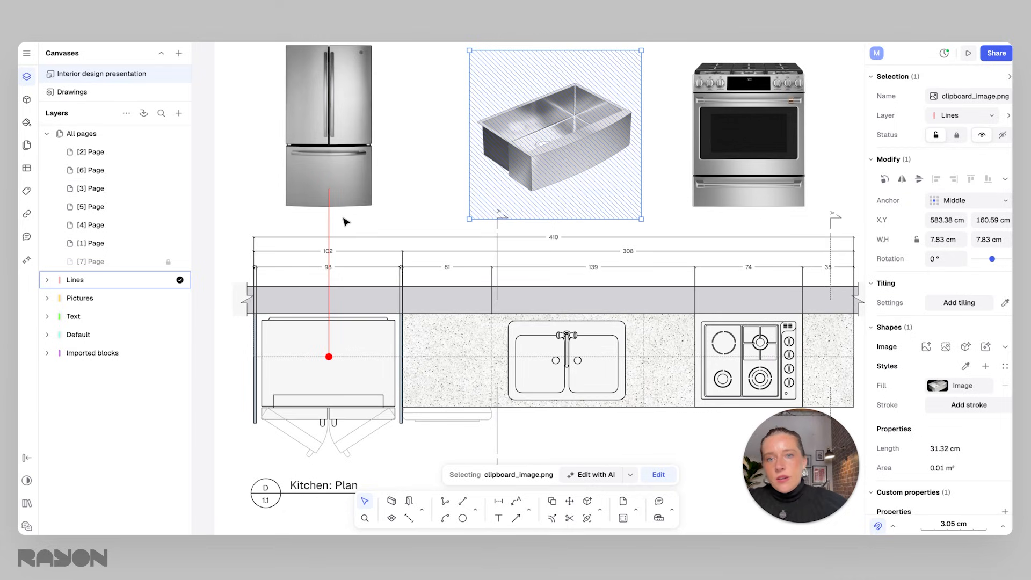
Duplicate the red arrow and place copies linking the sink and range images to their plan locations.
click(329, 338)
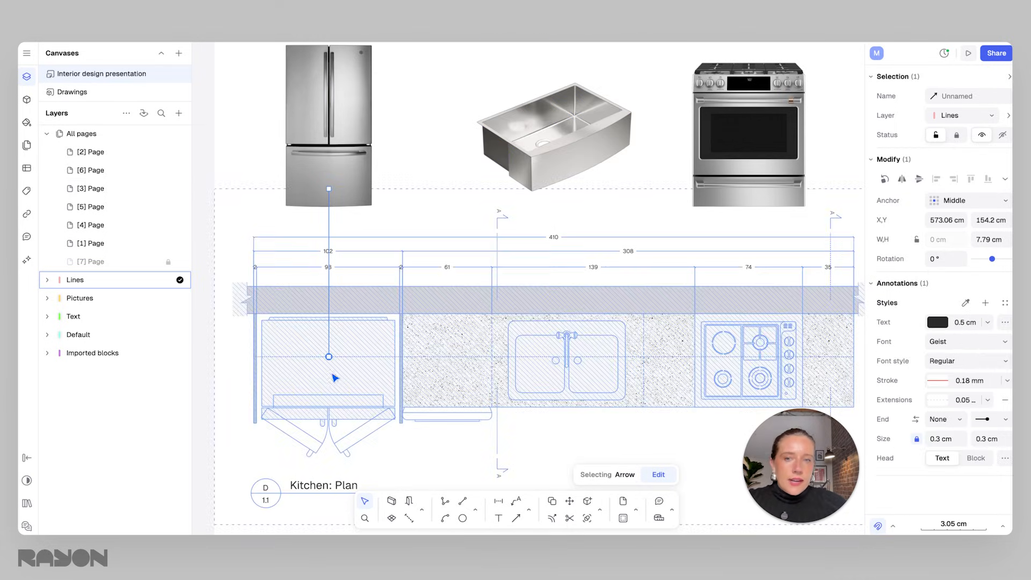
click(407, 205)
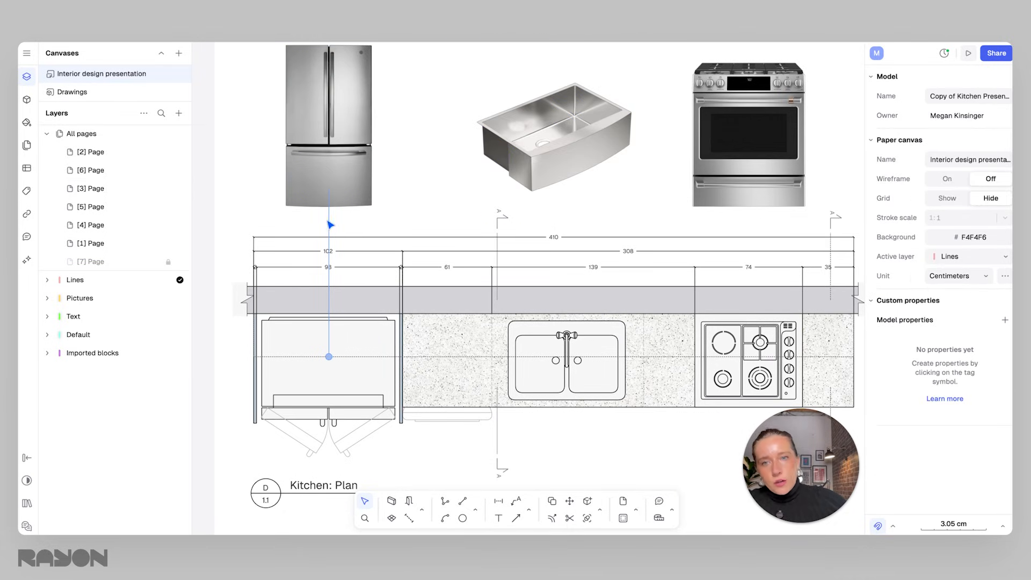
click(333, 218)
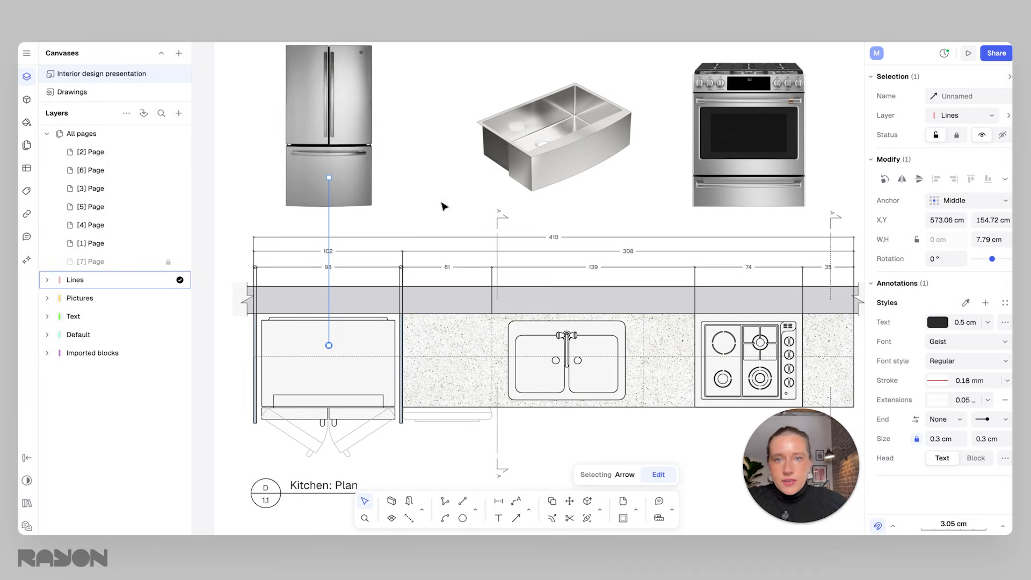
click(343, 216)
click(333, 220)
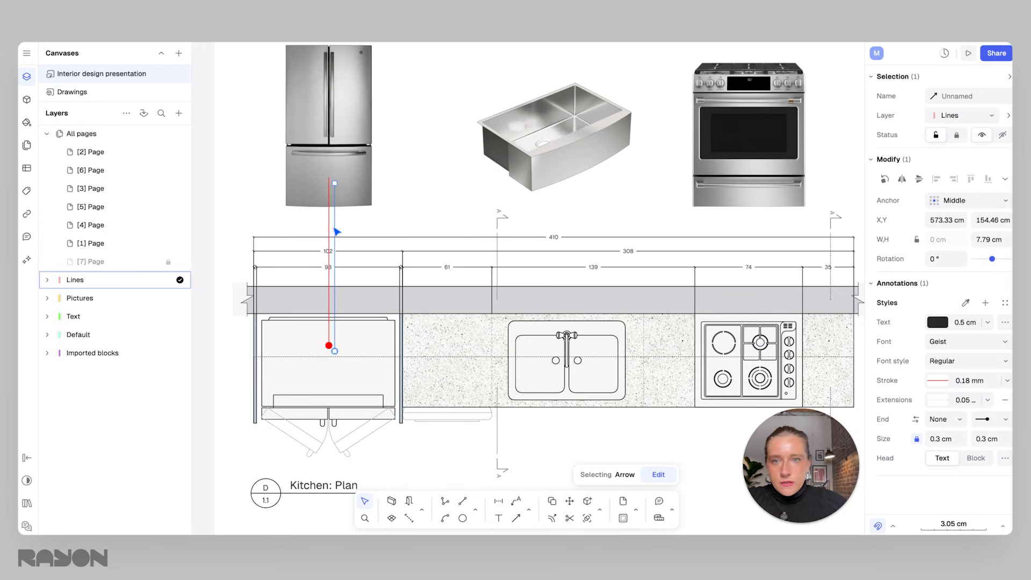
drag(341, 230, 723, 217)
click(550, 188)
click(538, 216)
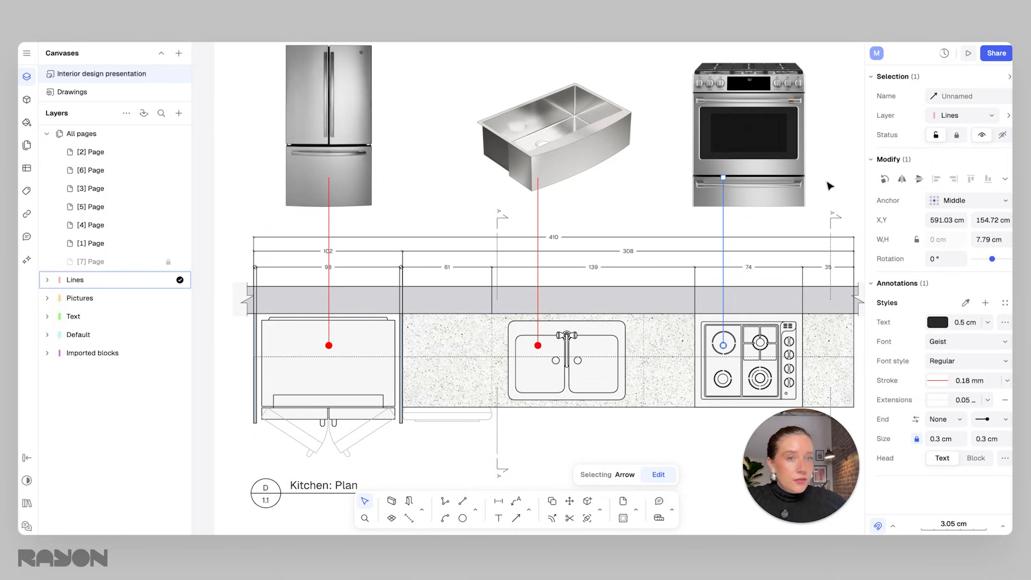
click(815, 212)
Move the three arrows below the appliance images in the Lines layer order.
ctrl+scroll(675, 264, down, 3)
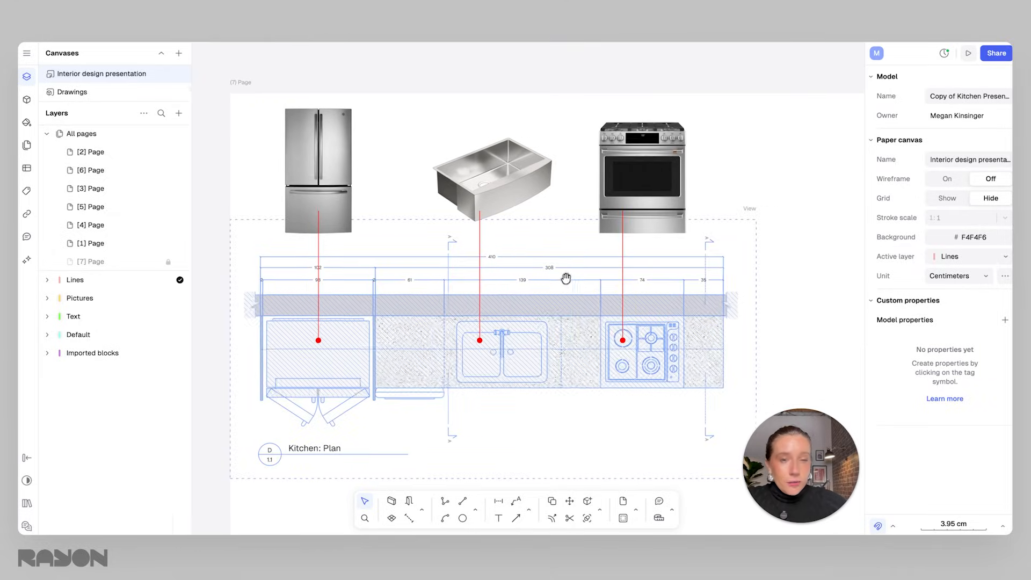
click(367, 252)
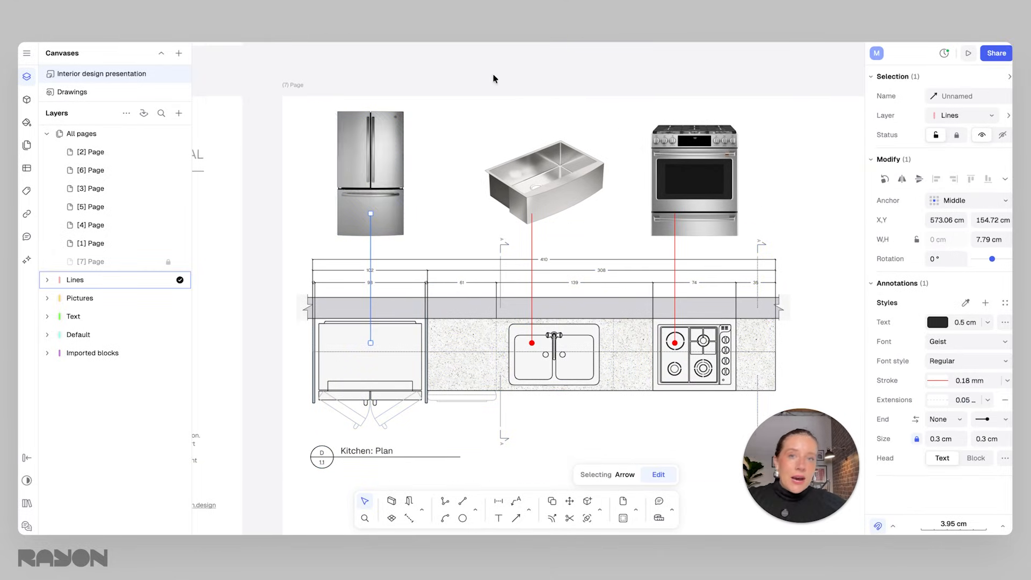
click(47, 279)
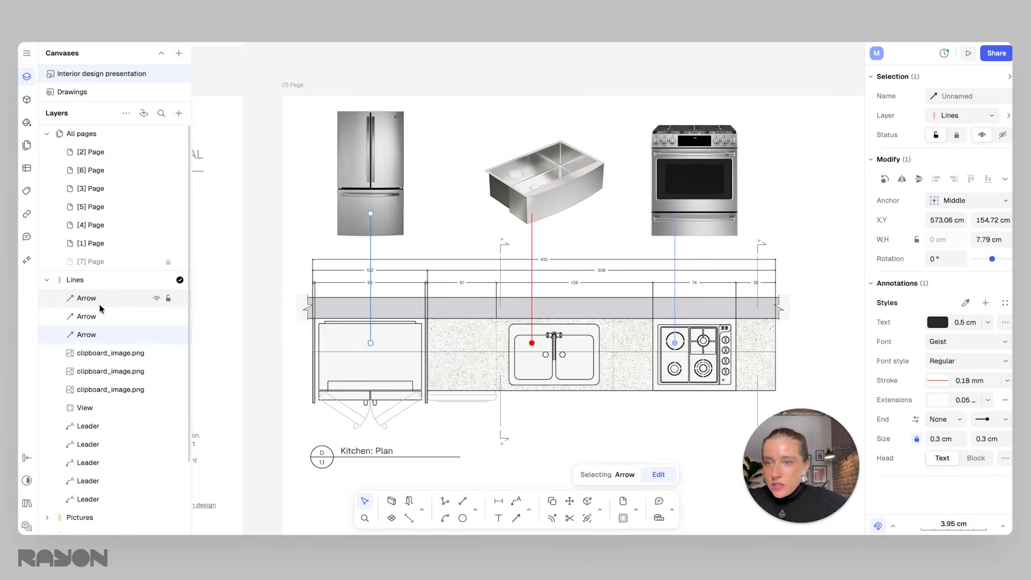
shift+click(109, 337)
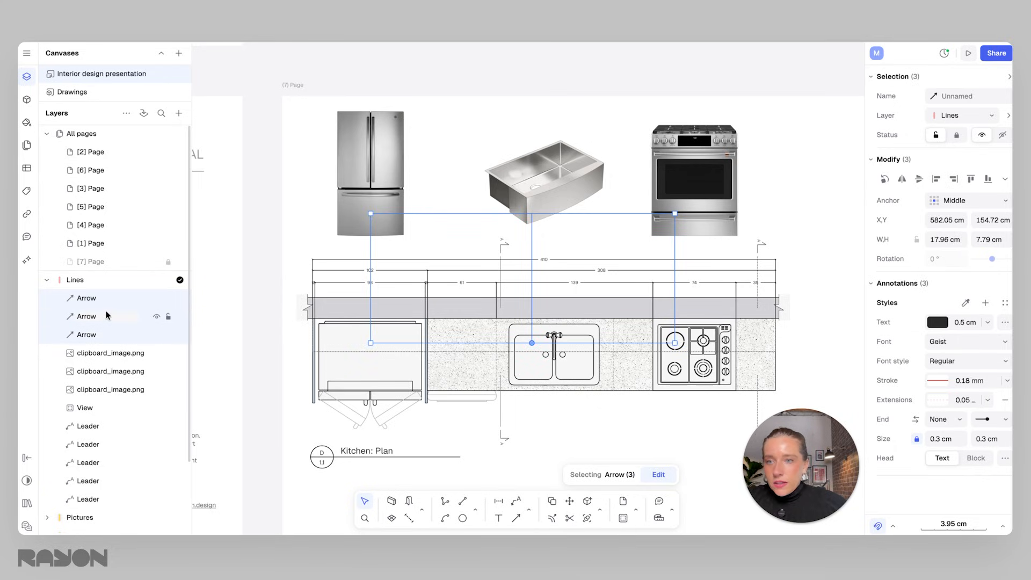
drag(97, 334, 99, 397)
click(807, 172)
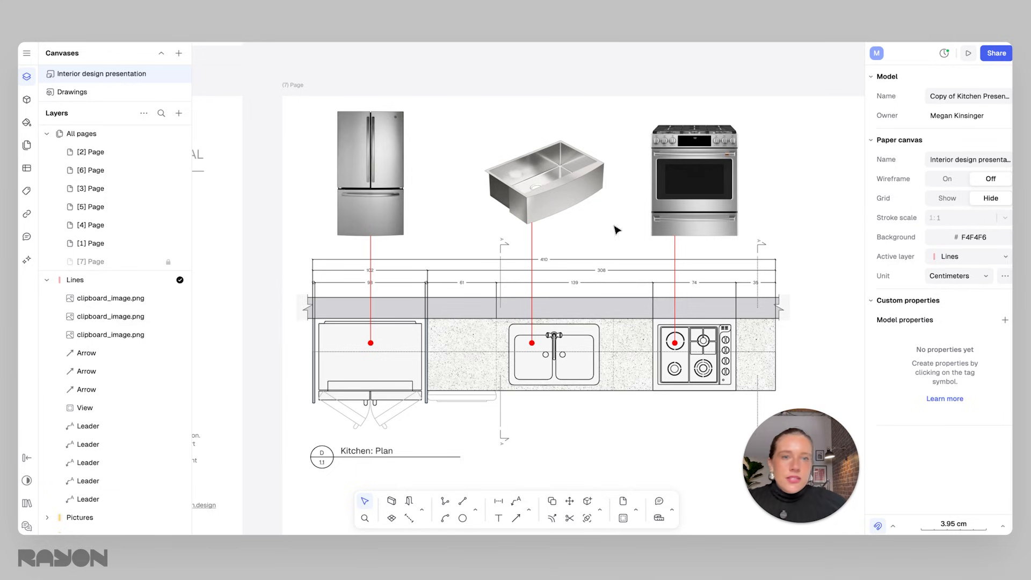
Review the presentation page with the appliance images and red arrows.
ctrl+scroll(616, 230, down, 3)
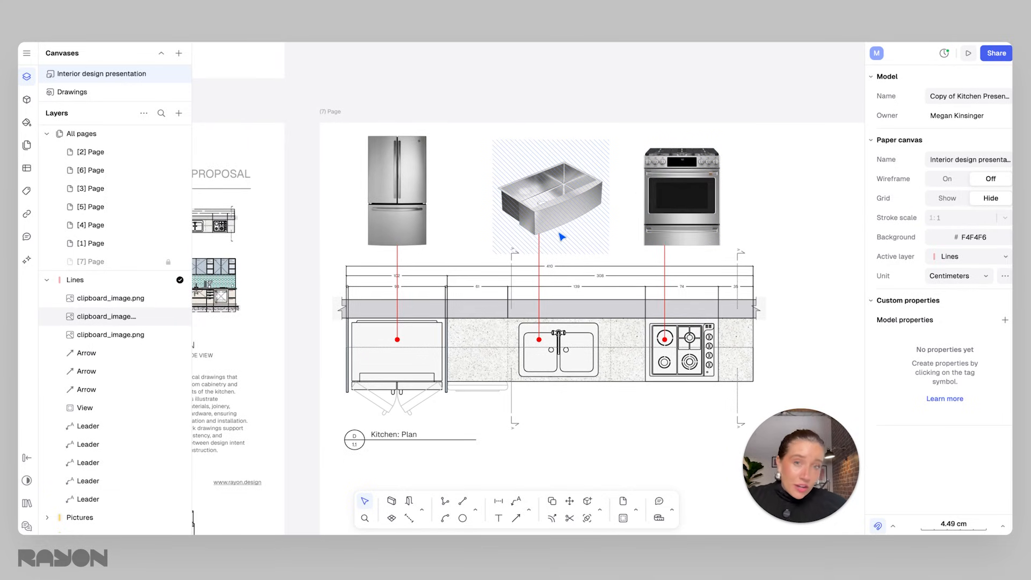
click(518, 154)
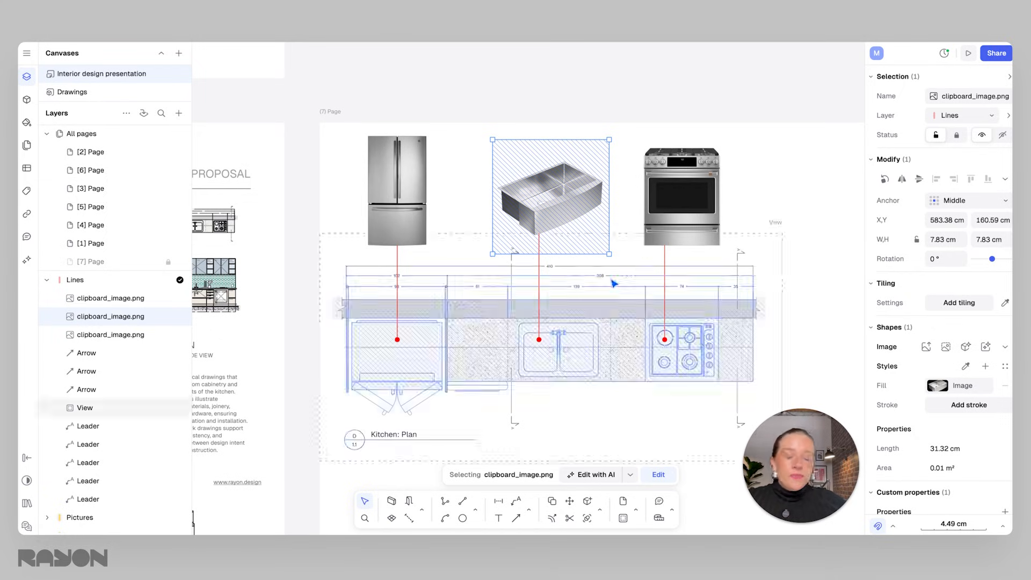
click(764, 170)
scroll(764, 170, down, 1)
middle_drag(756, 266, 651, 254)
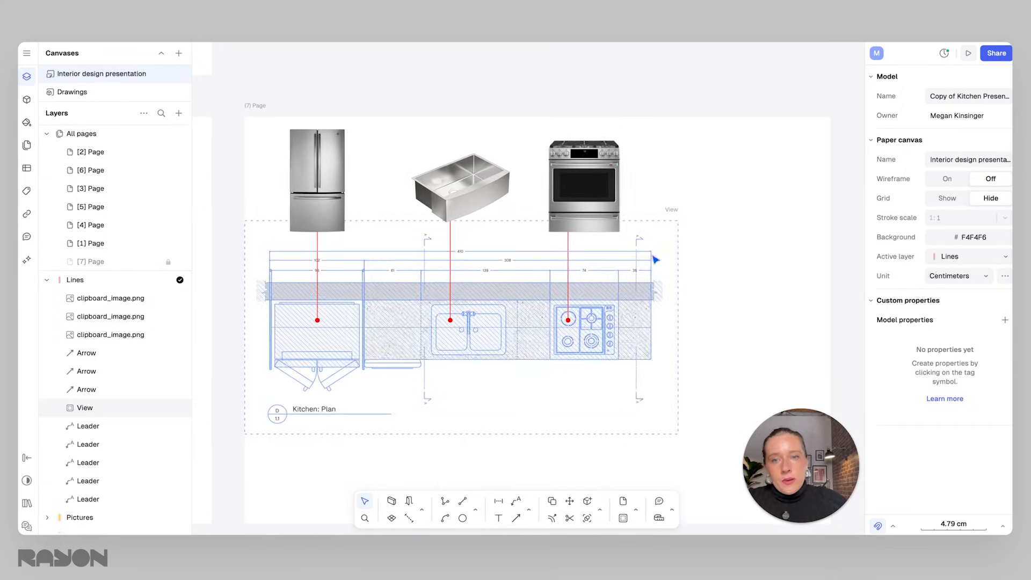
scroll(647, 252, down, 1)
middle_drag(699, 284, 695, 280)
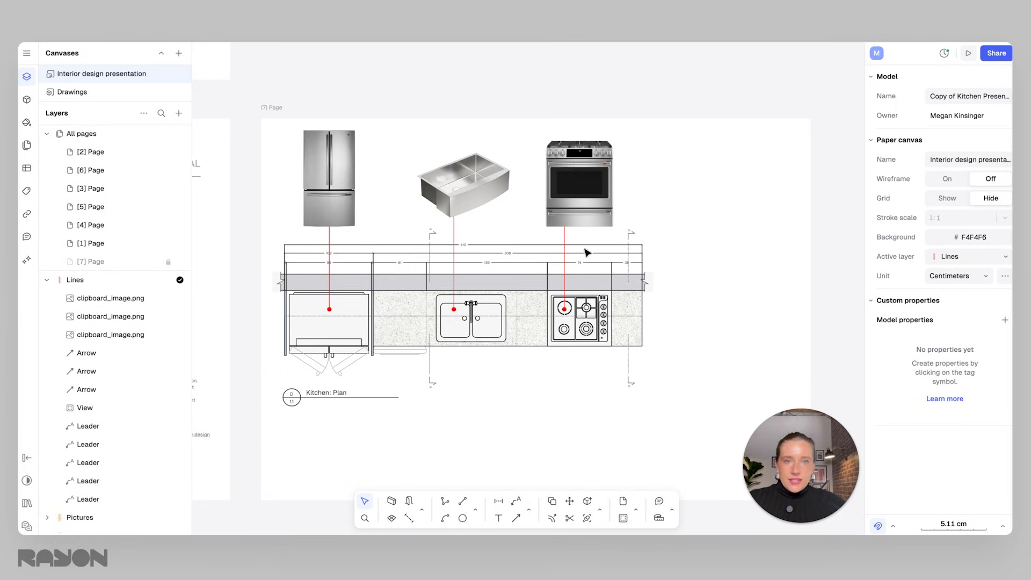
middle_drag(584, 249, 578, 251)
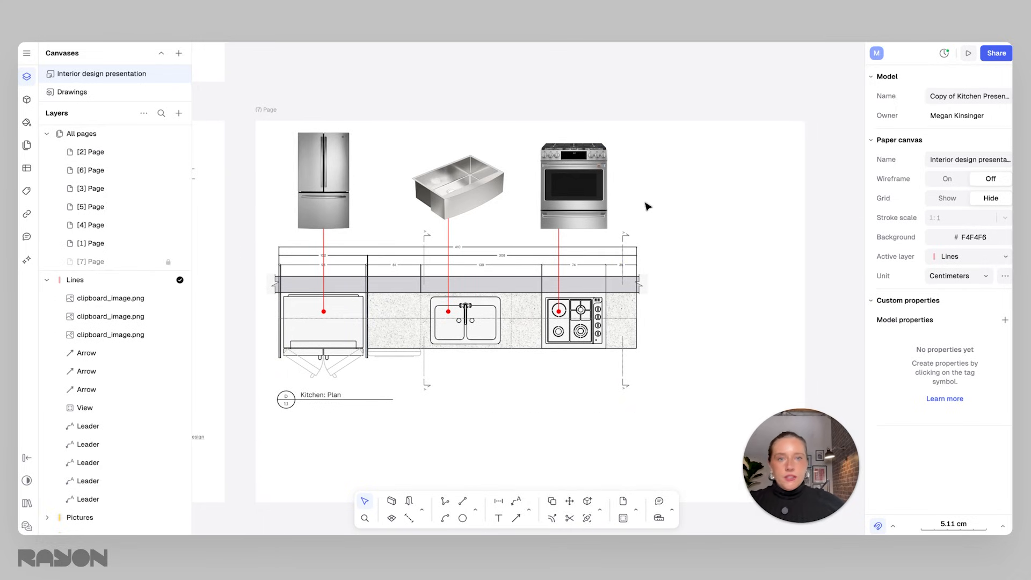
middle_drag(717, 221, 684, 228)
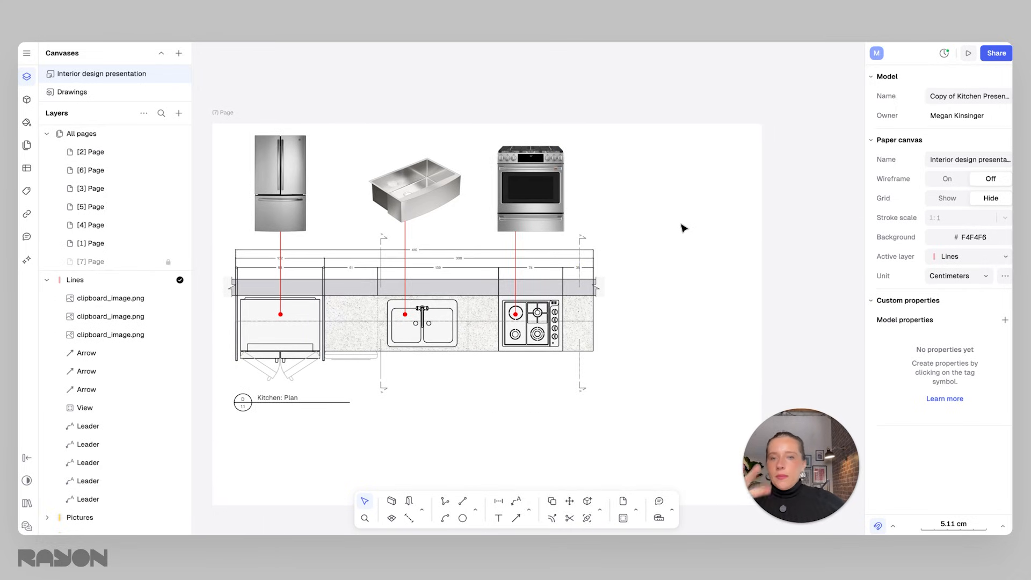
middle_drag(681, 281, 676, 255)
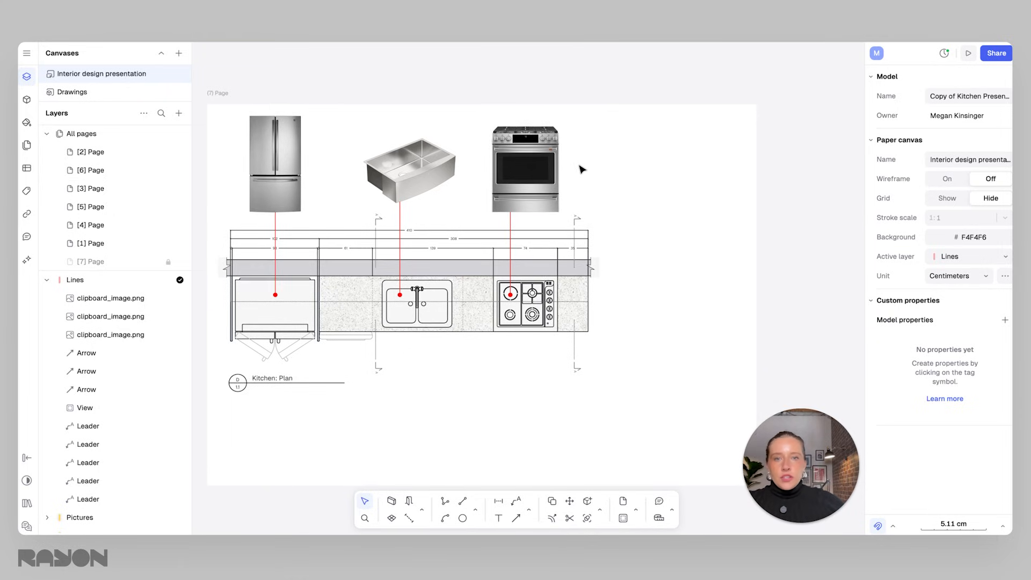
Open the AI chat and attach a capture of the kitchen presentation page area.
click(33, 261)
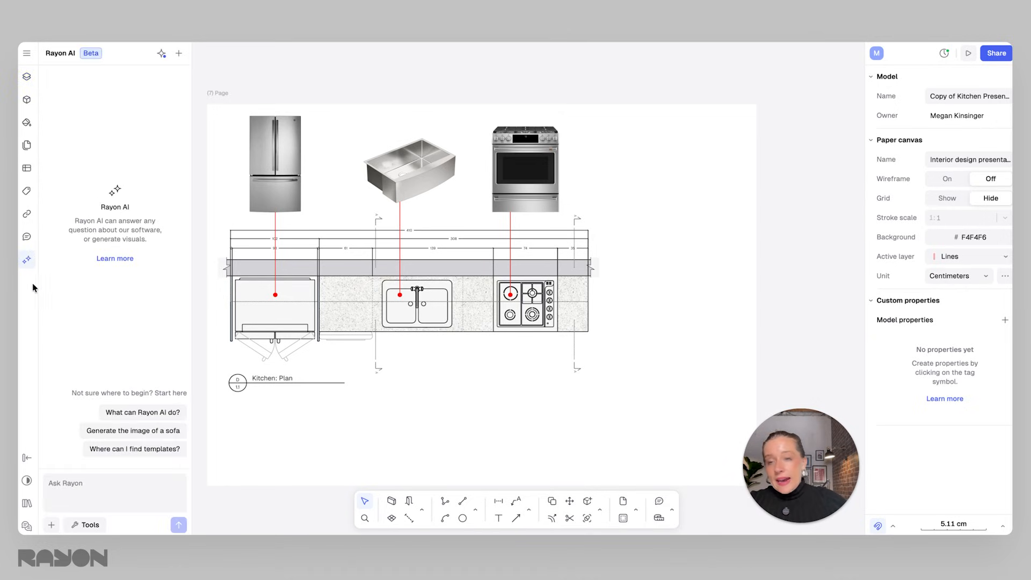
middle_drag(411, 321, 448, 335)
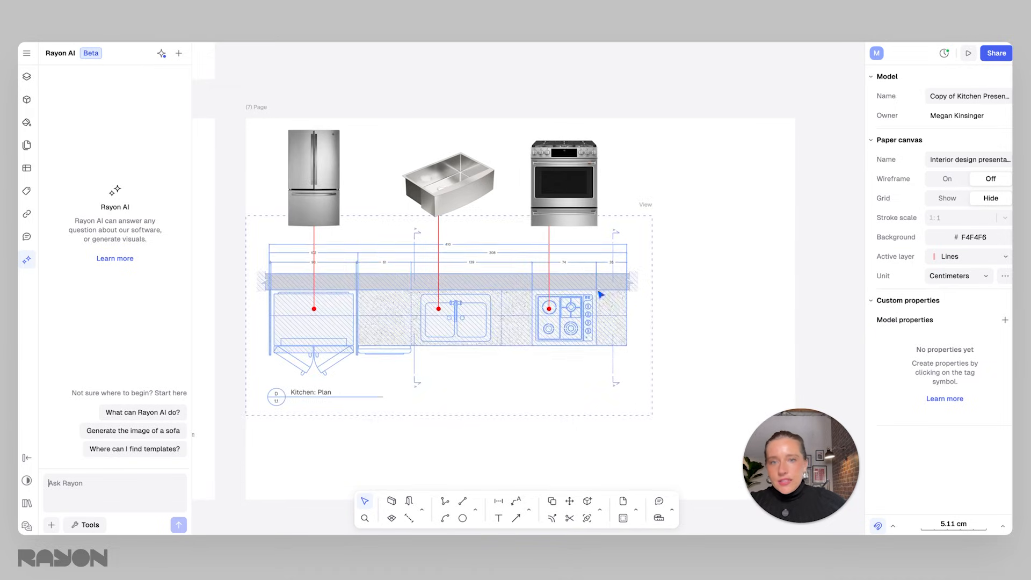
click(52, 529)
click(87, 505)
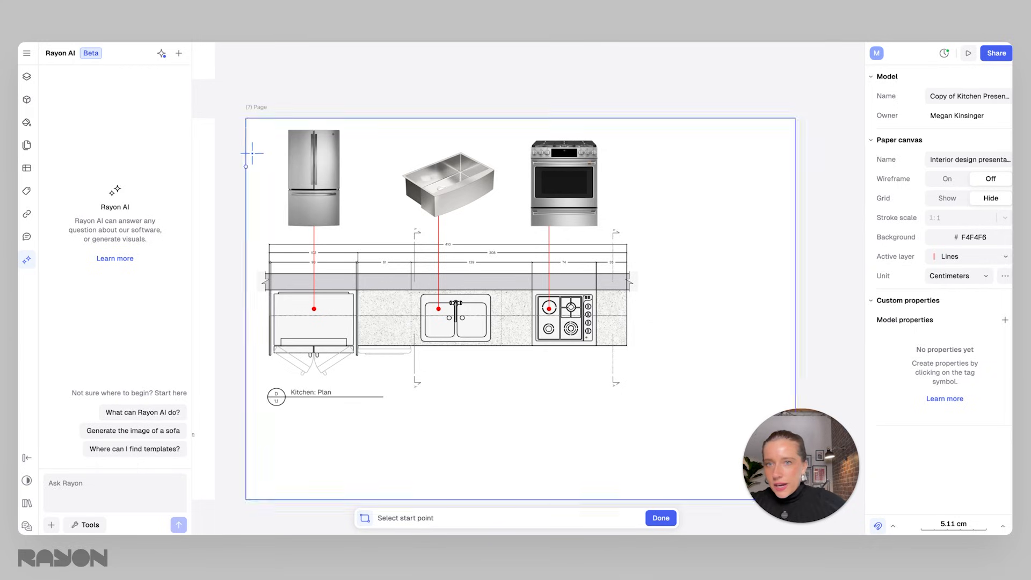
click(250, 119)
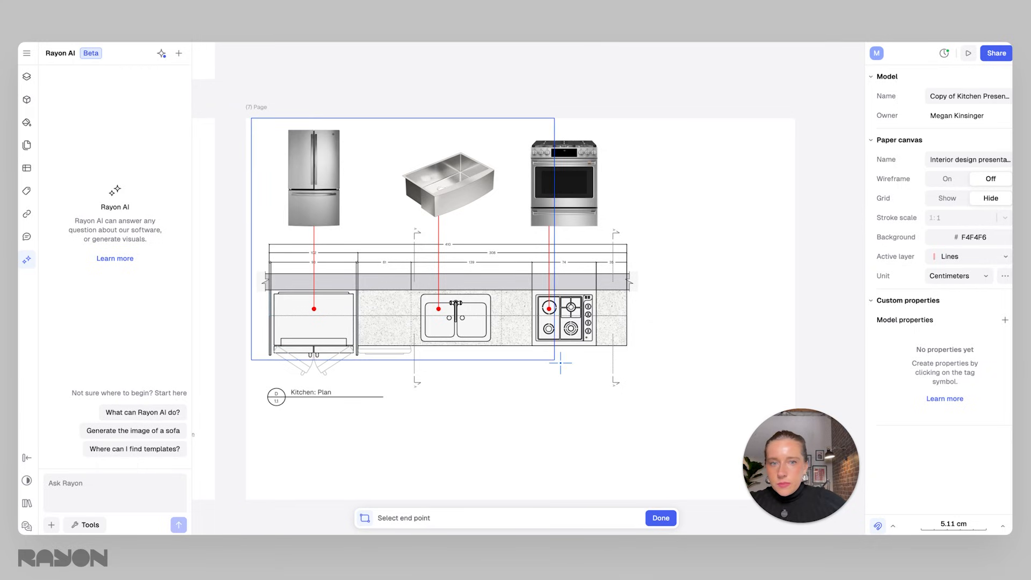
click(655, 413)
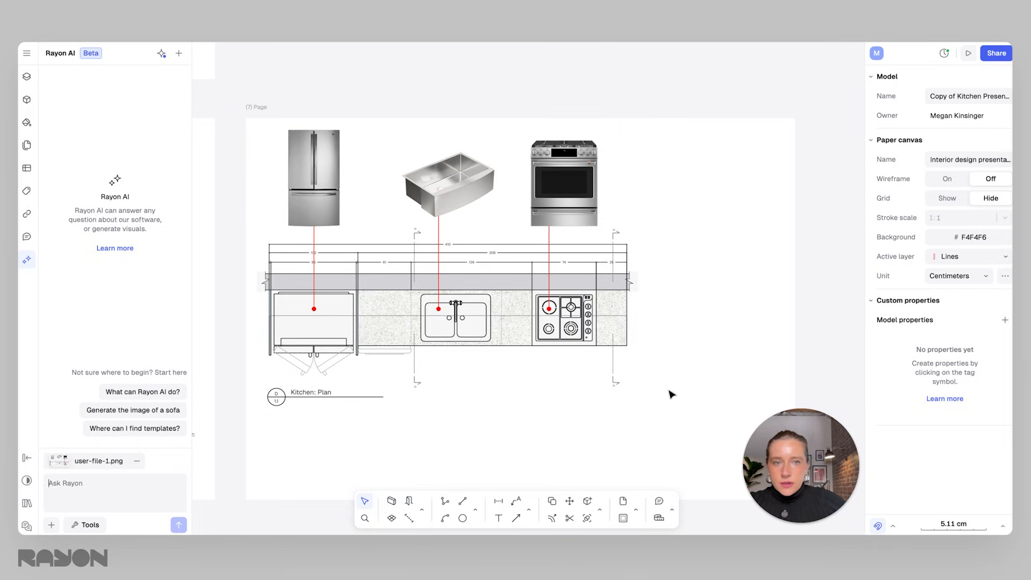
Run the Generate axonometry workflow on the attached page capture.
click(76, 482)
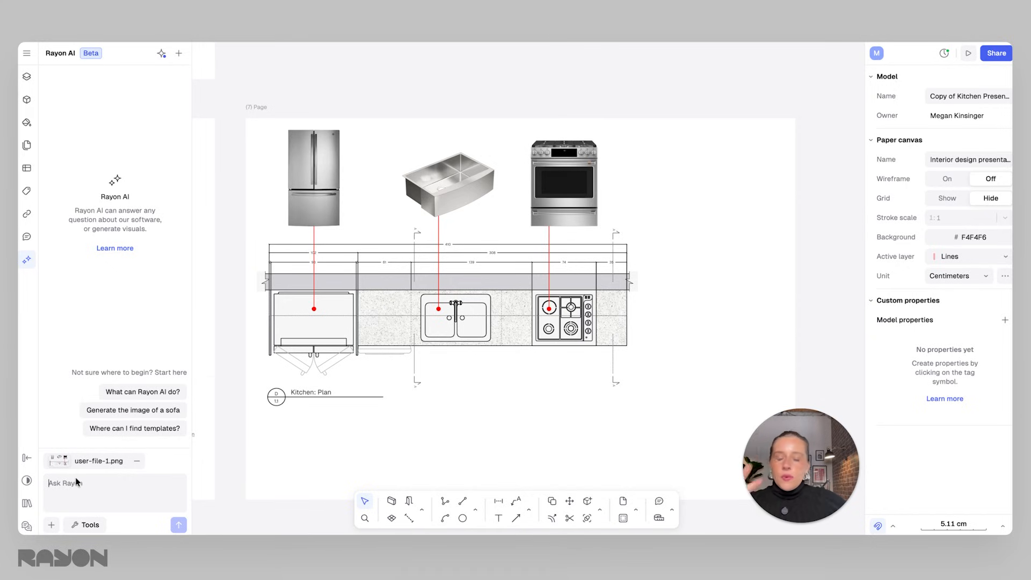
click(91, 526)
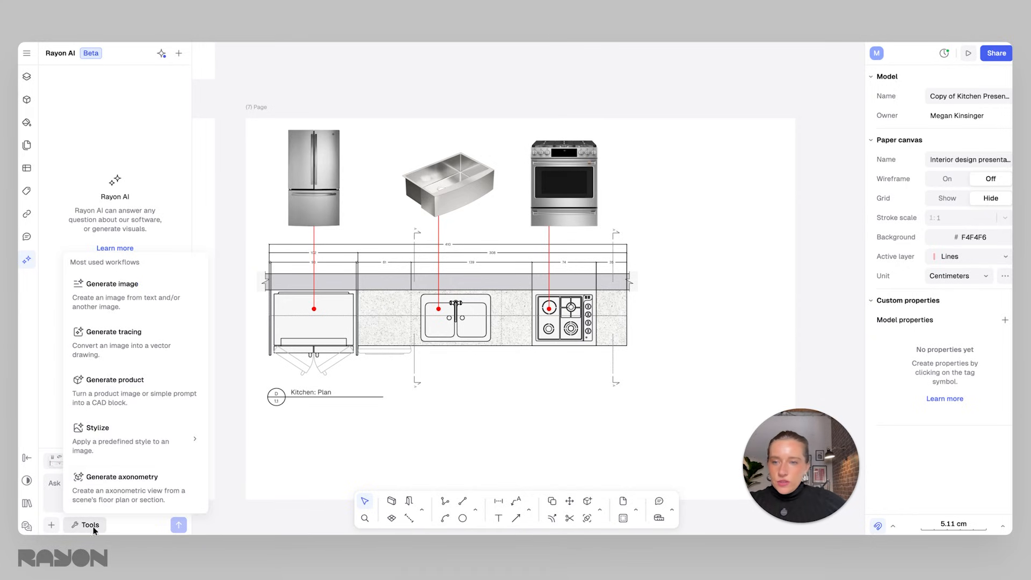
click(122, 478)
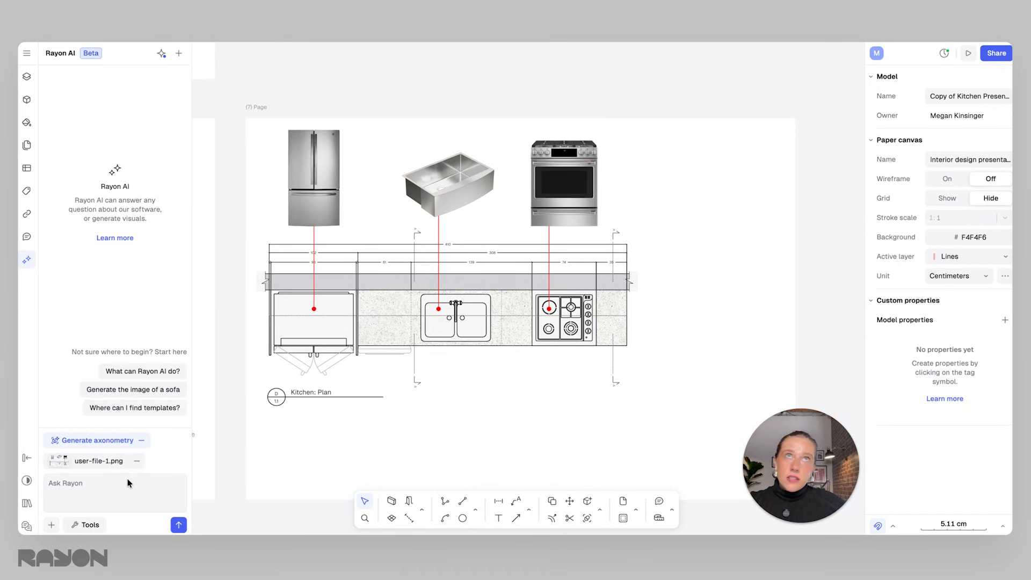
click(178, 526)
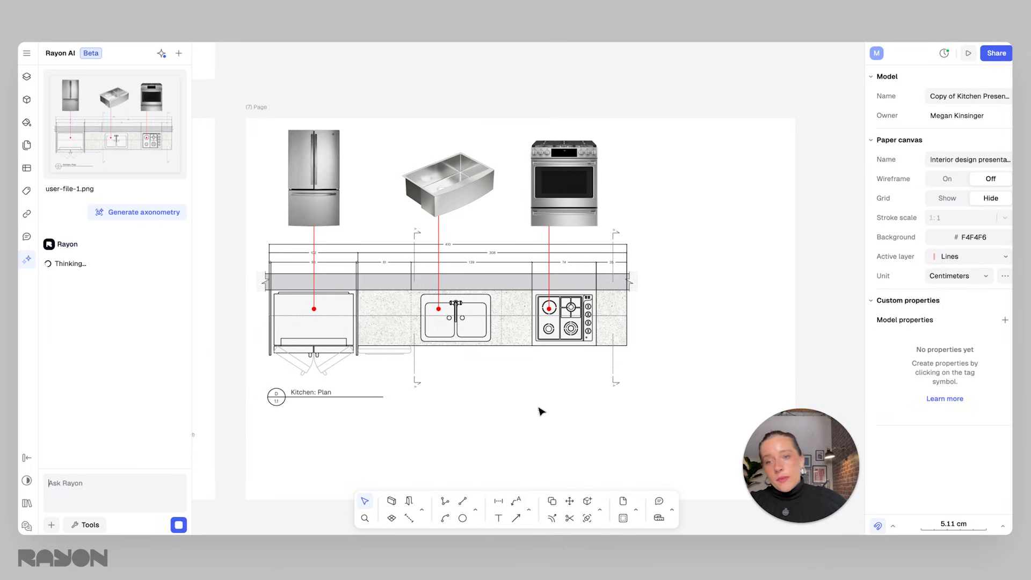
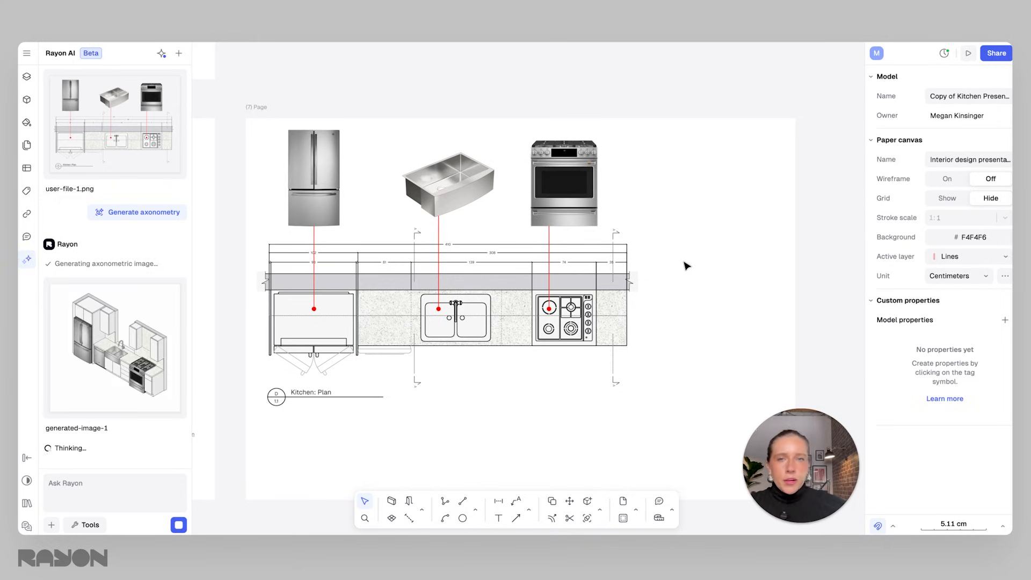
Preview the generated axonometric image, insert it on the page and scale it down to about 13.44 cm beside the plan.
mouse_move(114, 329)
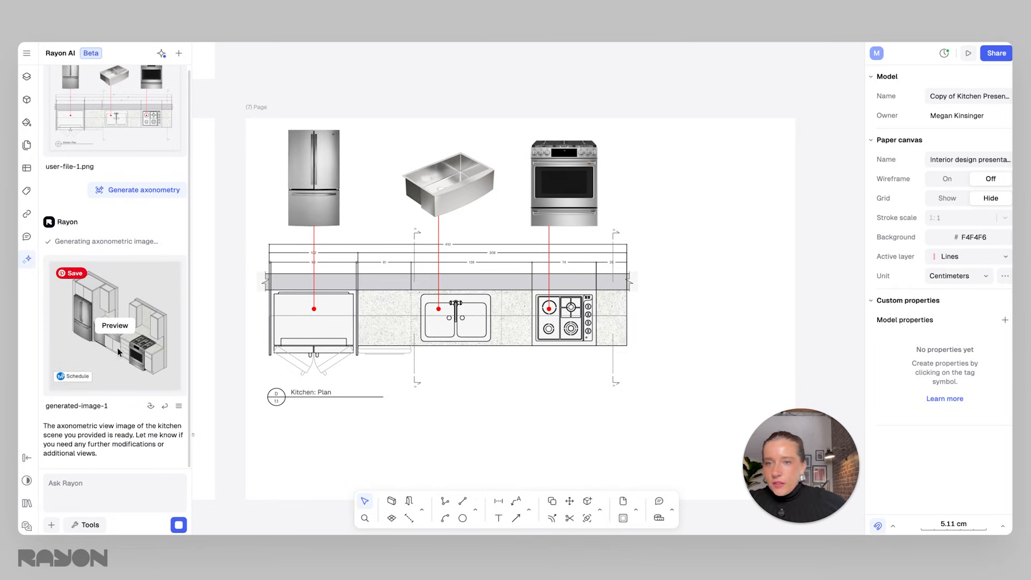
click(115, 326)
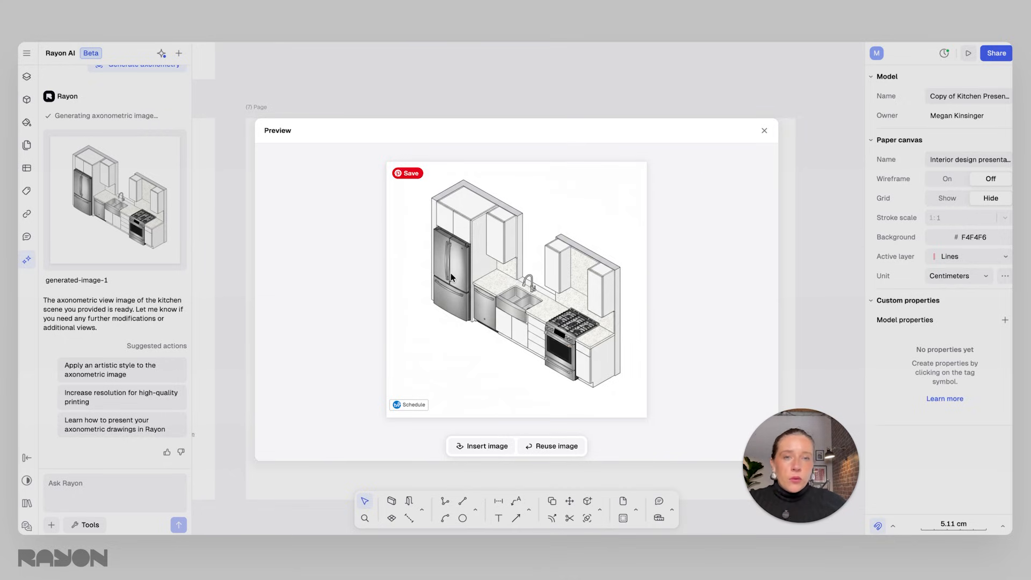
click(487, 446)
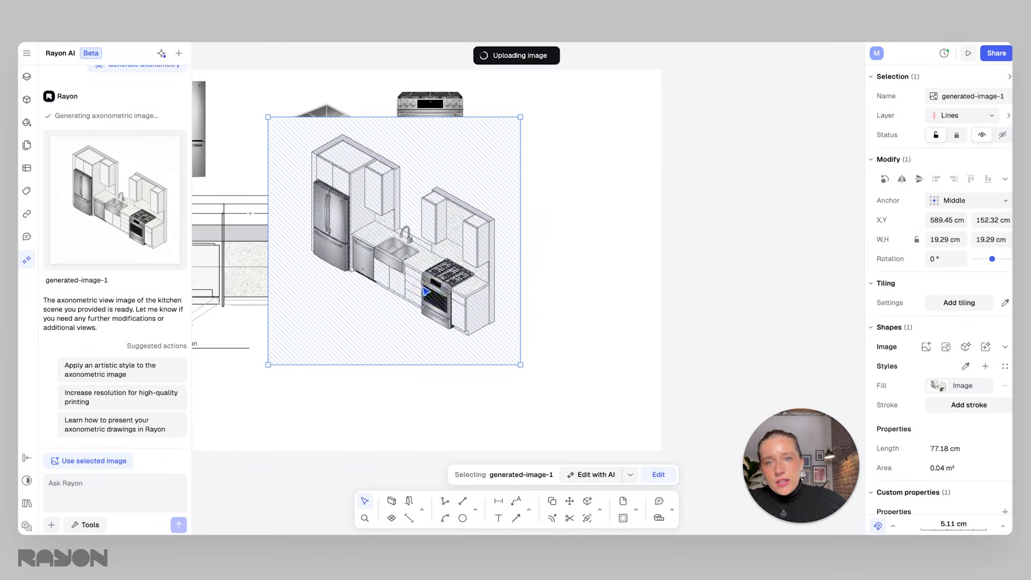
drag(385, 185, 467, 253)
drag(528, 319, 541, 342)
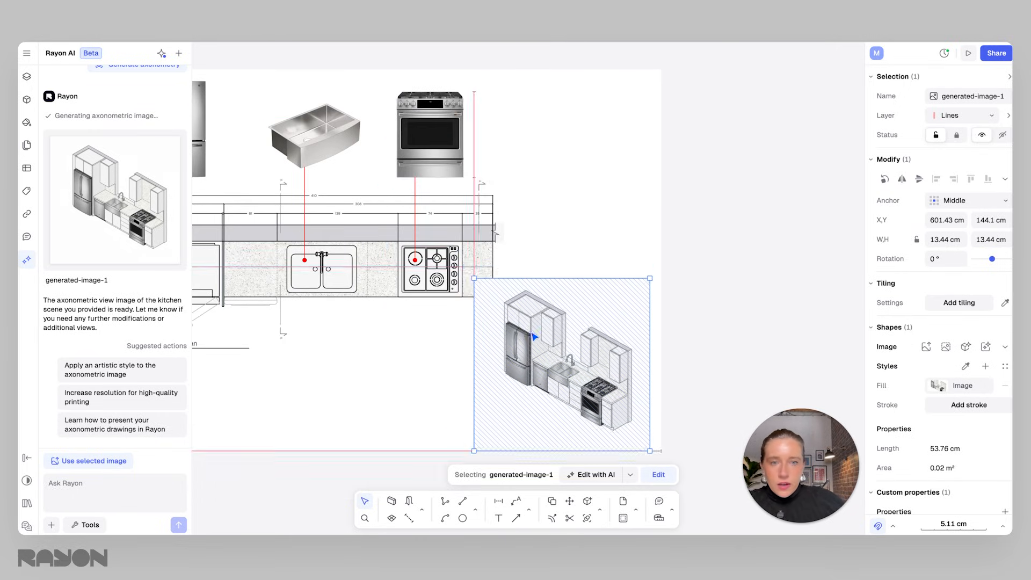
Remove the background from the inserted axonometric image and confirm the edit.
click(630, 475)
click(675, 334)
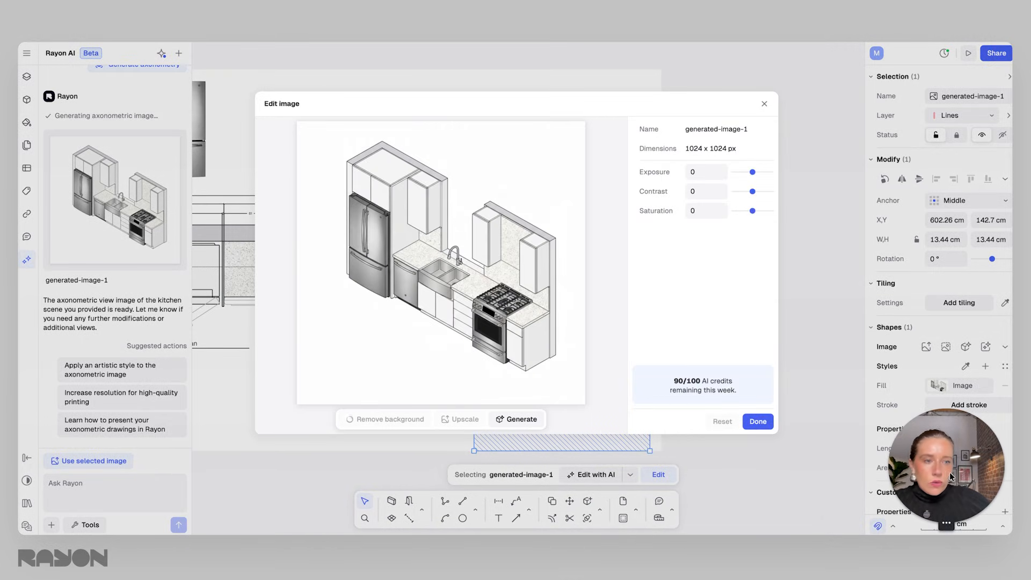
click(758, 421)
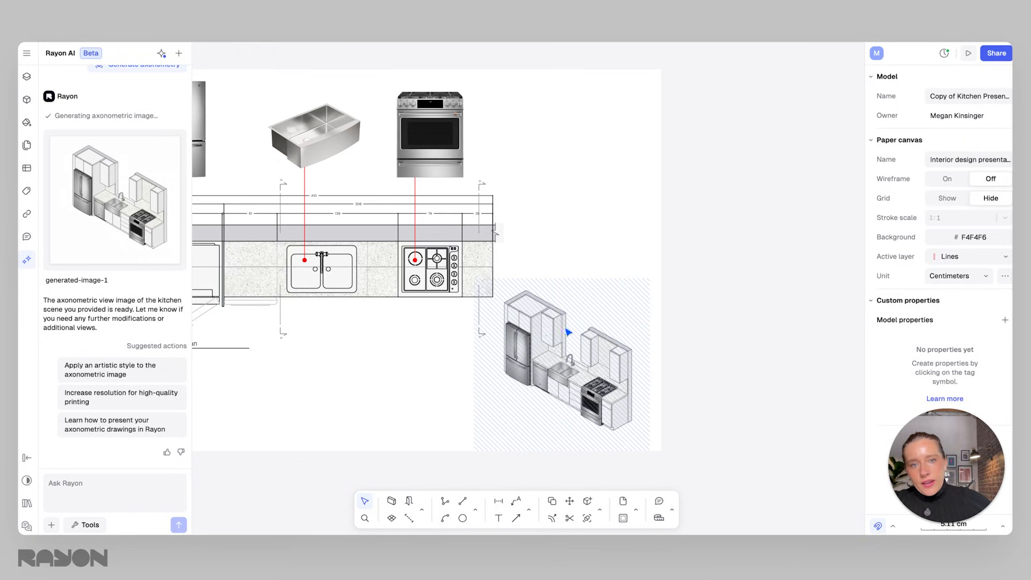
Nudge the axonometric image into place beside the plan and resize it to about 12.97 cm square.
ctrl+scroll(673, 390, down, 5)
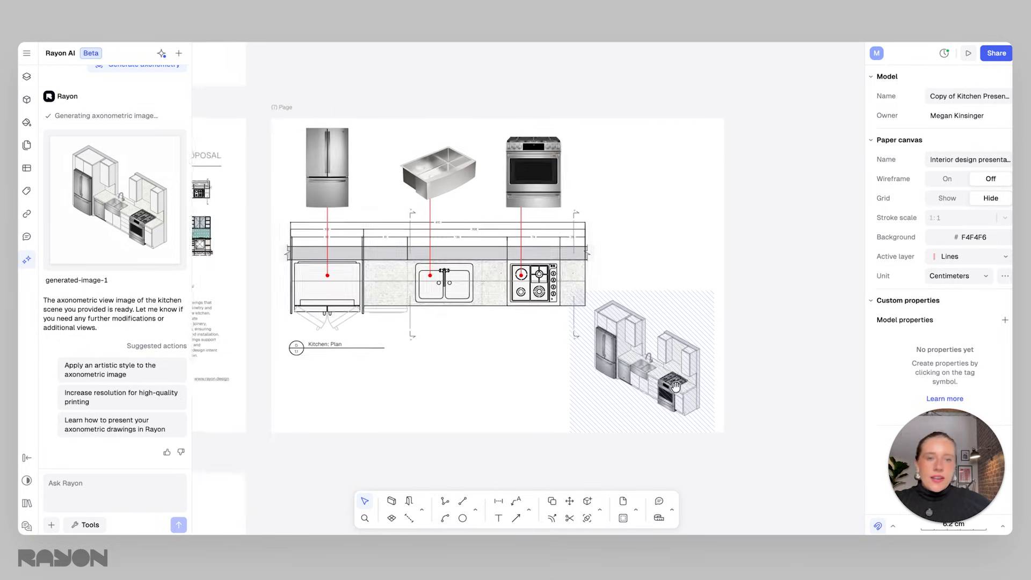
drag(692, 382, 706, 382)
click(792, 336)
click(692, 385)
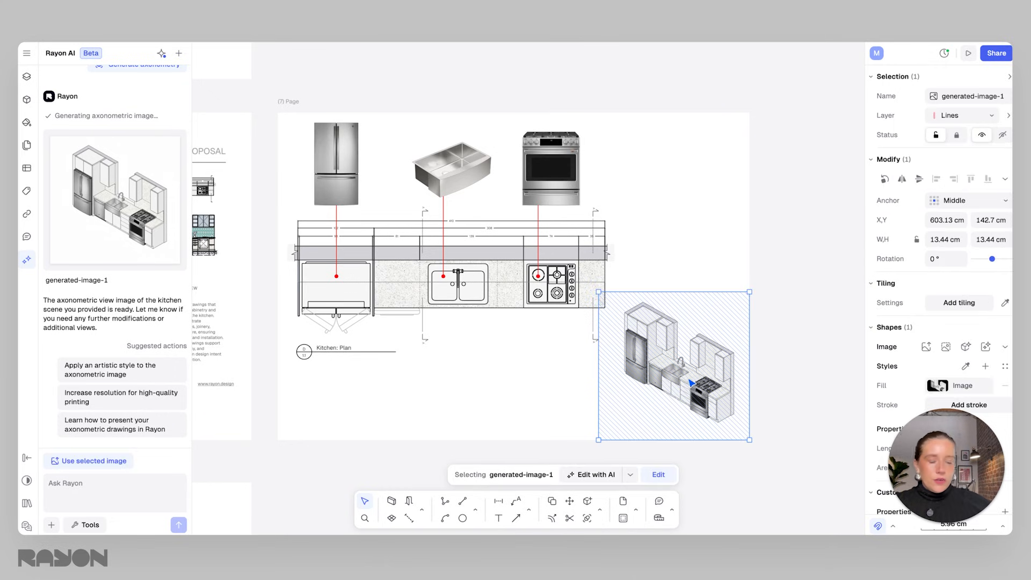
click(85, 524)
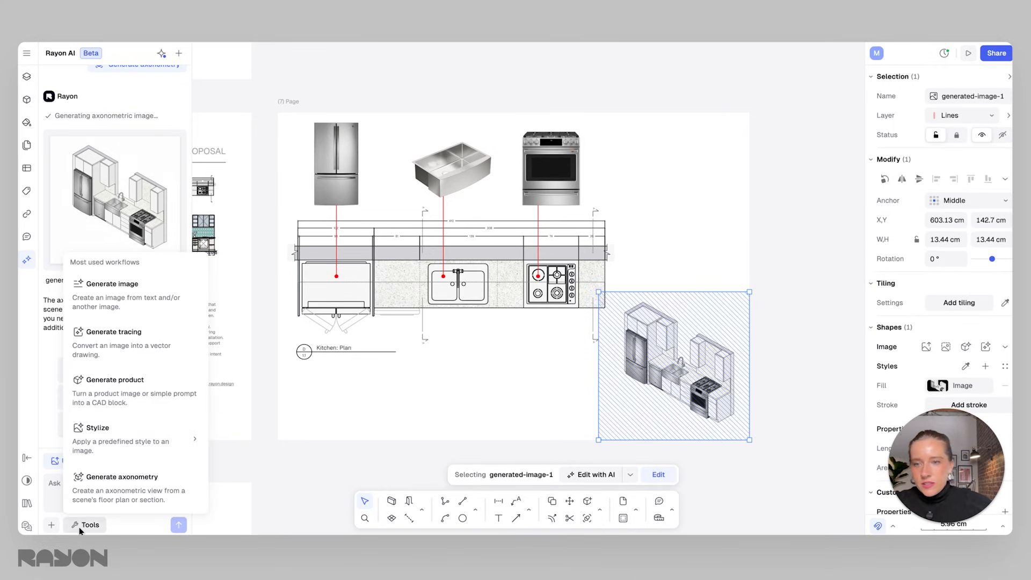
mouse_move(117, 451)
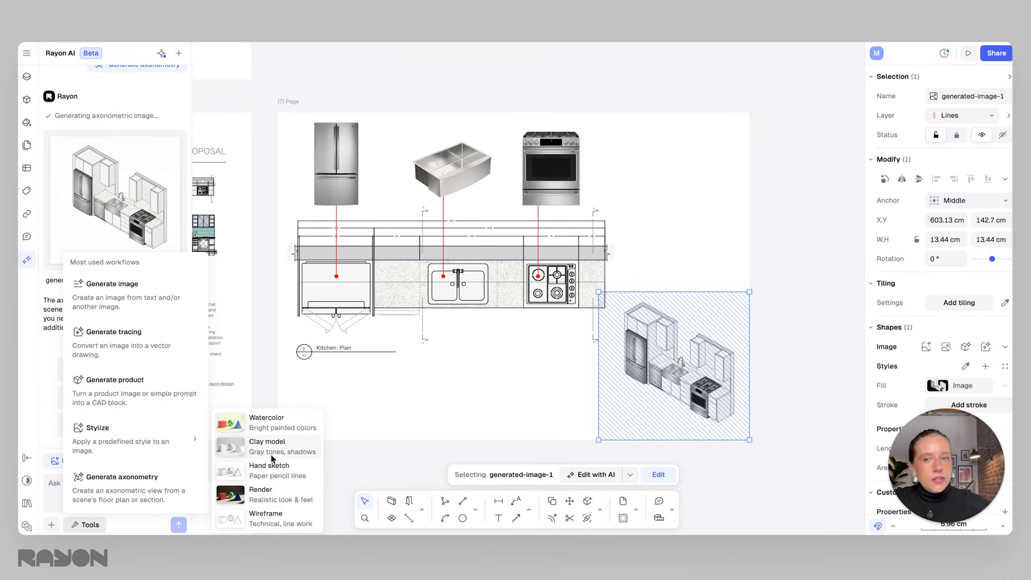
click(713, 237)
scroll(712, 236, up, 1)
mouse_move(594, 293)
mouse_down()
mouse_move(588, 287)
mouse_move(599, 299)
mouse_up()
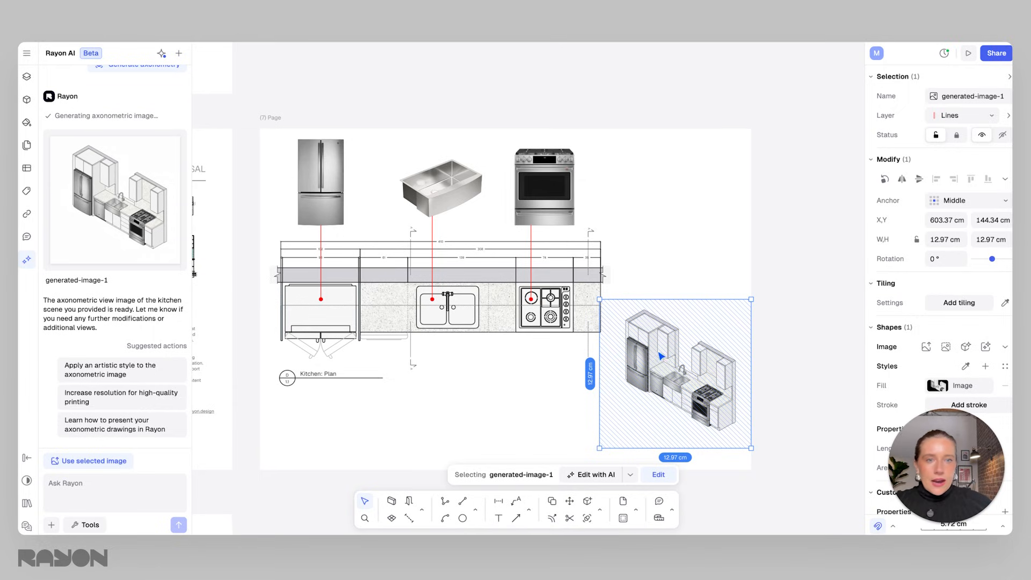
click(793, 368)
click(696, 366)
Run the Stylize > Render workflow in the AI chat on the selected axonometric image.
click(95, 521)
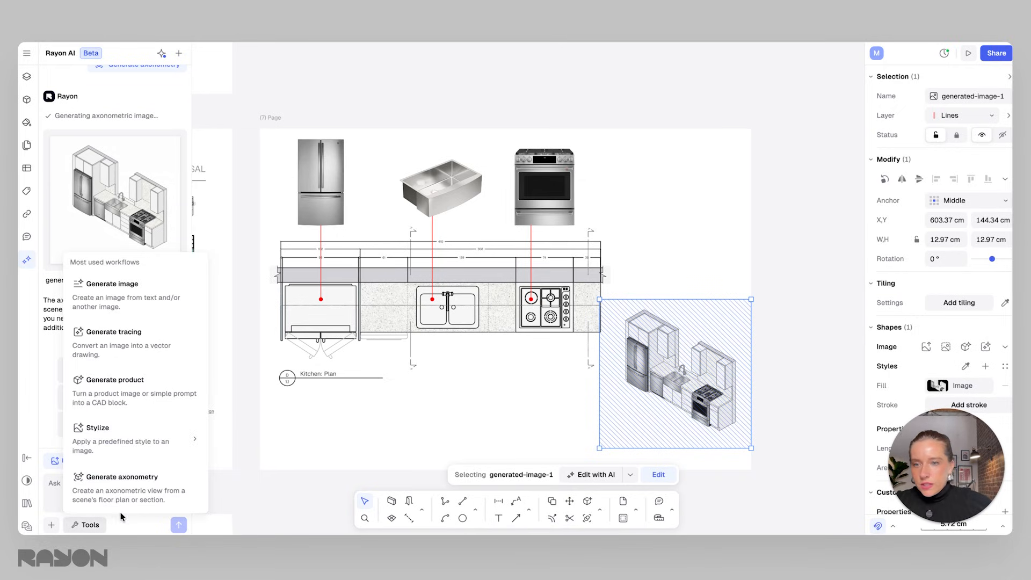
mouse_move(145, 441)
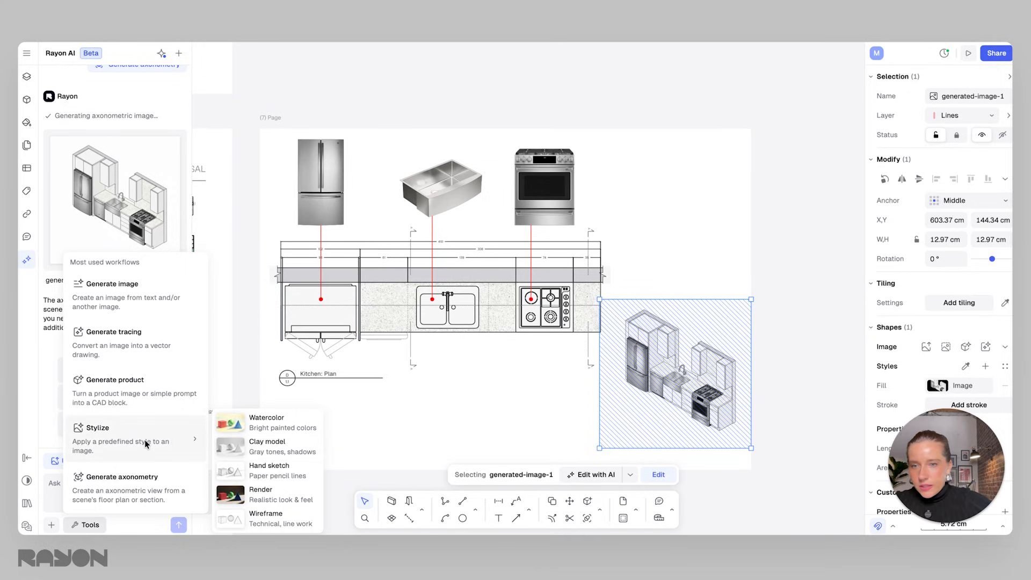
click(290, 501)
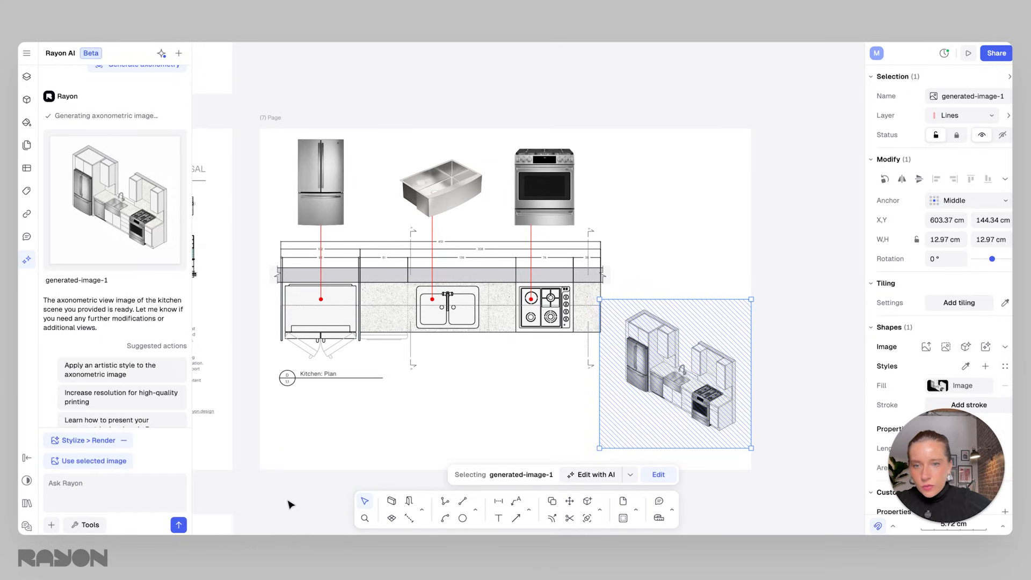
click(90, 461)
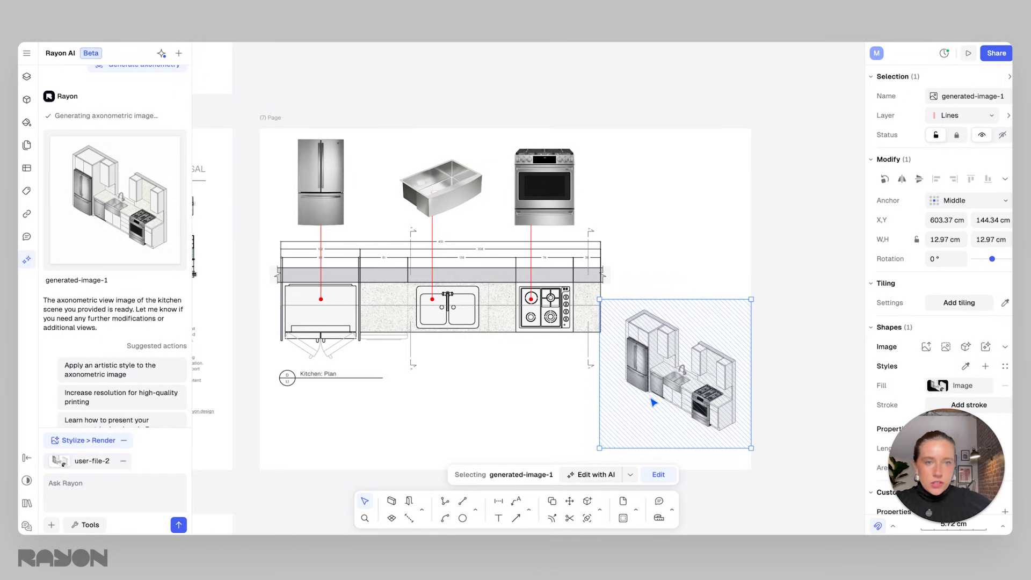
click(179, 524)
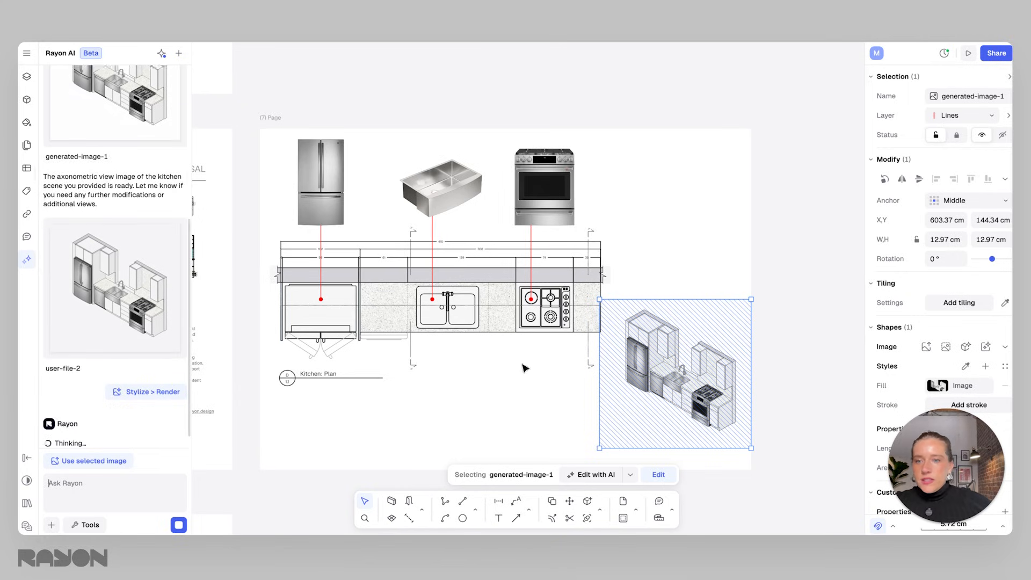
Move the line axonometry up beside the appliances, then insert the rendered kitchen image below it at about 11.65 cm.
drag(628, 424, 613, 304)
drag(678, 264, 670, 282)
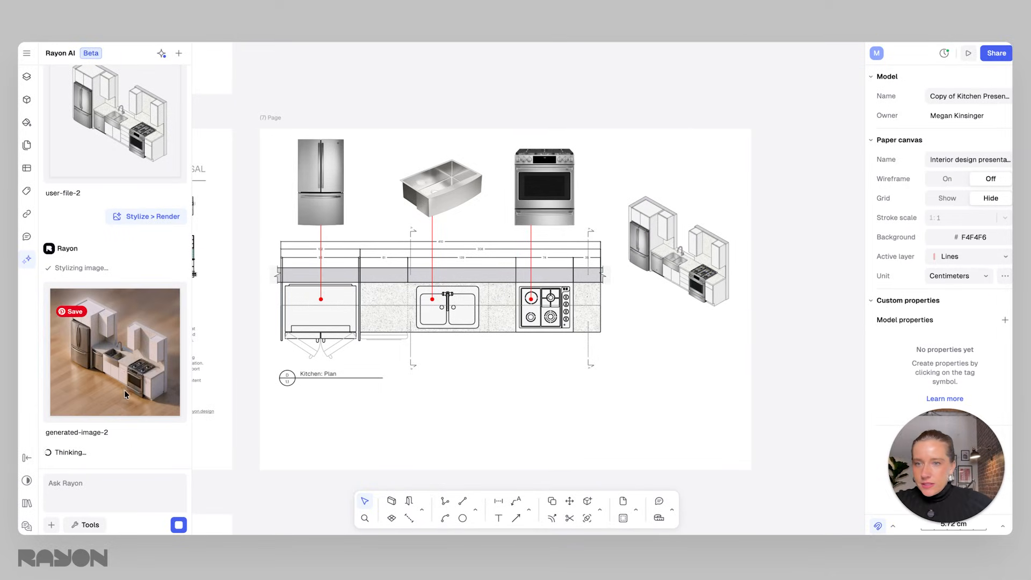
click(125, 352)
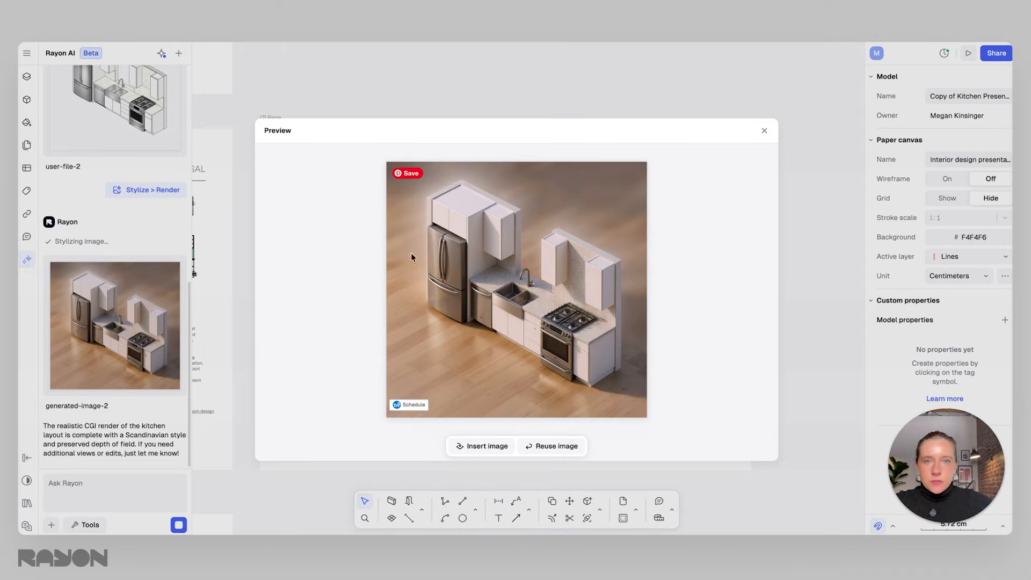
click(481, 448)
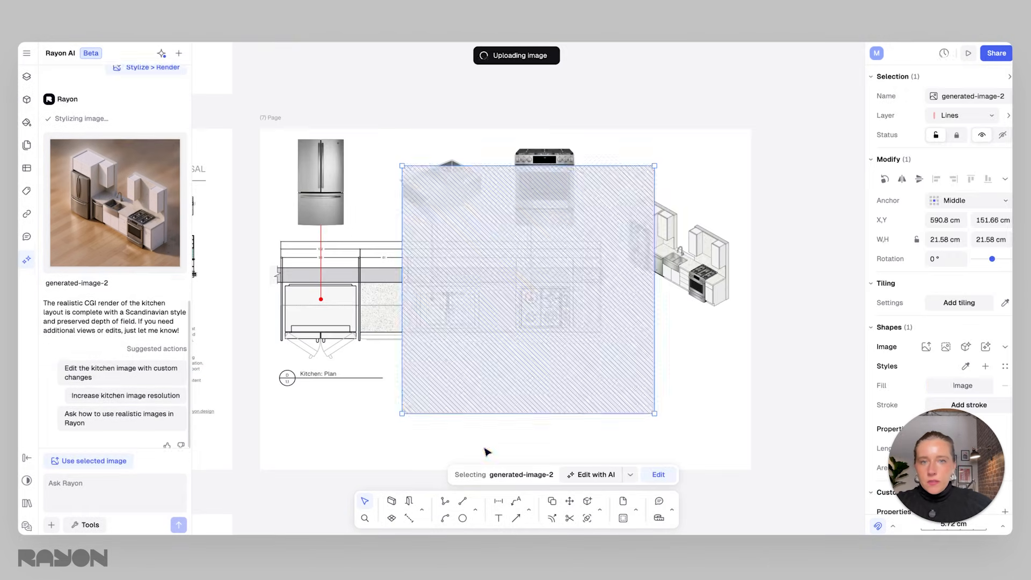
mouse_move(402, 166)
mouse_down()
mouse_move(499, 285)
mouse_move(510, 314)
mouse_move(498, 301)
mouse_up()
mouse_move(604, 352)
mouse_down()
mouse_move(697, 391)
mouse_move(685, 389)
mouse_up()
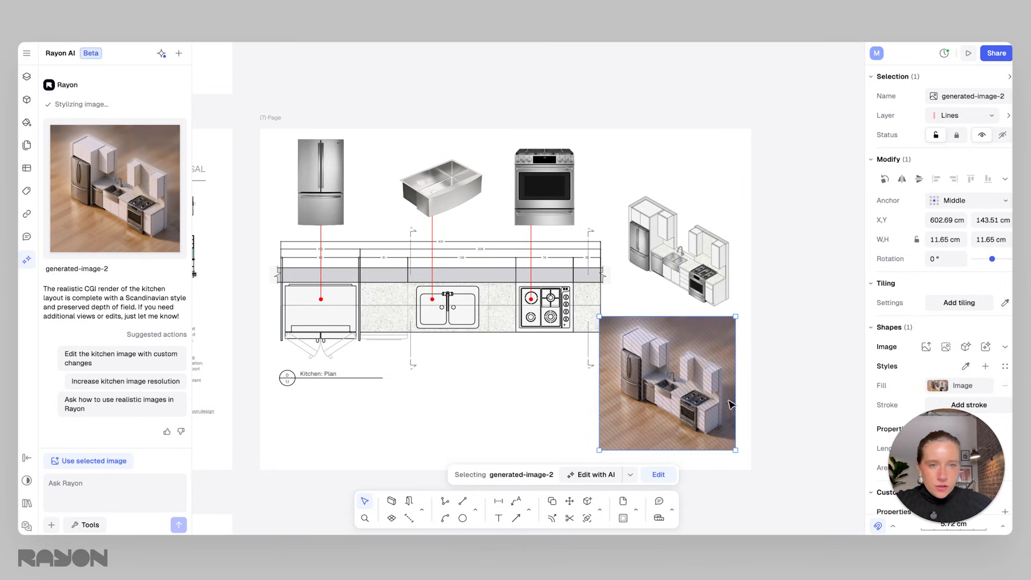
Remove the background from the rendered kitchen image and confirm the edit.
click(630, 474)
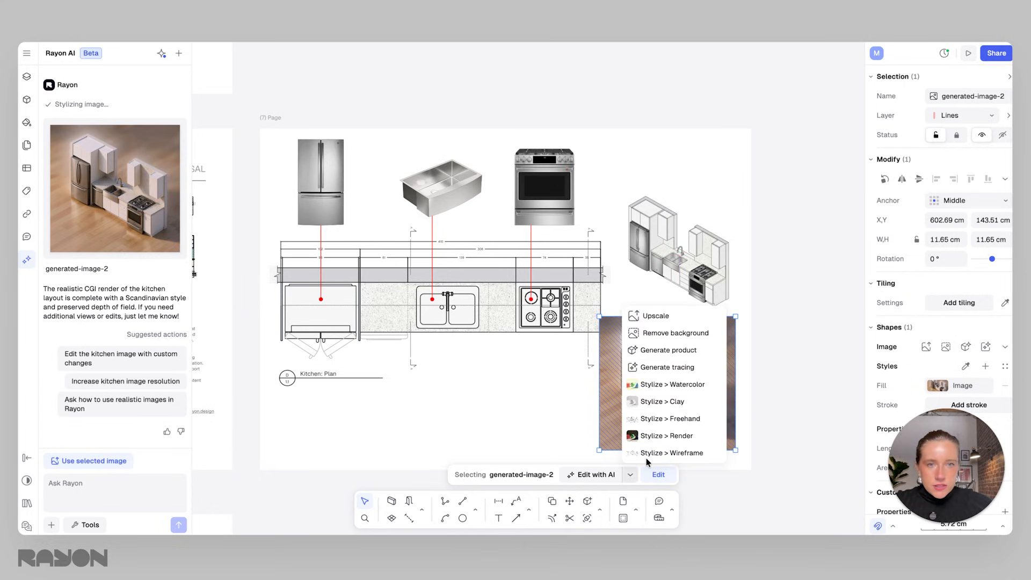
click(675, 333)
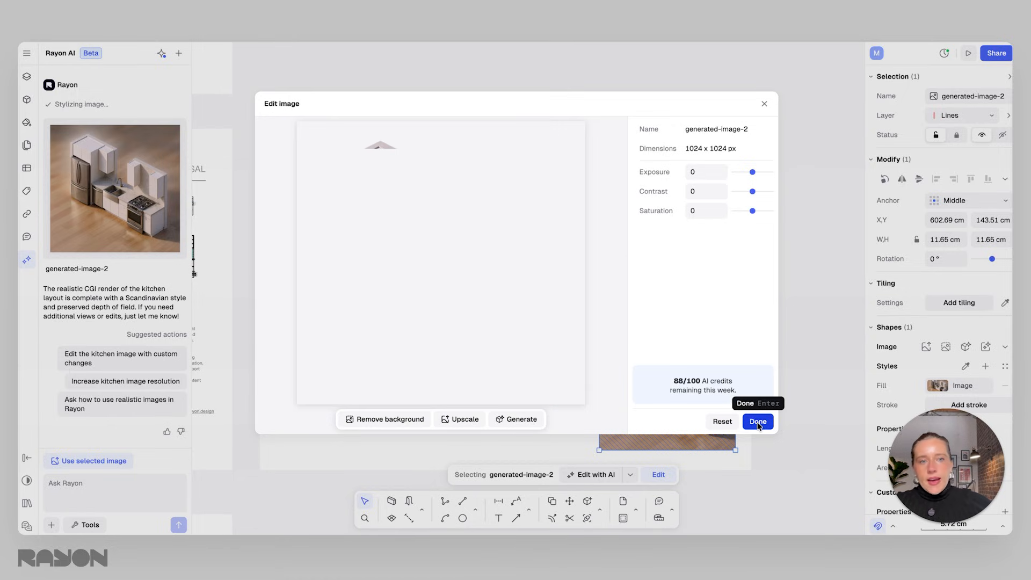
click(758, 422)
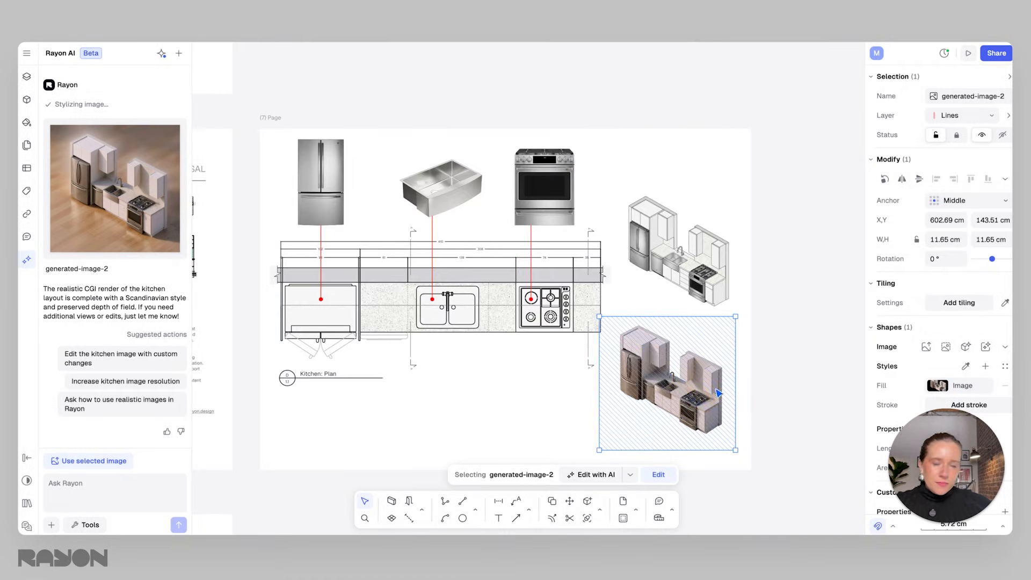
Reposition the rendered image directly beneath the line axonometry on the page.
drag(689, 370, 698, 342)
click(783, 256)
drag(762, 373, 695, 262)
click(806, 361)
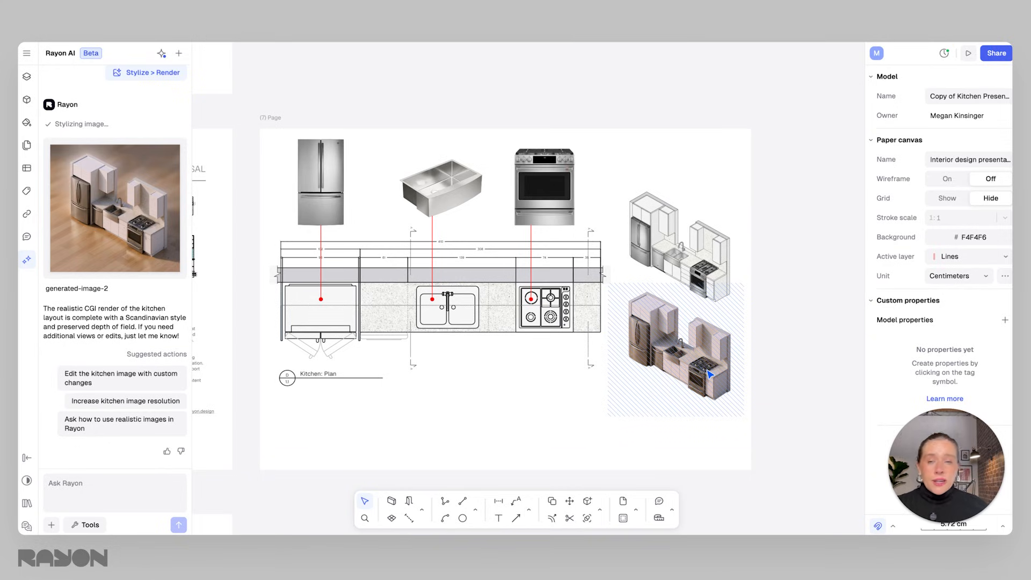
Add the text label APPLIANCE PLAN below the kitchen plan and align it with the plan's left edge.
scroll(447, 364, left, 3)
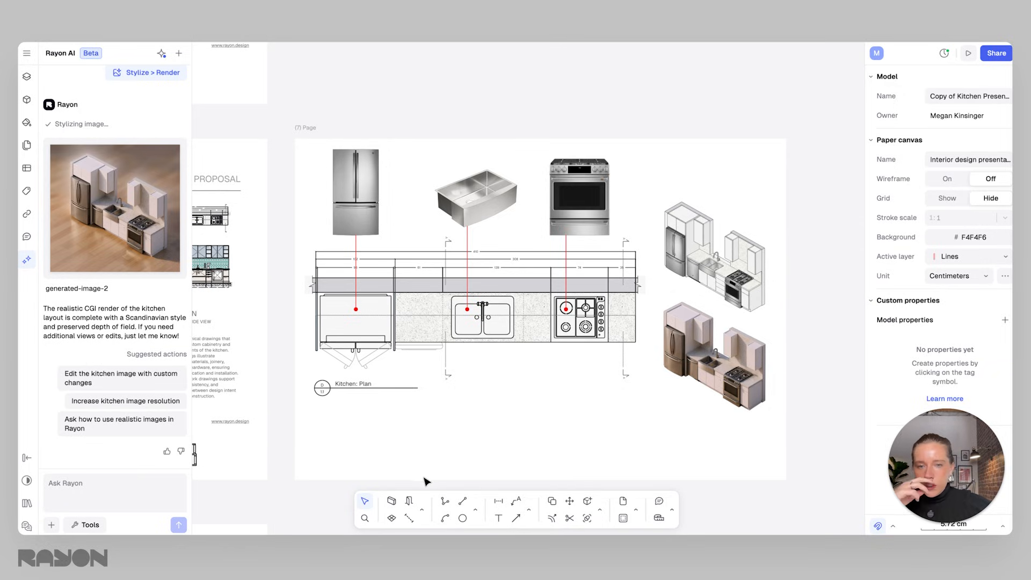
click(498, 517)
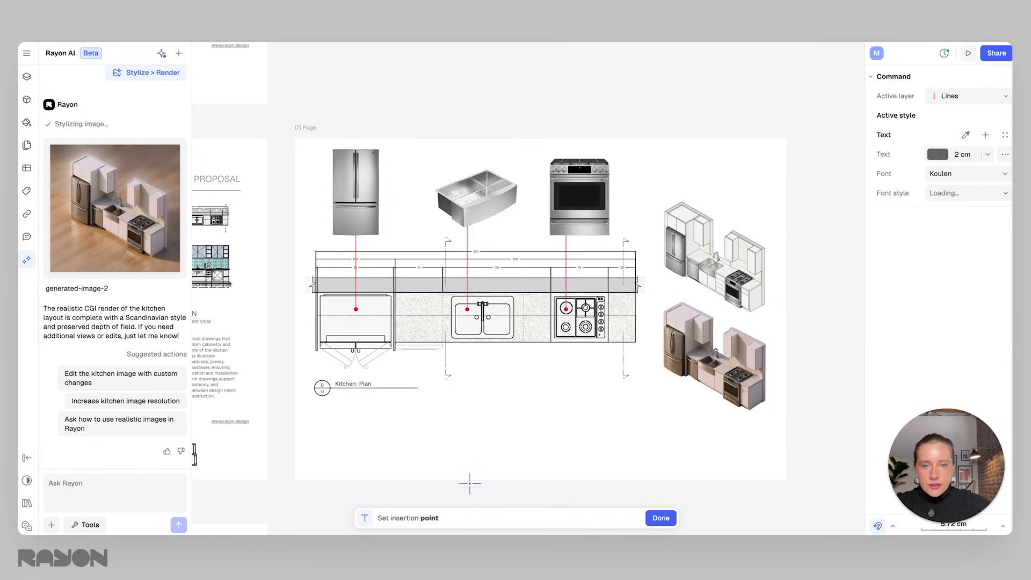
click(333, 433)
text(app)
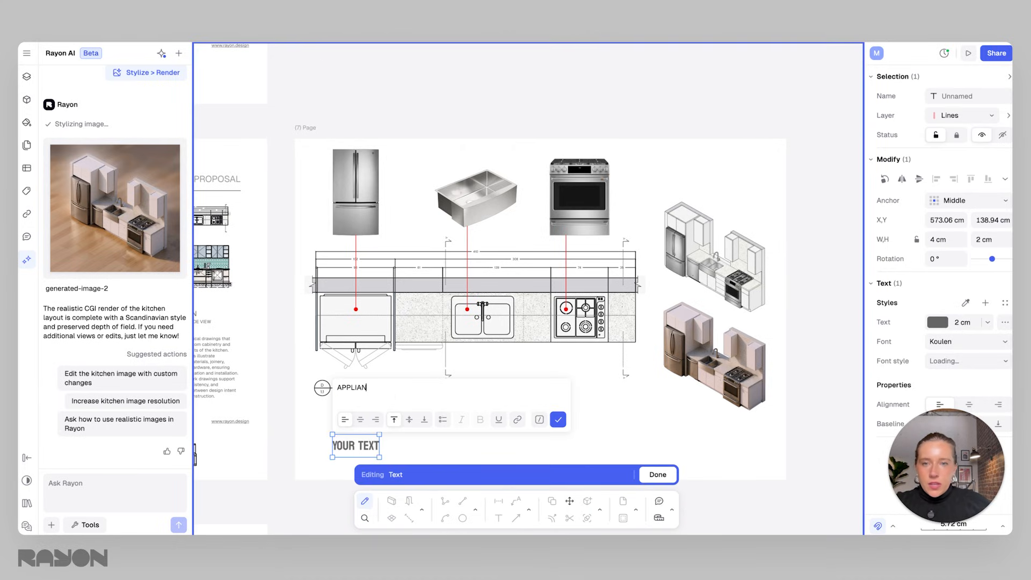
click(558, 420)
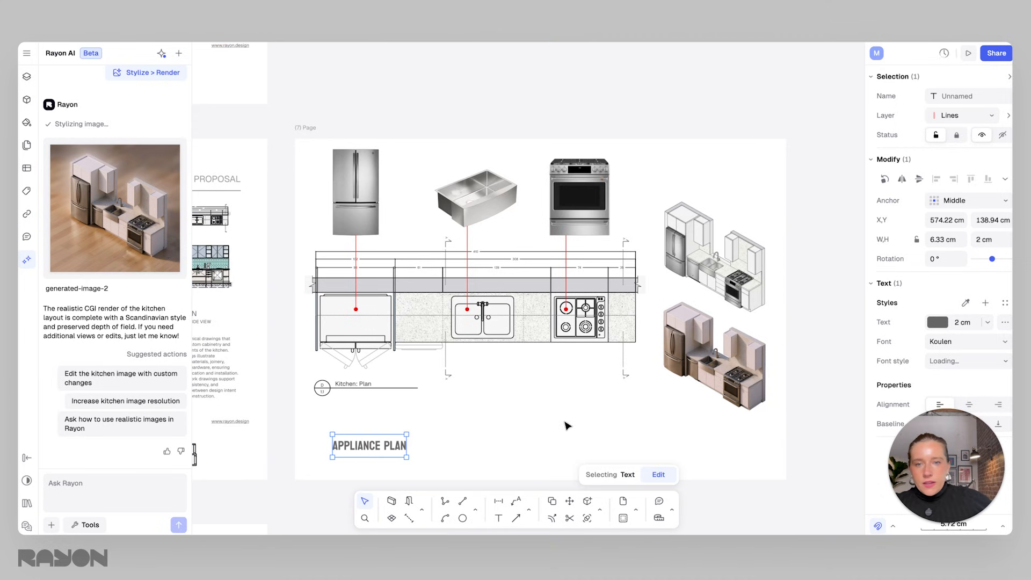
click(543, 424)
drag(376, 446, 355, 453)
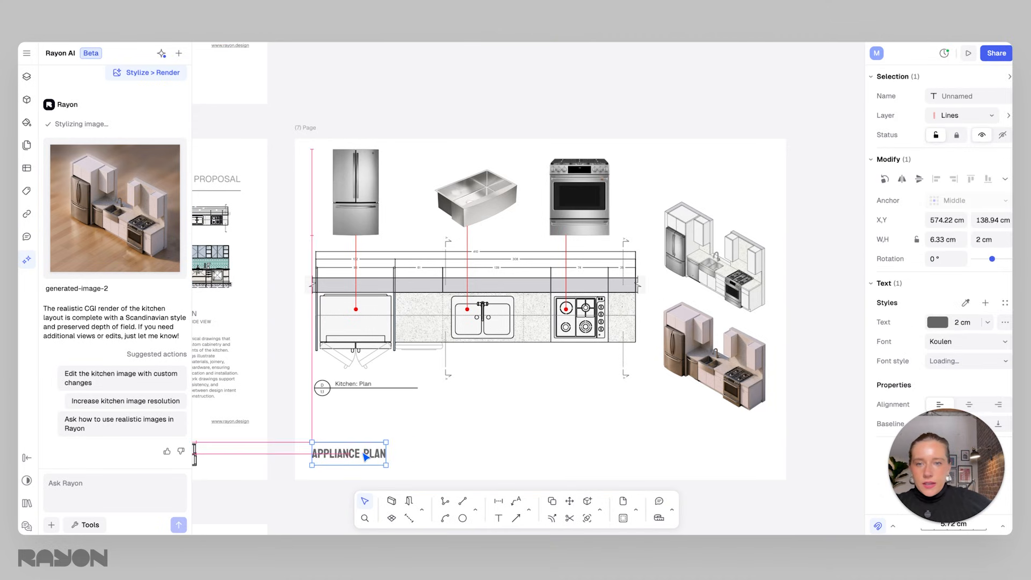
Examine the header line and title texts on the Kitchen Sections page for styling reference.
scroll(647, 299, left, 10)
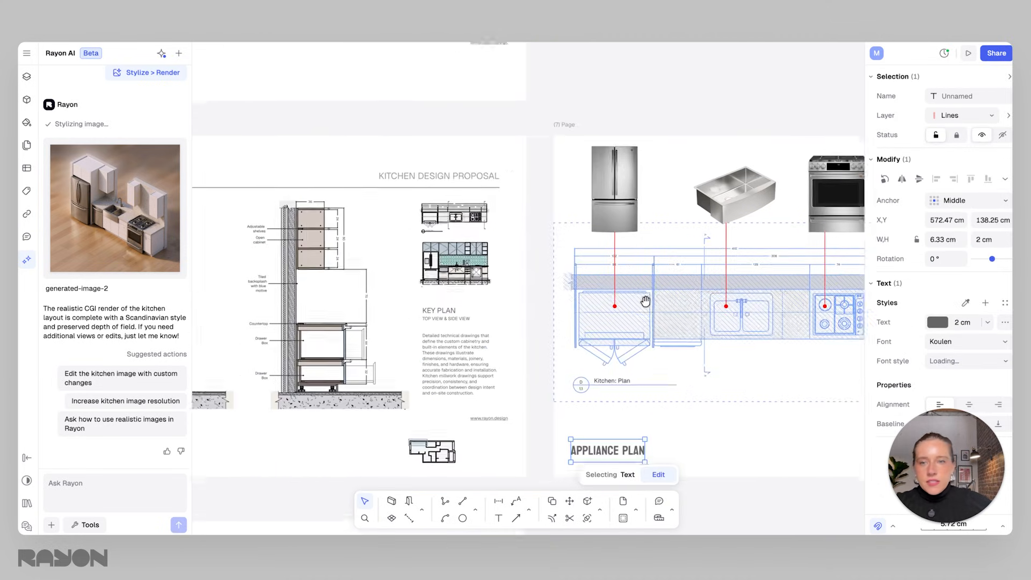
drag(284, 176, 680, 209)
click(658, 208)
click(280, 158)
click(343, 151)
click(610, 194)
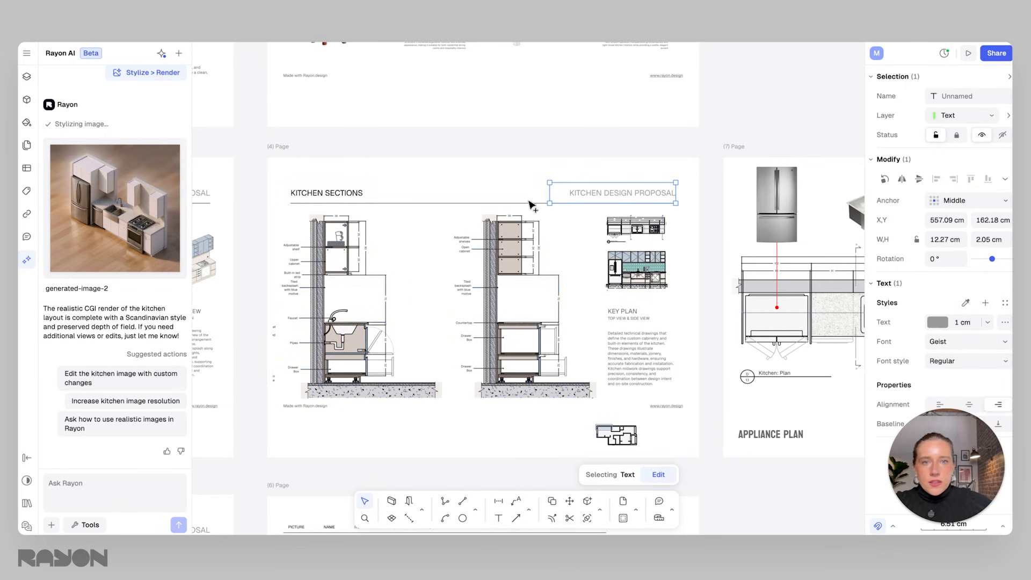
shift+click(335, 202)
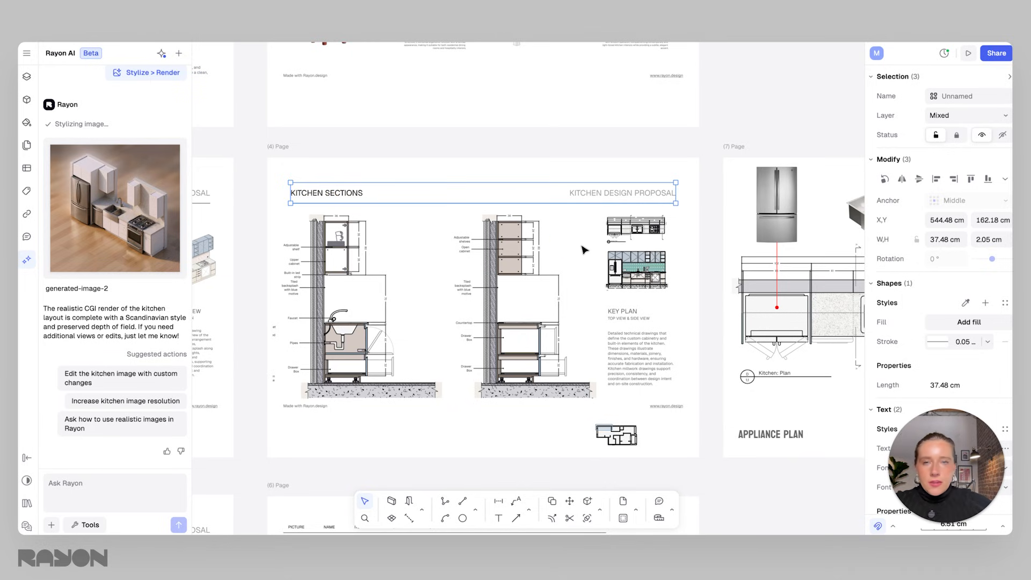
Change the APPLIANCE PLAN label's font to Aboreto.
scroll(561, 237, right, 6)
shift+click(662, 245)
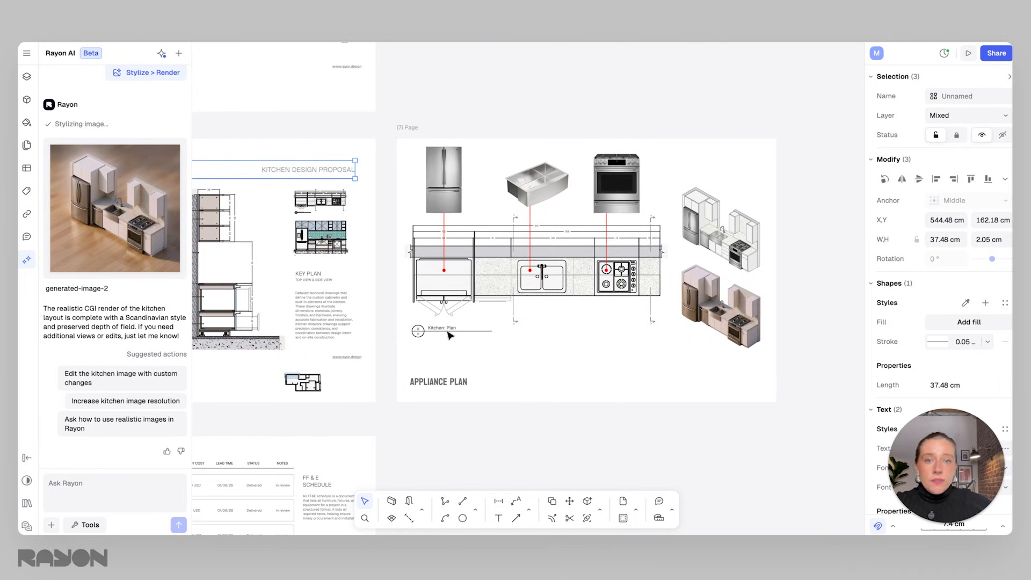
click(450, 383)
ctrl+scroll(653, 396, up, 2)
ctrl+scroll(585, 361, up, 3)
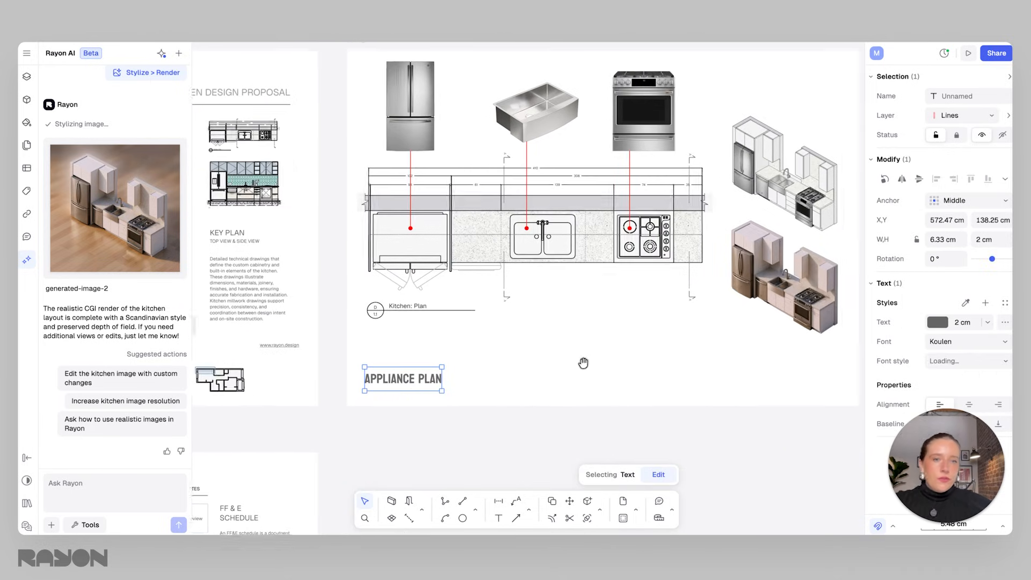
click(473, 369)
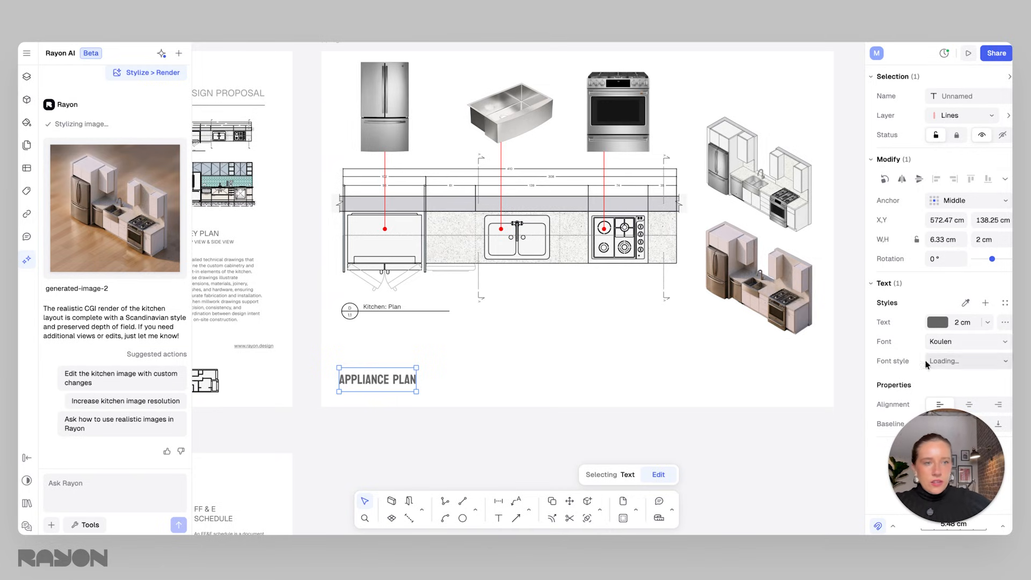
click(964, 342)
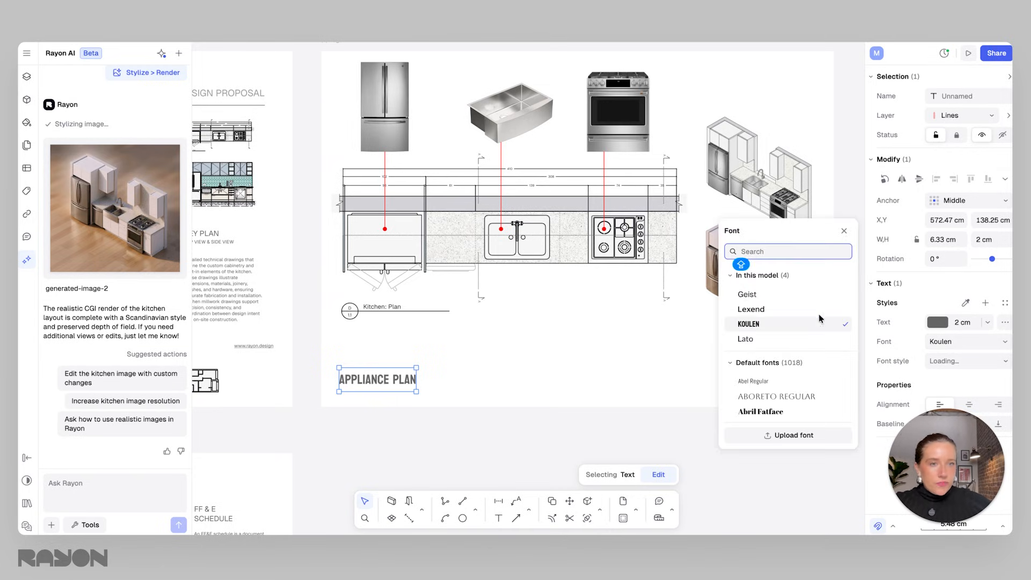
click(797, 396)
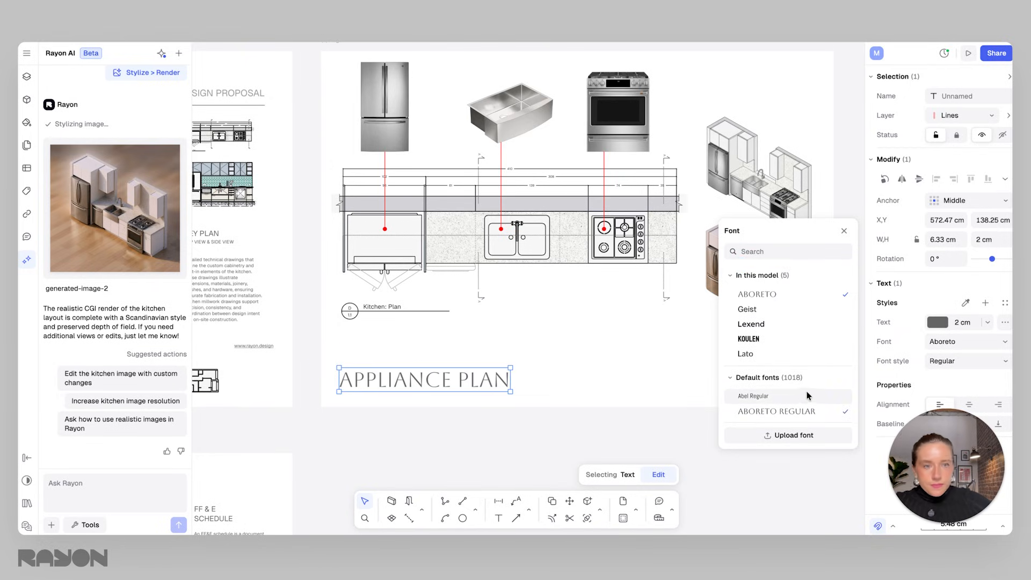
Set the label's text colour to red, FF0000.
click(938, 327)
mouse_move(841, 292)
mouse_down()
mouse_move(870, 241)
mouse_move(882, 246)
mouse_up()
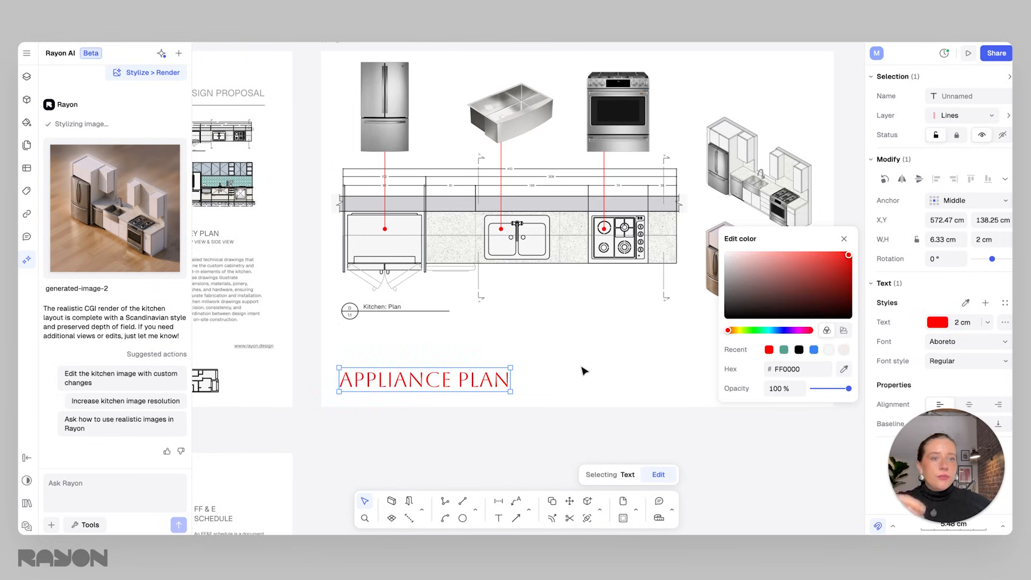
click(614, 392)
click(550, 388)
Draw a red horizontal line about 22 cm long to the right of the APPLIANCE PLAN label.
ctrl+scroll(537, 389, down, 3)
ctrl+scroll(460, 381, up, 3)
click(462, 500)
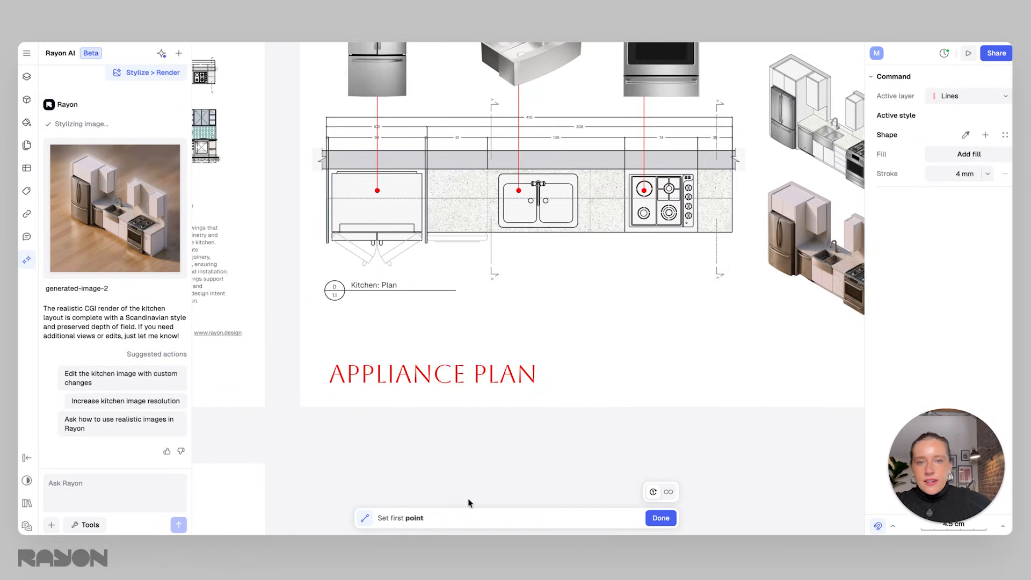
scroll(607, 405, right, 3)
click(446, 370)
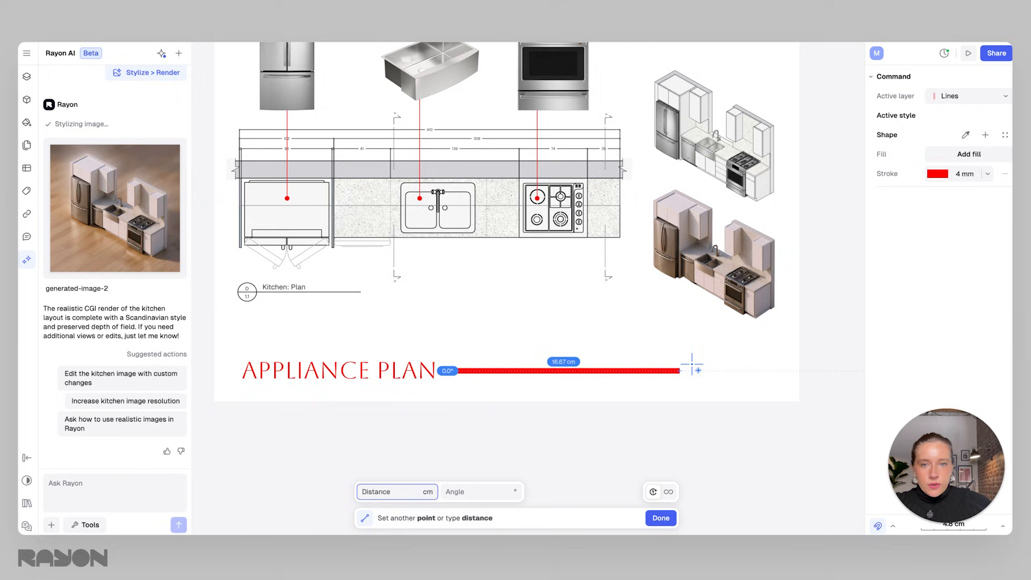
click(752, 370)
click(811, 387)
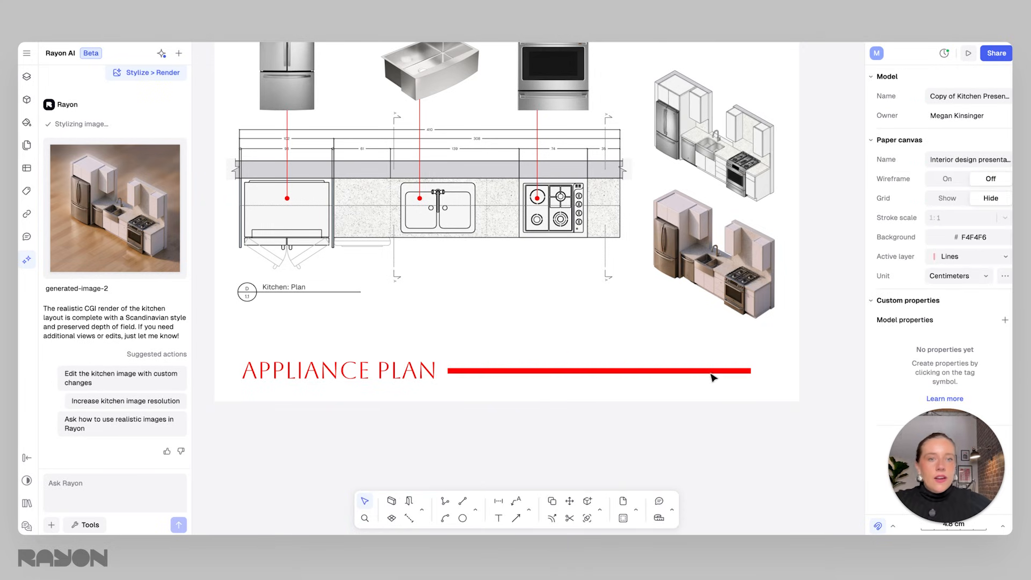
Set the new line's stroke weight to 0.25 mm.
click(713, 371)
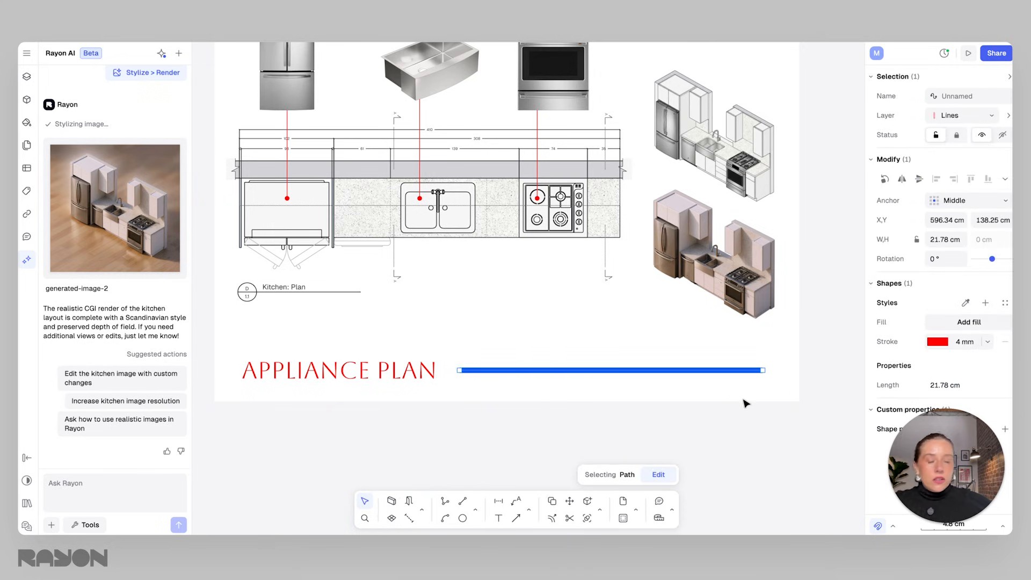
click(987, 341)
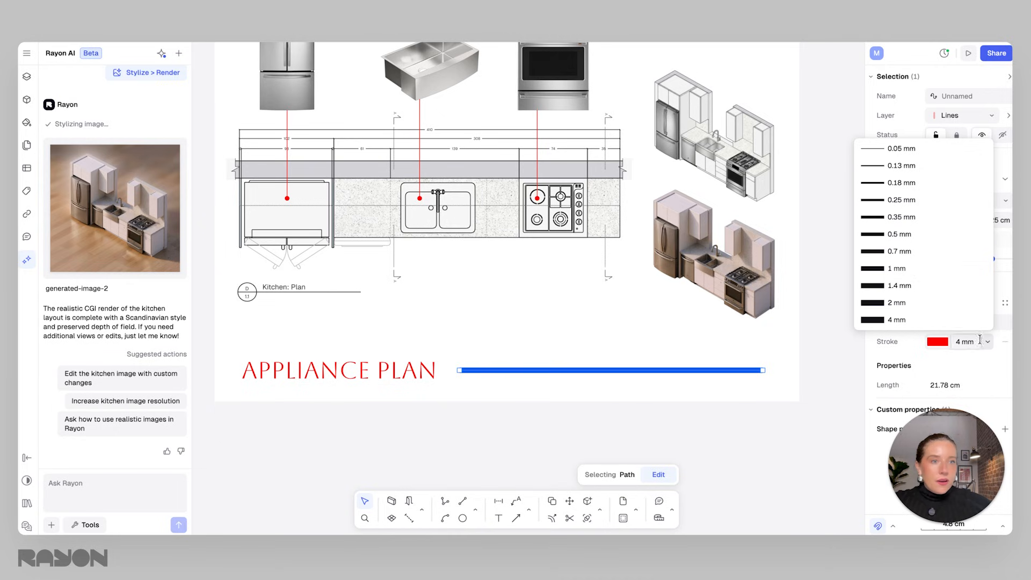
click(905, 199)
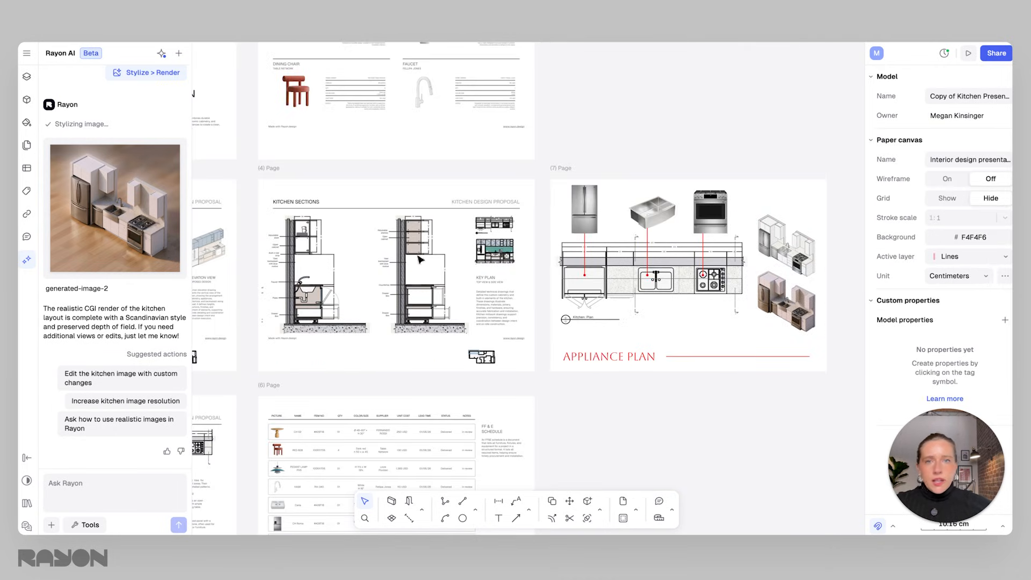
Remove the APPLIANCE PLAN label with its line and move the plan drawings lower on the page.
click(719, 357)
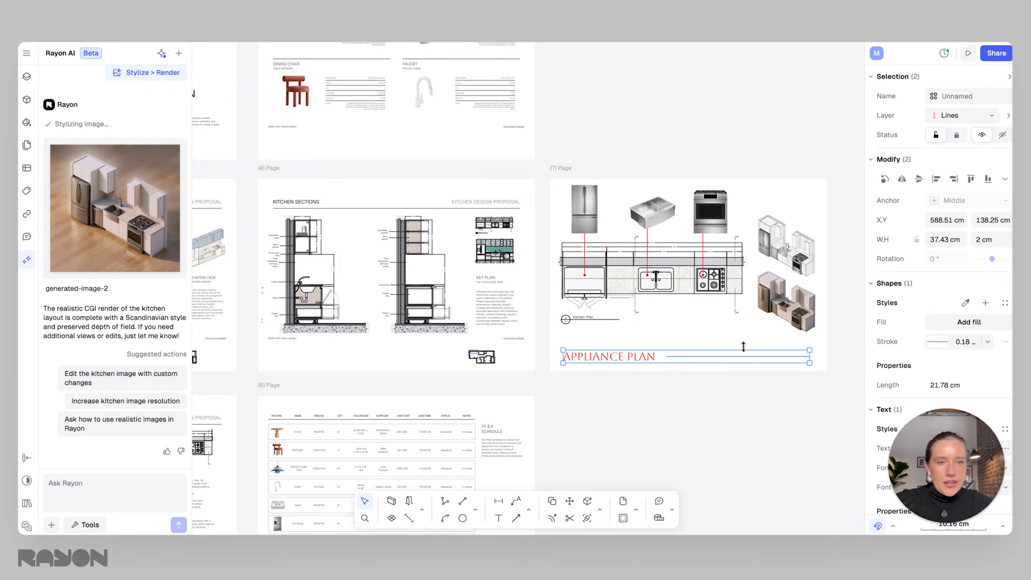
mouse_move(833, 347)
mouse_down()
mouse_move(574, 202)
mouse_move(573, 230)
mouse_up()
click(741, 199)
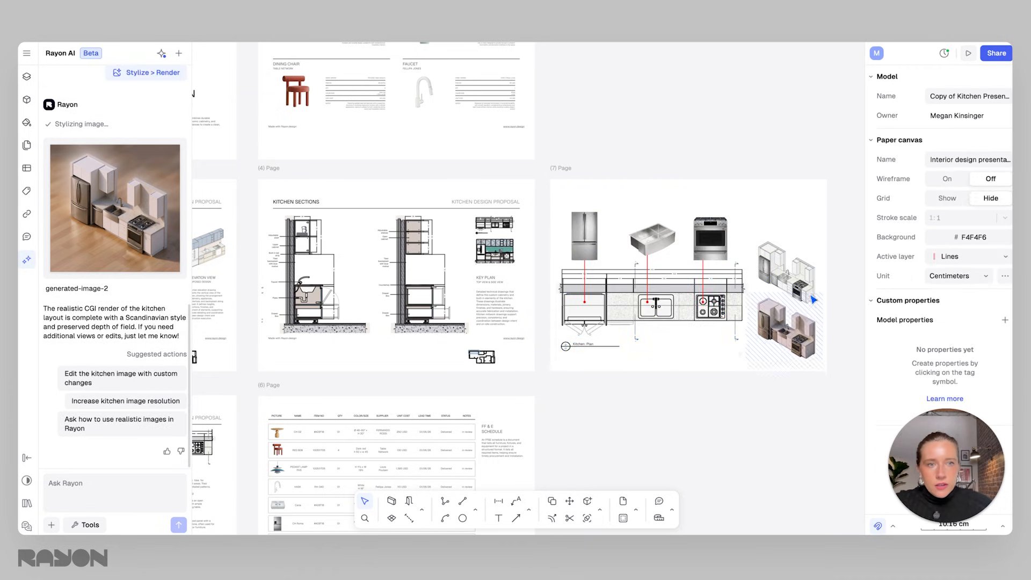
click(807, 316)
shift+click(797, 287)
drag(797, 289, 793, 287)
Copy the header line and title texts from the Kitchen Sections page and paste them at the top of page 7.
click(297, 201)
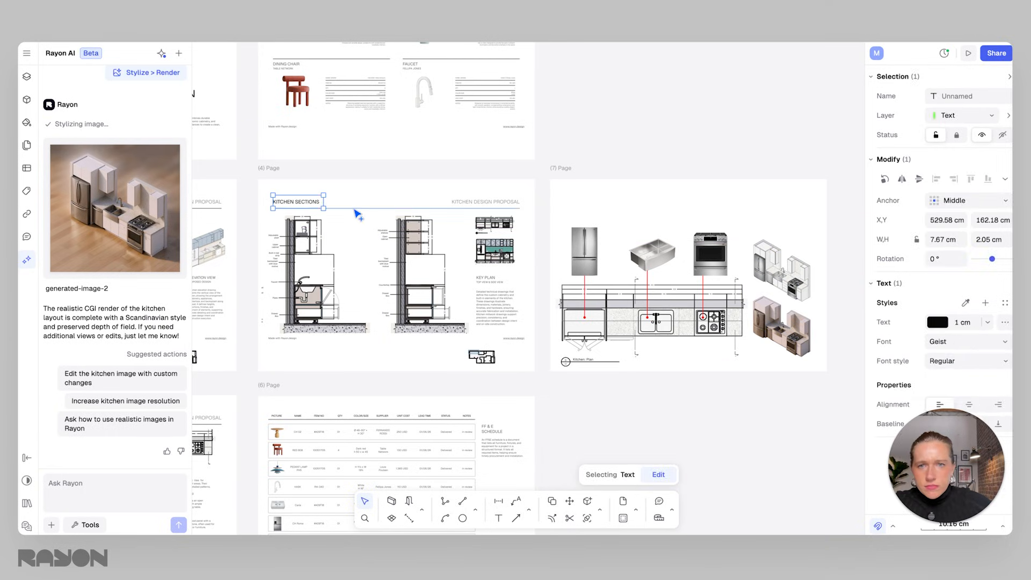
shift+click(444, 207)
shift+click(467, 207)
key(ctrl+c)
key(ctrl+v)
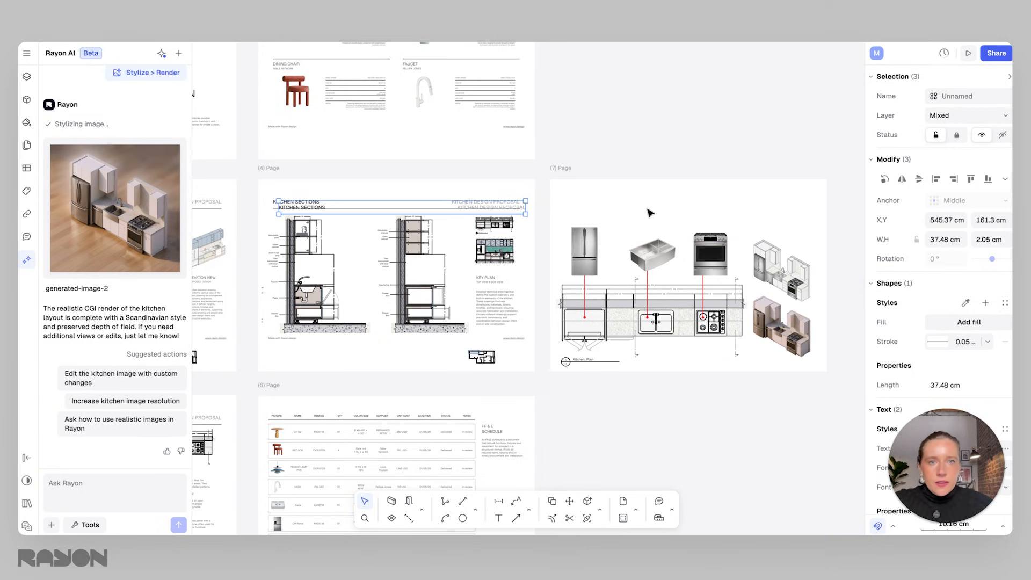
drag(422, 213, 703, 209)
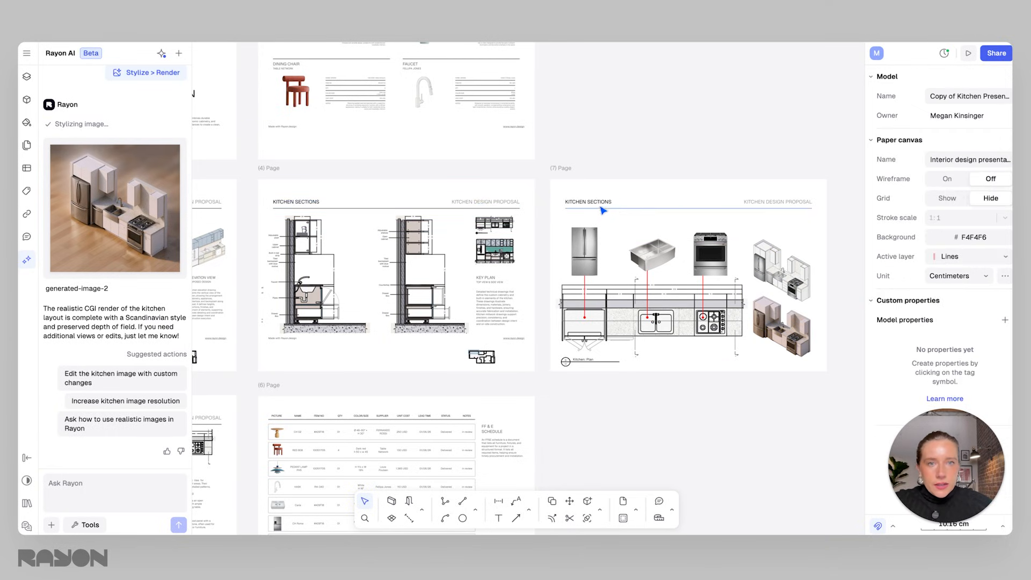
Rename the pasted KITCHEN SECTIONS title to APPLIANCE PLAN.
click(588, 202)
double_click(588, 202)
key(ctrl+a)
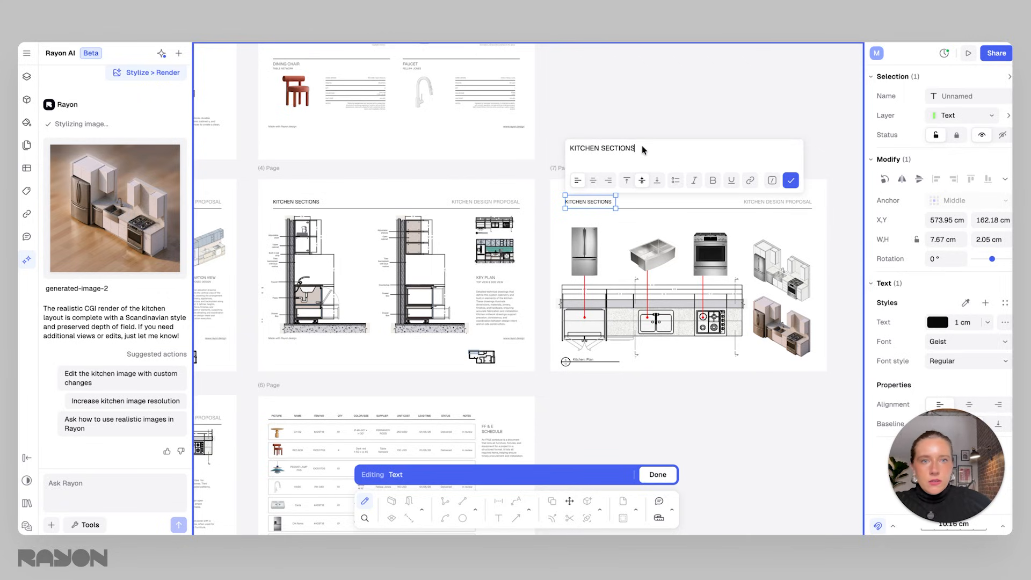
text(APPLIC)
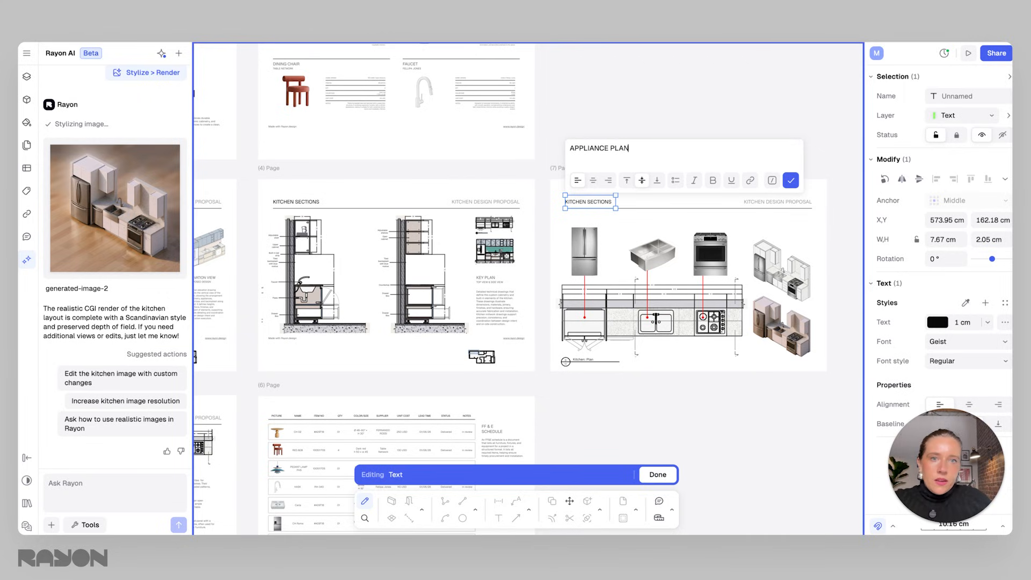
click(790, 180)
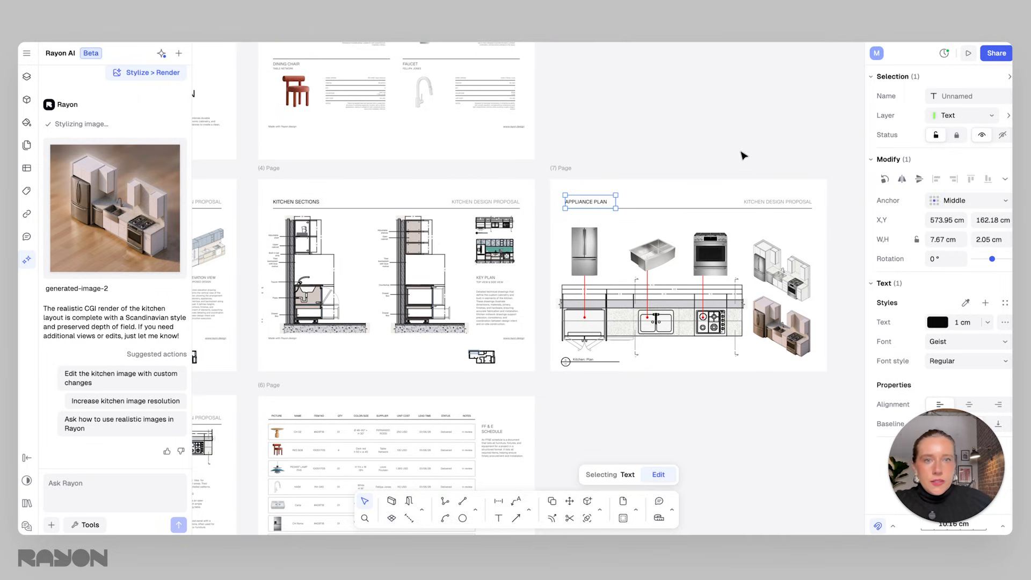
click(744, 155)
Examine the FF&E schedule page and its table entries.
scroll(601, 250, right, 2)
ctrl+scroll(602, 250, up, 1)
ctrl+scroll(742, 295, up, 2)
mouse_move(780, 407)
mouse_down()
mouse_move(484, 215)
mouse_move(511, 229)
mouse_up()
click(572, 408)
middle_drag(512, 390, 690, 352)
middle_drag(635, 453, 695, 264)
scroll(478, 312, up, 2)
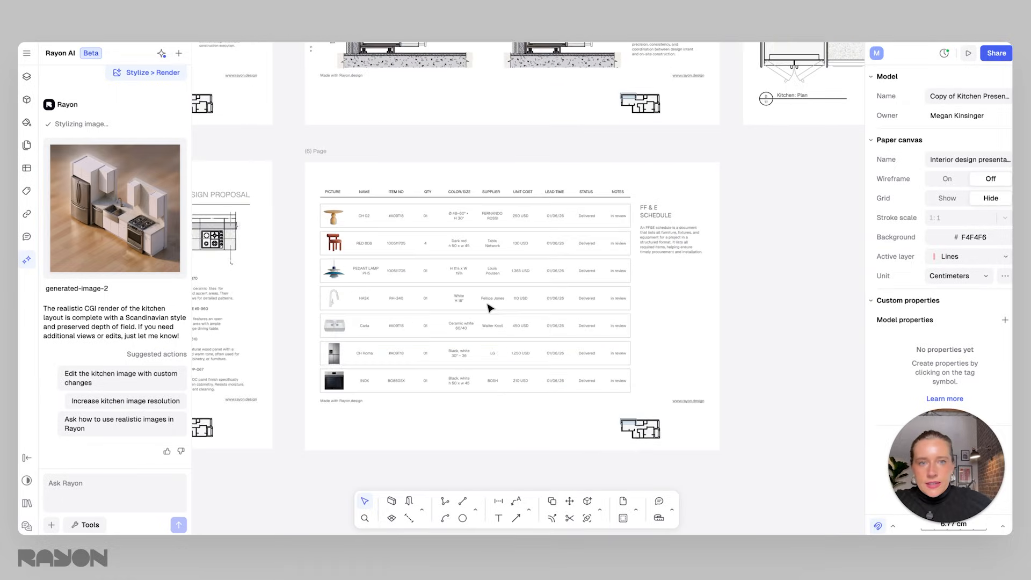
scroll(472, 308, up, 2)
scroll(341, 294, up, 1)
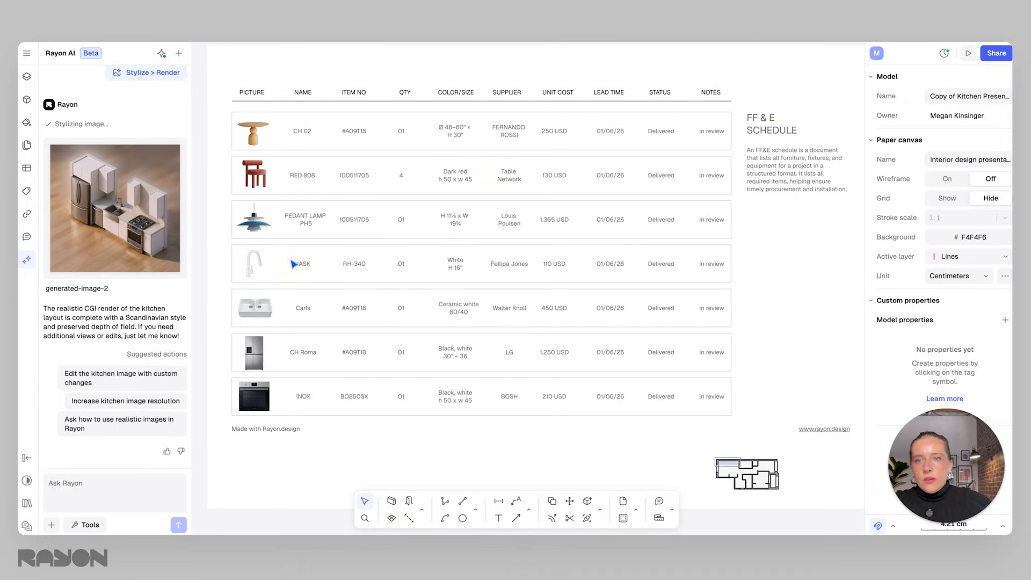
click(354, 263)
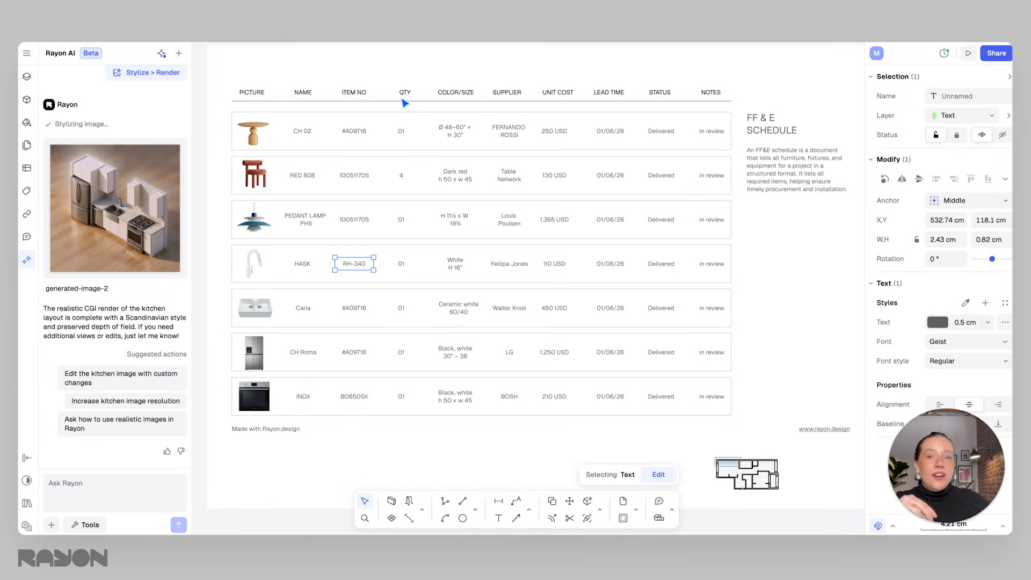
middle_drag(481, 215, 492, 237)
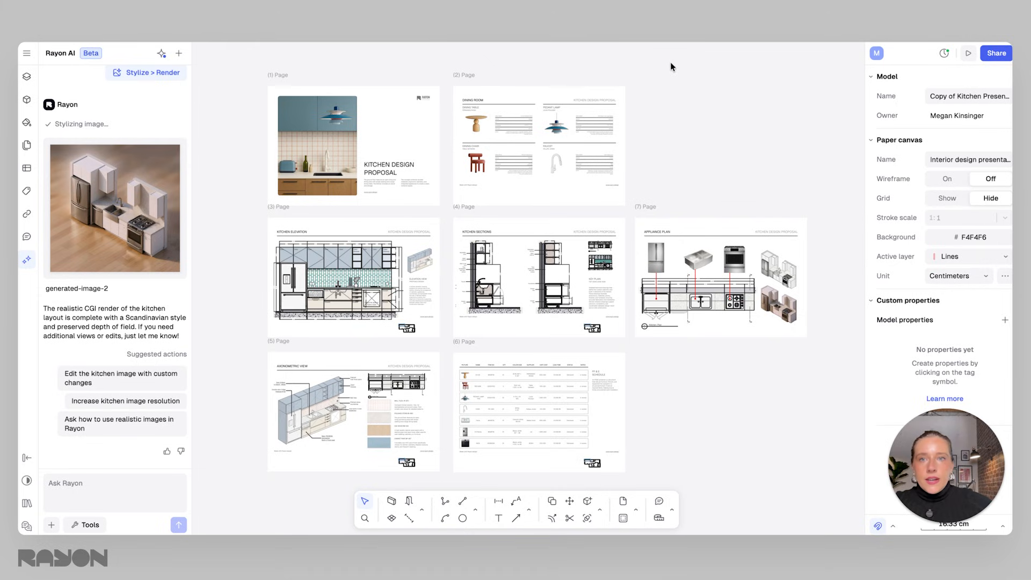
Open the sharing options and review the Access, Libraries, Template and Presentation tabs.
click(996, 55)
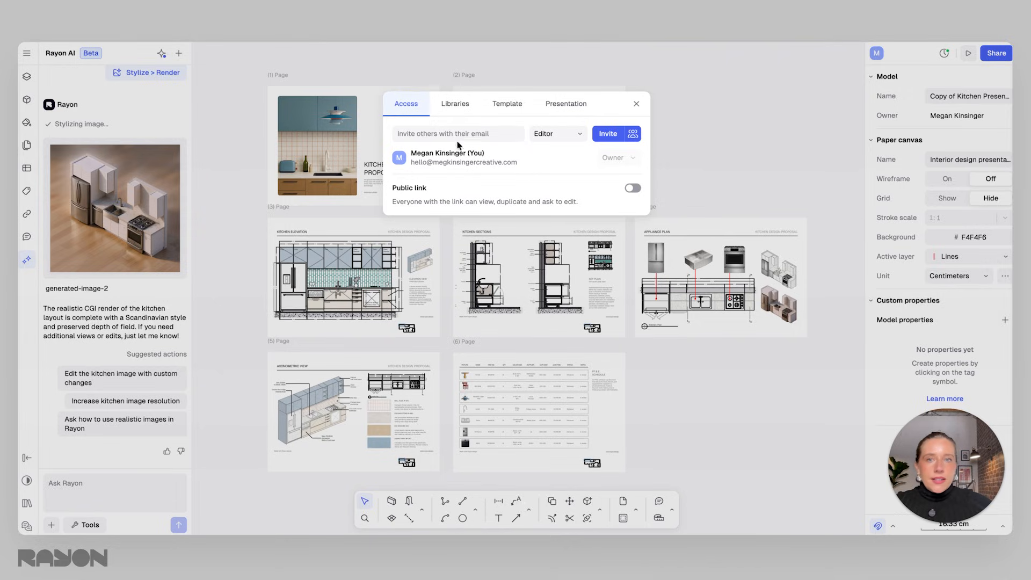
click(555, 135)
click(552, 131)
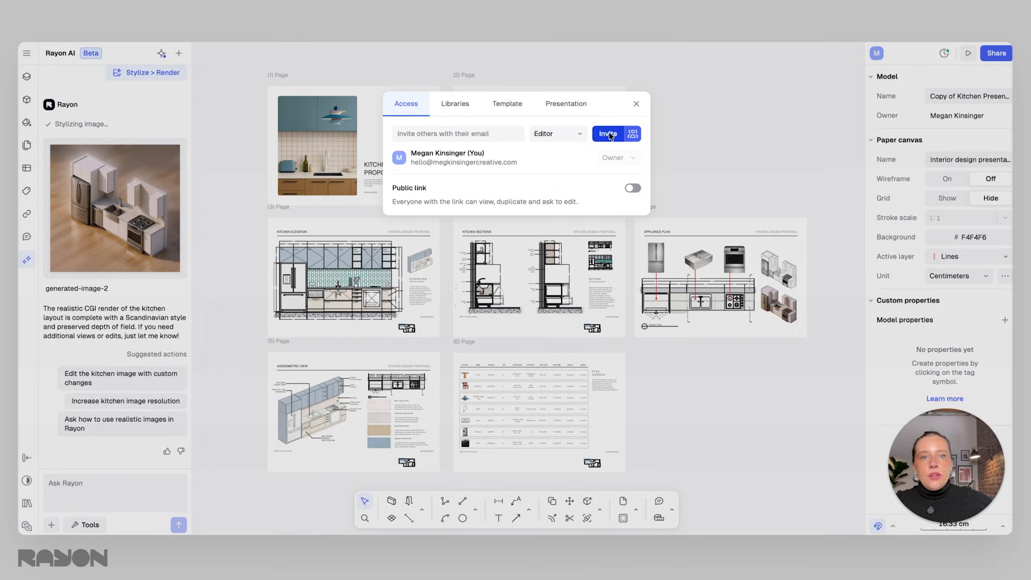
click(470, 104)
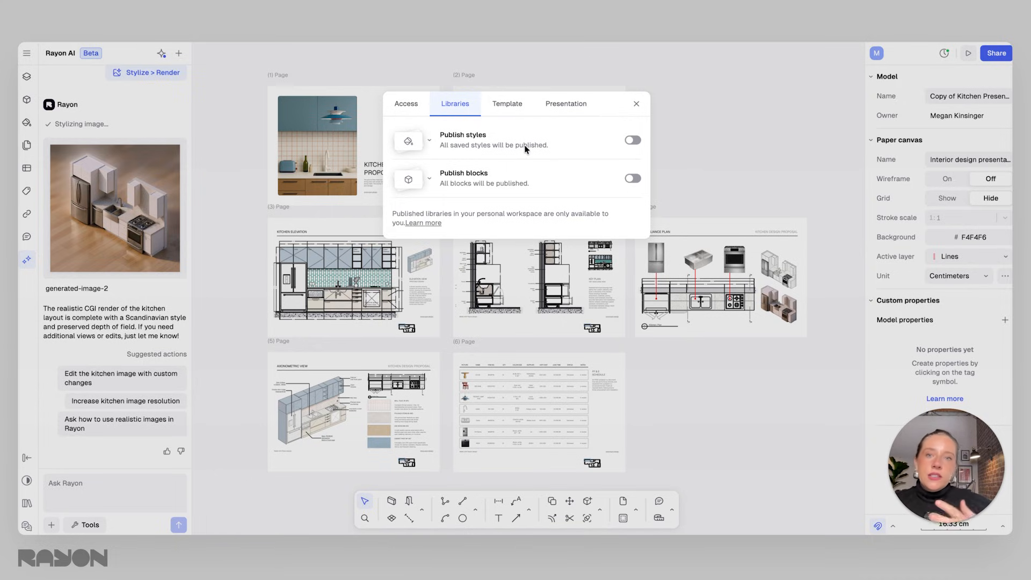
click(510, 105)
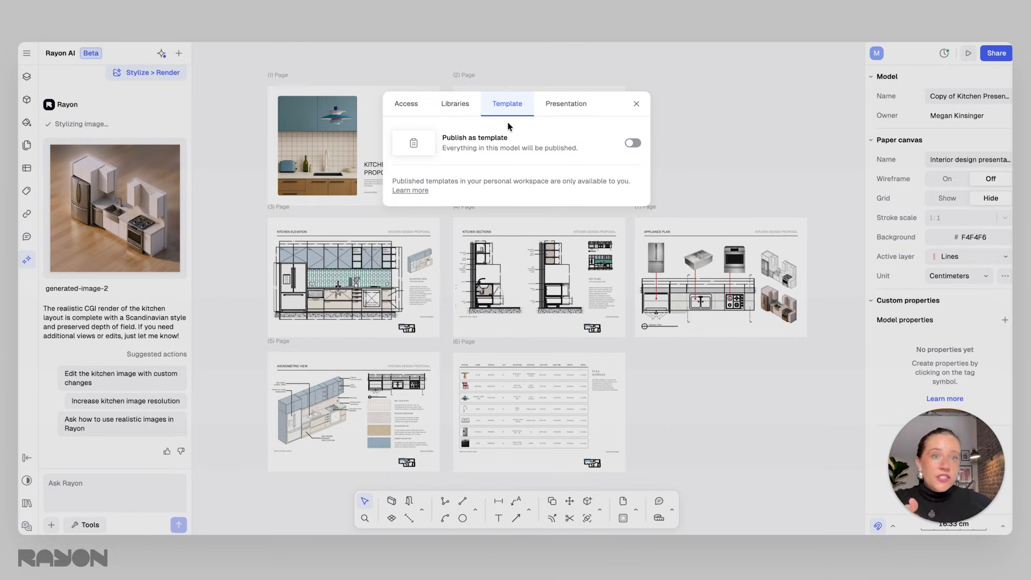
click(569, 104)
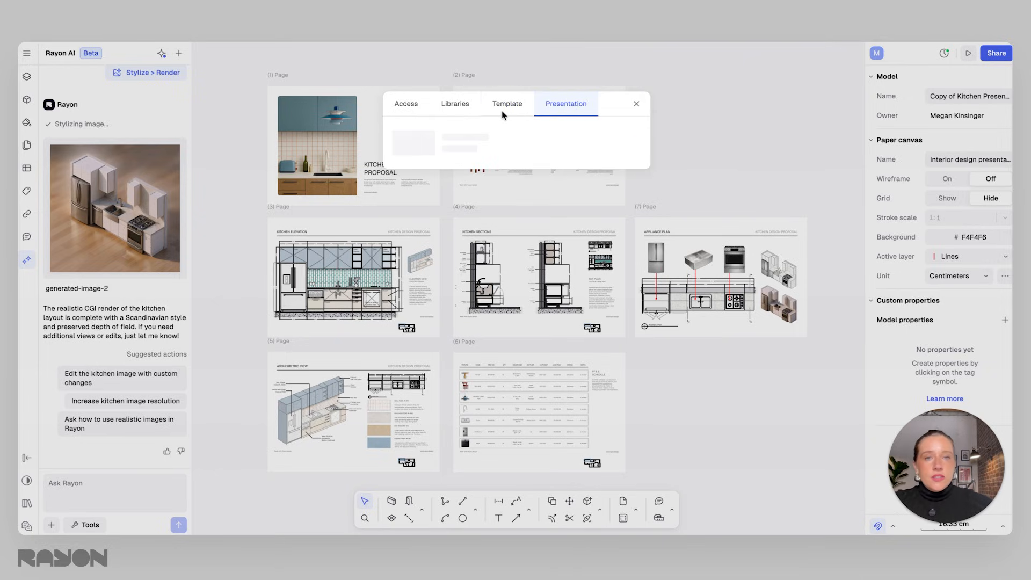
Publish the presentation and open its published link.
click(637, 141)
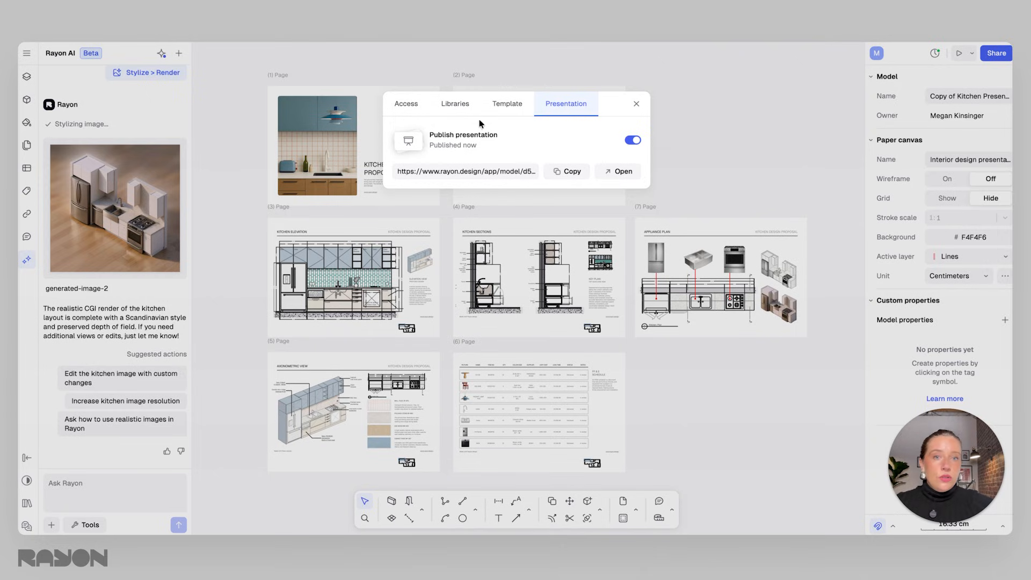
click(510, 172)
click(566, 171)
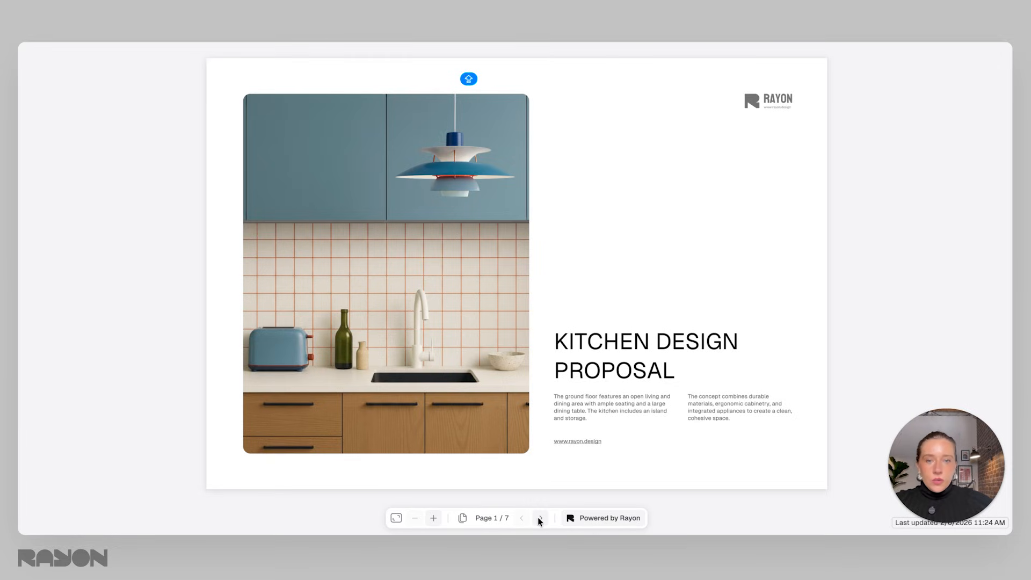
Page through the published presentation slides and return to the editor.
click(539, 518)
click(539, 517)
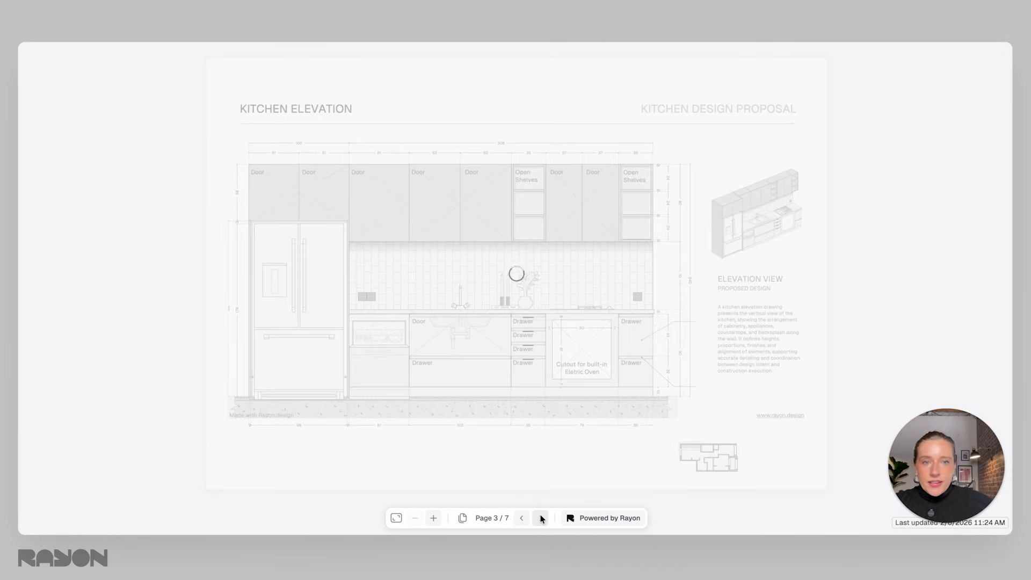
click(541, 517)
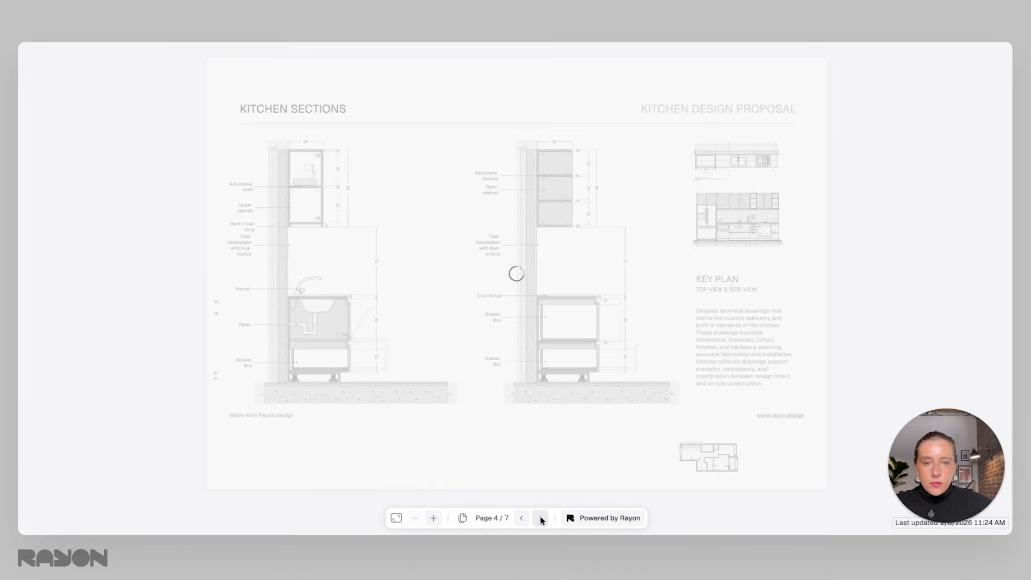
click(540, 517)
click(541, 517)
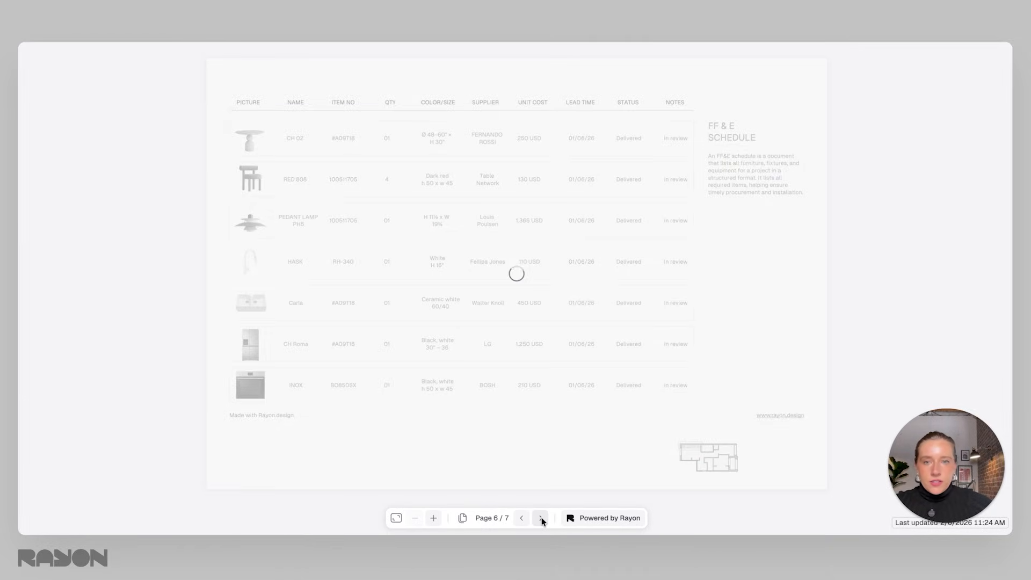
click(541, 518)
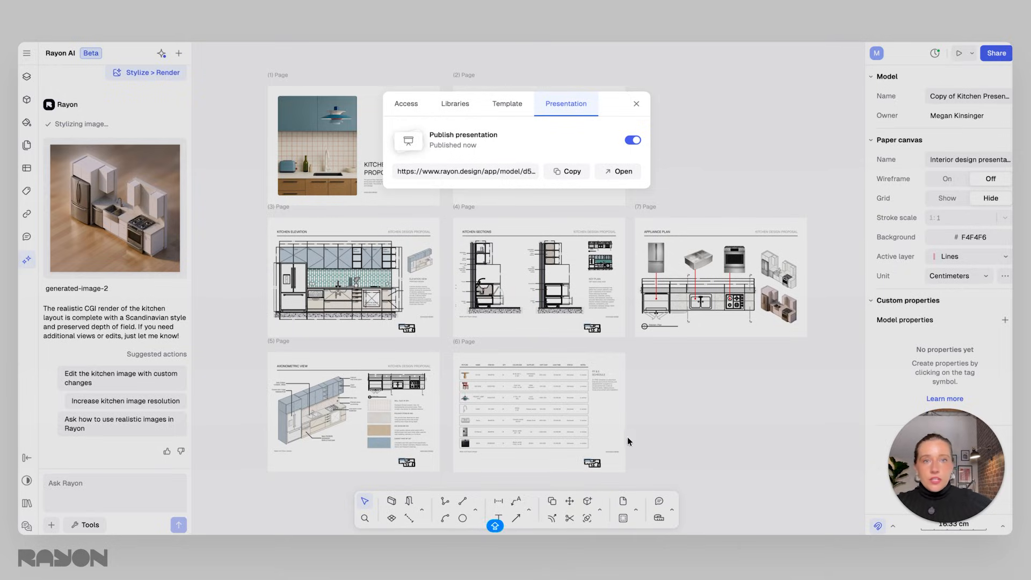
click(636, 104)
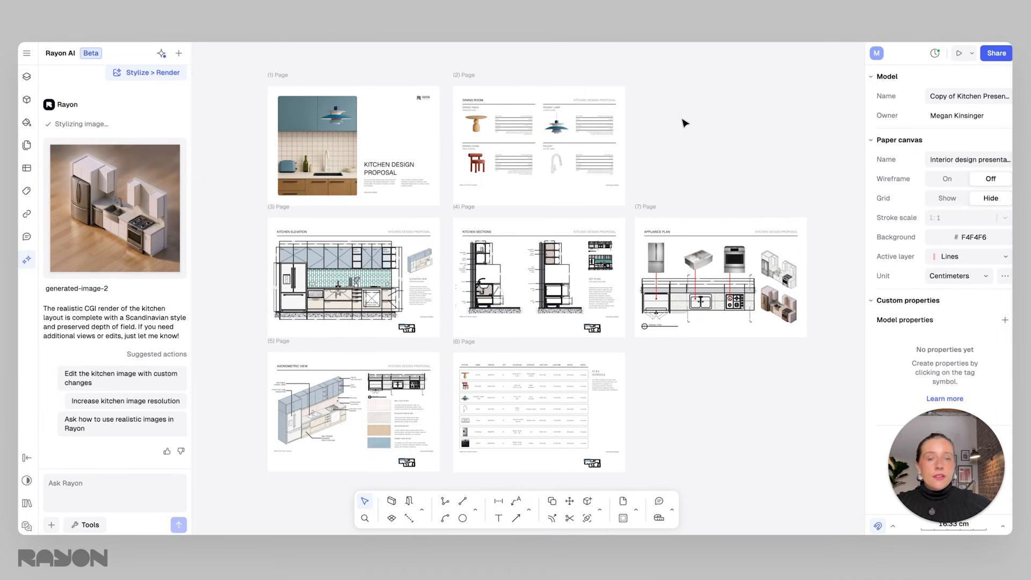
Browse the PDF export options for the presentation pages.
middle_drag(589, 205, 612, 195)
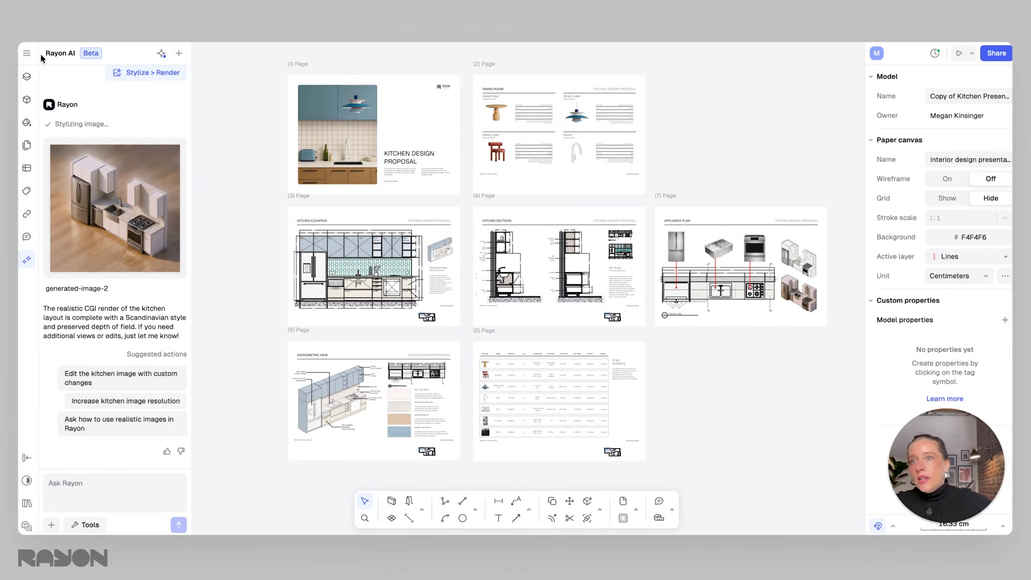
click(27, 54)
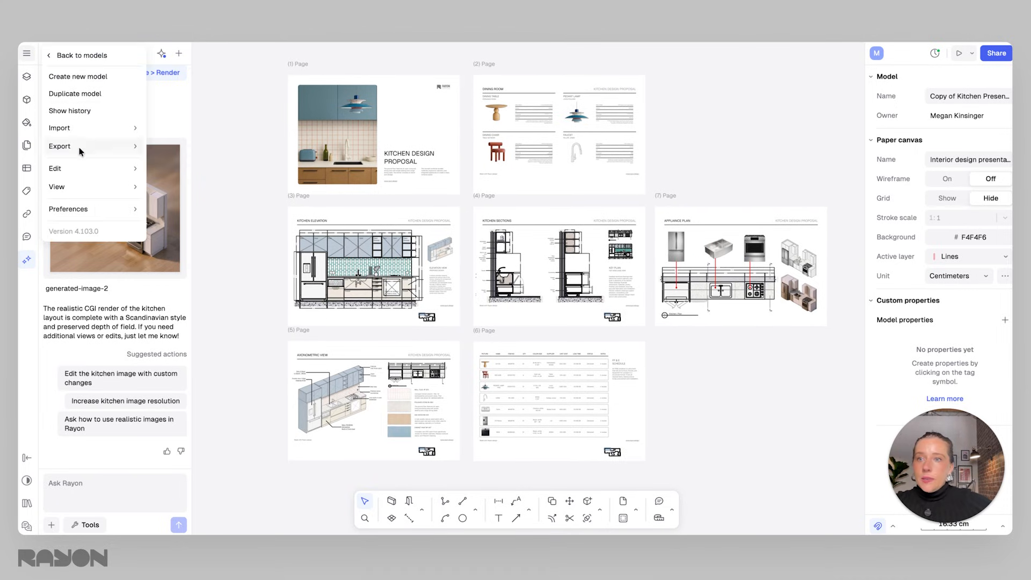
mouse_move(76, 154)
mouse_move(157, 152)
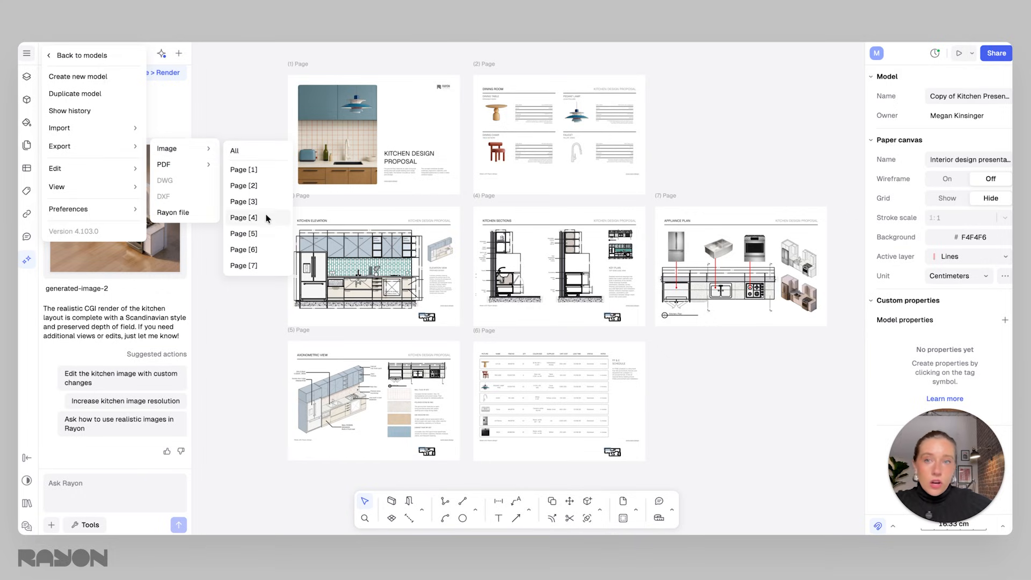
mouse_move(176, 169)
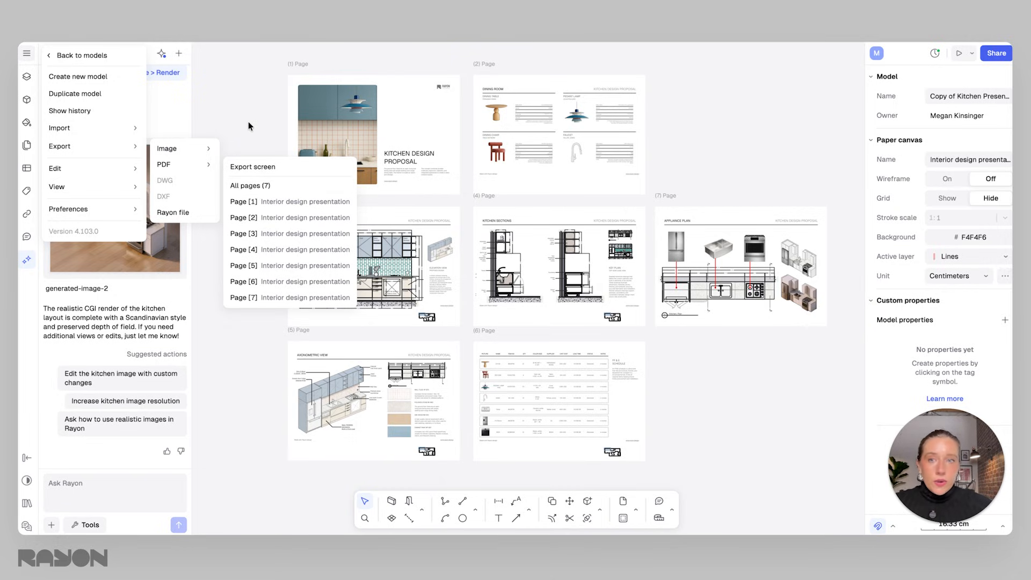
click(277, 130)
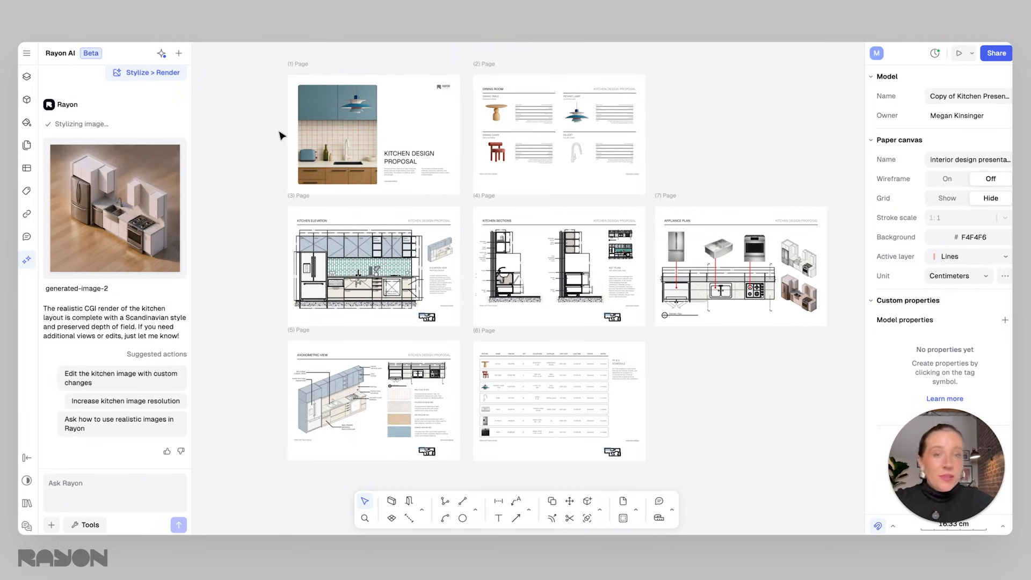